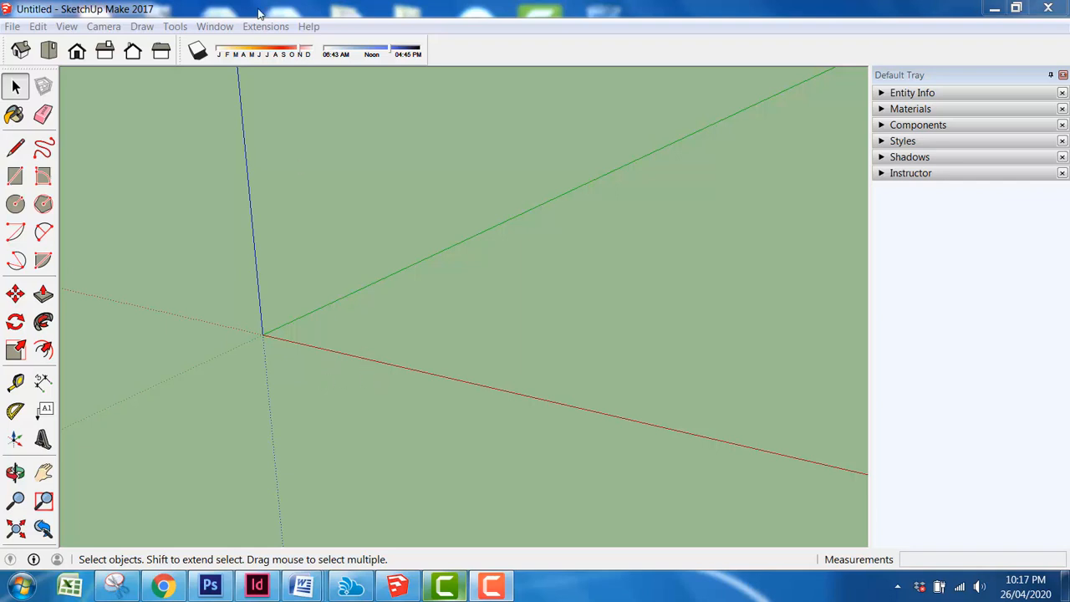
Step: Set the model's length units to metres in the decimal format
click(215, 26)
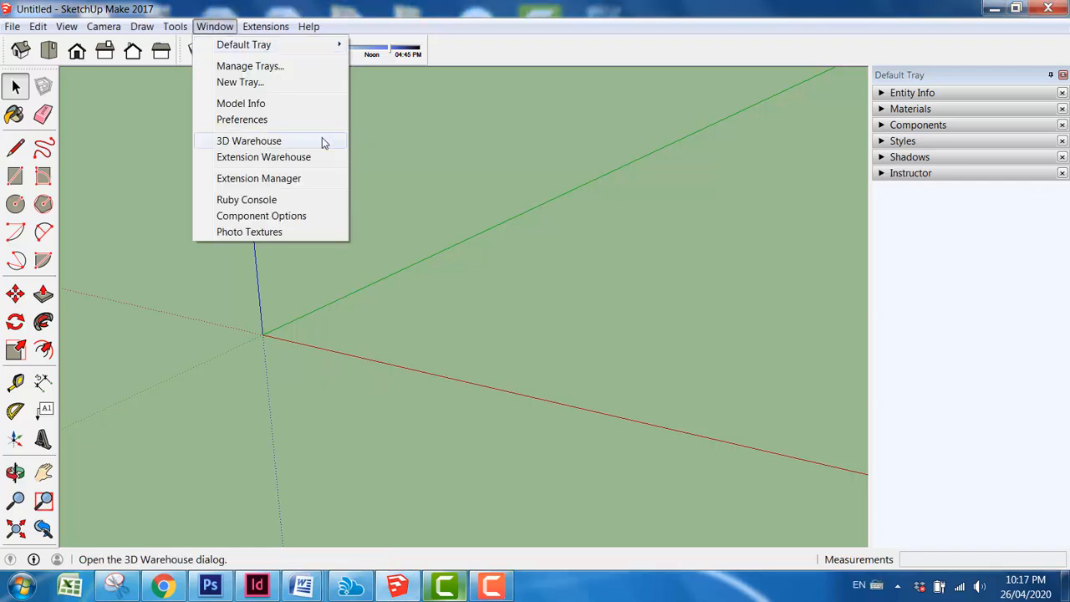
click(292, 105)
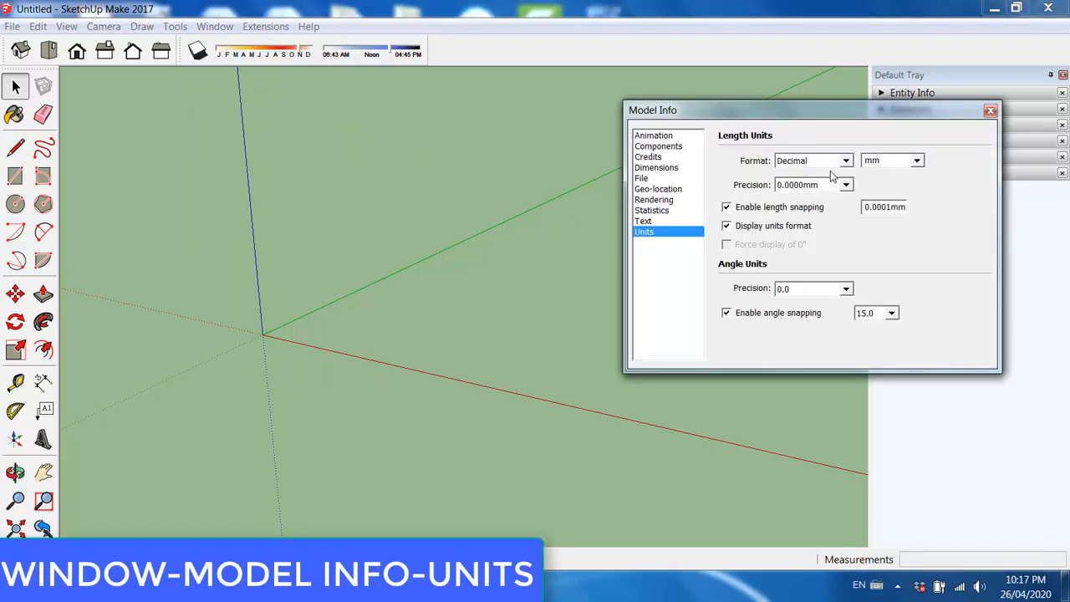
click(918, 161)
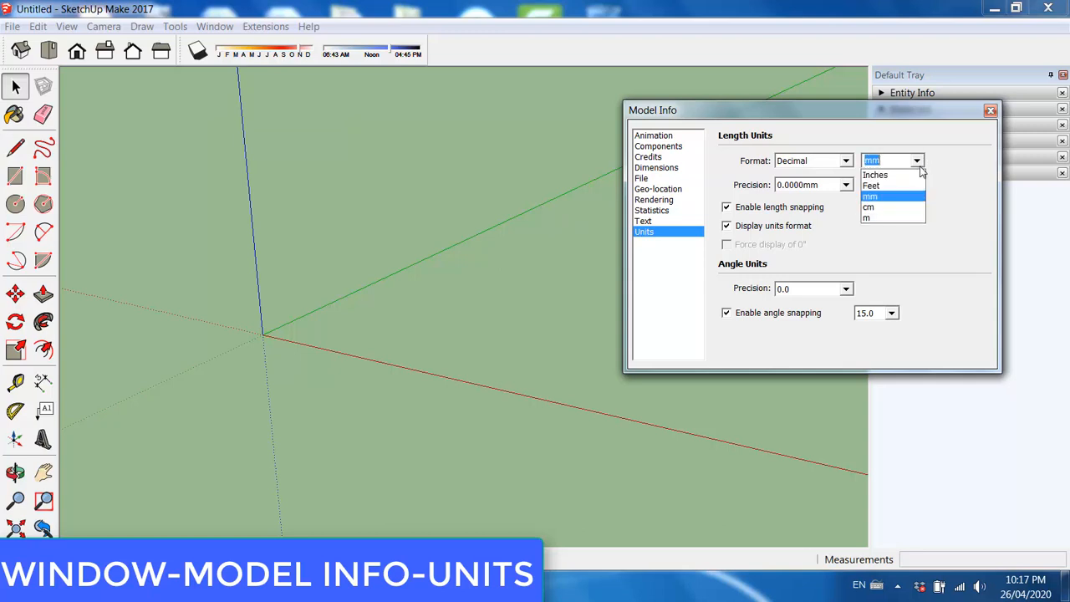
click(889, 218)
click(991, 110)
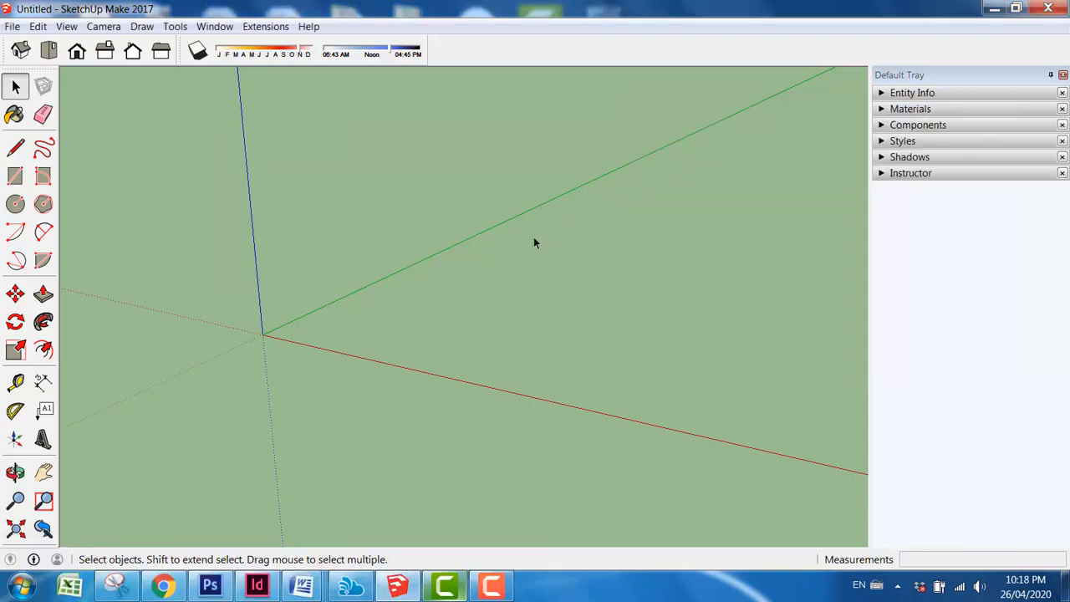
Step: Draw a 5 m edge from the origin along the green axis, followed by a 5 m edge parallel to the red axis
middle_drag(552, 354, 540, 351)
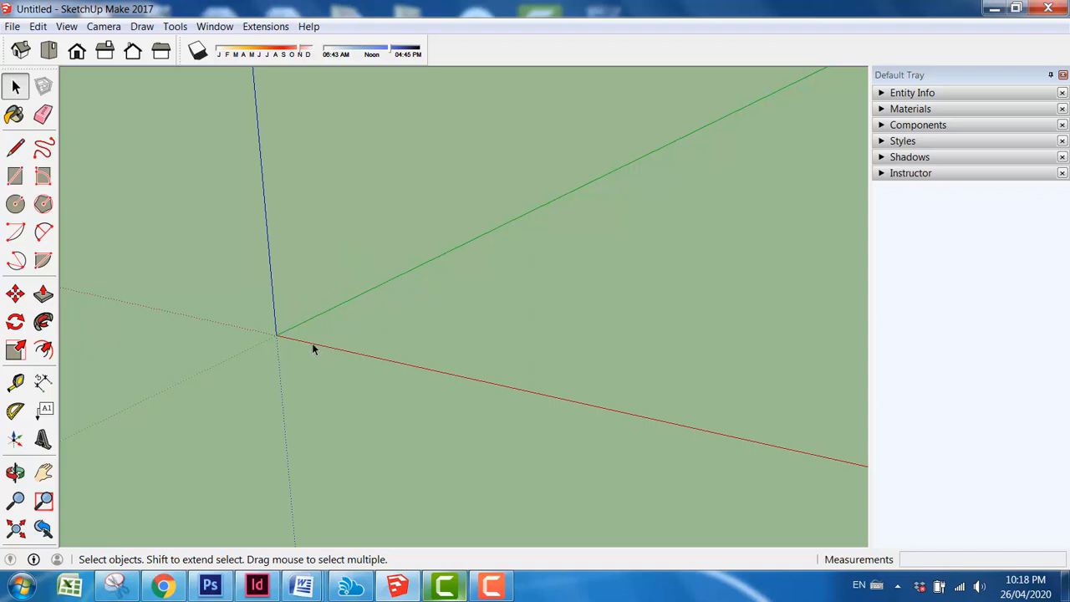
middle_drag(335, 279, 329, 286)
scroll(321, 236, down, 4)
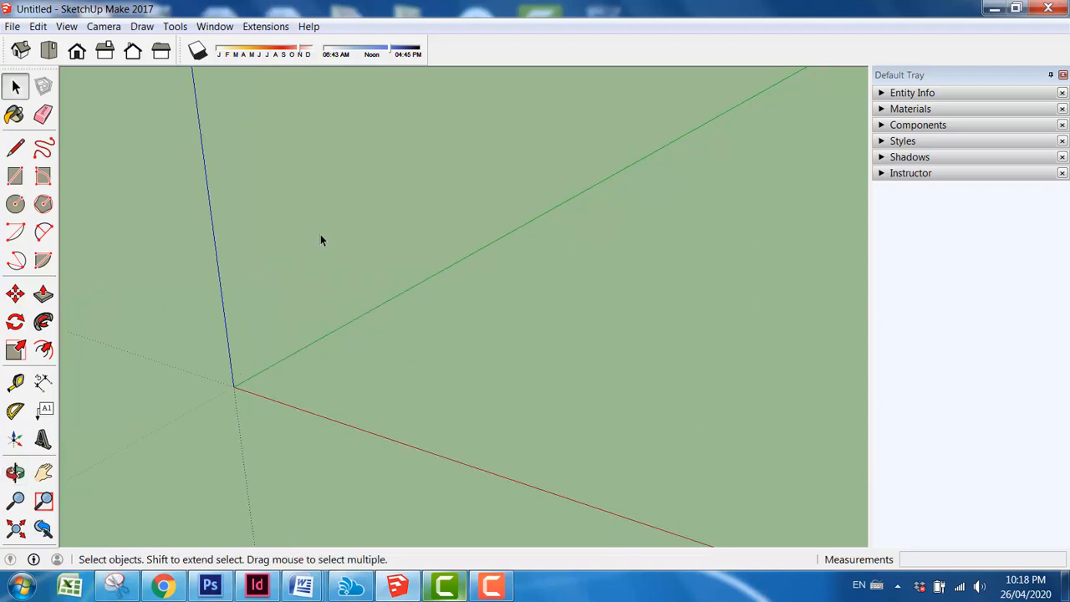
scroll(322, 355, up, 1)
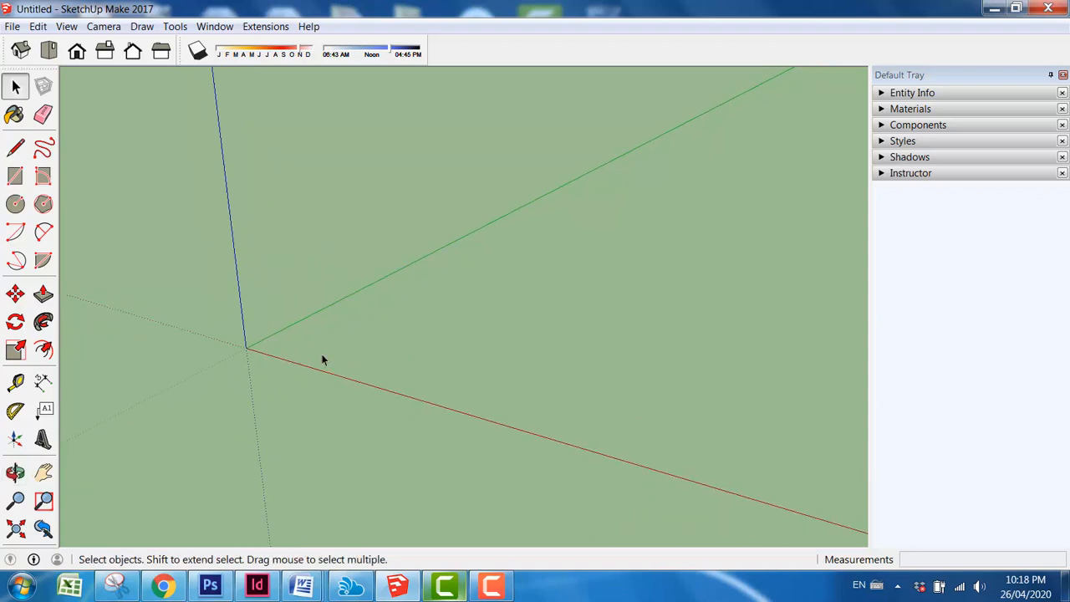
click(17, 148)
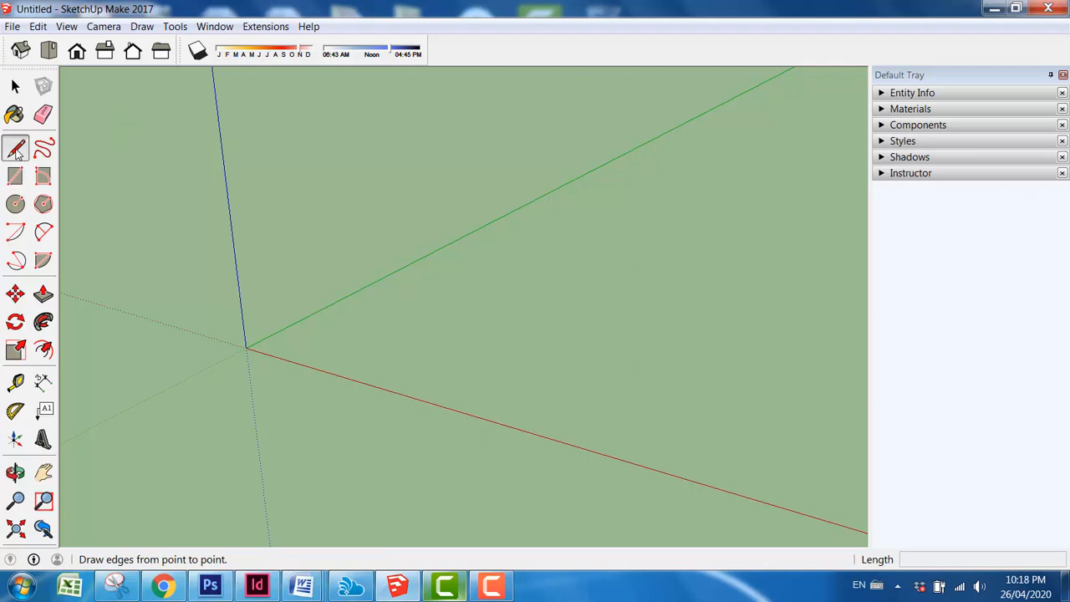
click(252, 343)
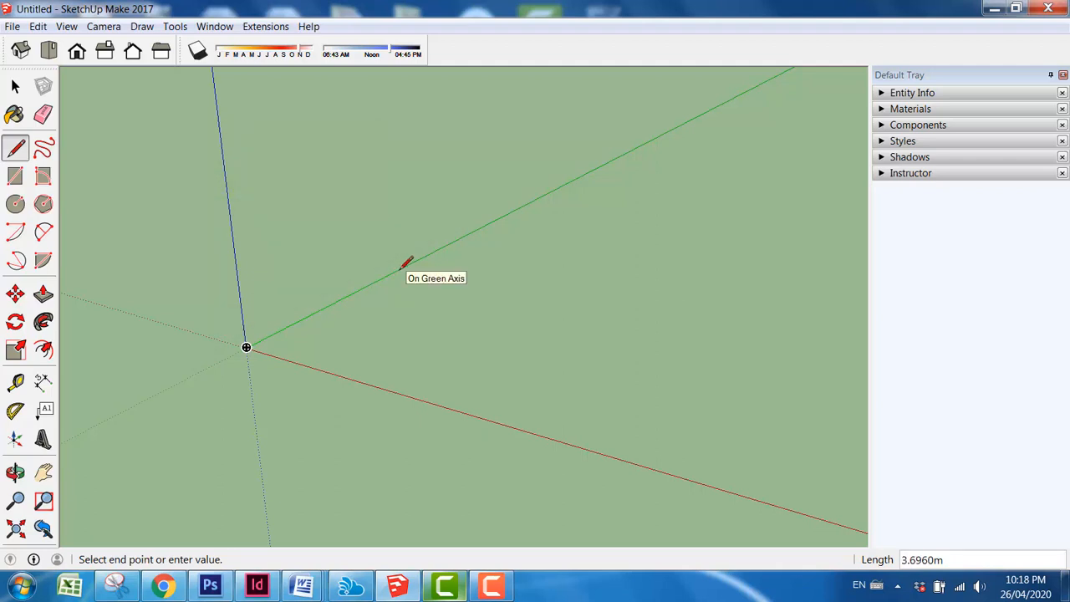
text(5)
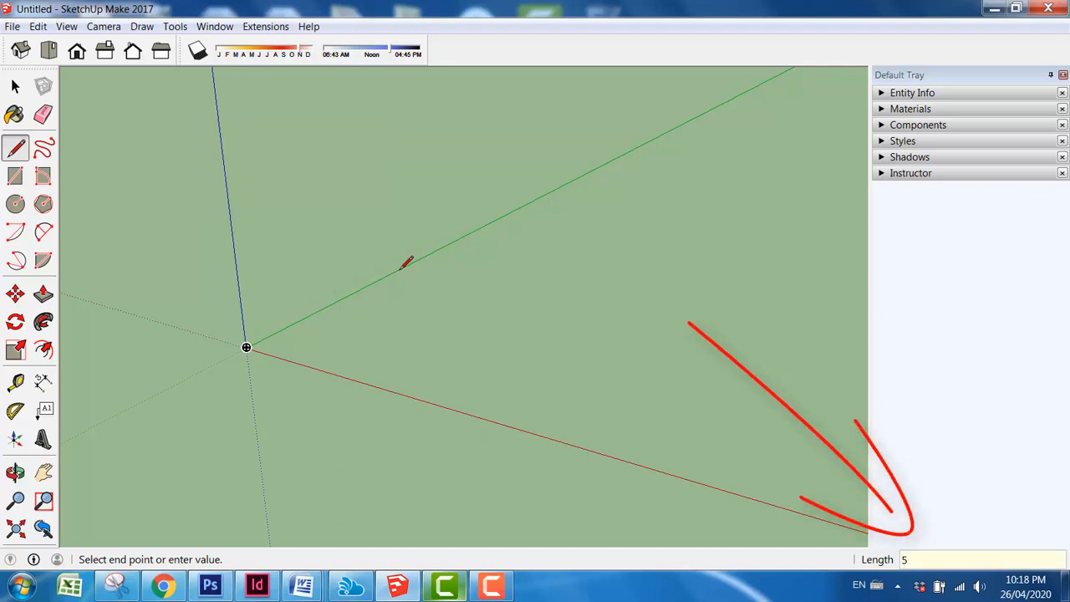
key(Return)
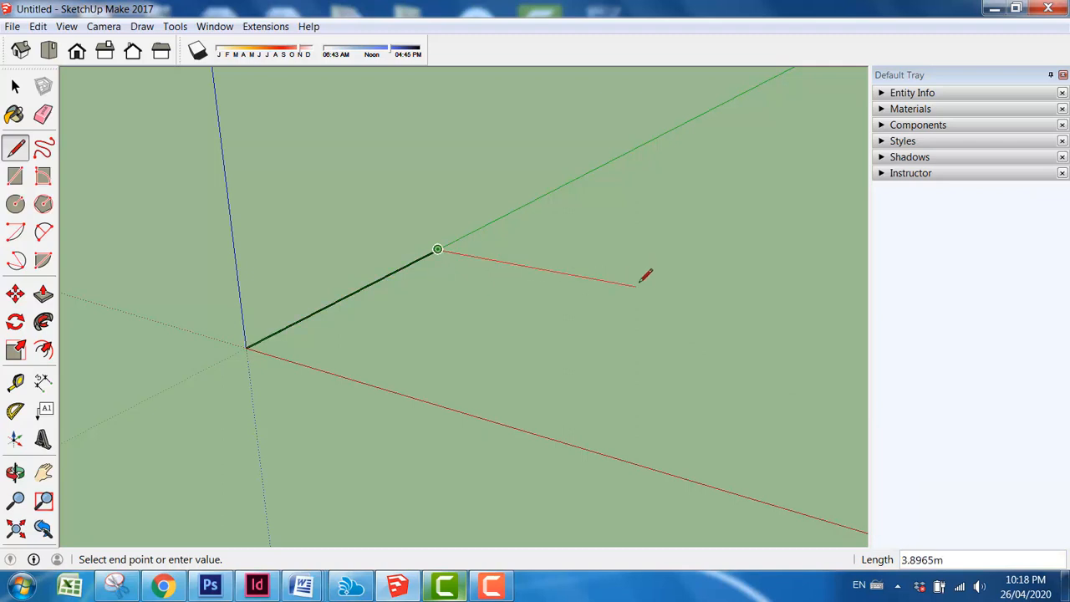
text(5)
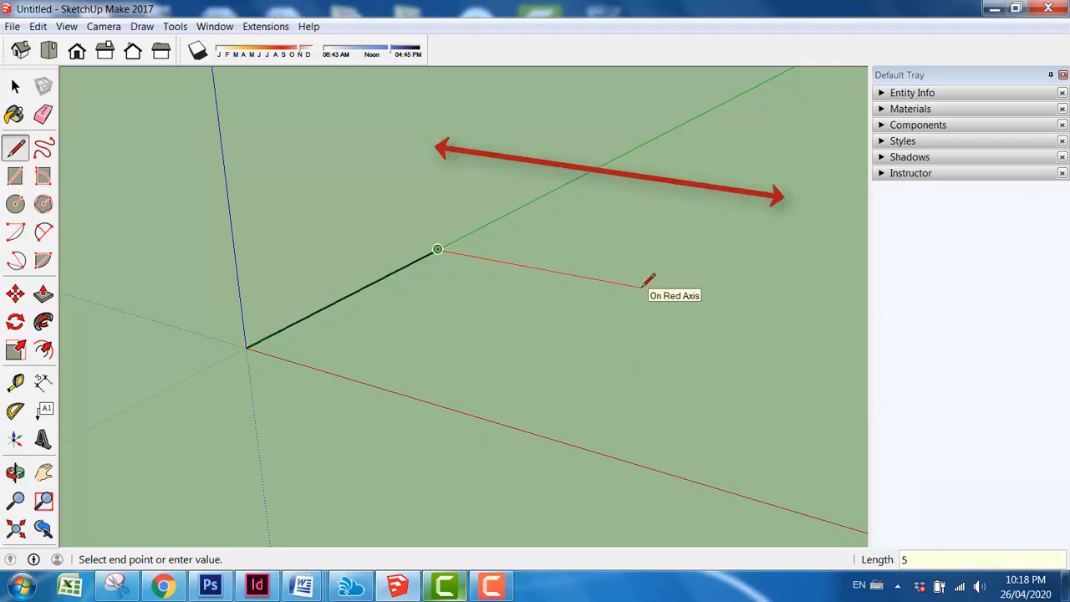
key(Return)
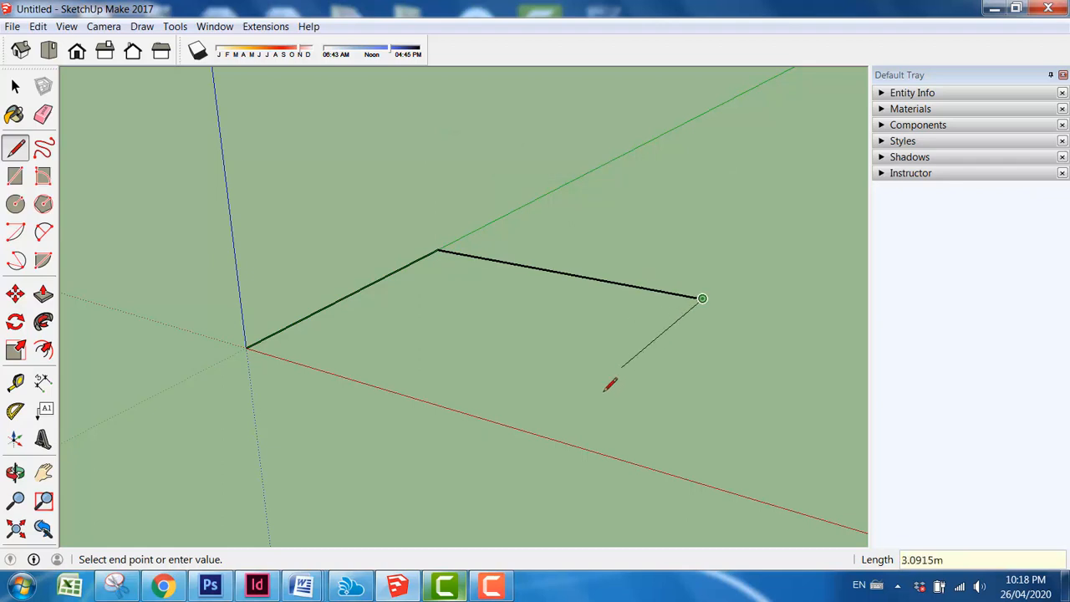
Step: Draw a third edge crossing the red axis, and close the shape with an edge from the origin along the red axis past the crossing
click(543, 503)
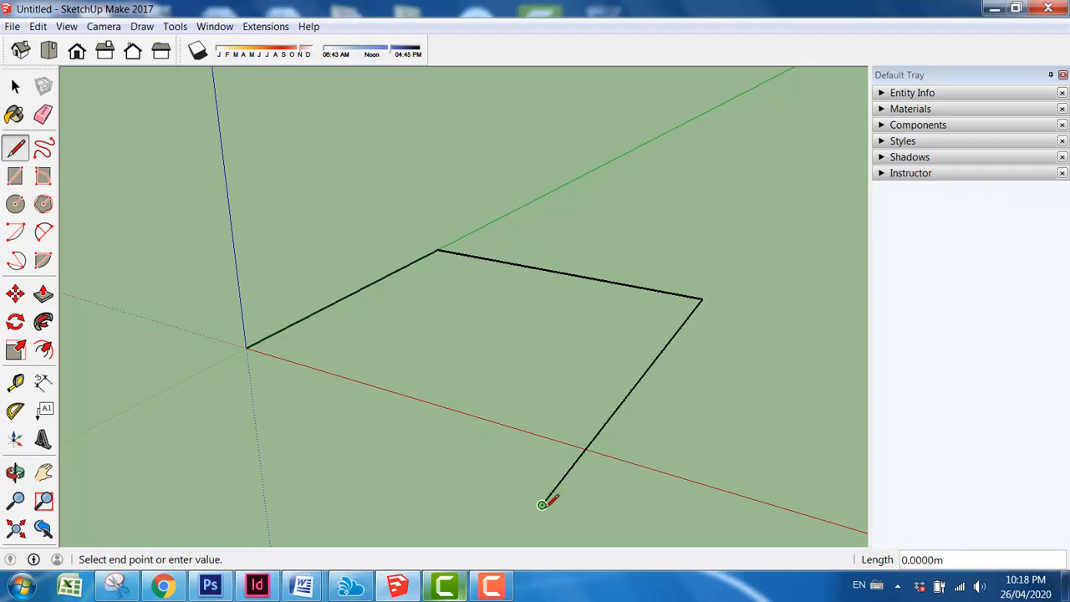
key(Escape)
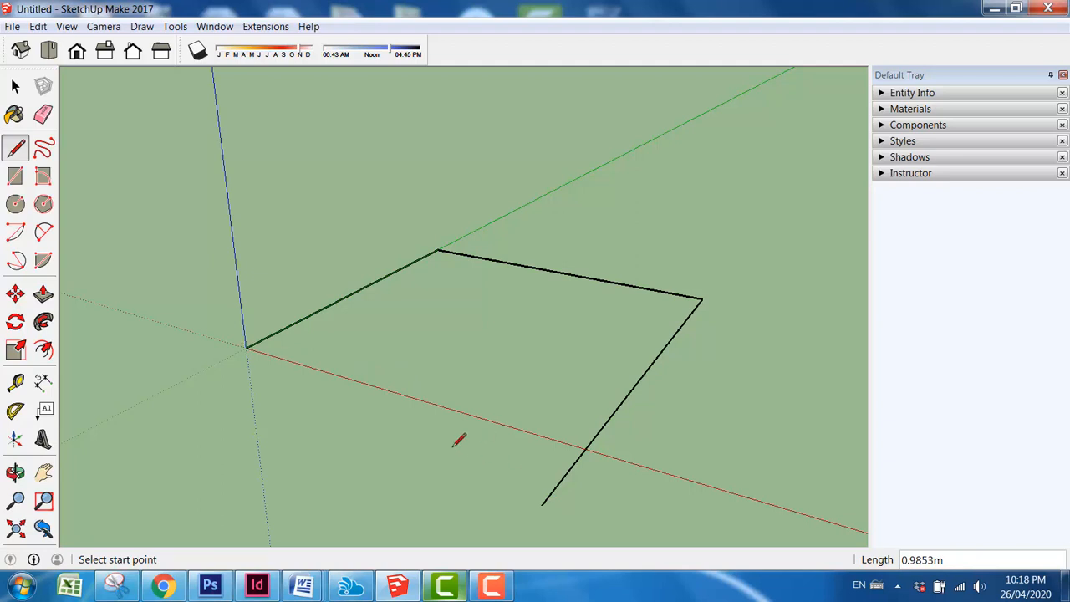
click(246, 347)
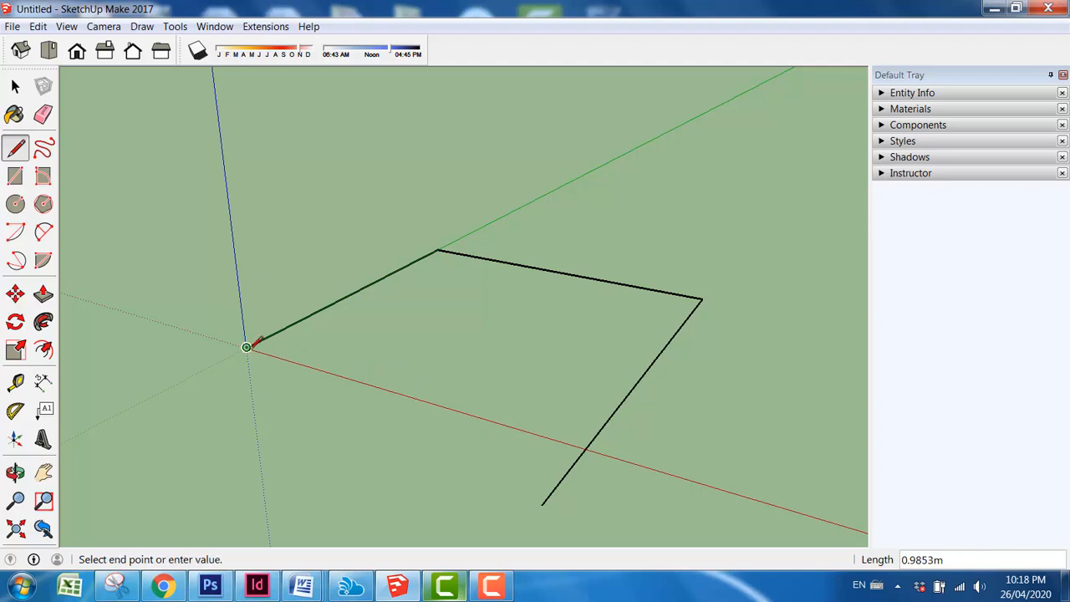
click(669, 474)
key(Escape)
Step: Erase both overhanging edge ends beyond the face's front corner, and undo the two erasures
click(43, 115)
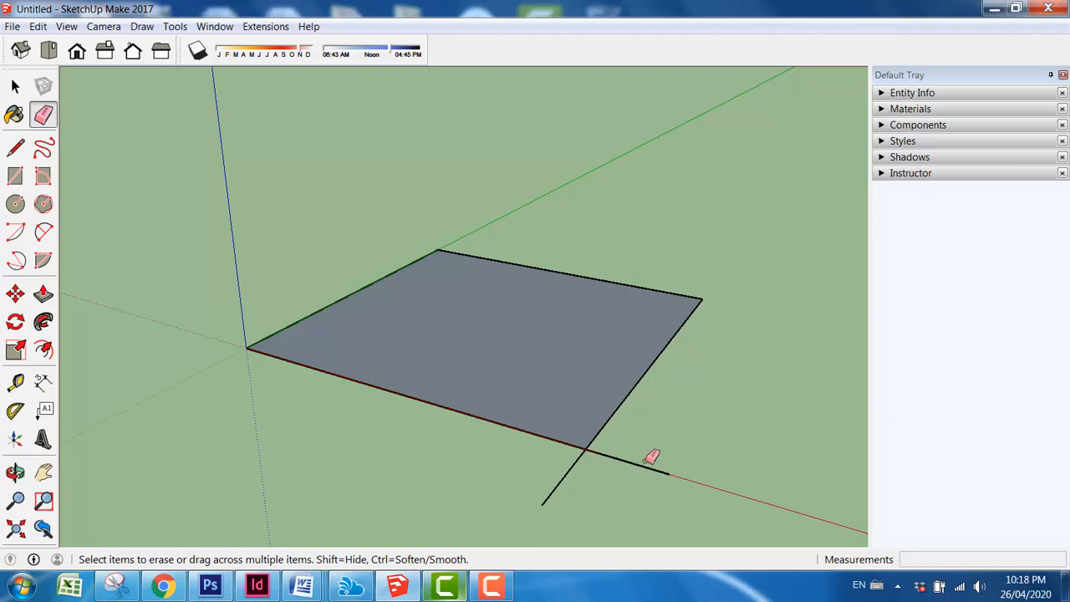
drag(642, 454, 625, 473)
drag(558, 468, 624, 501)
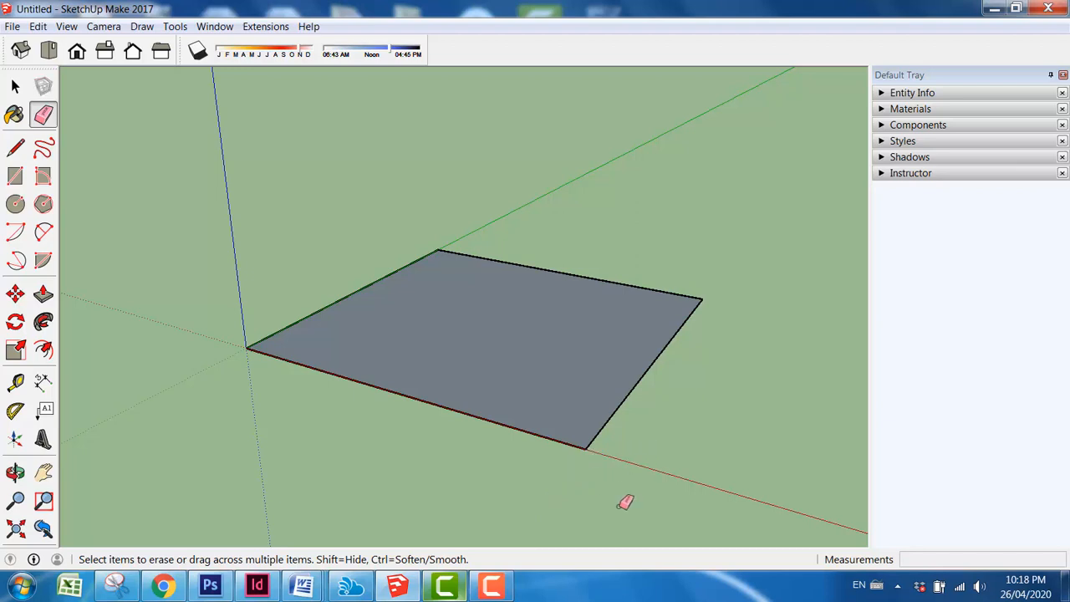
key(space)
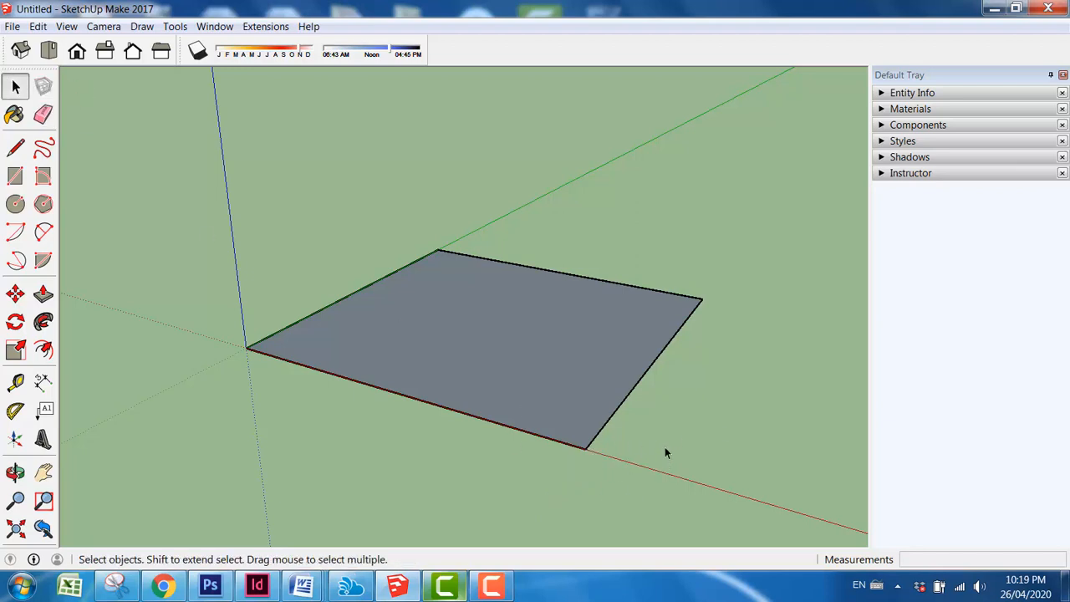
key(ctrl+z)
key(ctrl+z)
Step: Try to remove the overhanging edge ends one at a time with the Eraser
middle_drag(329, 189, 484, 340)
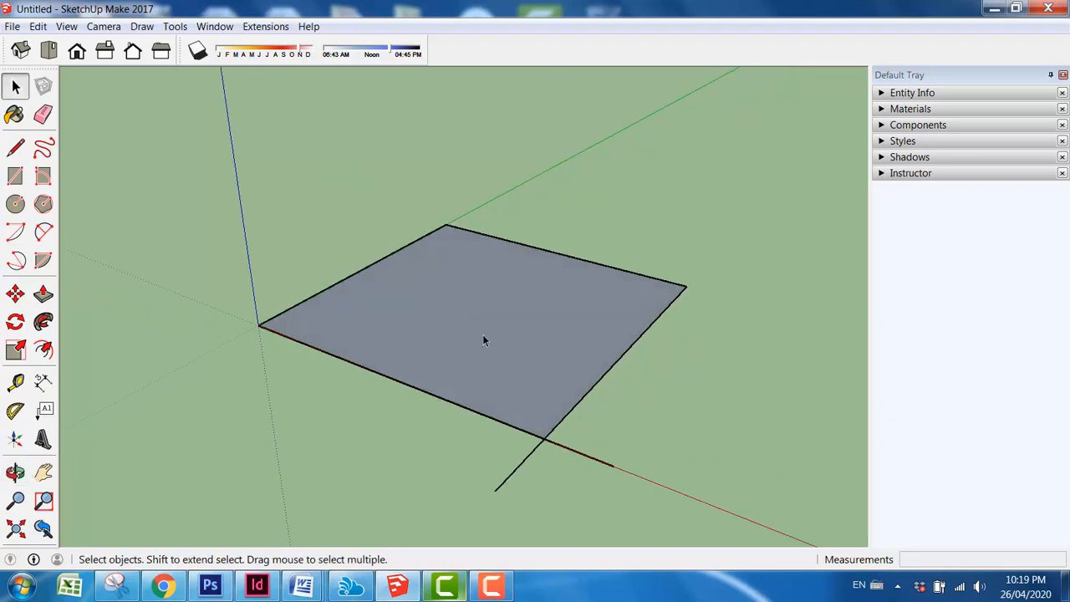
click(42, 115)
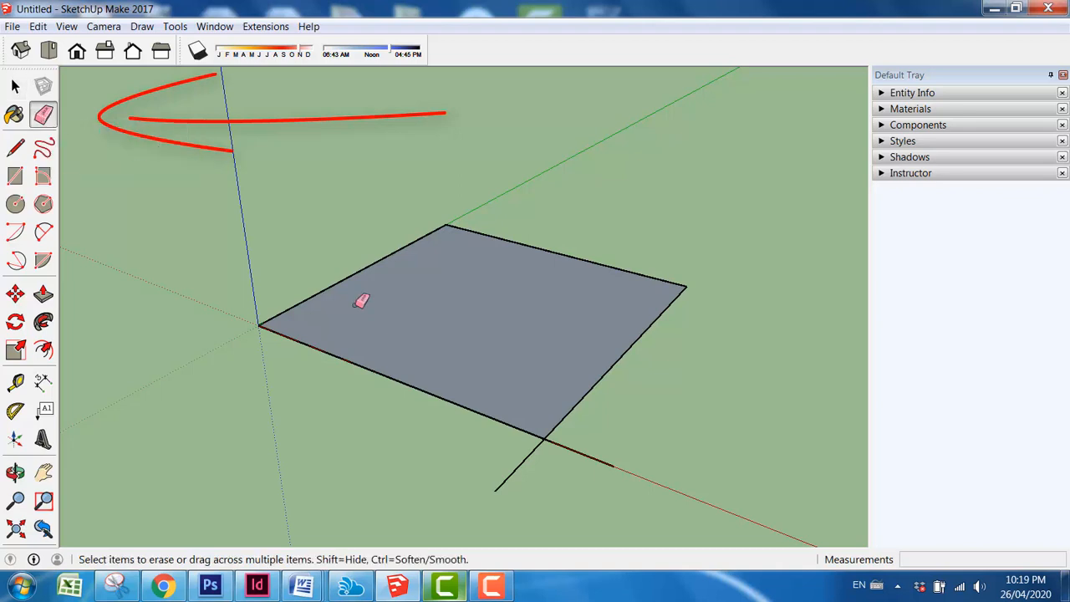
click(589, 449)
click(522, 450)
scroll(489, 325, down, 1)
middle_drag(490, 325, 493, 373)
click(15, 86)
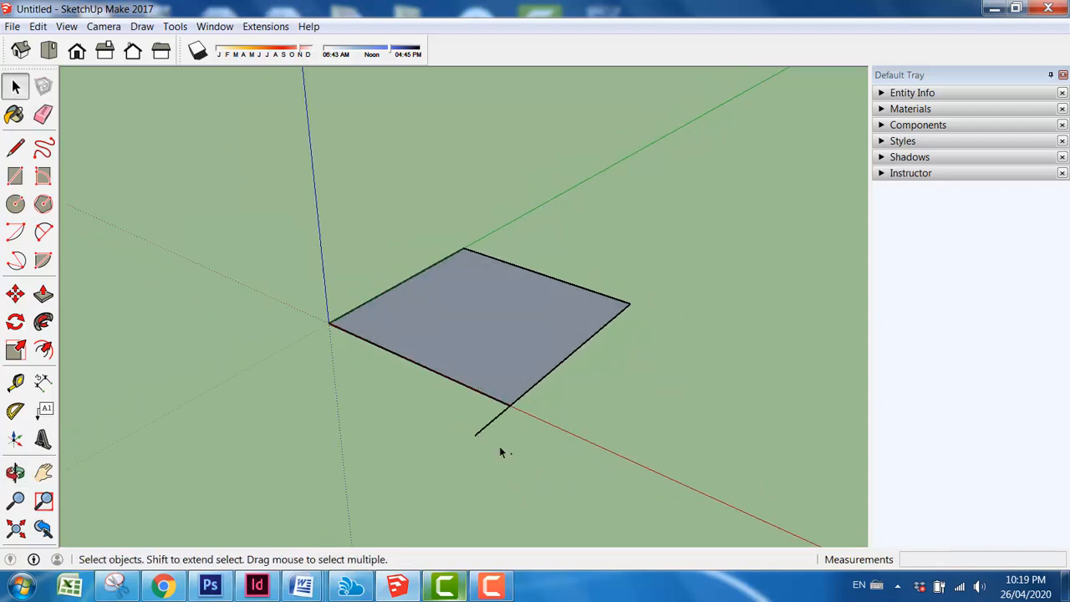
Step: Try selecting the overhanging segment on the red axis, and clear the selection
scroll(528, 436, up, 2)
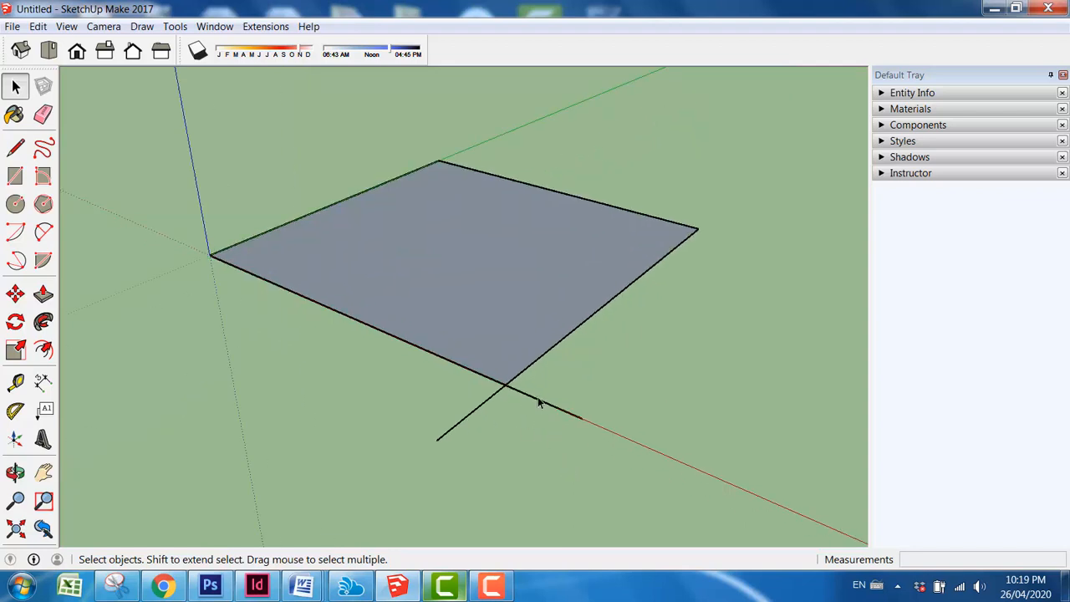
click(539, 402)
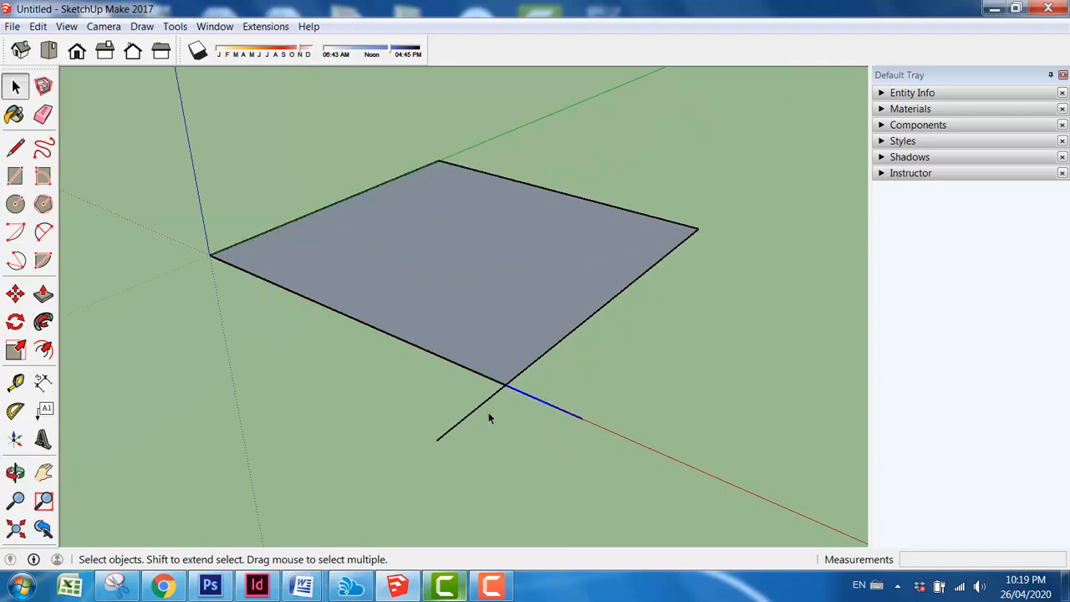
click(573, 445)
drag(432, 413, 431, 411)
click(519, 487)
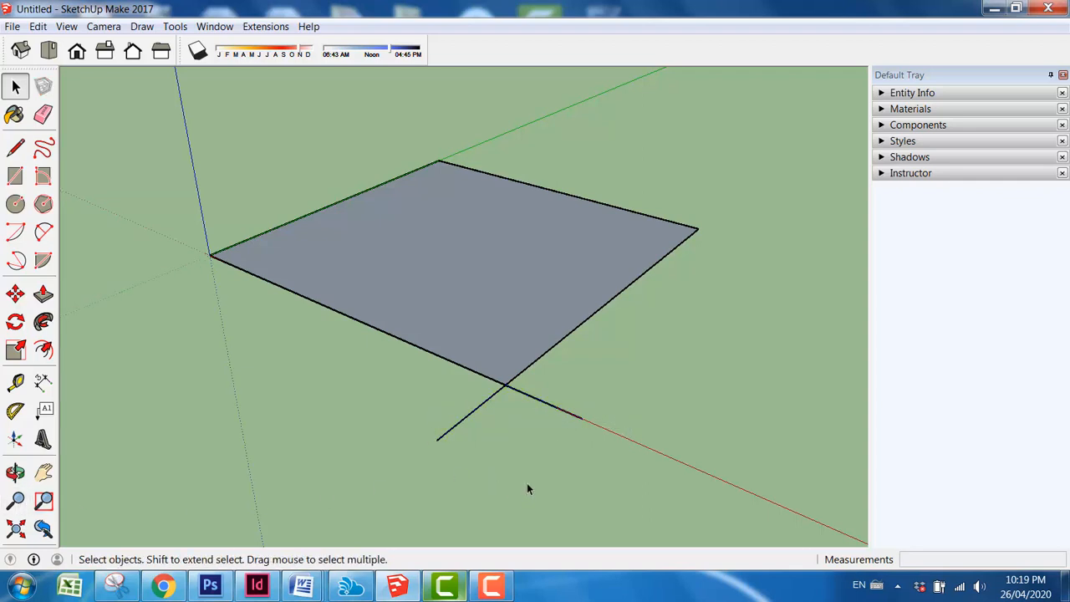
Step: Select both overhanging edge ends together and delete them
click(540, 408)
shift+click(460, 428)
key(Delete)
Step: Push/Pull the flat face upward into a box about as tall as its sides are long
scroll(451, 431, down, 5)
middle_drag(507, 301, 525, 338)
scroll(468, 260, up, 4)
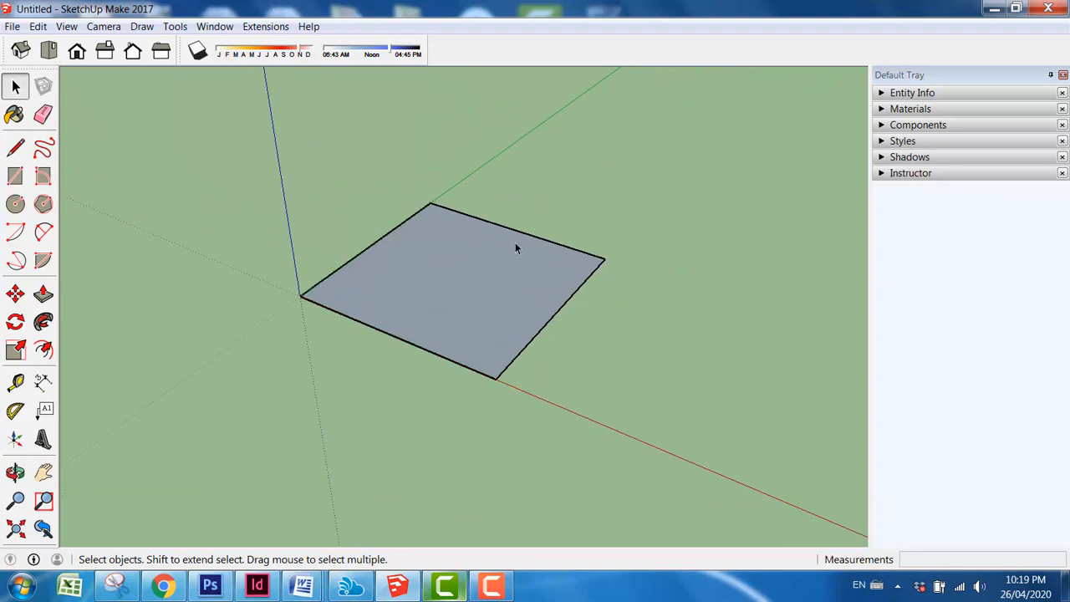
scroll(411, 291, down, 3)
middle_drag(414, 297, 472, 328)
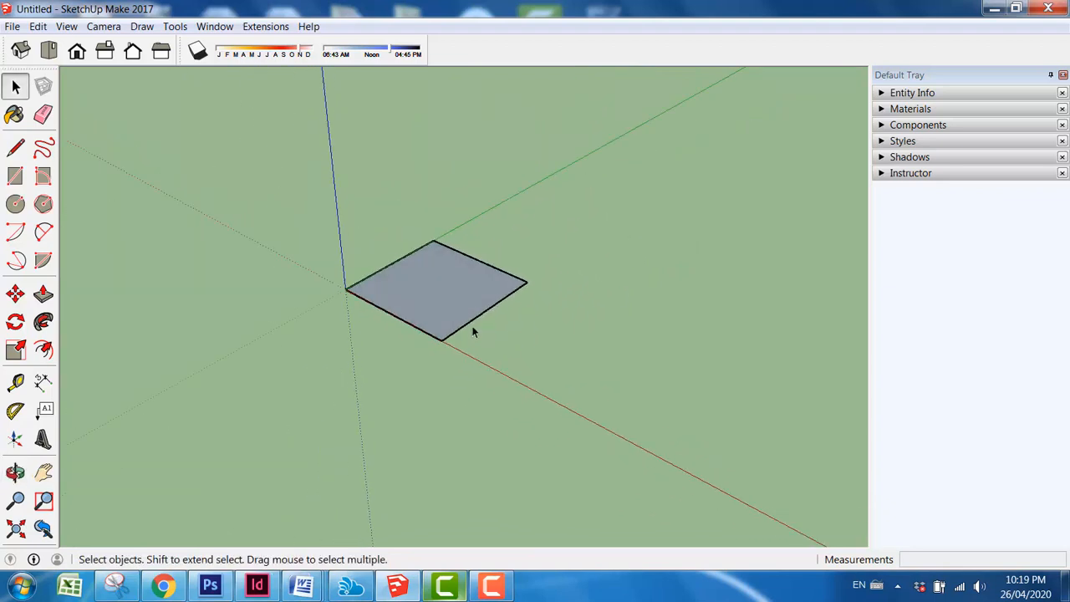
click(43, 294)
drag(449, 275, 461, 158)
click(15, 86)
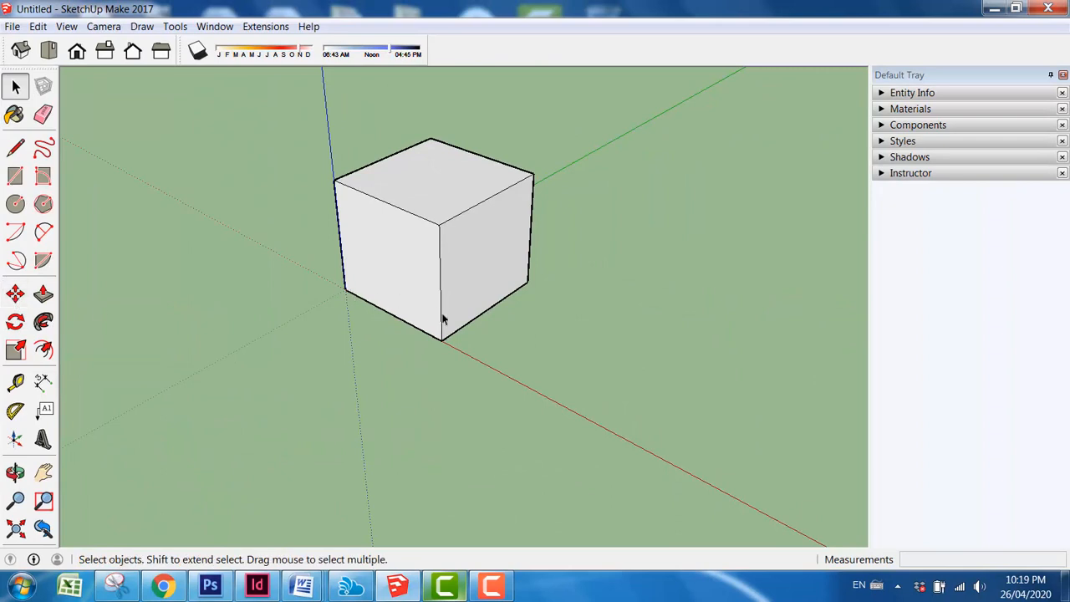
Step: Select the whole box, try moving it by its corner at the origin, put it back at the origin and clear the selection
middle_drag(443, 319, 500, 212)
scroll(493, 228, up, 2)
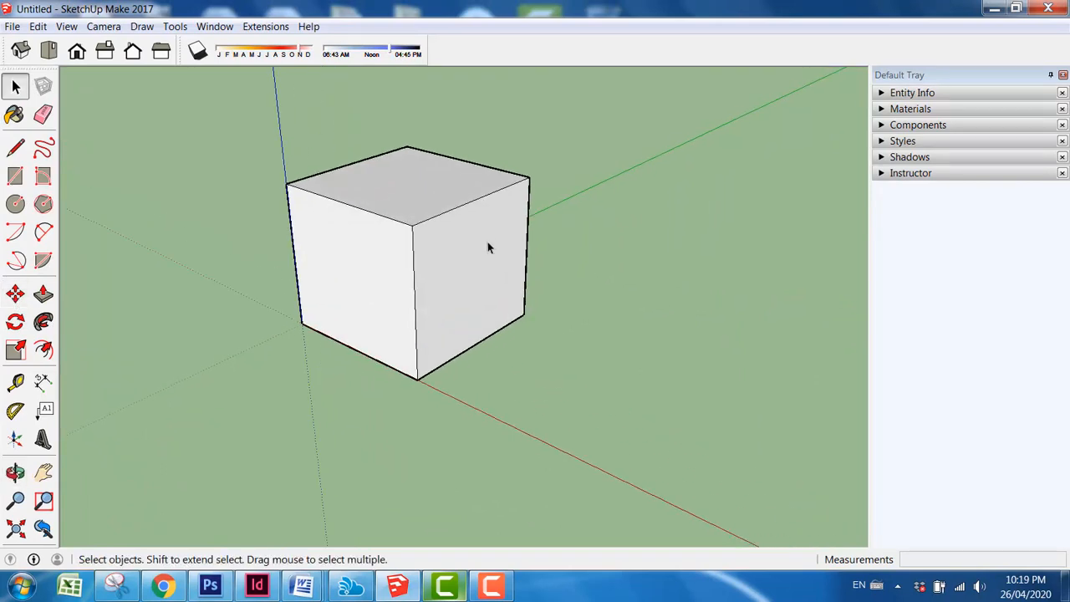
scroll(326, 287, down, 2)
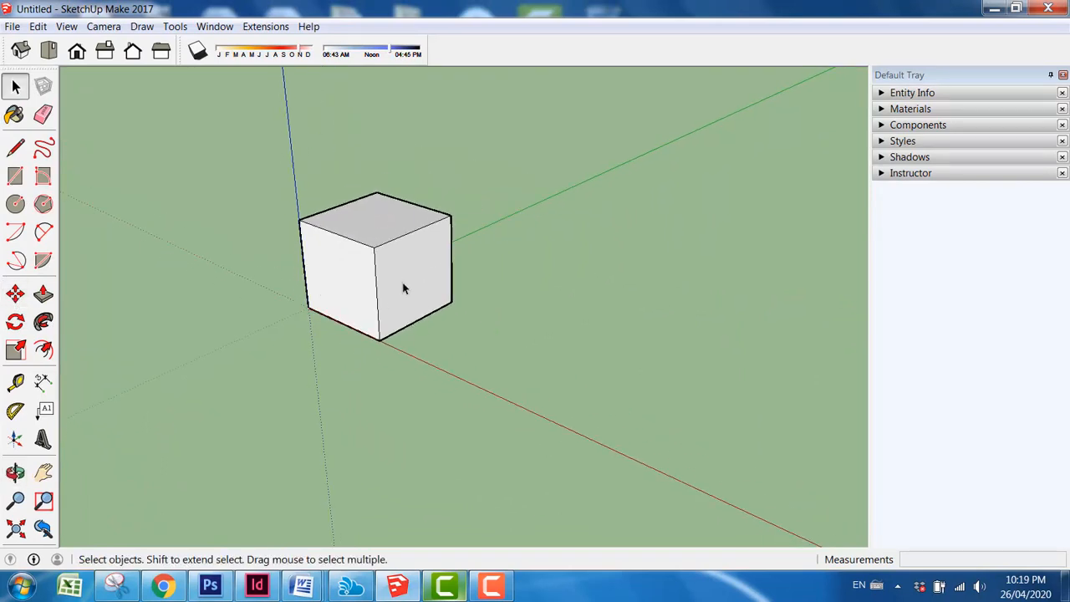
triple_click(409, 281)
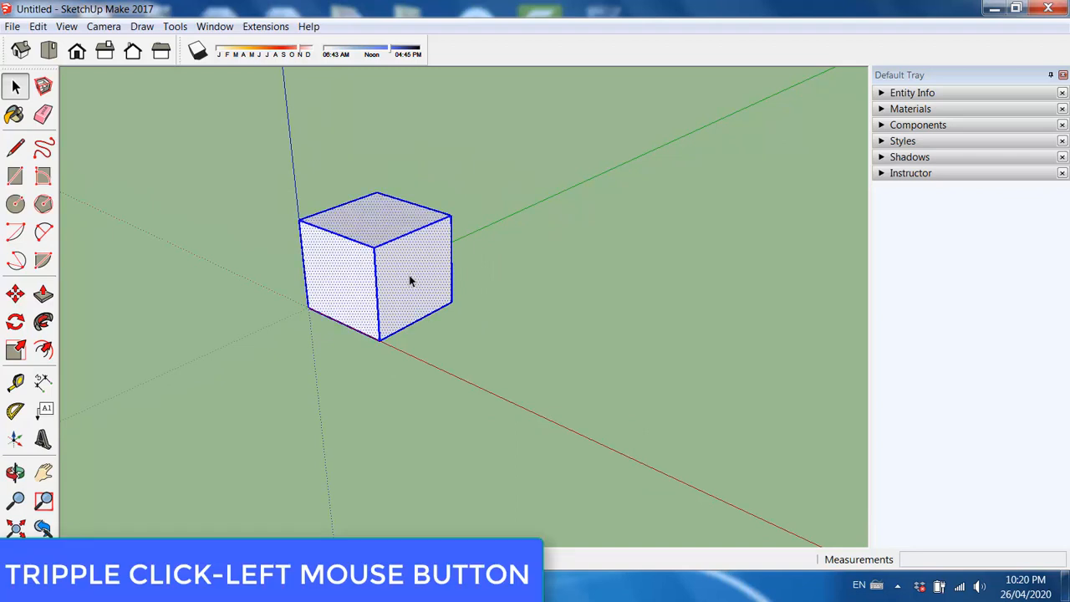
click(17, 294)
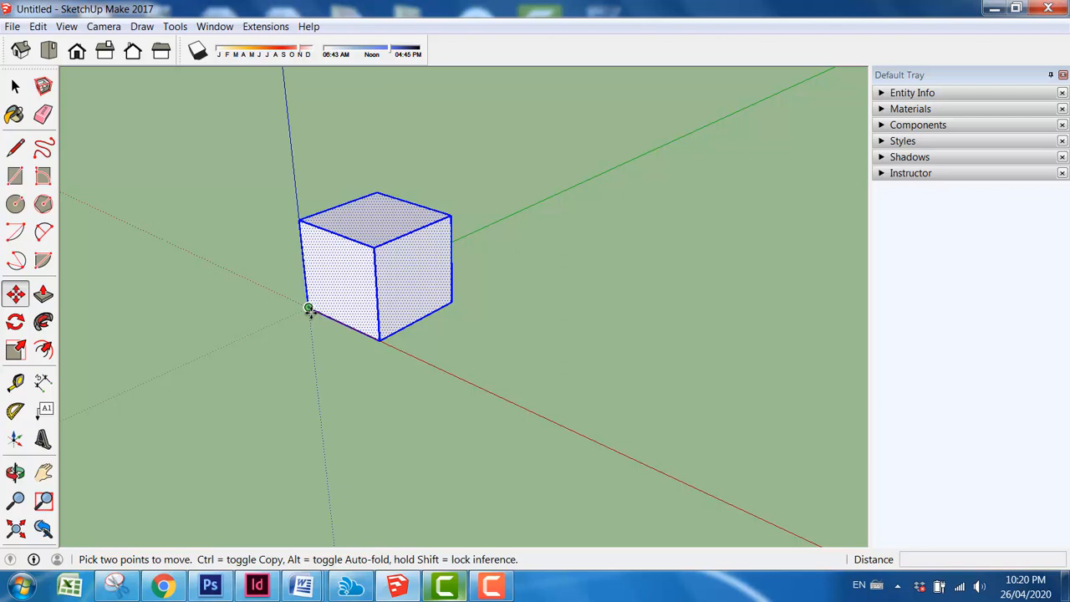
click(309, 310)
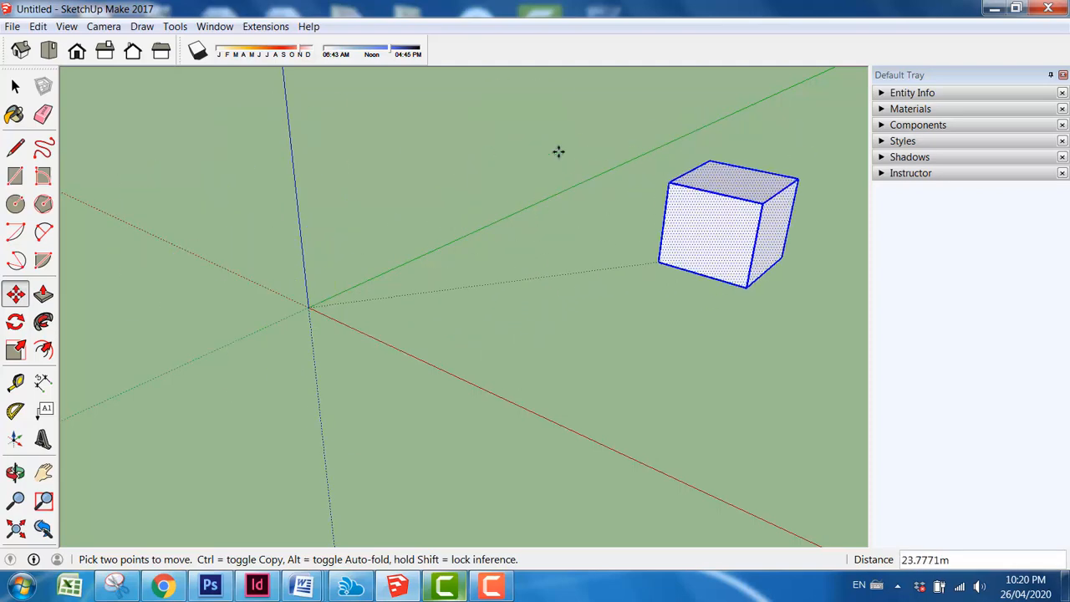
click(308, 309)
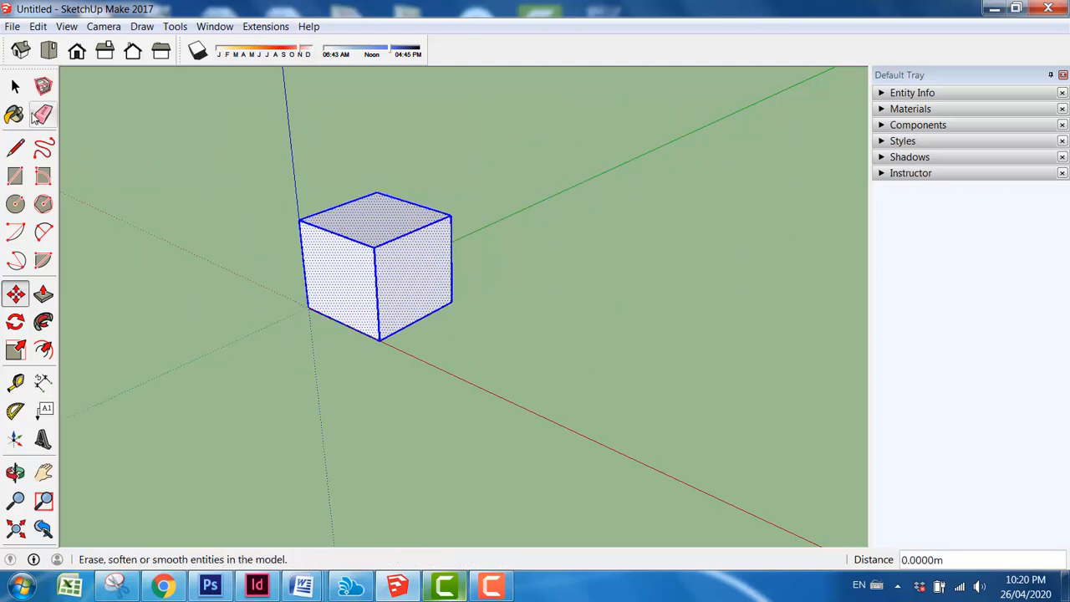
click(15, 87)
click(239, 288)
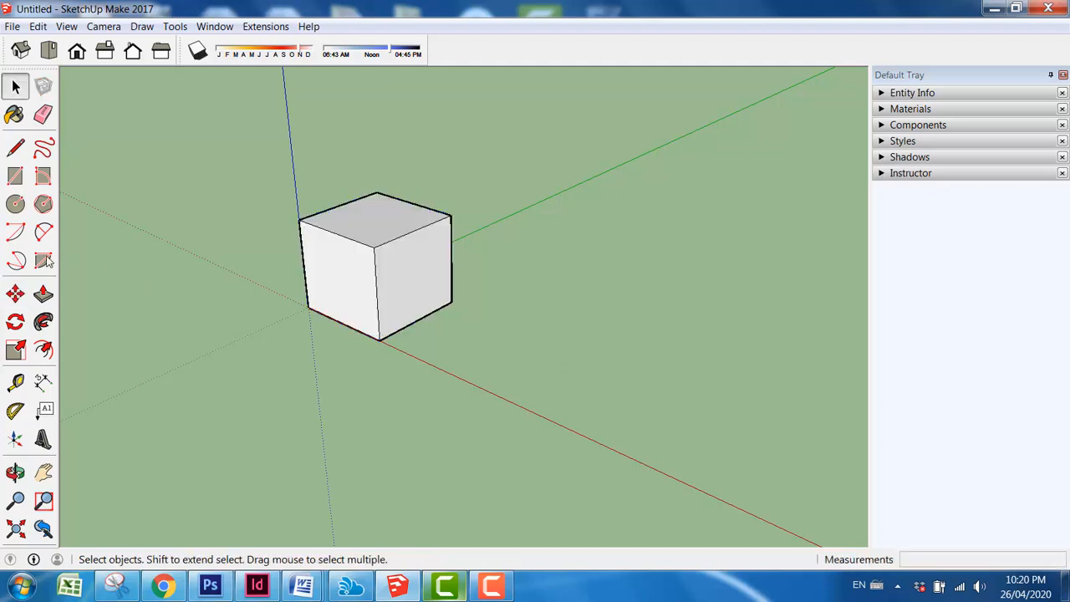
Step: Draw a rectangle on the ground apart from the box, above the red axis, and Push/Pull it up about 4.2 m
click(20, 173)
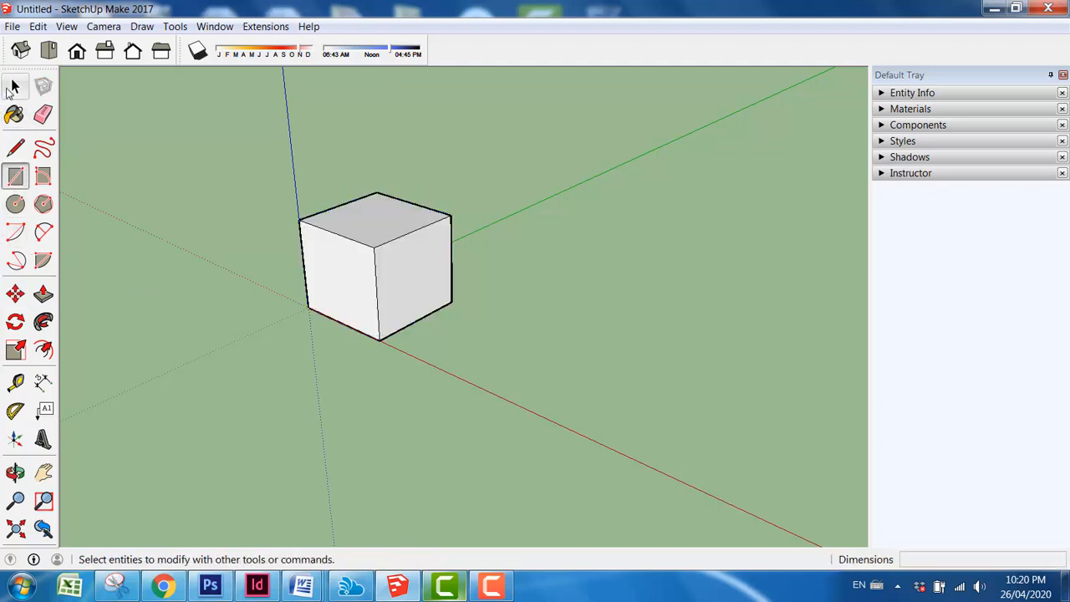
click(540, 357)
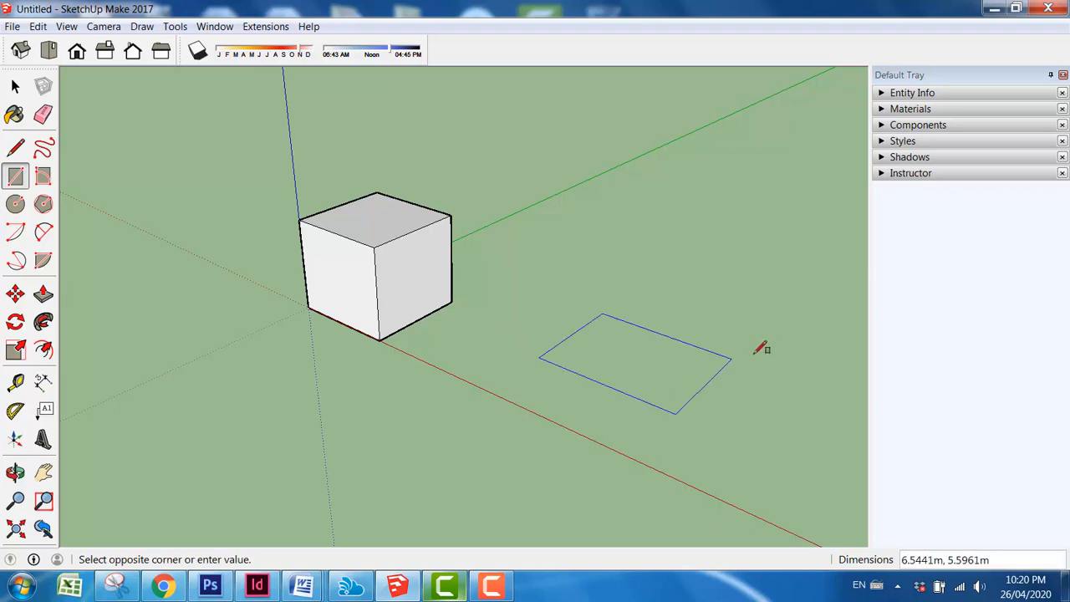
click(762, 353)
click(44, 294)
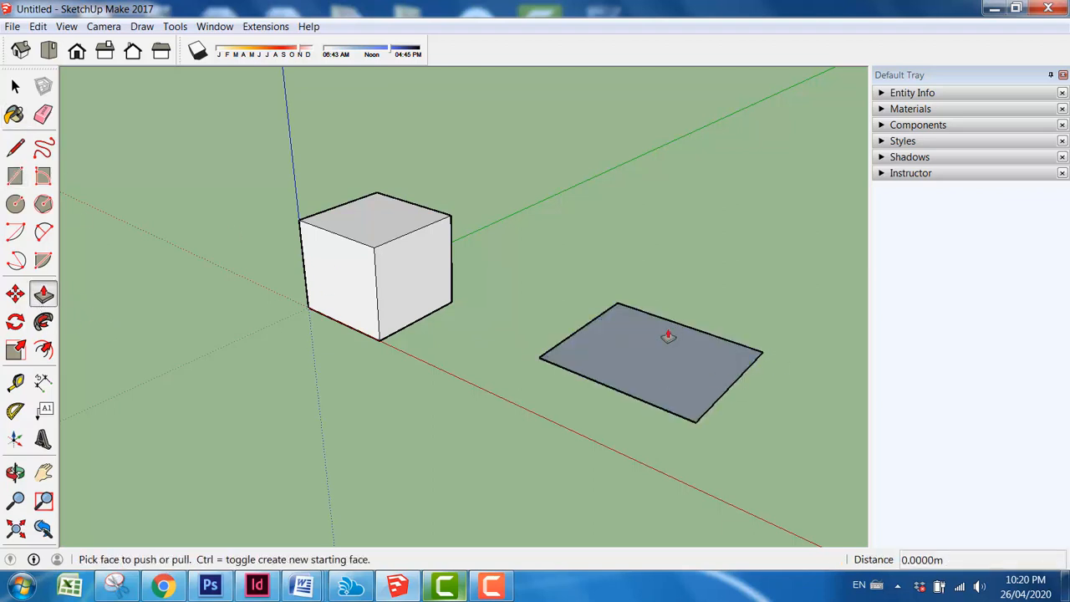
click(669, 334)
click(652, 267)
click(14, 87)
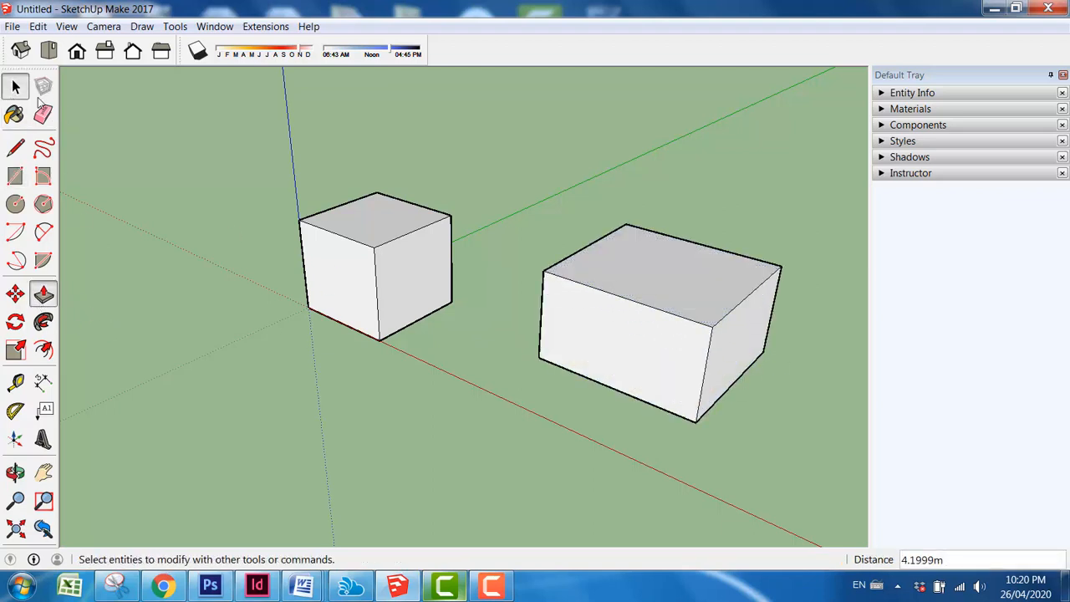
Step: Select the whole small box, move it by its lower front corner onto the larger box's top face, and clear the selection
middle_drag(312, 267, 397, 292)
click(396, 285)
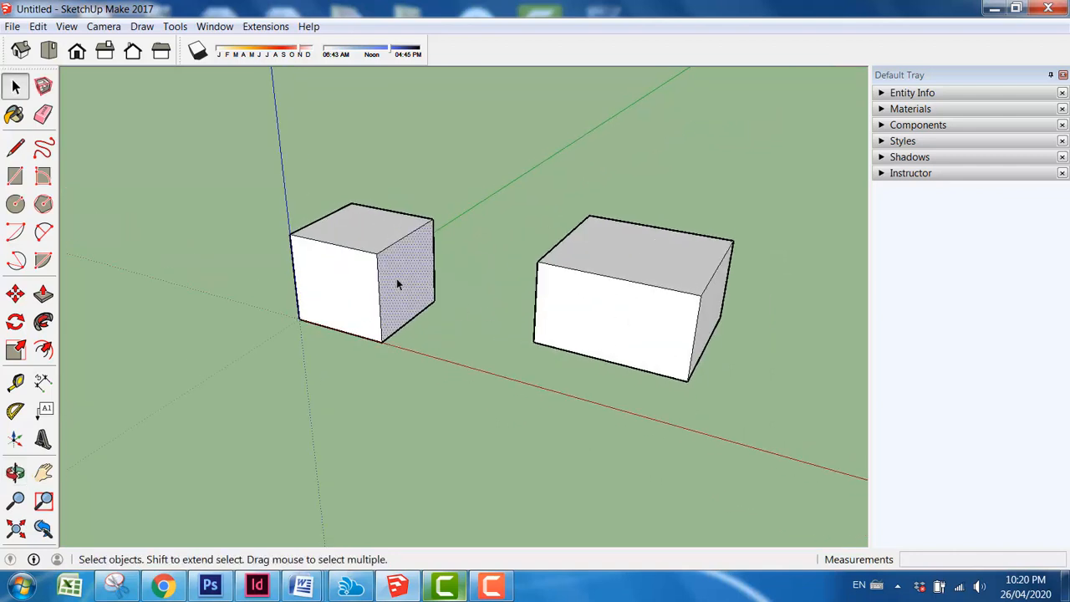
double_click(397, 284)
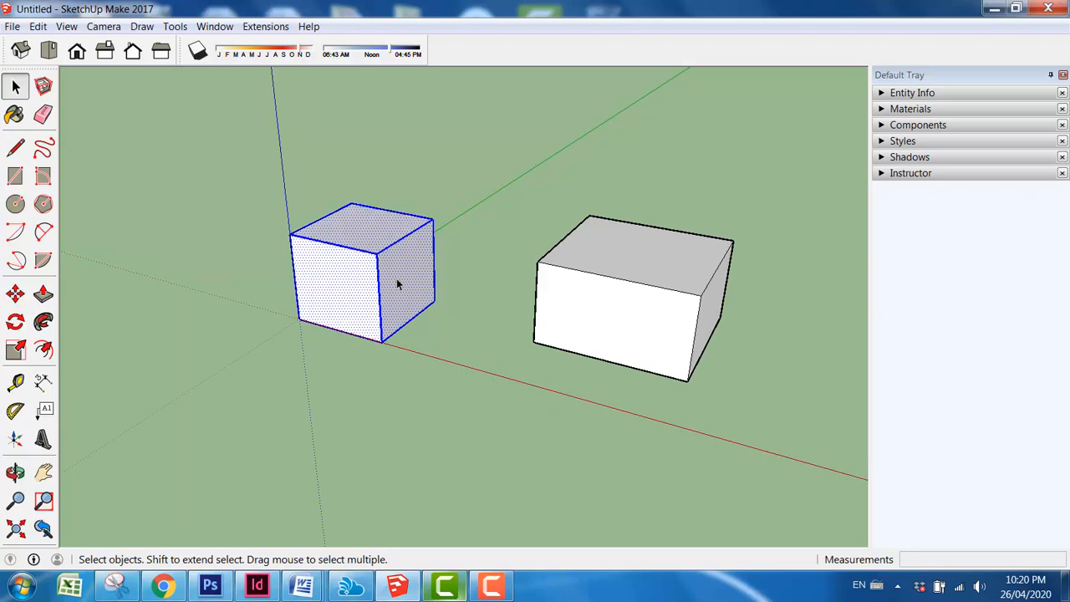
click(15, 294)
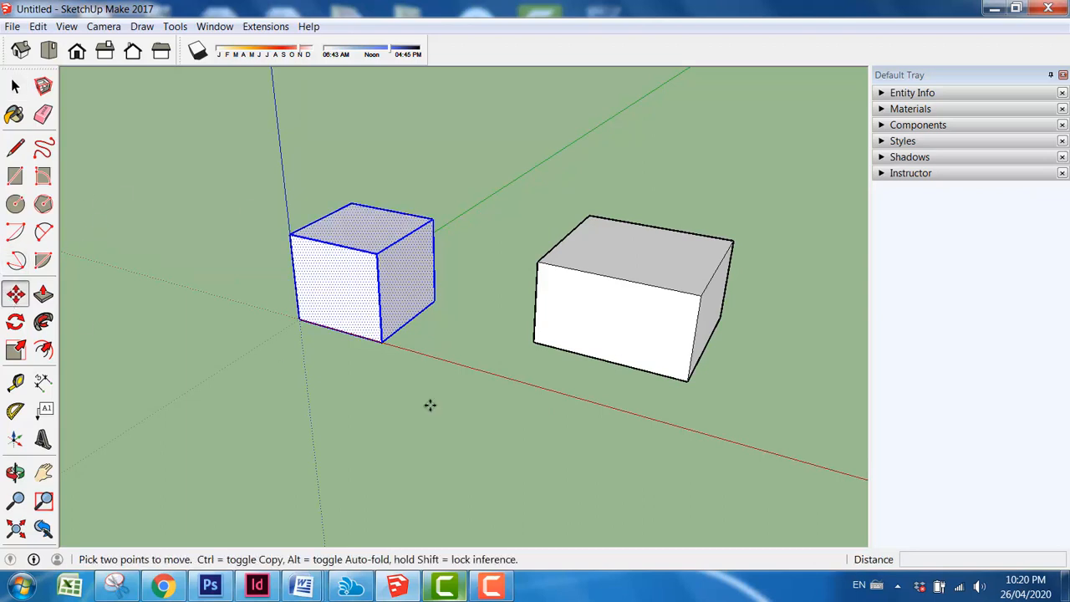
click(384, 341)
click(589, 215)
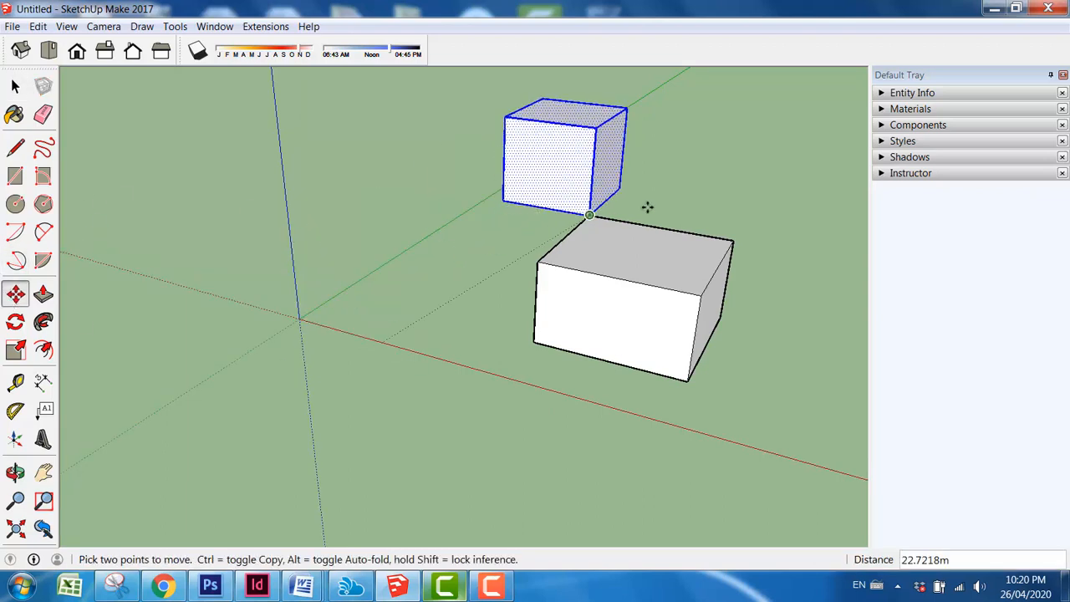
click(677, 290)
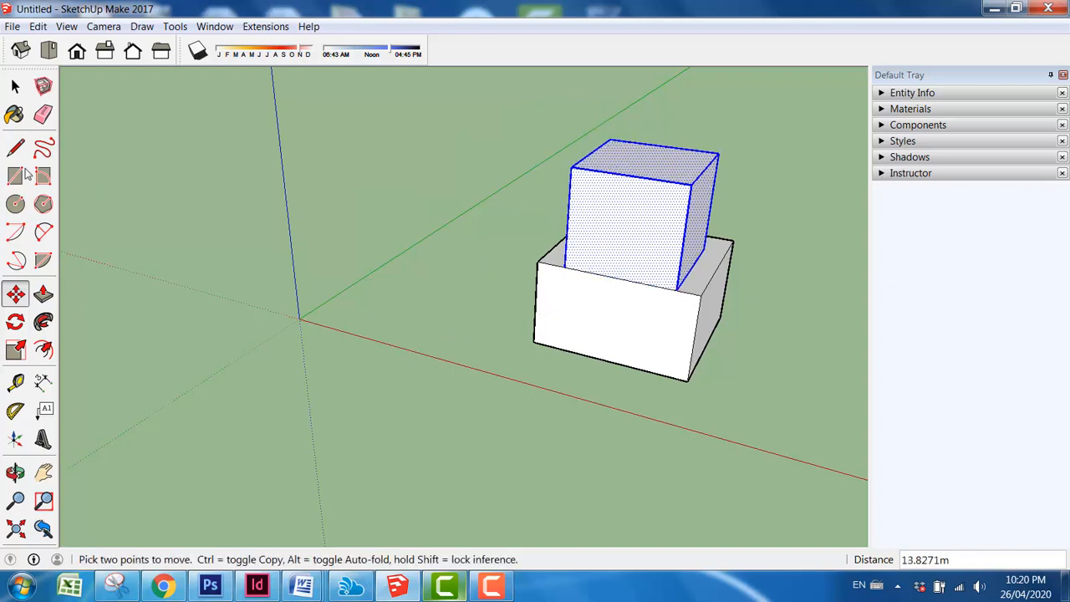
click(15, 86)
click(382, 255)
middle_drag(382, 255, 469, 312)
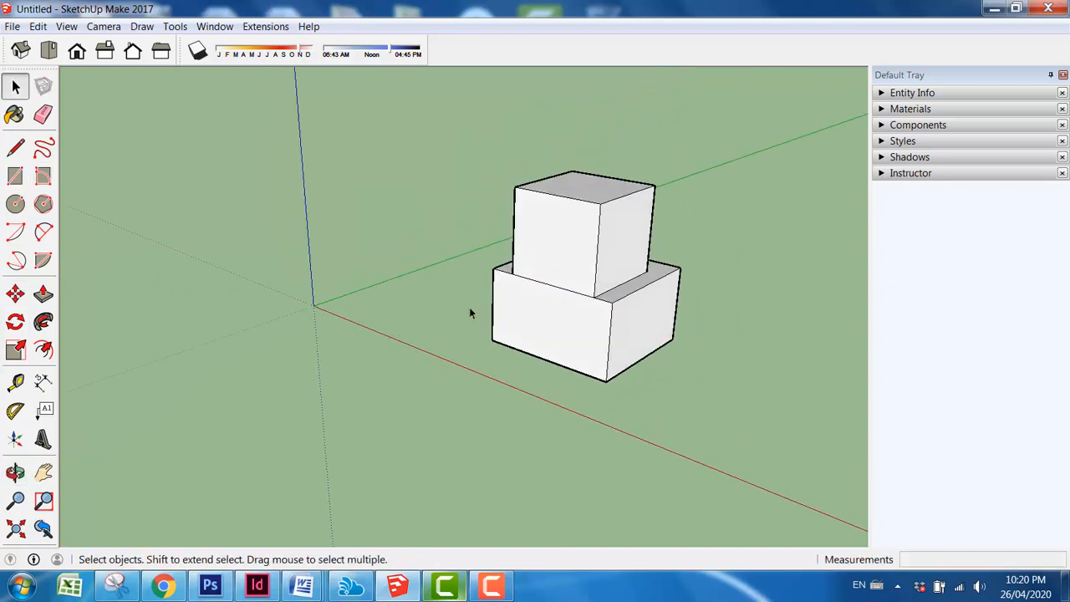
Step: Try selecting only the upper box through its side face and connected geometry, and clear the selection
scroll(711, 262, up, 1)
mouse_move(600, 286)
middle_down()
mouse_move(730, 263)
mouse_move(597, 280)
mouse_move(611, 297)
middle_up()
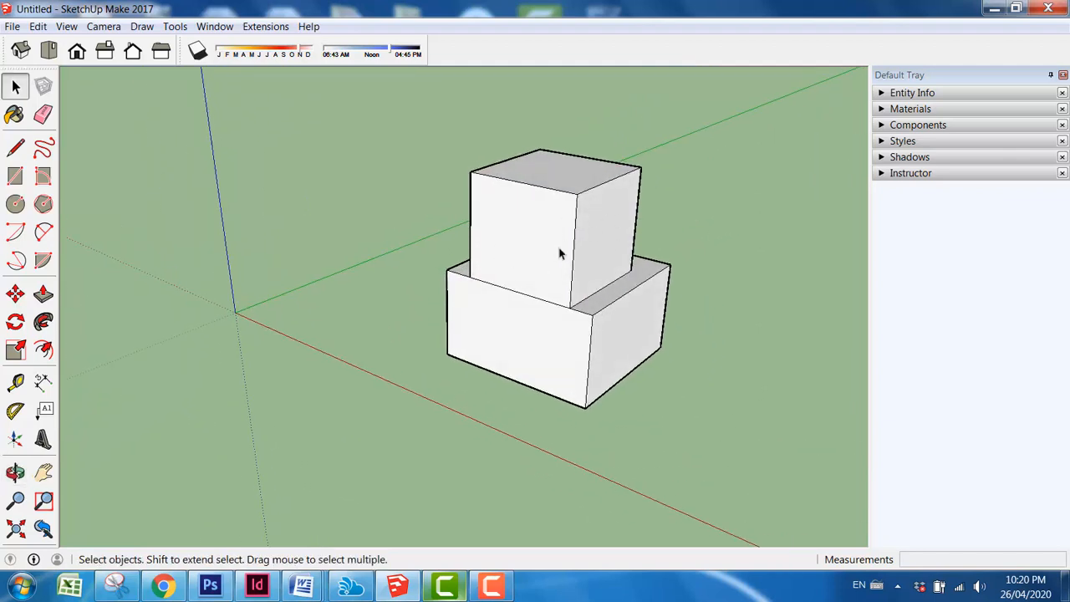
click(605, 233)
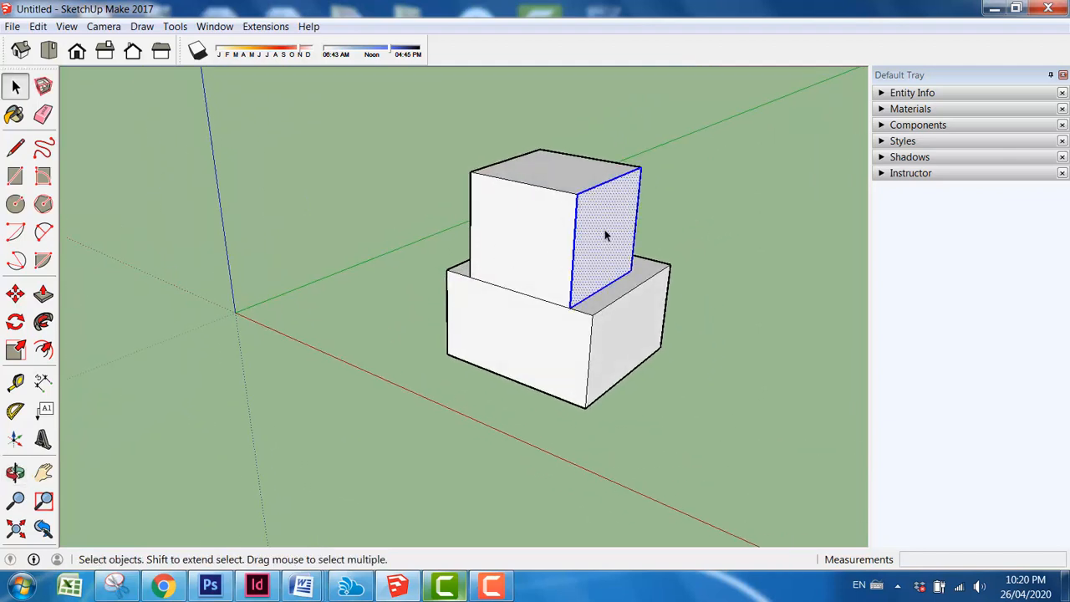
triple_click(605, 229)
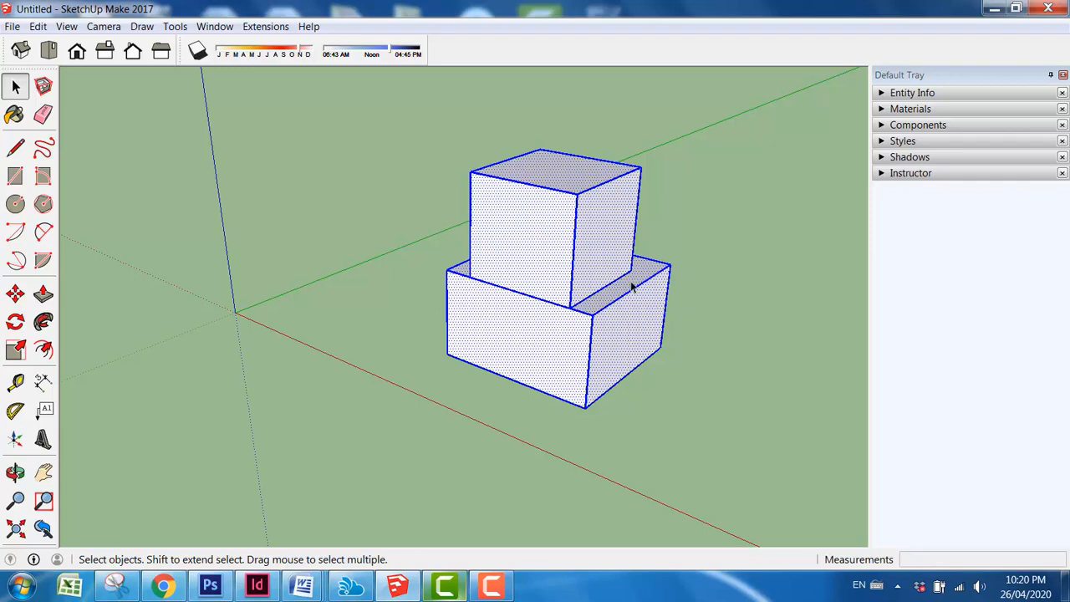
mouse_move(614, 313)
middle_down()
mouse_move(630, 318)
mouse_move(618, 313)
middle_up()
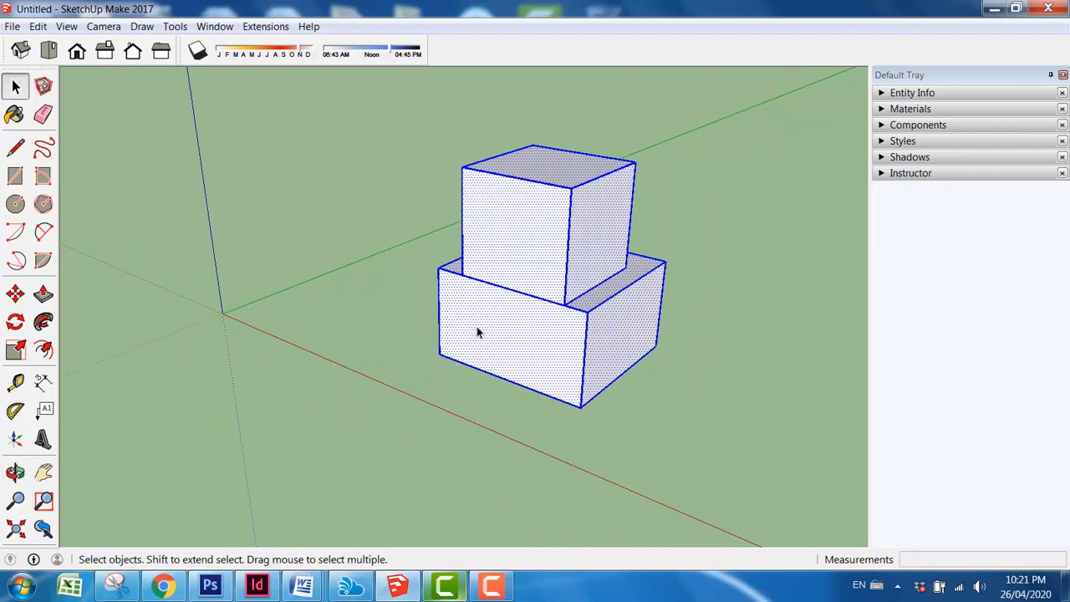
click(414, 326)
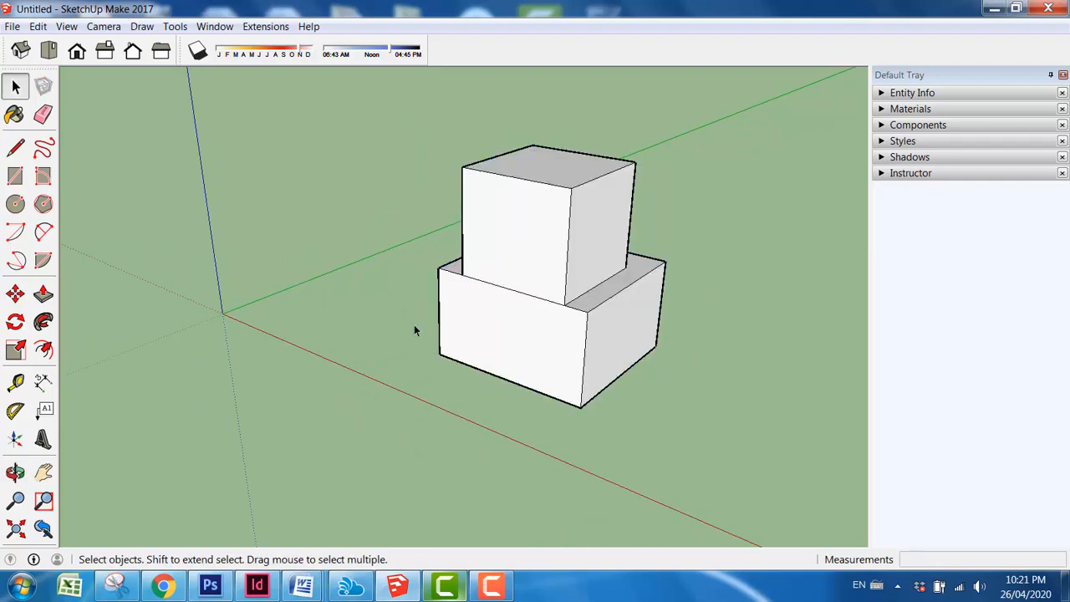
middle_drag(487, 301, 593, 232)
triple_click(593, 233)
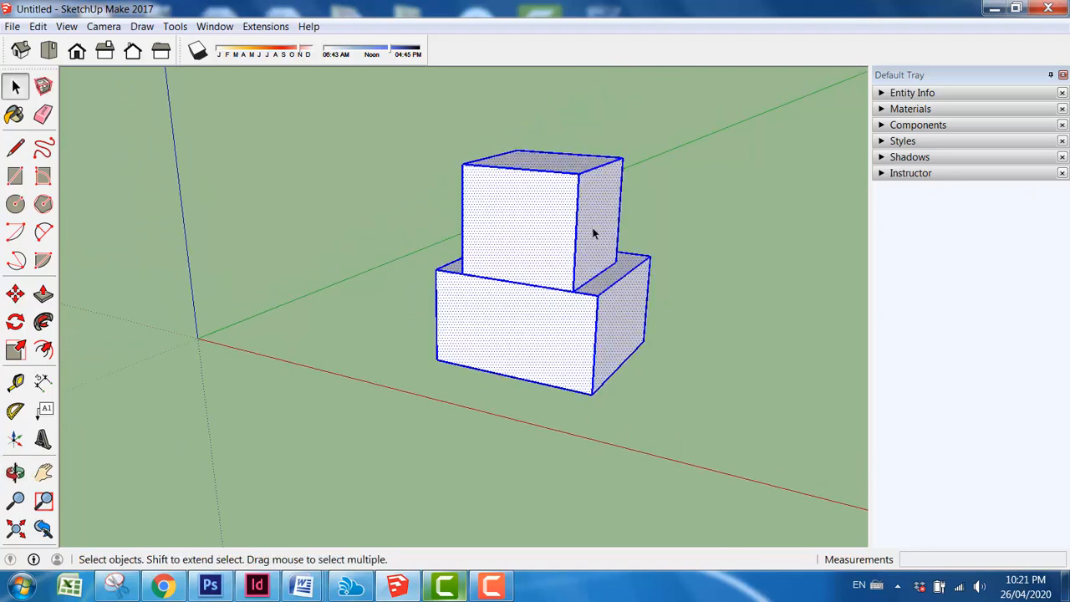
click(504, 416)
Step: Window-select only the upper box, shift it about 0.6 m across the lower box, and clear the selection
middle_drag(510, 416, 604, 350)
drag(458, 151, 602, 283)
middle_drag(699, 269, 529, 303)
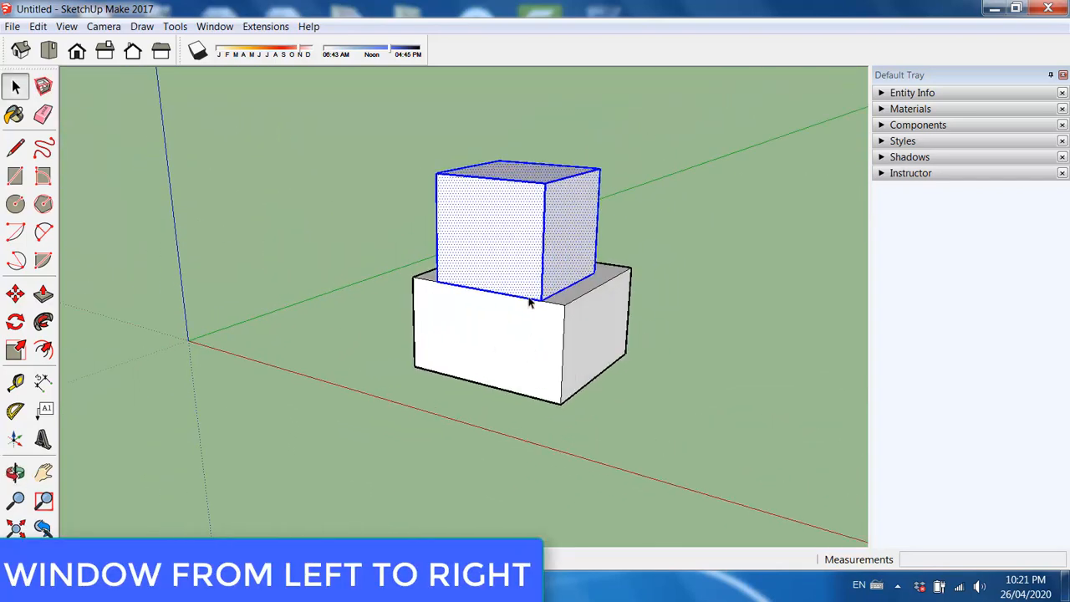
click(15, 294)
drag(427, 387, 453, 379)
click(15, 86)
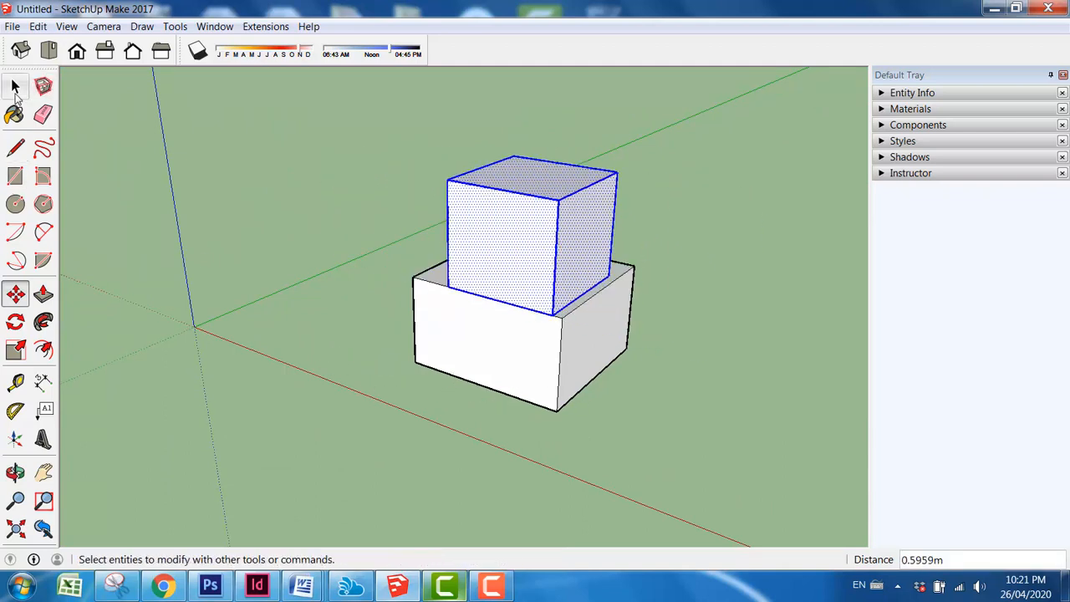
click(405, 284)
Step: Undo the moves of the small box to return it to the origin, apart from the larger box
key(ctrl+z)
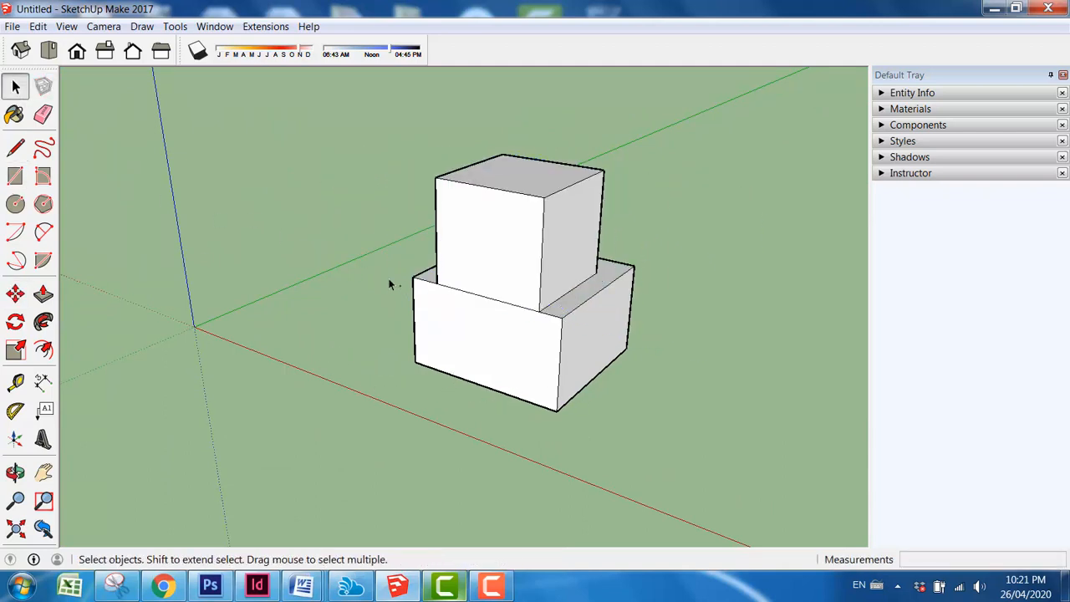
key(ctrl+z)
middle_drag(501, 338, 525, 301)
scroll(620, 224, down, 2)
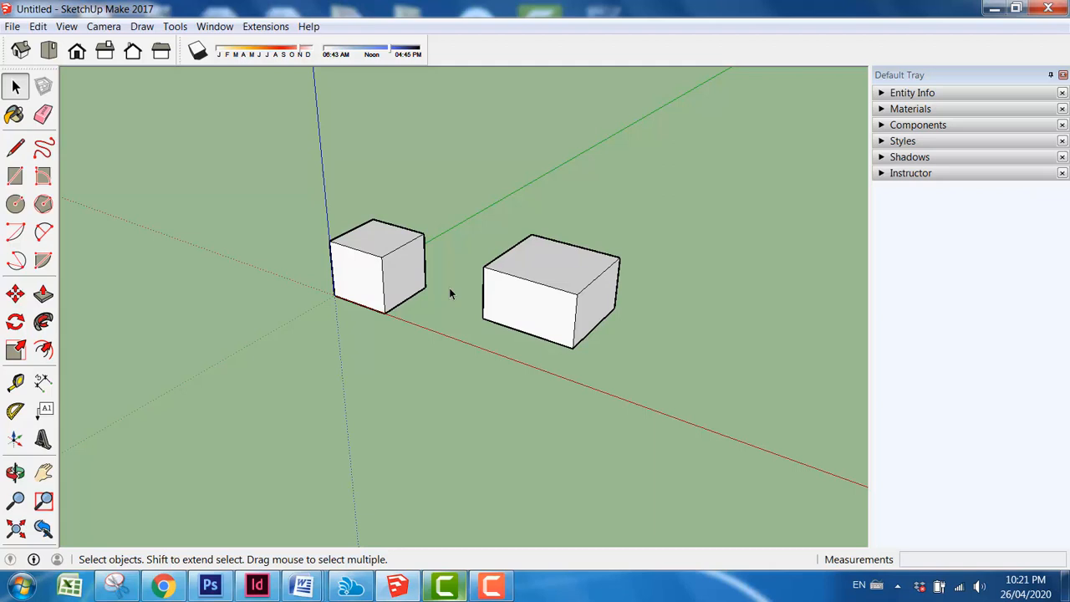
middle_drag(471, 335, 449, 334)
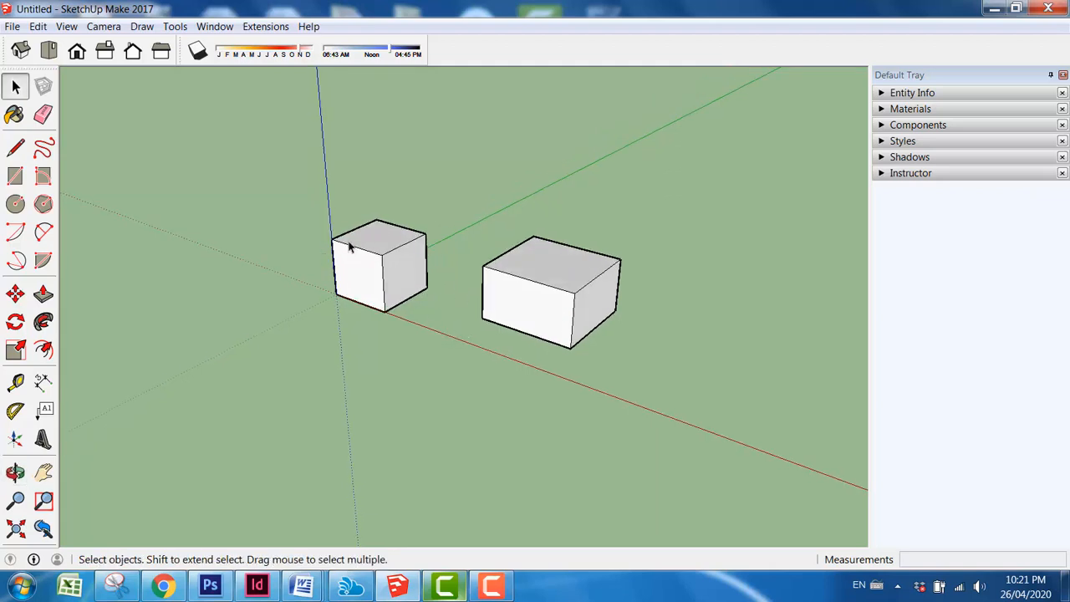
scroll(377, 281, up, 2)
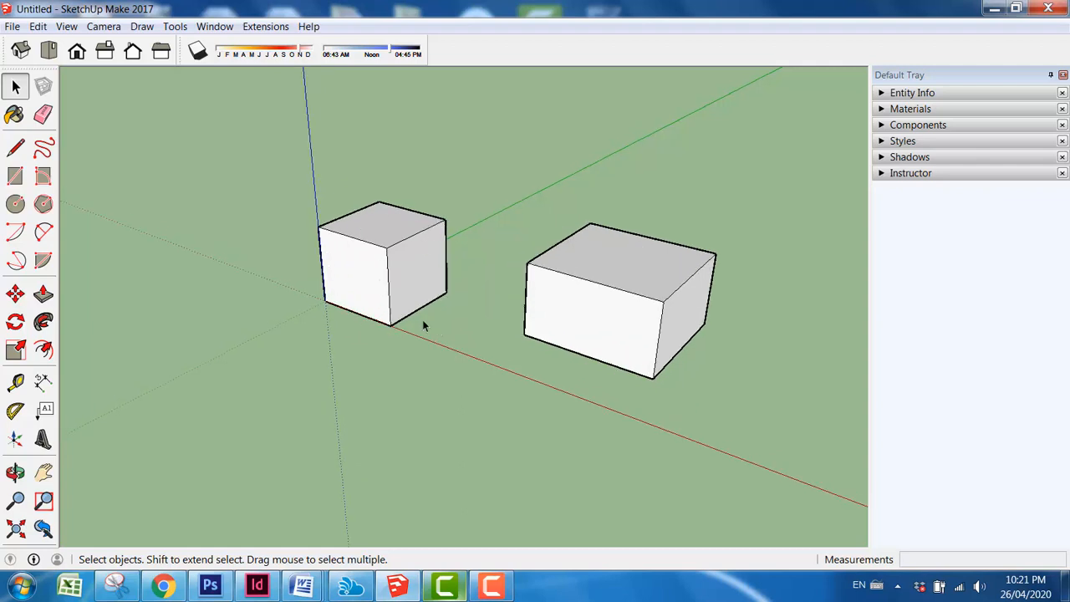
Step: Select all connected geometry of the small box at the origin, make it a group and clear the selection
triple_click(411, 267)
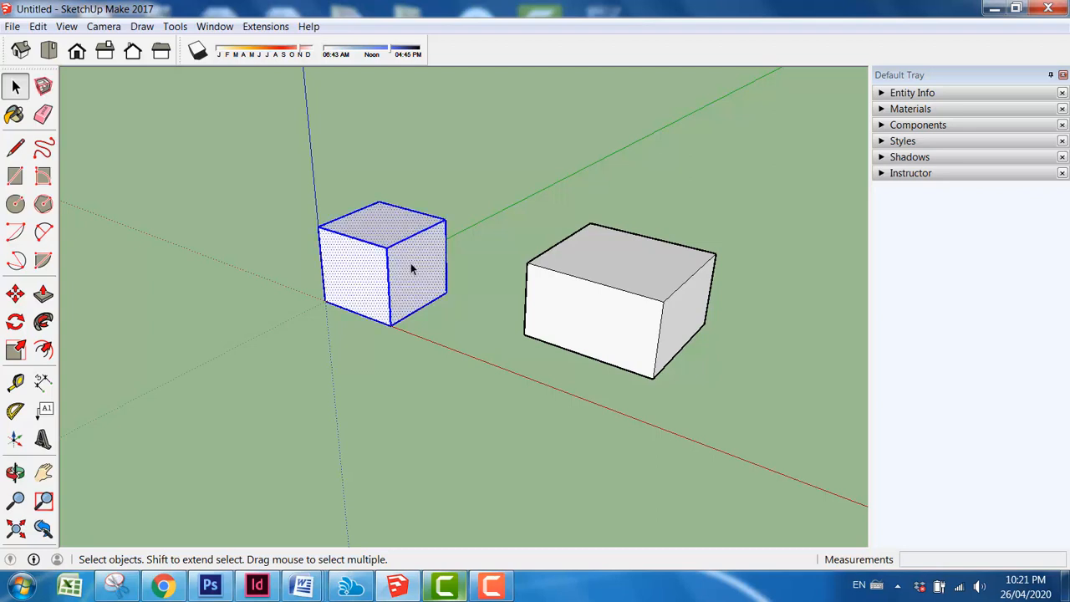
right_click(410, 267)
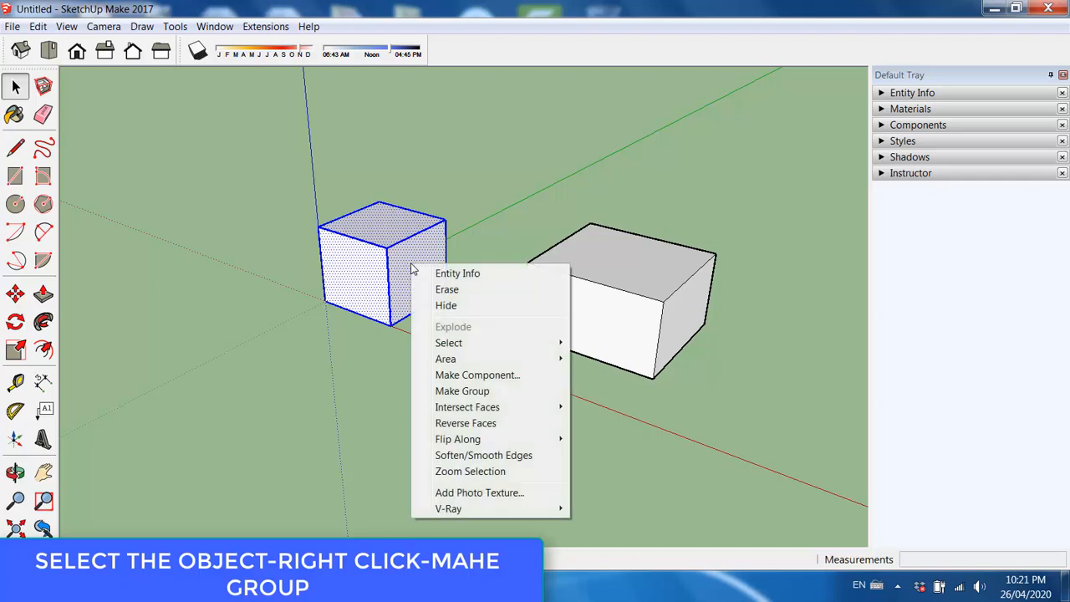
click(489, 392)
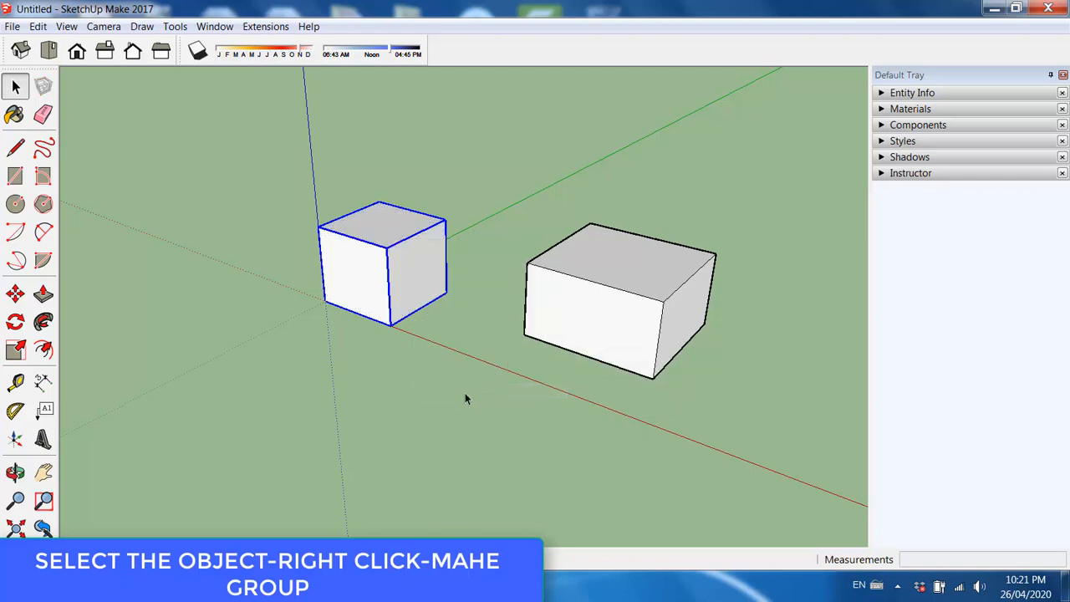
click(465, 393)
Step: Select all connected geometry of the larger box, make it a separate group and clear the selection
triple_click(609, 319)
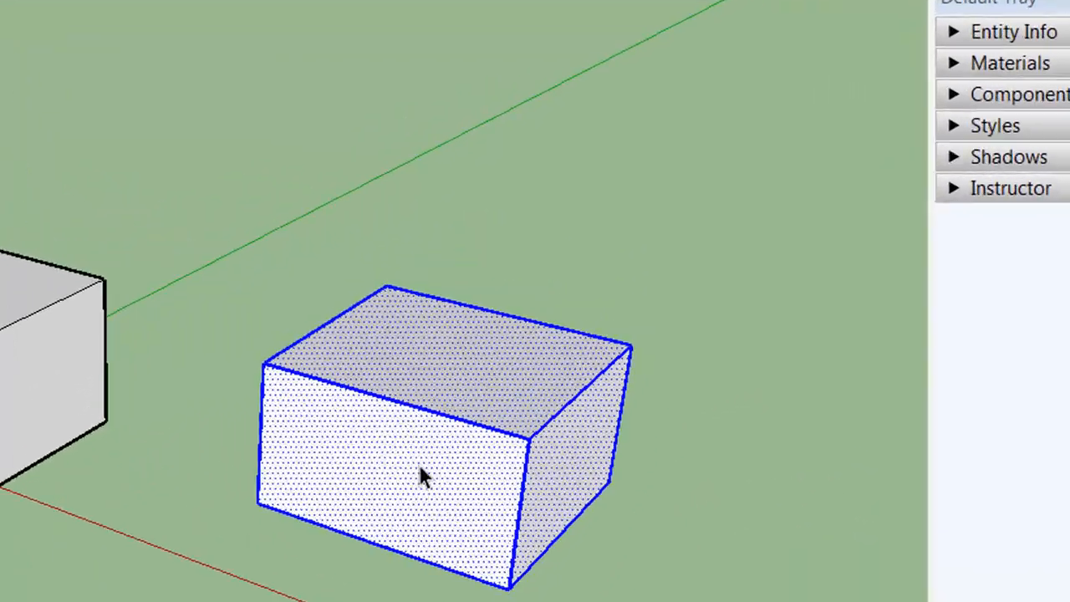
right_click(423, 474)
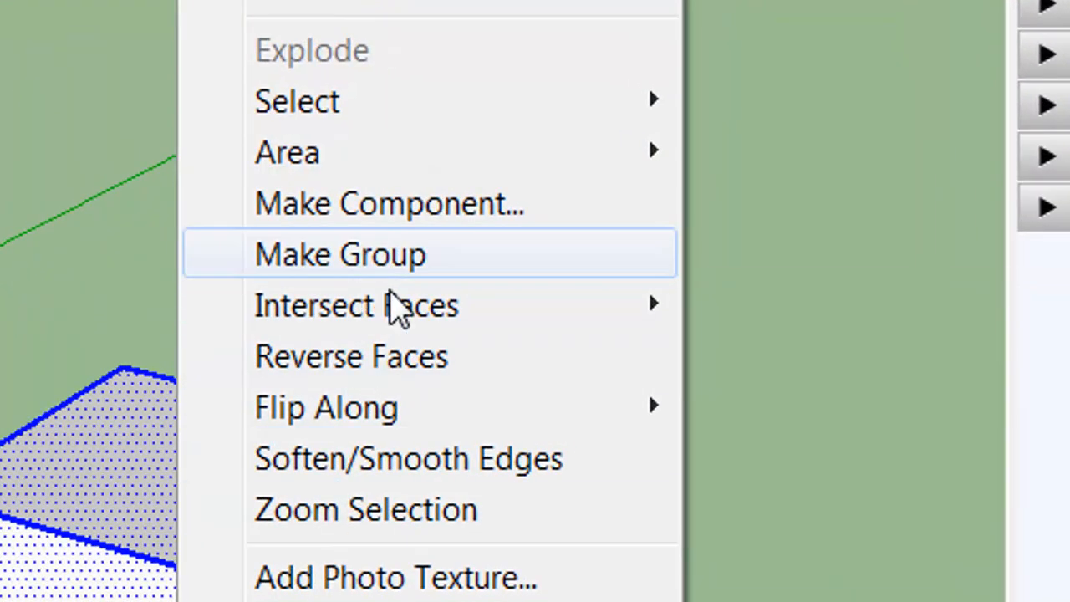
mouse_move(561, 234)
click(368, 254)
click(436, 393)
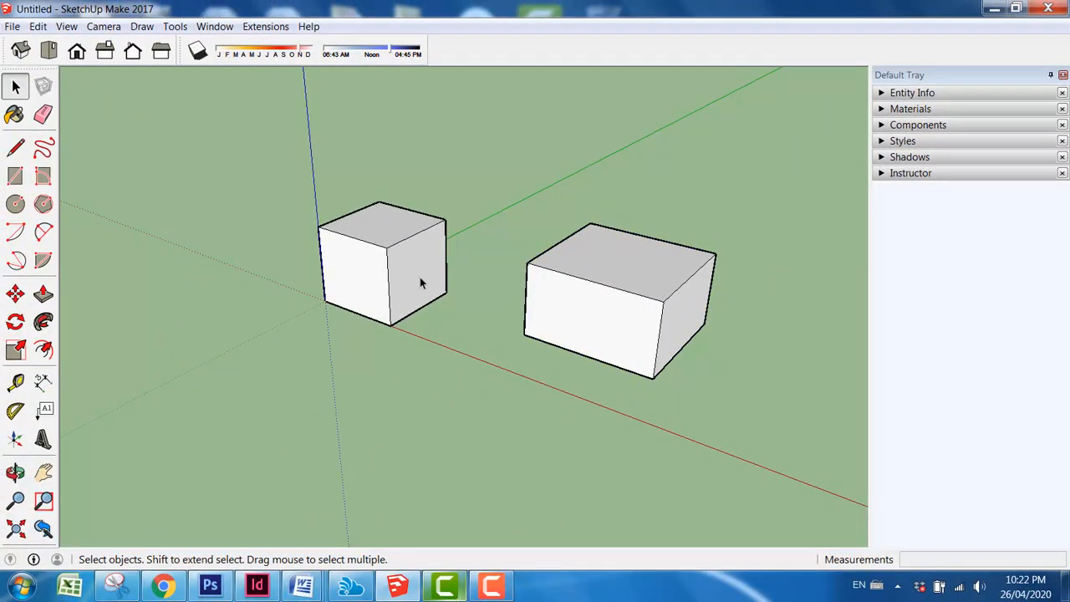
Step: Move the small box's group about 9 m so it overlaps the larger box, and clear the selection
click(420, 279)
click(15, 292)
click(357, 411)
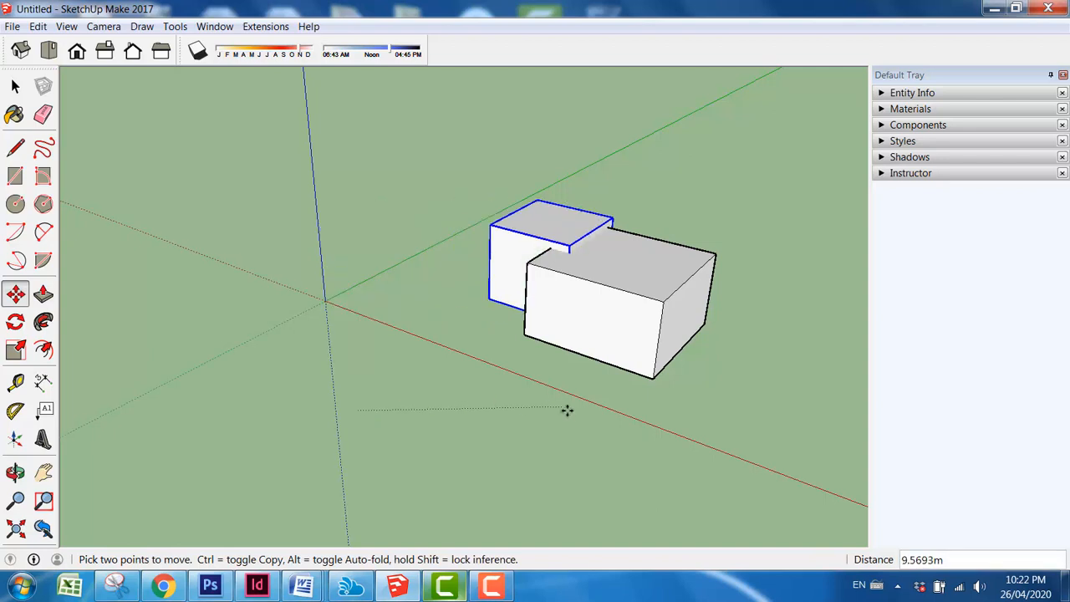
click(534, 477)
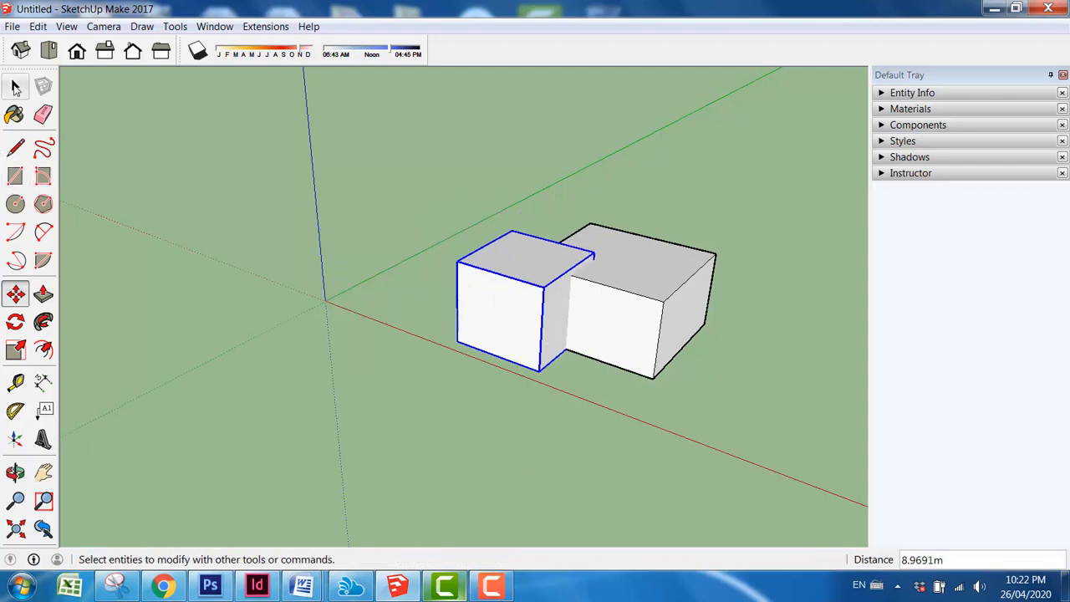
click(16, 86)
click(346, 321)
Step: Select the larger box's group, move it a short distance further into the small box, and clear the selection
middle_drag(645, 410, 509, 246)
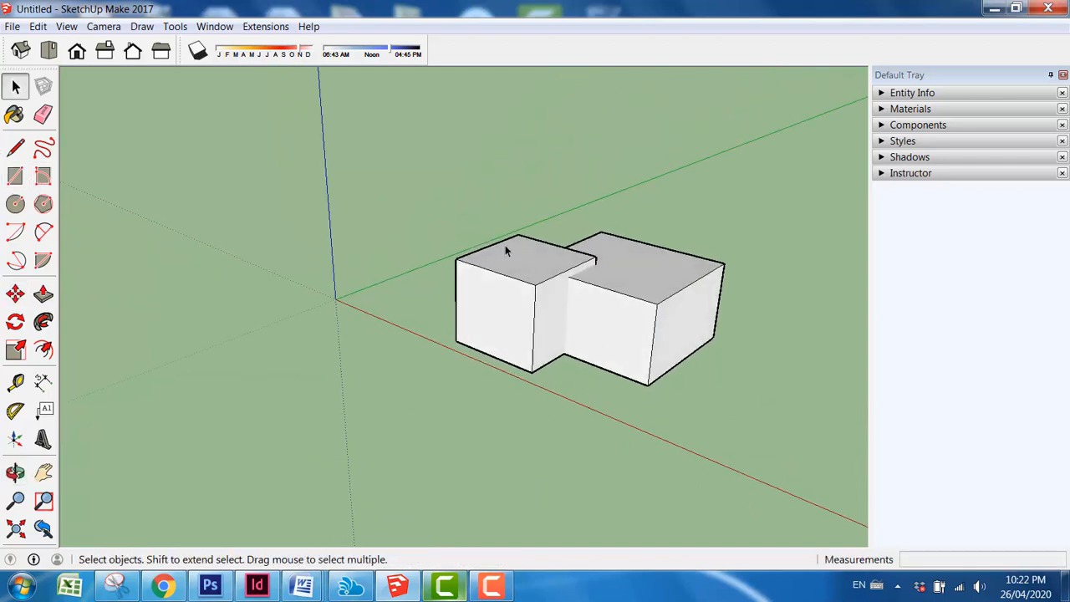
scroll(498, 258, down, 2)
scroll(634, 325, up, 3)
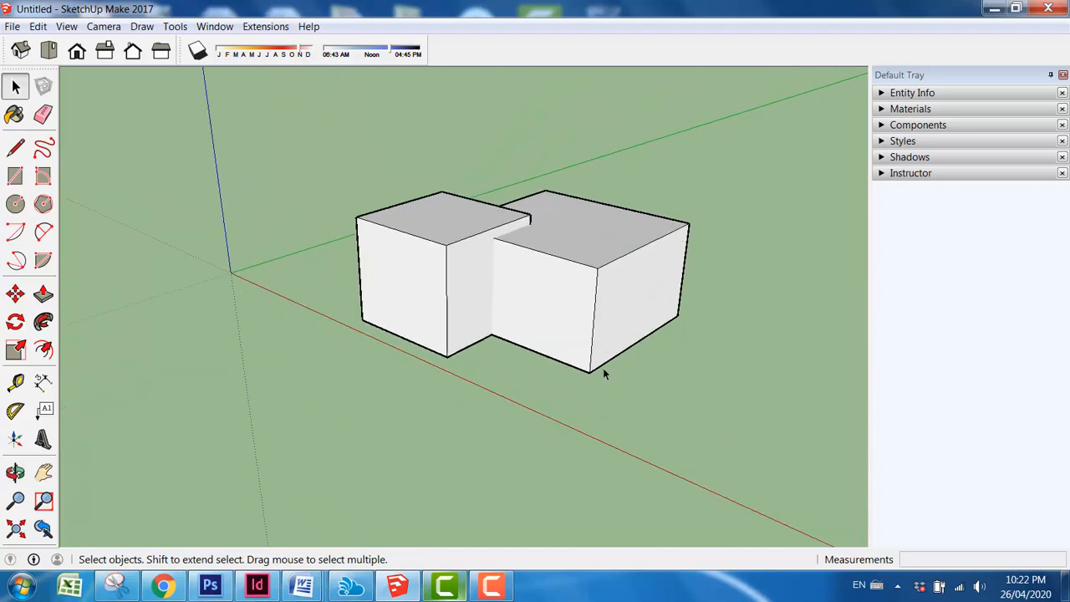
click(566, 297)
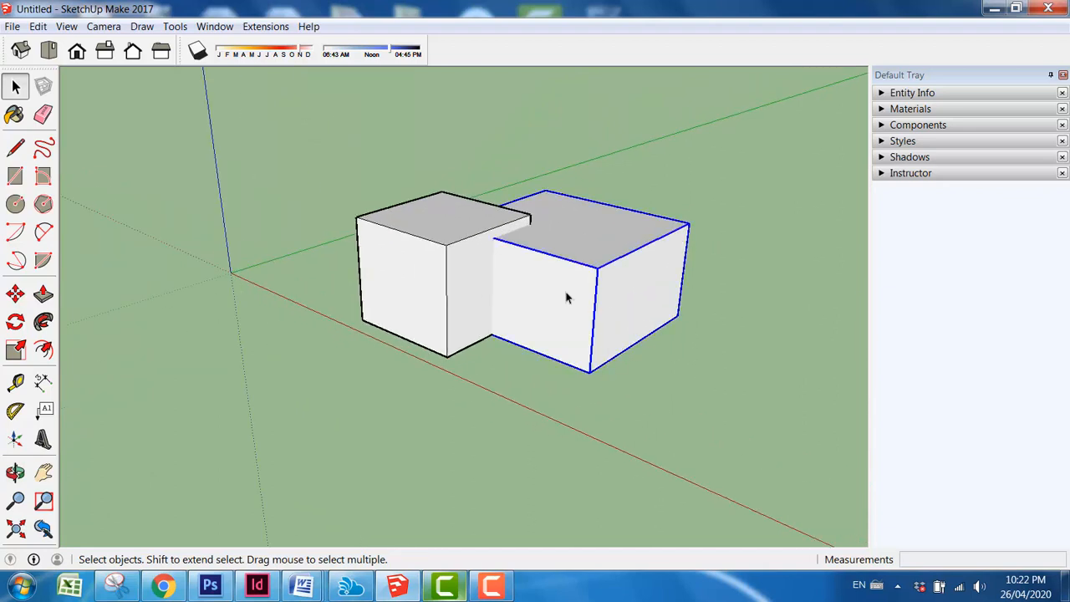
click(15, 295)
click(537, 423)
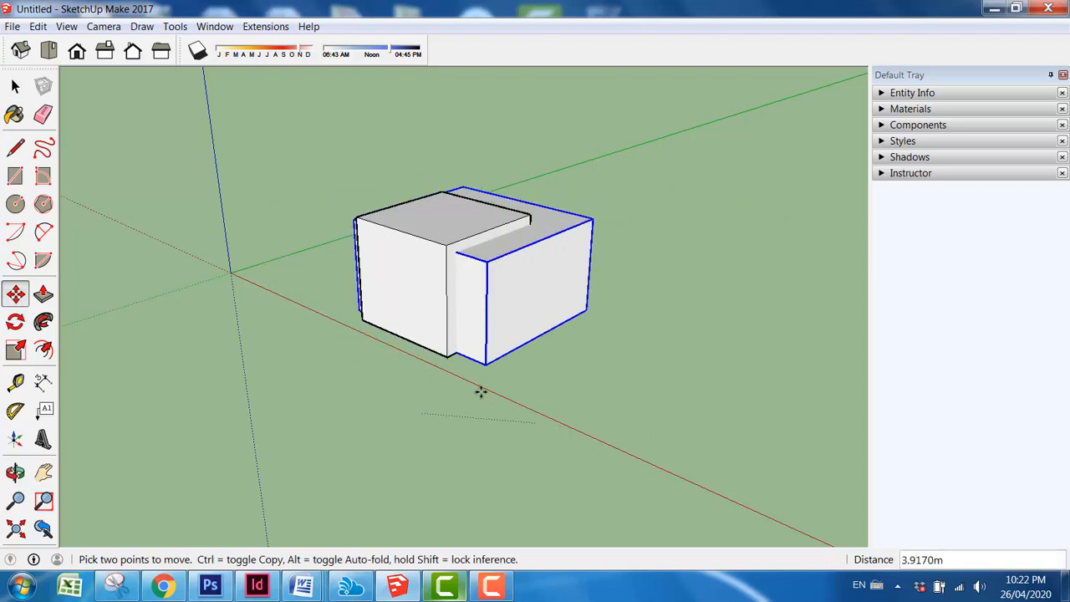
click(490, 410)
click(16, 87)
click(415, 344)
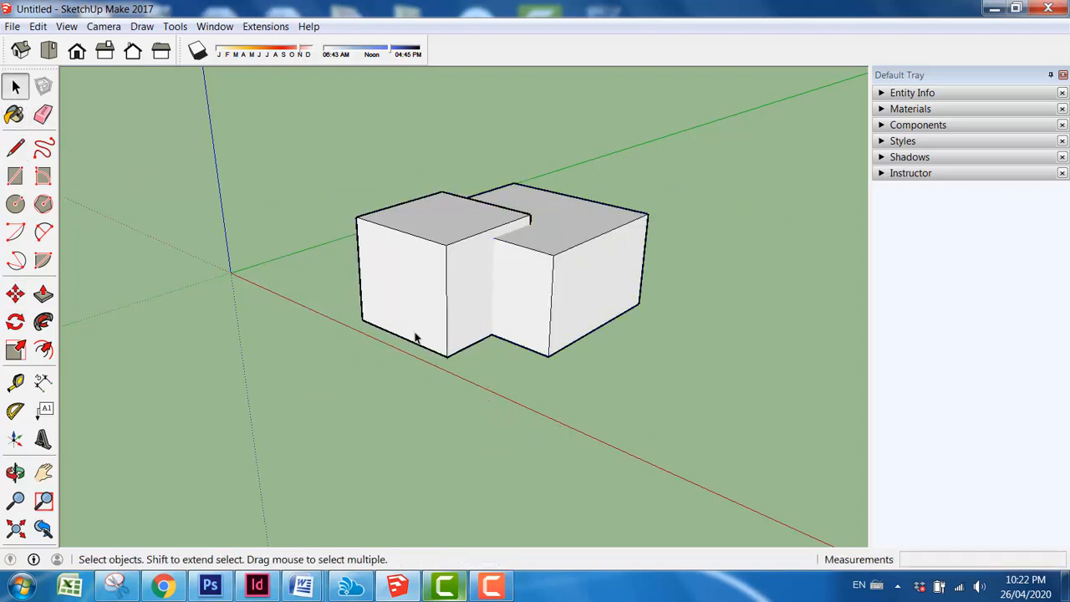
Step: Move the small box's group so it overlaps the larger box and rises above its top, and clear the selection
click(416, 337)
key(m)
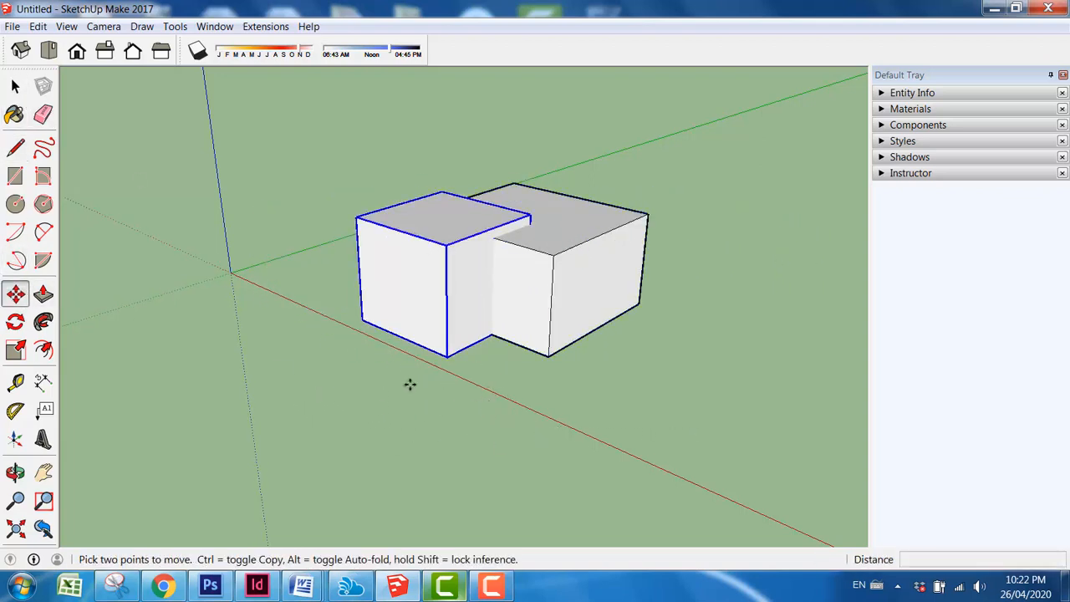
click(443, 357)
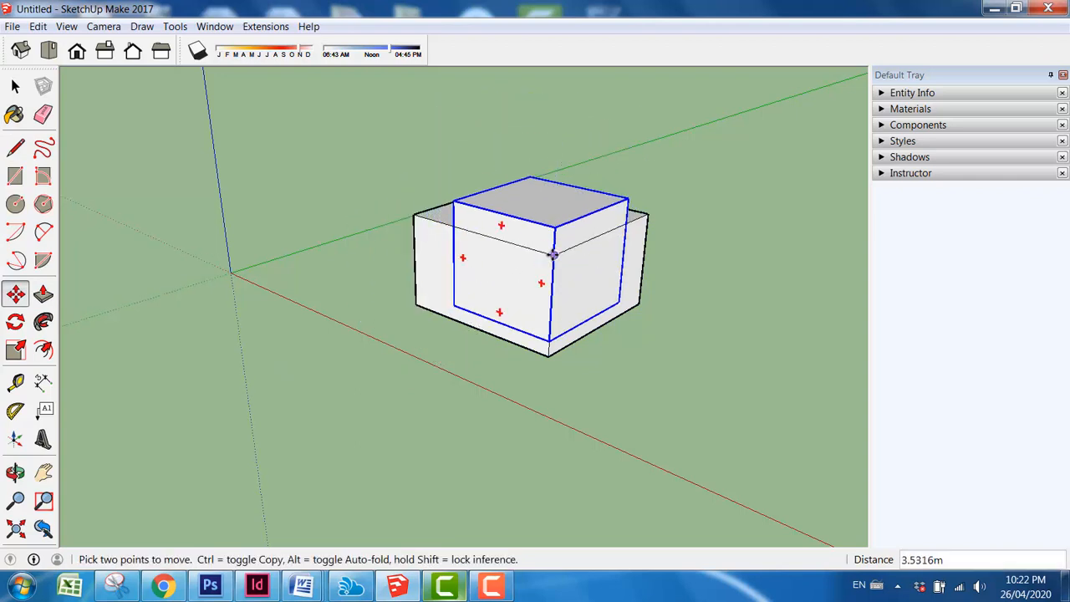
click(497, 242)
middle_drag(569, 277, 523, 317)
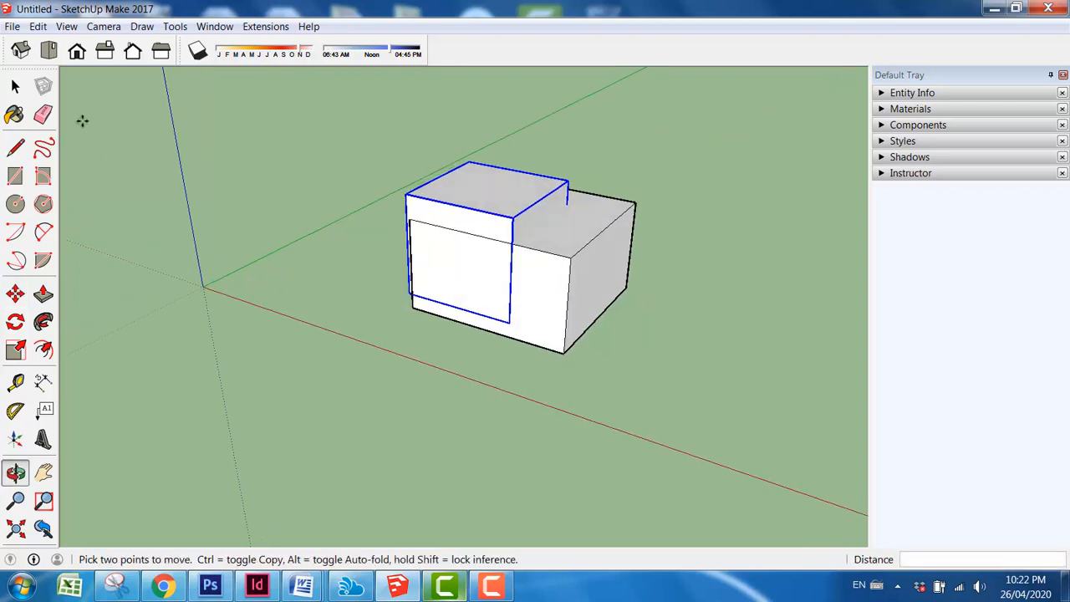
click(16, 86)
middle_drag(626, 281, 570, 355)
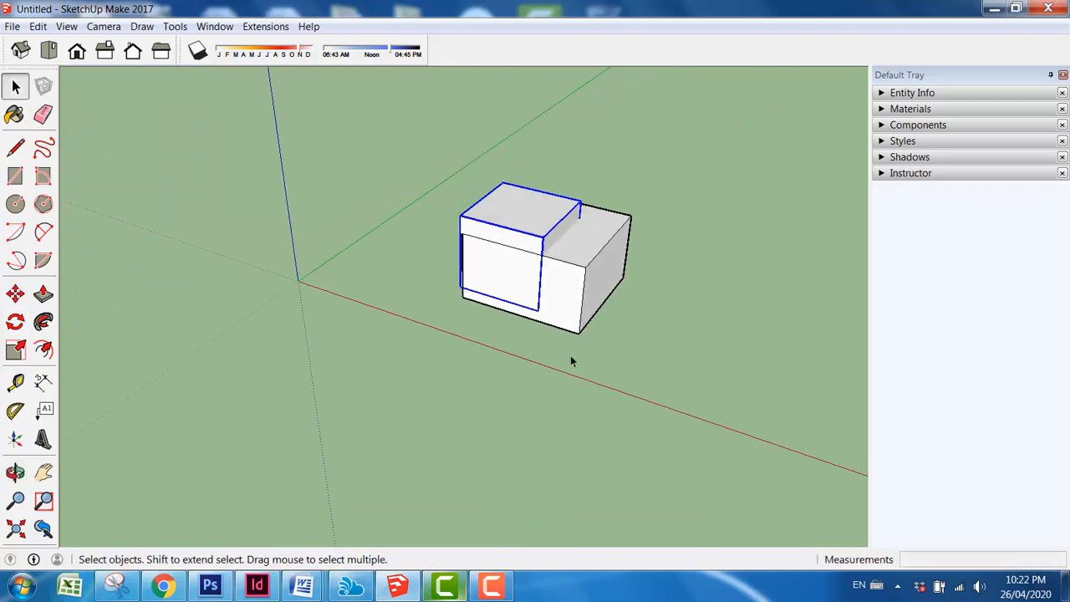
click(570, 356)
Step: Move the small box's group about 9.6 m out of the larger box toward the origin, and clear the selection
click(498, 208)
click(15, 293)
click(589, 315)
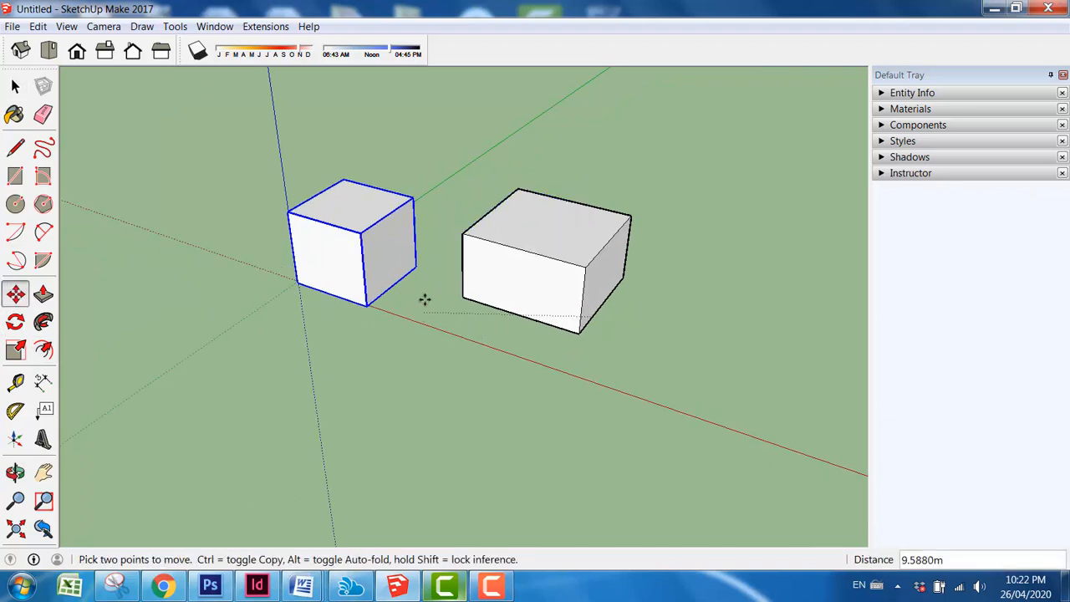
click(418, 293)
click(15, 86)
click(16, 88)
click(249, 170)
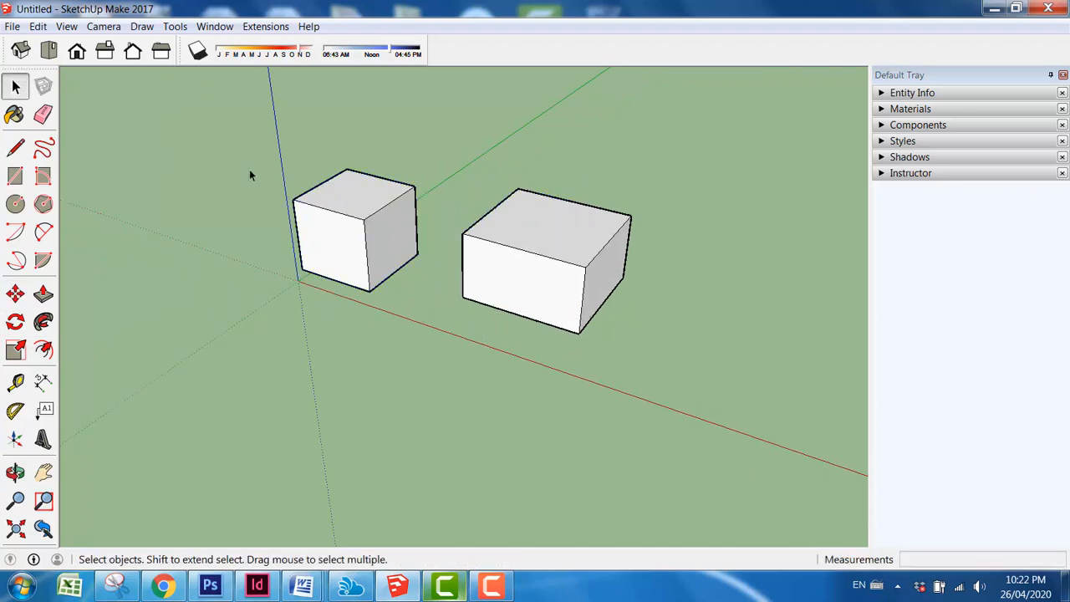
Step: Open the small box's group for editing and close it again
click(309, 233)
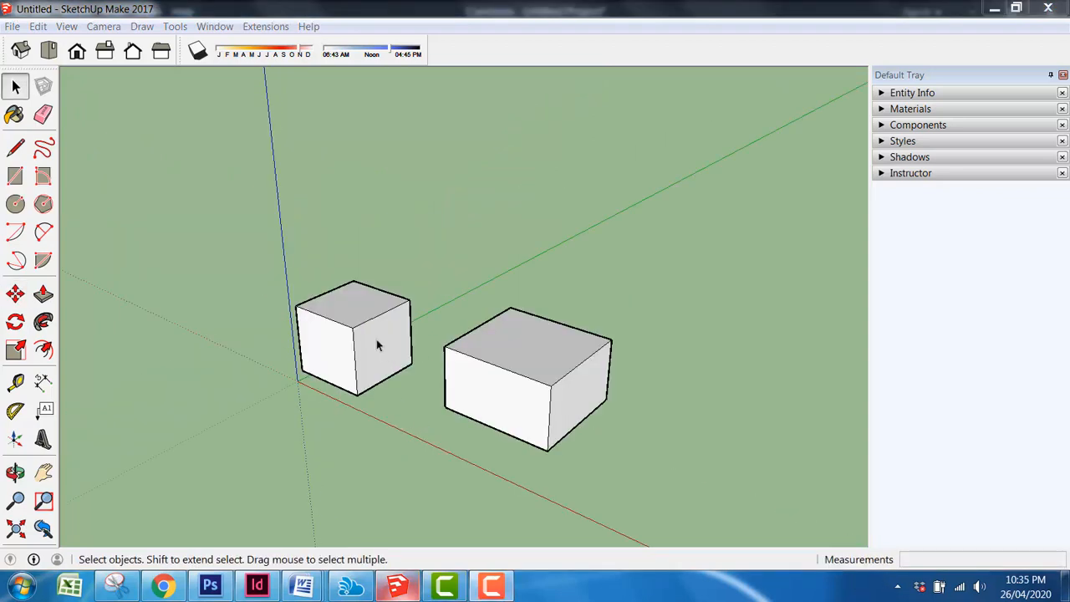
click(376, 345)
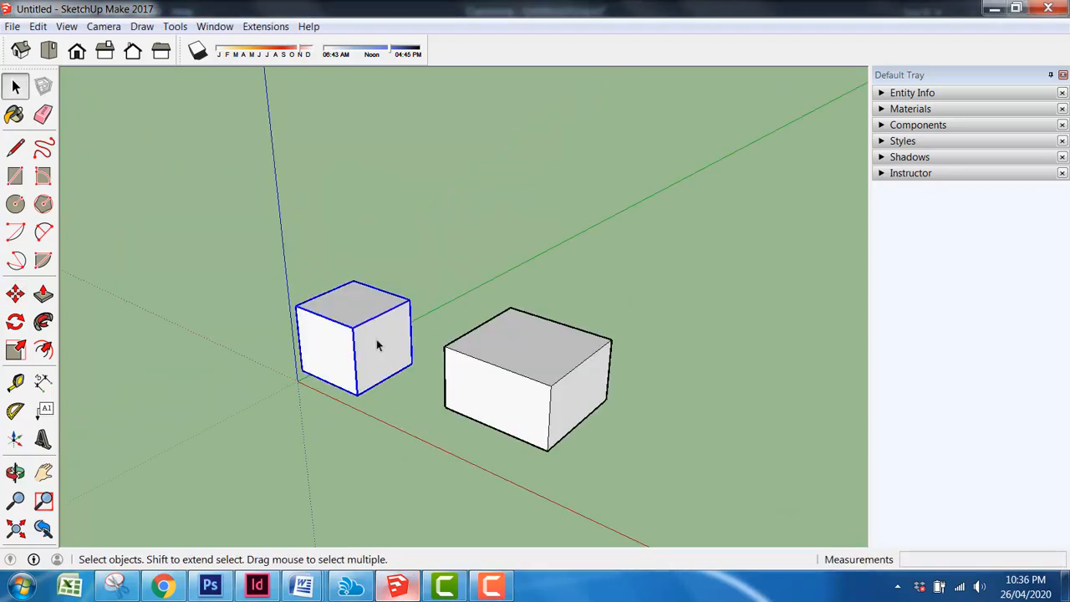
double_click(372, 352)
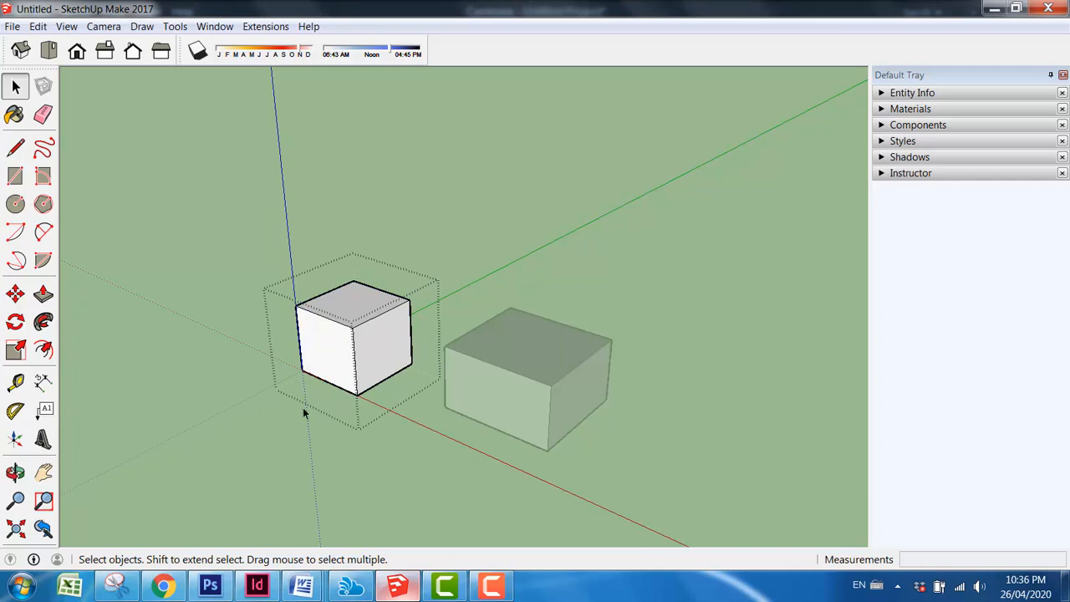
click(276, 433)
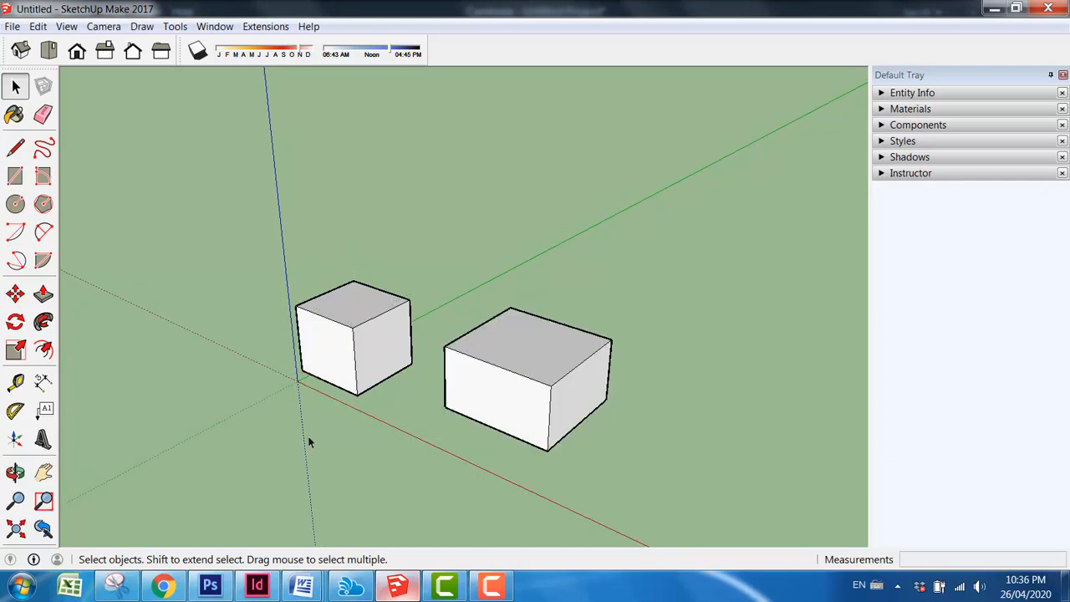
Step: Explode the small box's group into loose geometry and clear the selection
click(372, 351)
right_click(377, 344)
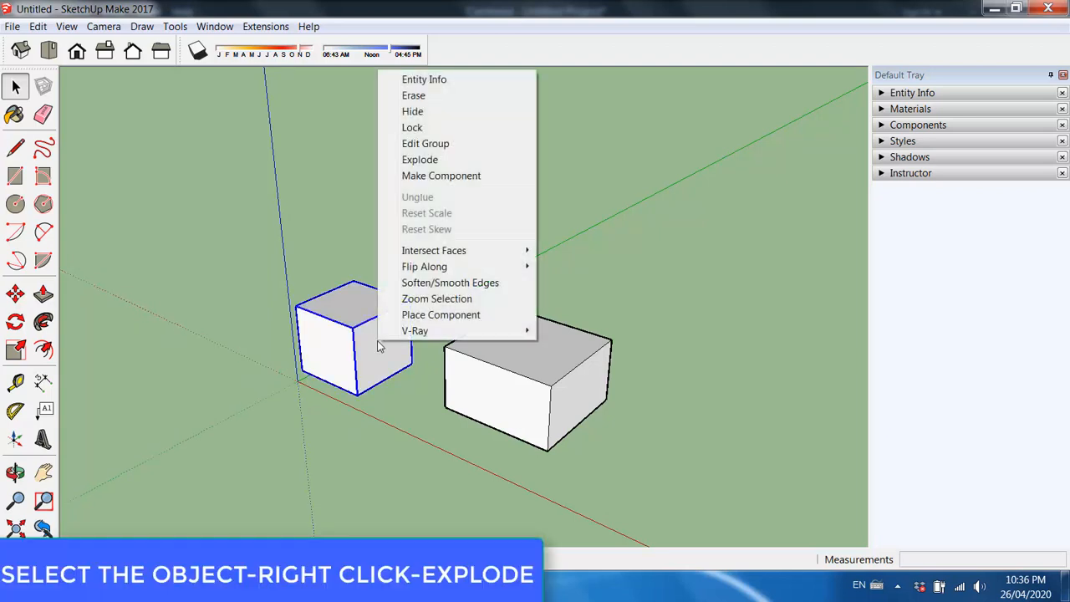
click(421, 162)
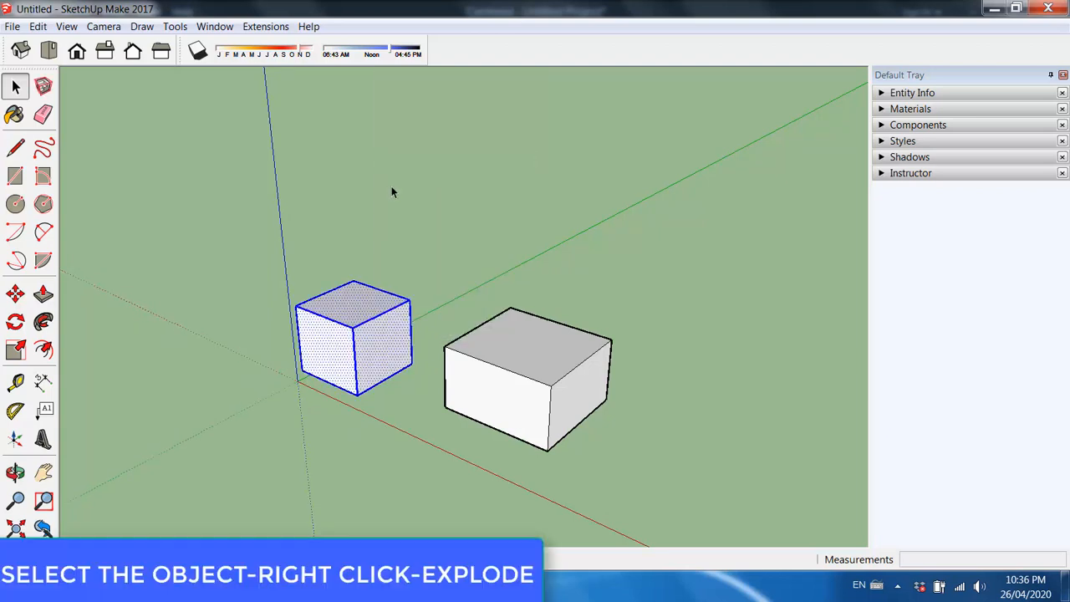
click(370, 442)
Step: Select the larger box with a selection window and delete it
middle_drag(382, 353, 424, 356)
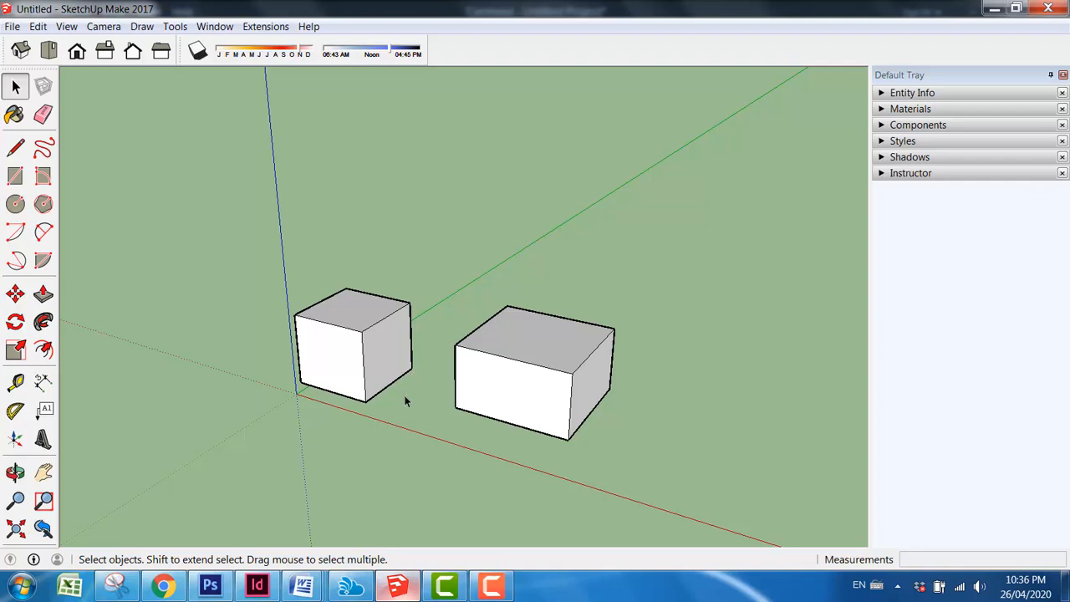
middle_drag(504, 399, 446, 294)
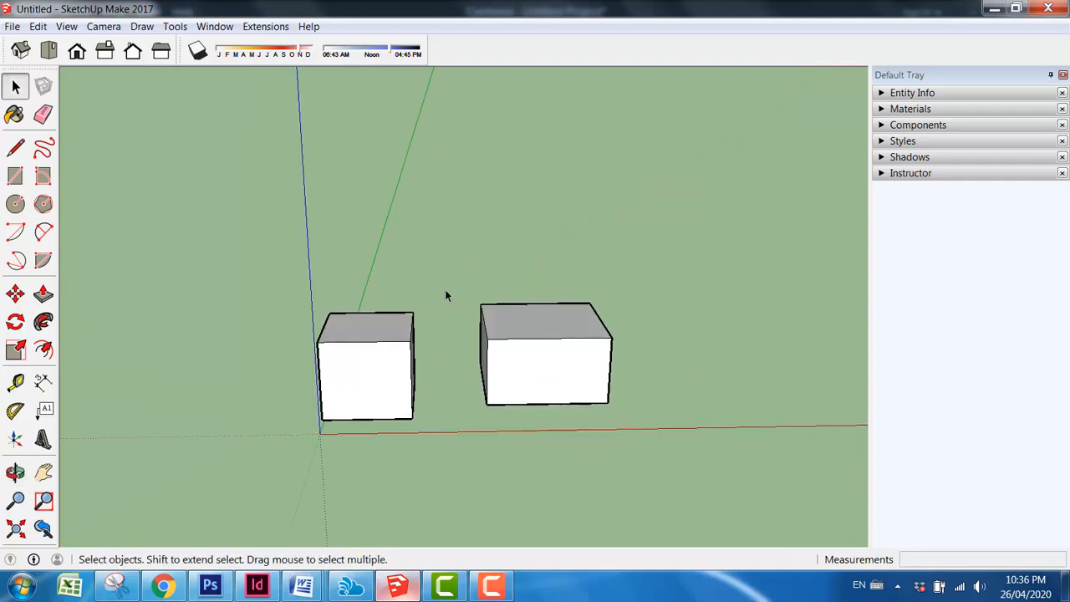
drag(459, 291, 747, 440)
key(Delete)
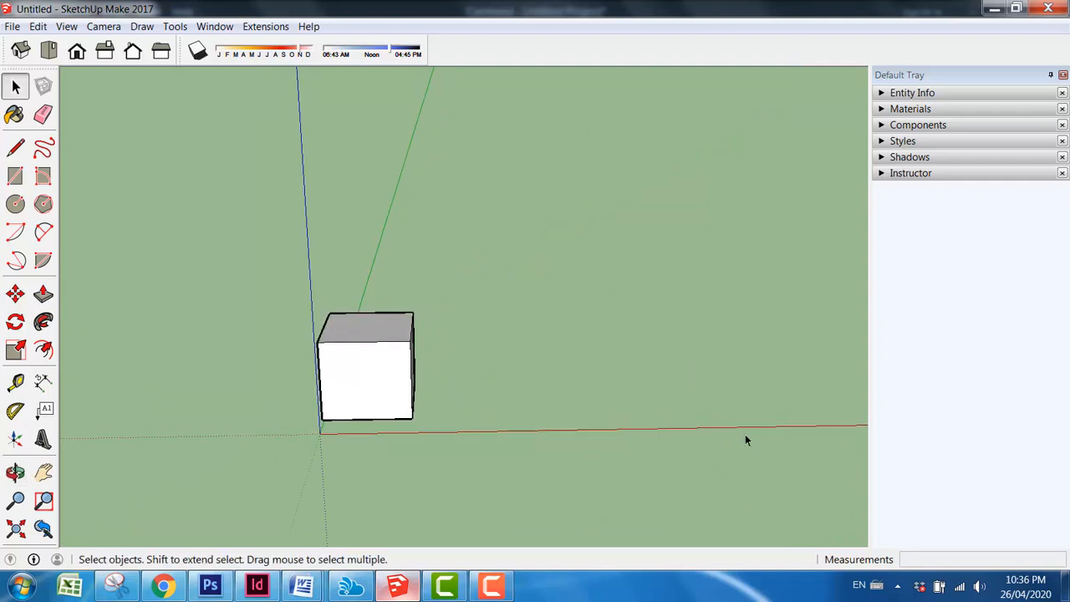
Step: Select all connected geometry of the remaining small box, make it a group and clear the selection
middle_drag(535, 427, 412, 297)
scroll(410, 301, up, 4)
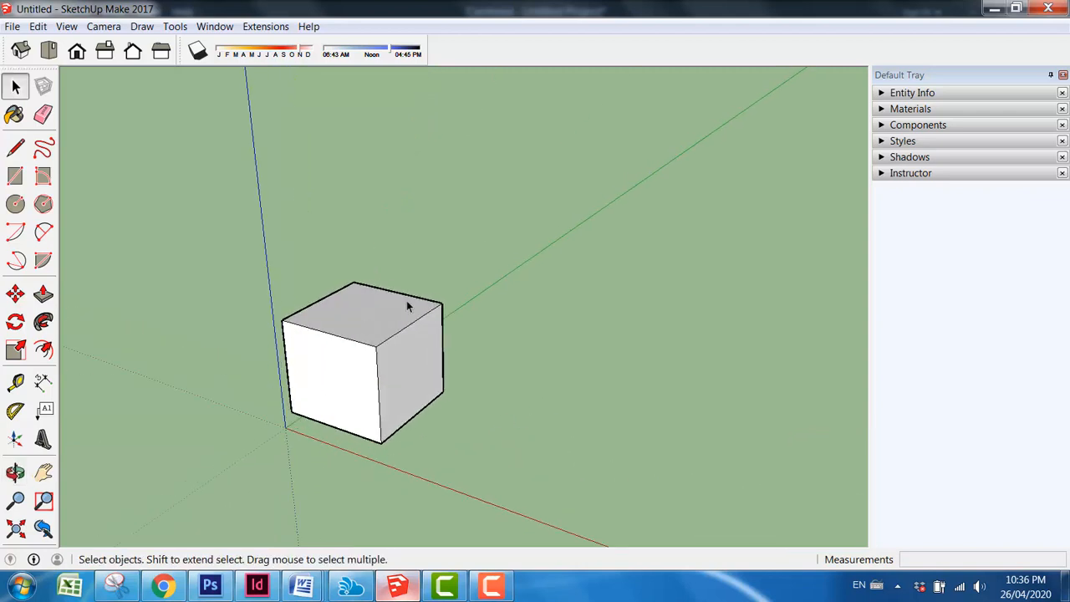
scroll(407, 328, down, 5)
middle_drag(412, 361, 417, 383)
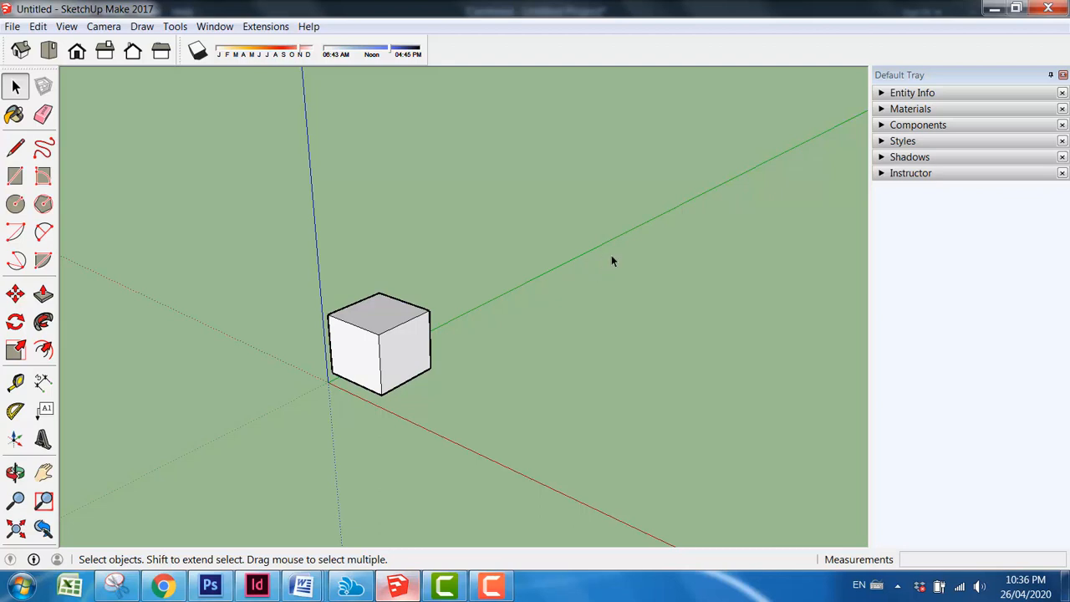
triple_click(410, 347)
right_click(424, 352)
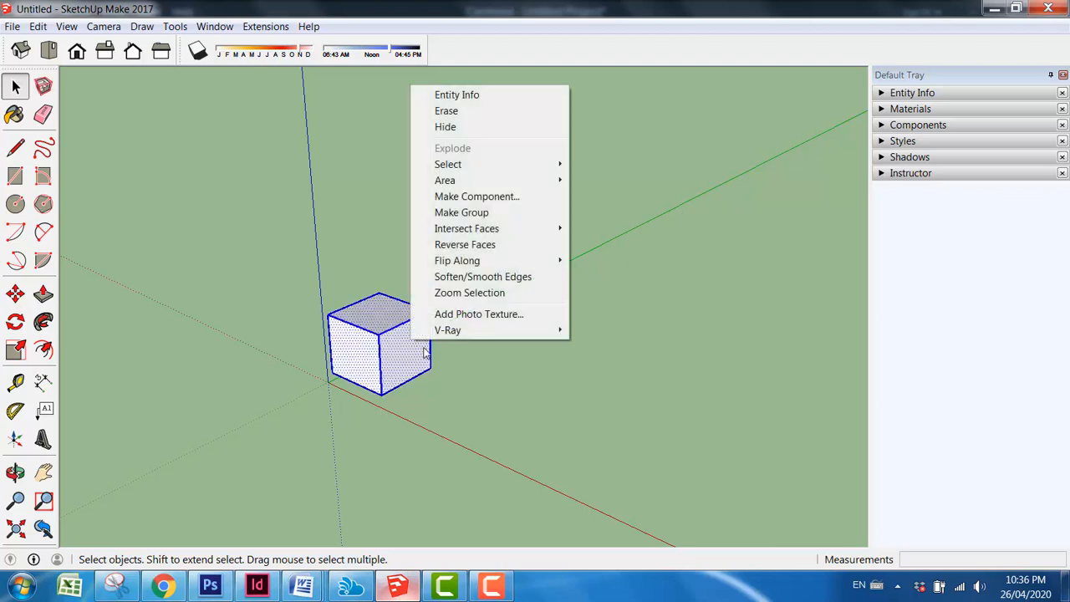
click(465, 212)
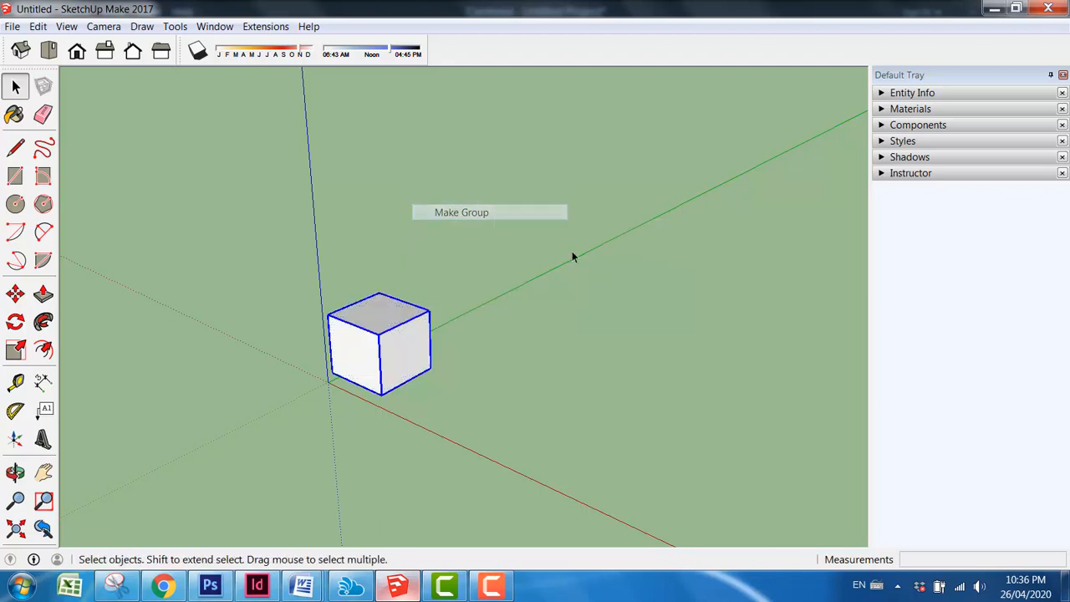
click(563, 303)
Step: Move the small box's group exactly 10 m along the green axis
middle_drag(521, 357, 478, 352)
click(410, 342)
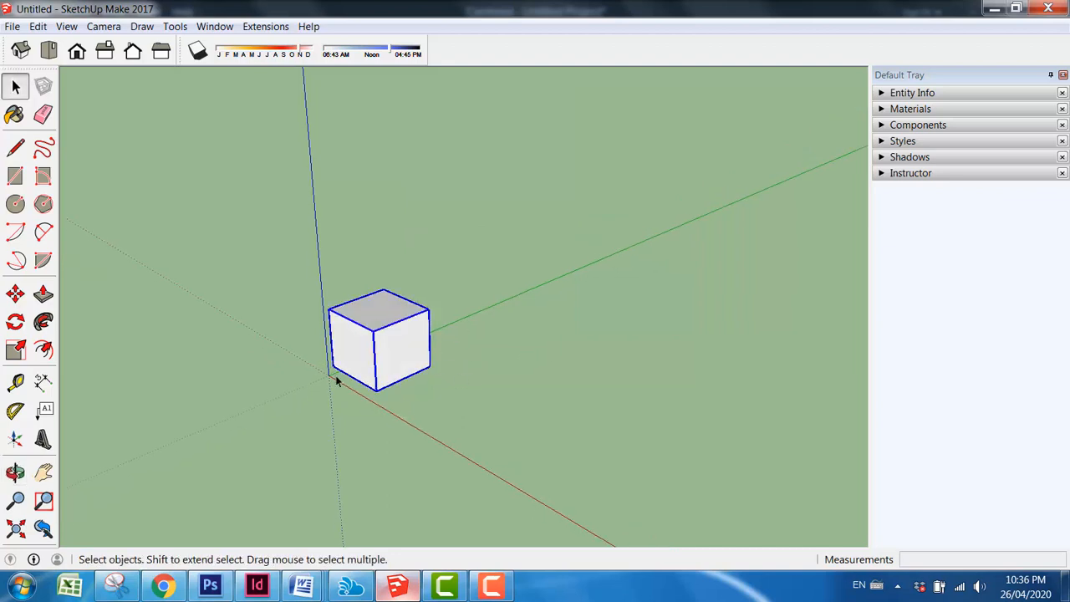
click(15, 295)
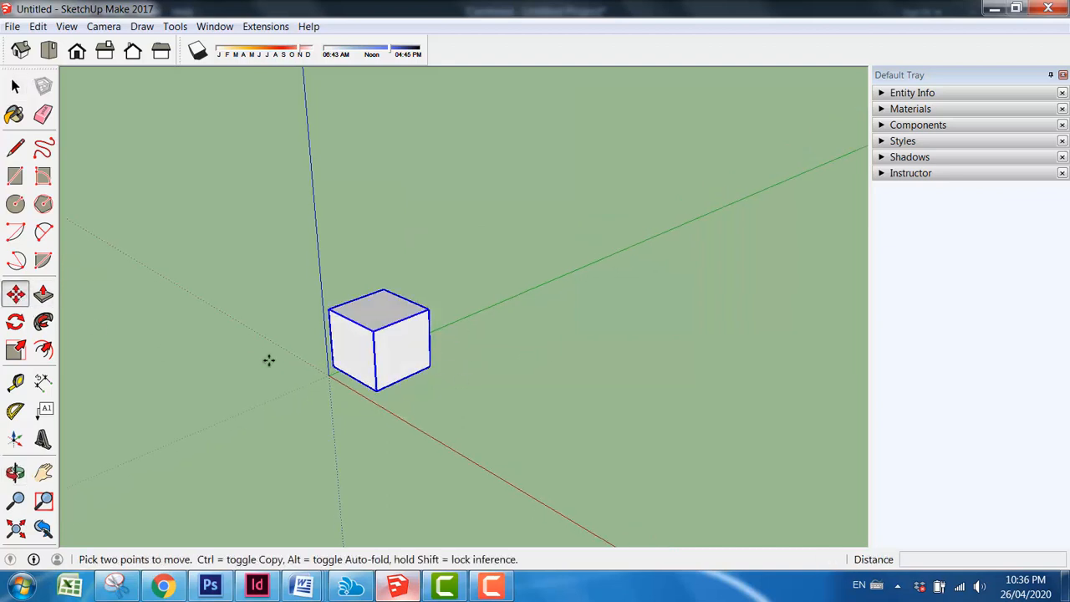
click(328, 375)
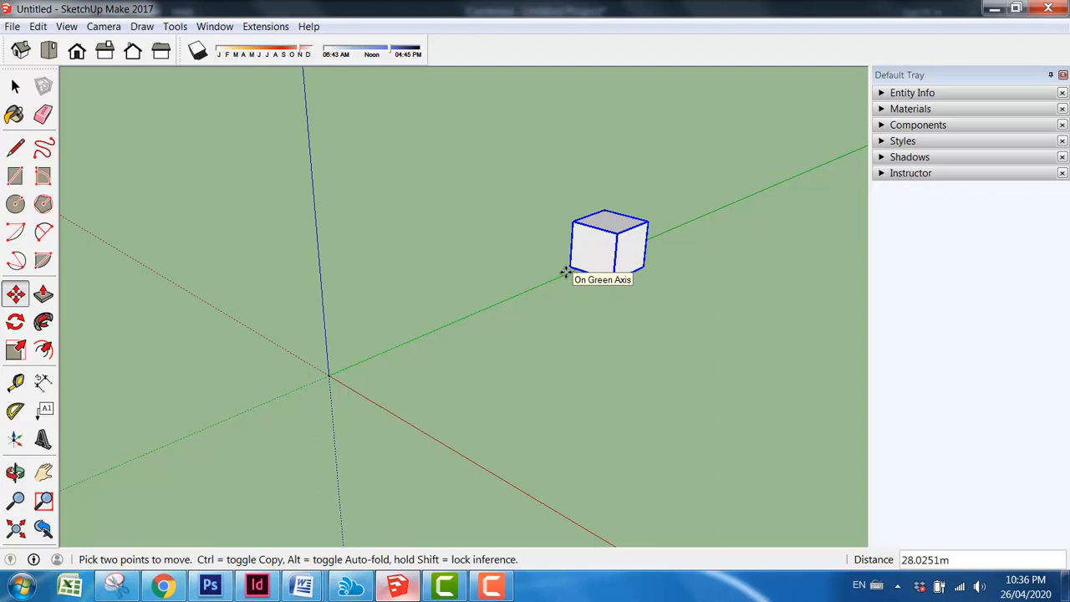
text(10)
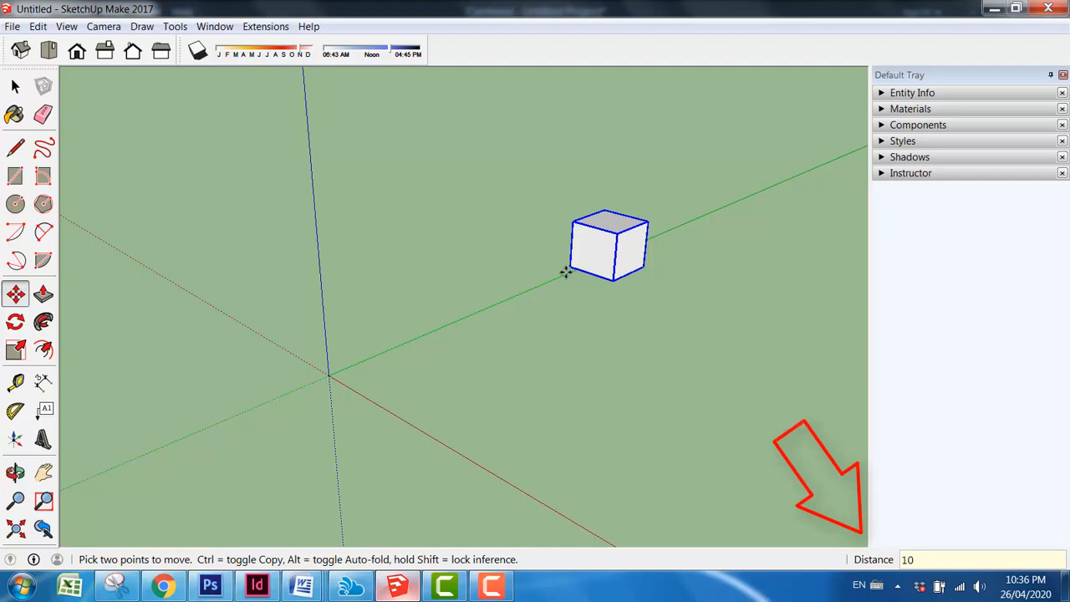
key(Return)
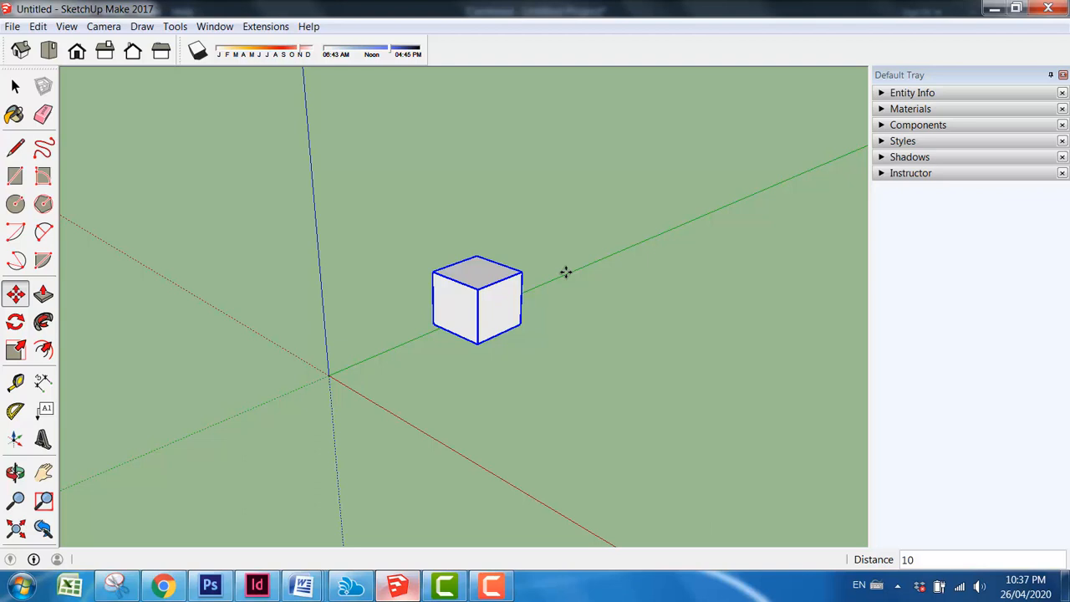
Step: Try distances of 3, 6, 9 and 15 m in turn for the box's move along the green axis
text(3)
key(Return)
text(6)
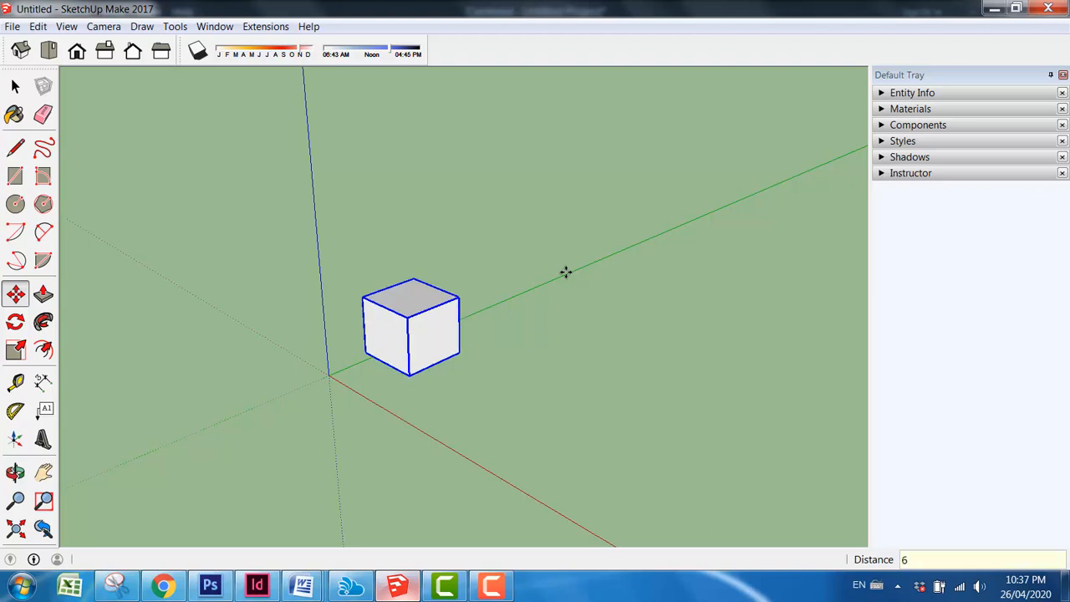
key(Return)
text(9)
key(Return)
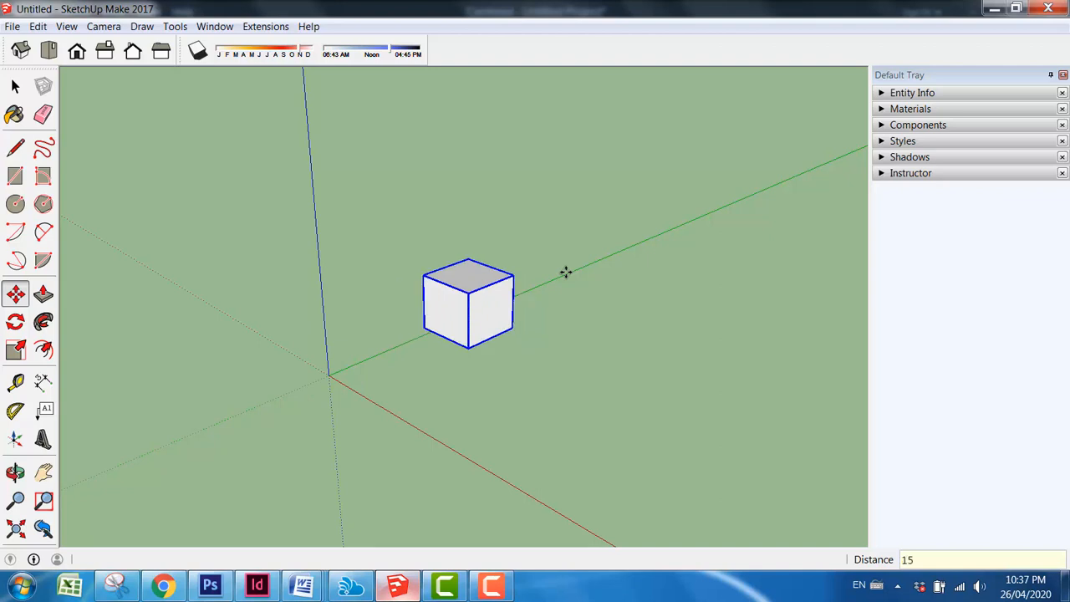
text(15)
key(Return)
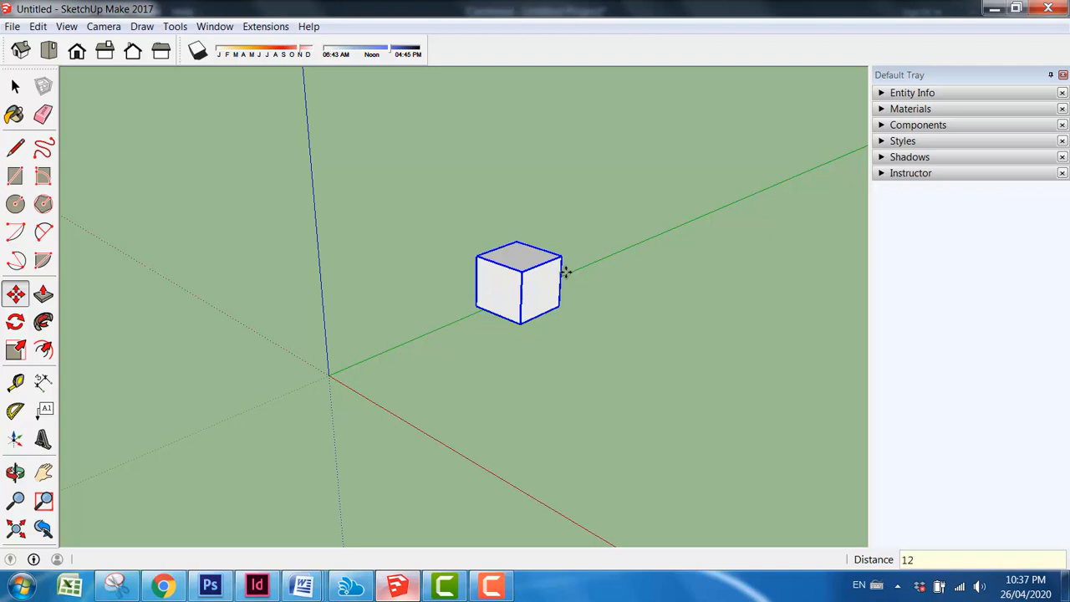
Step: Set the distance of the box's move along the green axis to 12 m and clear the selection
text(12)
key(Return)
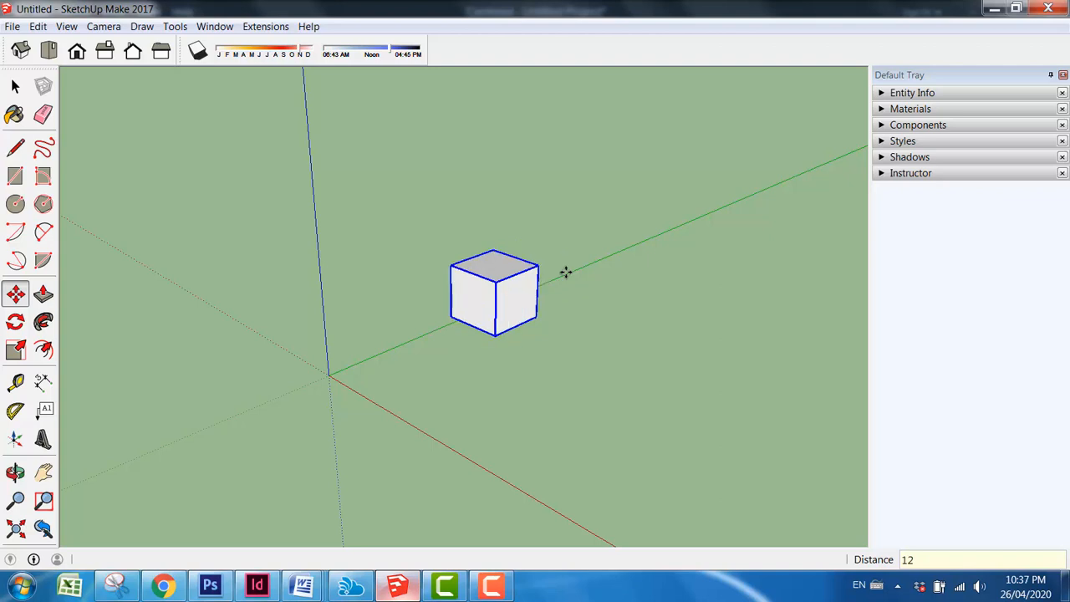
click(15, 86)
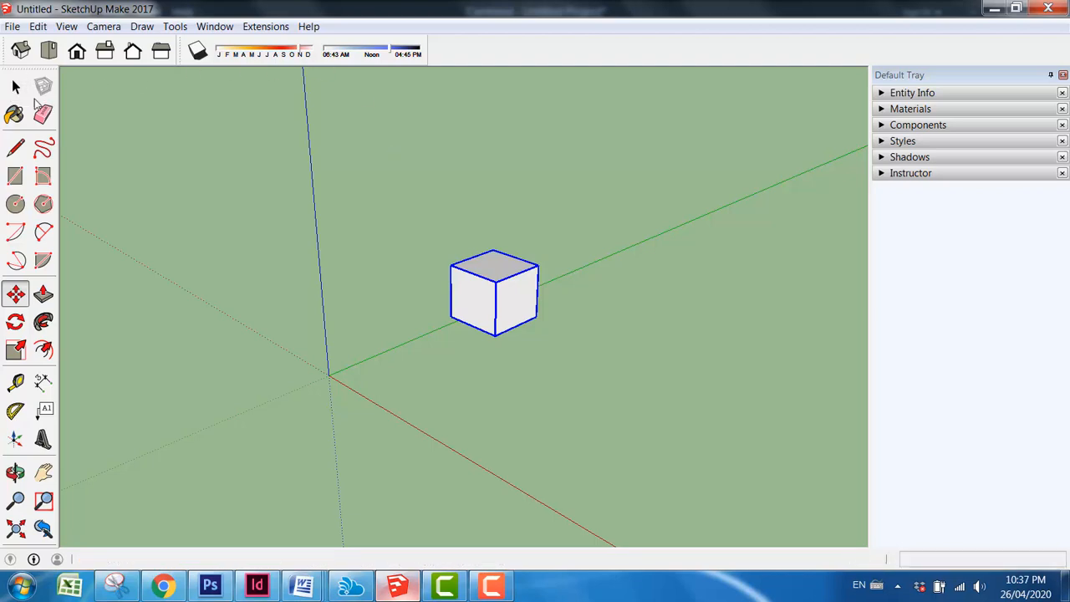
click(737, 121)
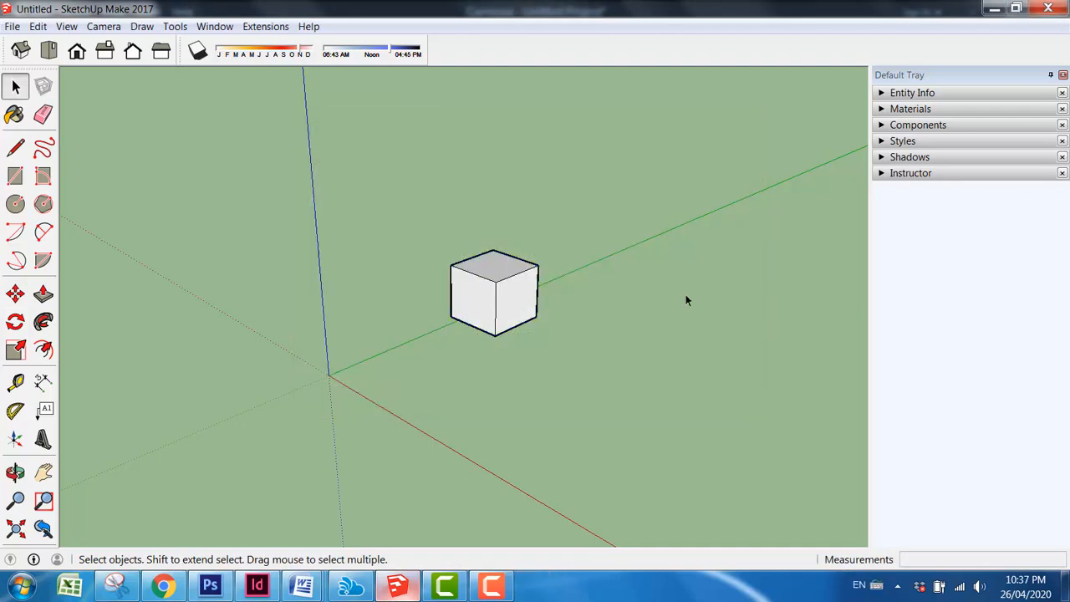
Step: Move the box by its nearest bottom corner onto the origin and clear the selection
drag(411, 213, 590, 391)
click(15, 293)
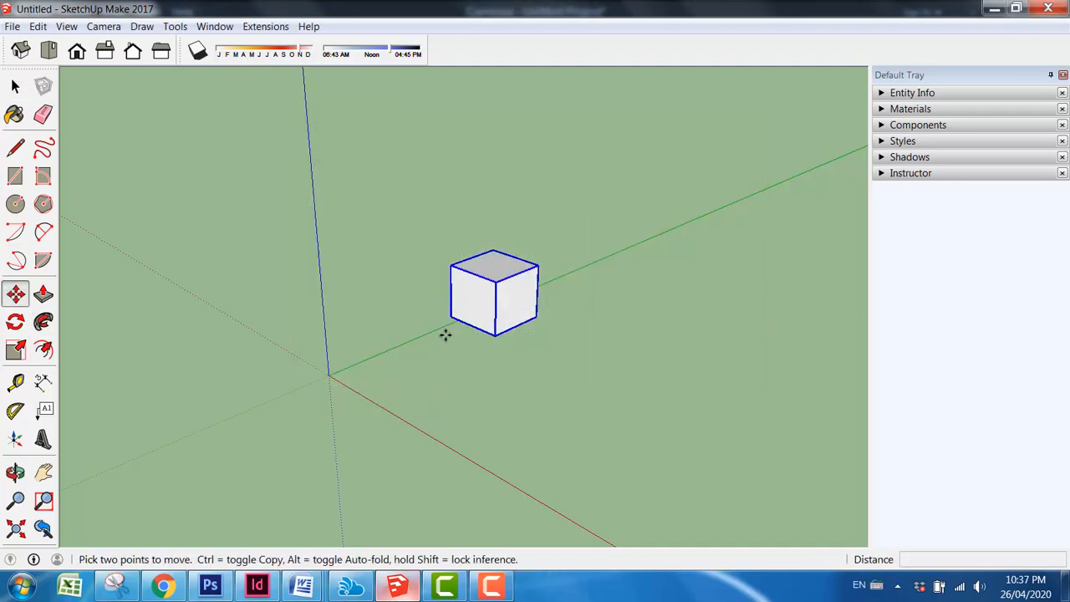
click(450, 318)
click(329, 374)
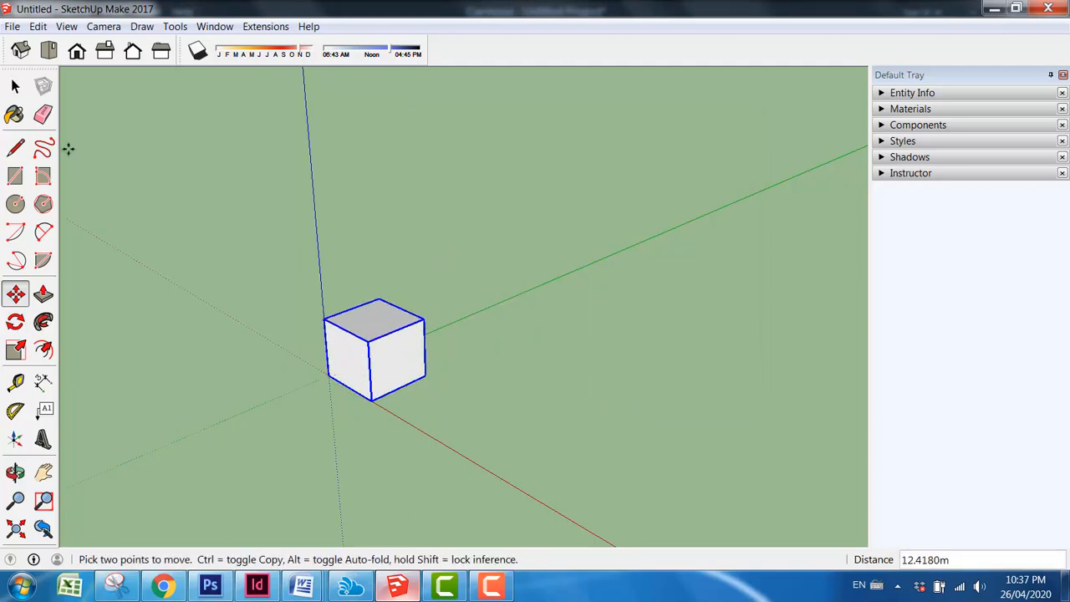
click(17, 85)
click(450, 295)
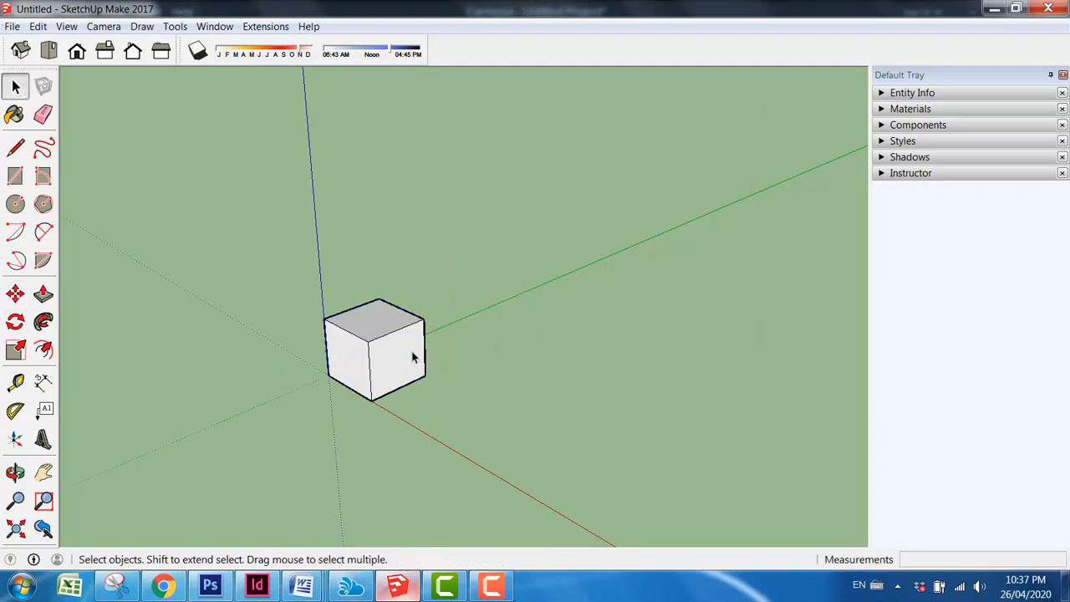
Step: Copy the grouped box from its corner at the origin about 12.28 m along the green axis
middle_drag(438, 399, 421, 399)
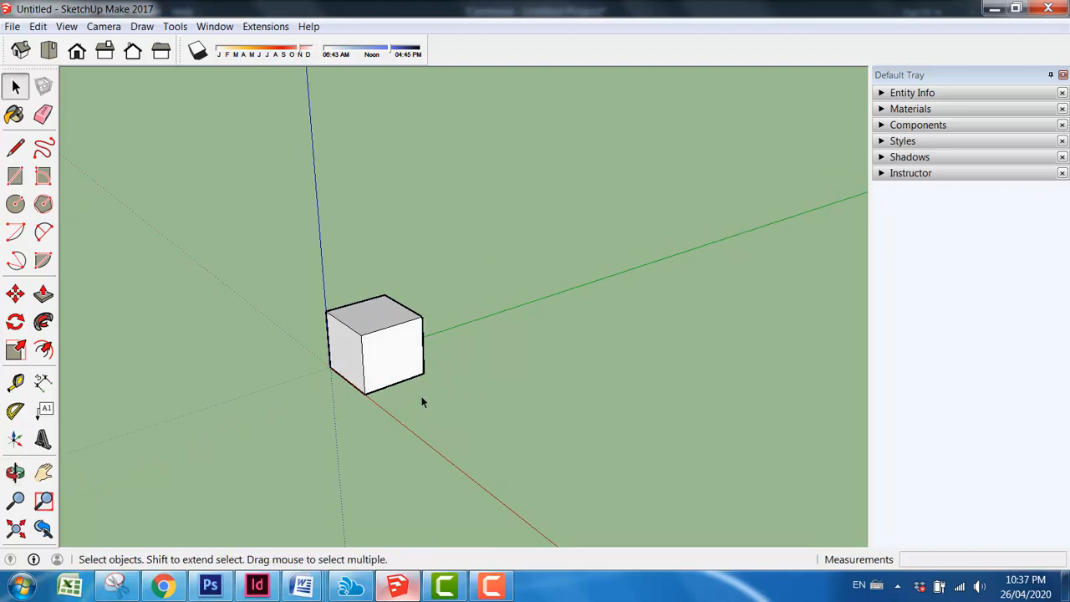
click(380, 374)
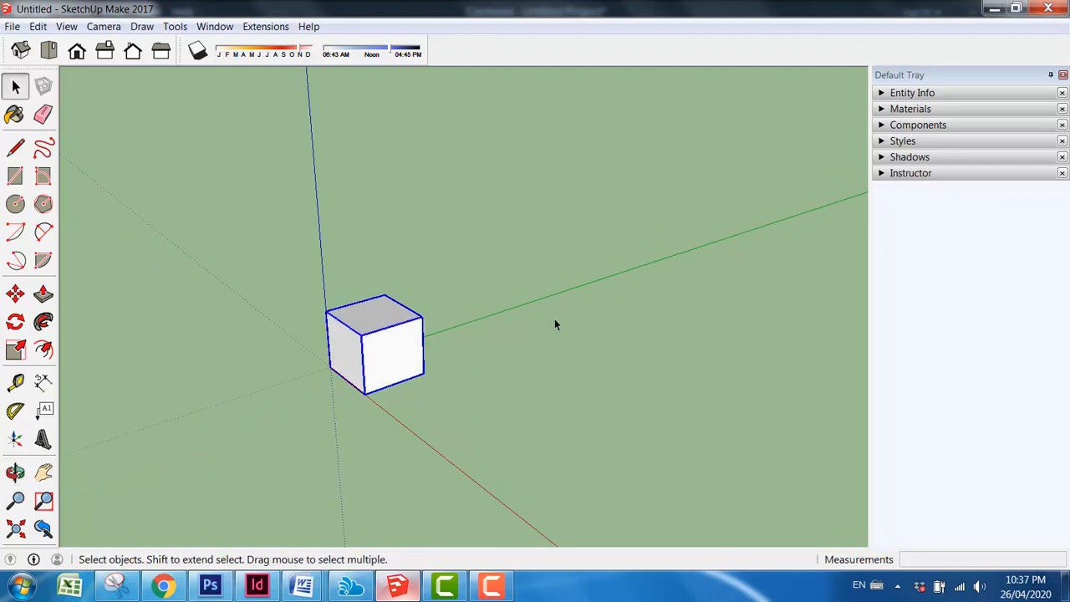
click(16, 294)
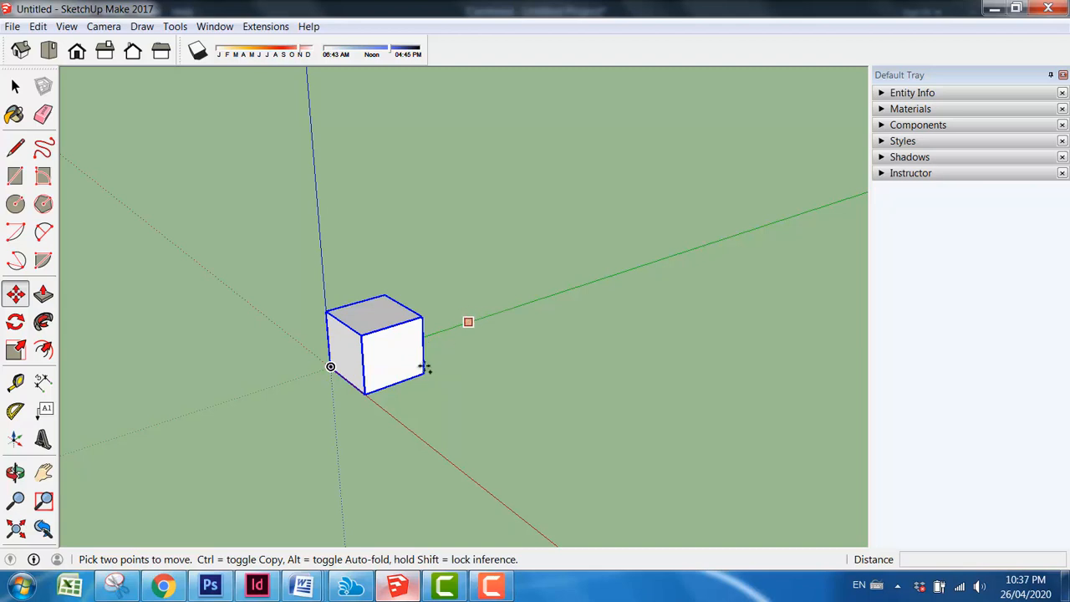
key(ctrl)
click(331, 367)
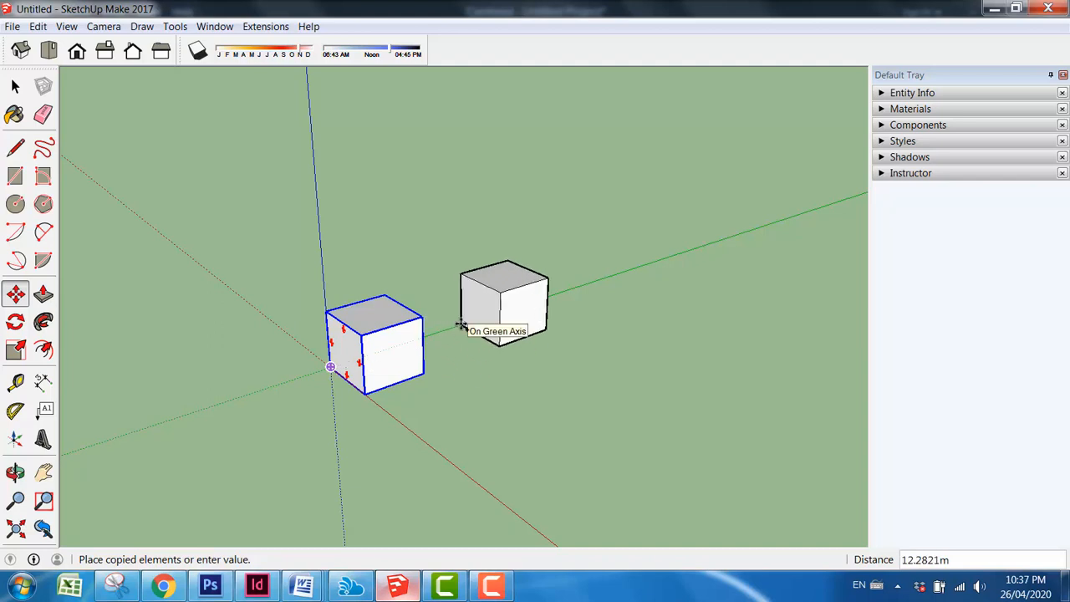
click(461, 325)
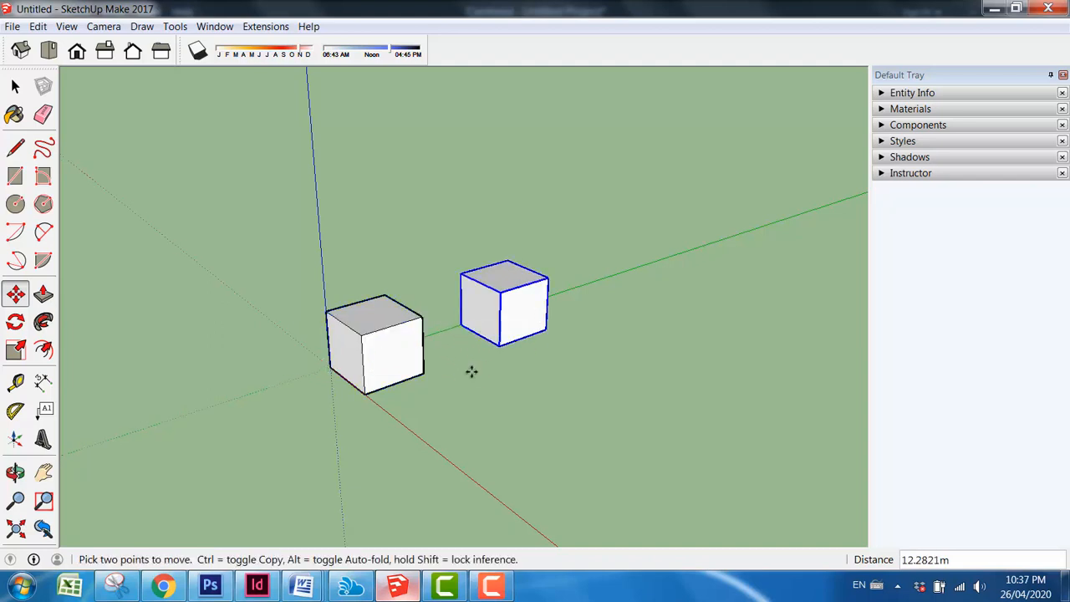
Step: Copy the second box about 12.96 m further along the green axis to add a third box to the row
key(ctrl)
click(460, 325)
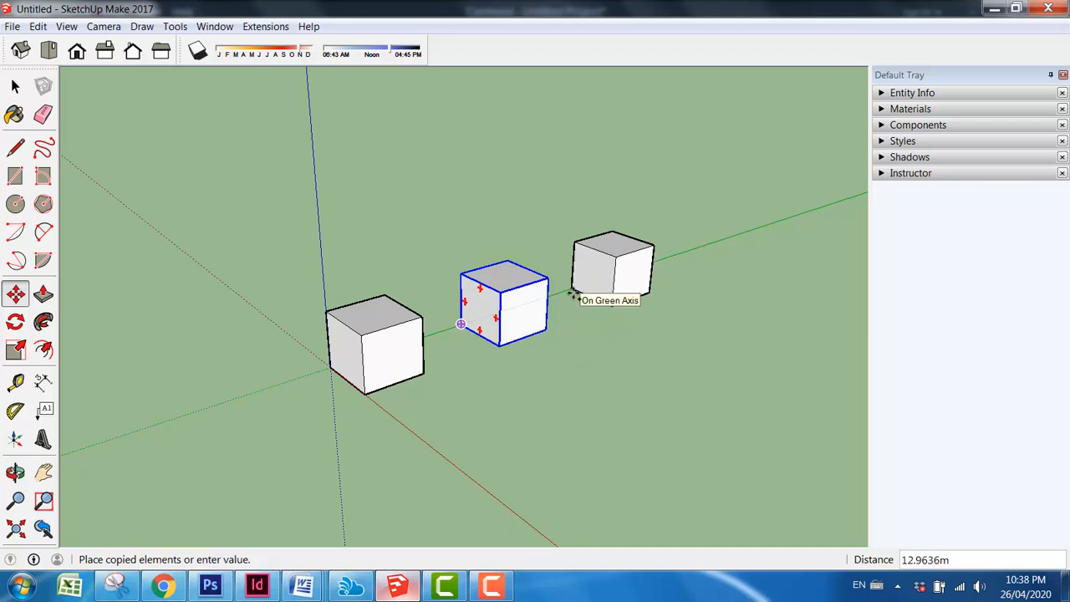
click(574, 296)
key(space)
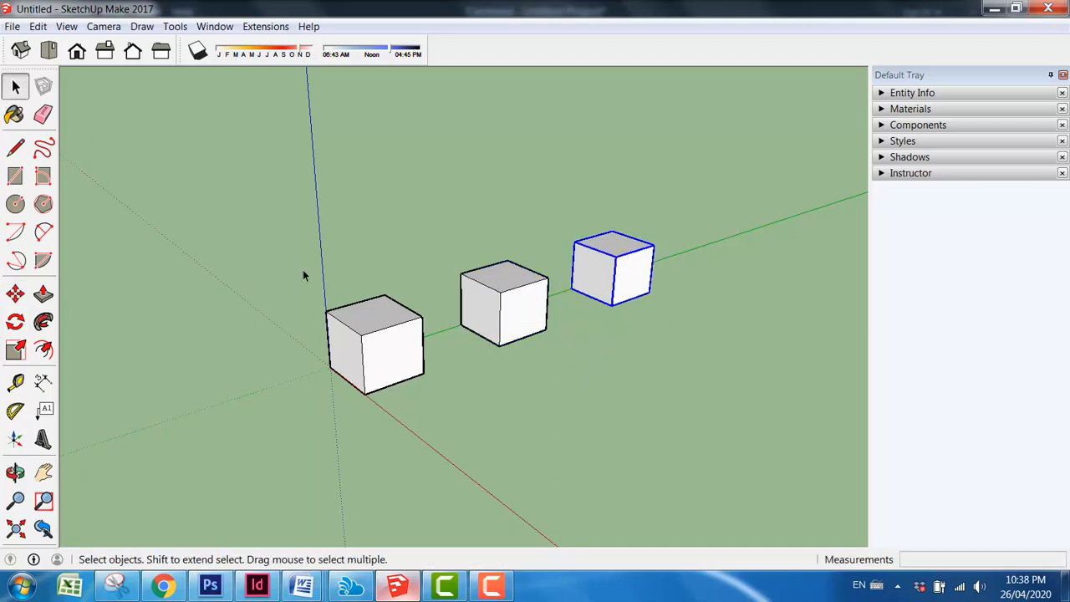
Step: Copy the whole row of three boxes about 11.04 m along the red axis
drag(238, 161, 753, 428)
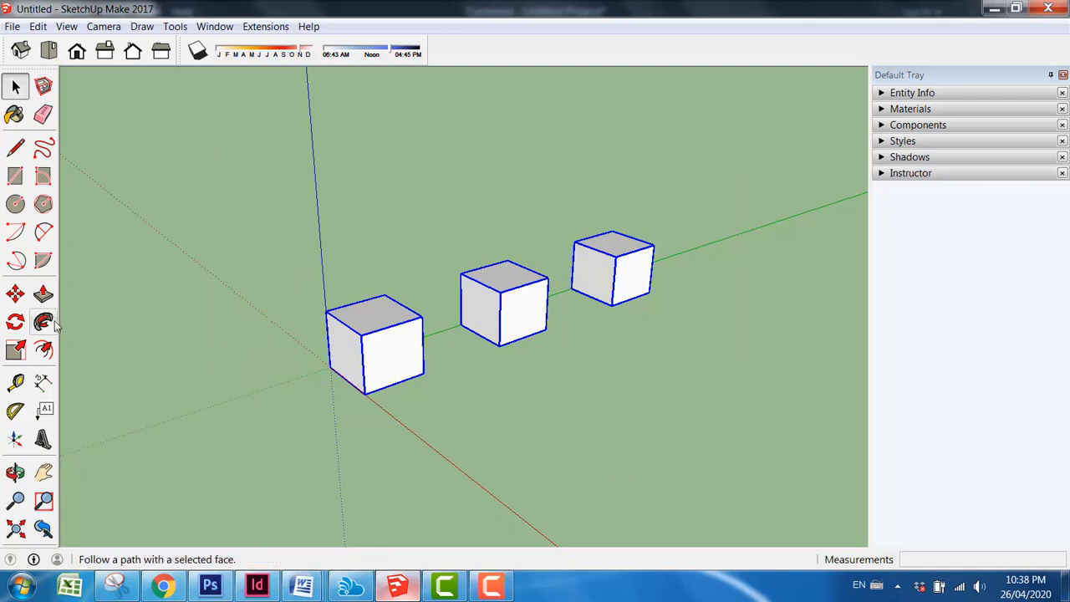
click(15, 293)
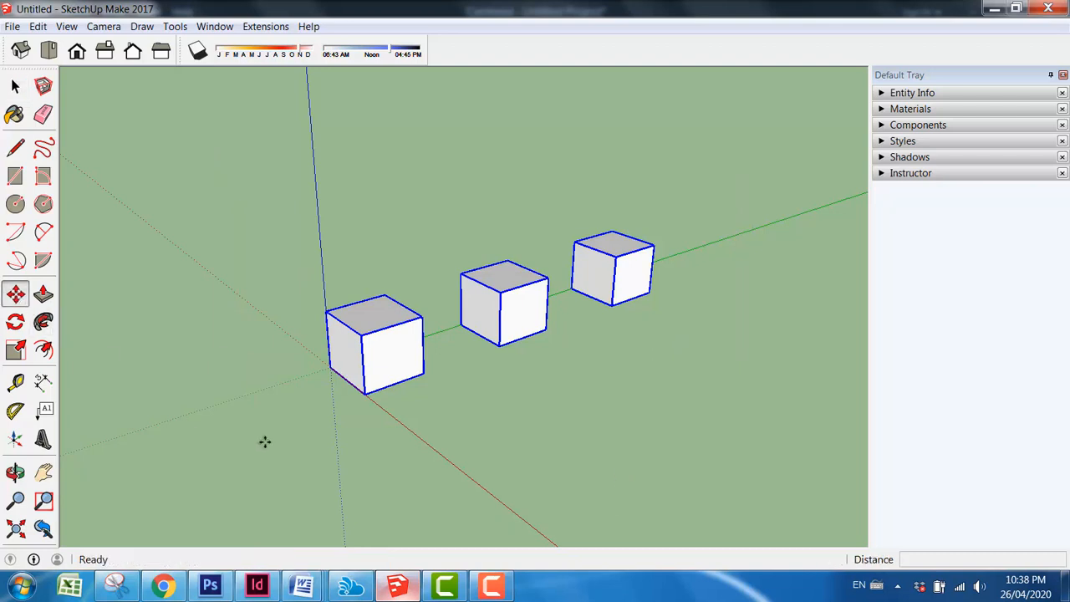
click(331, 367)
key(ctrl)
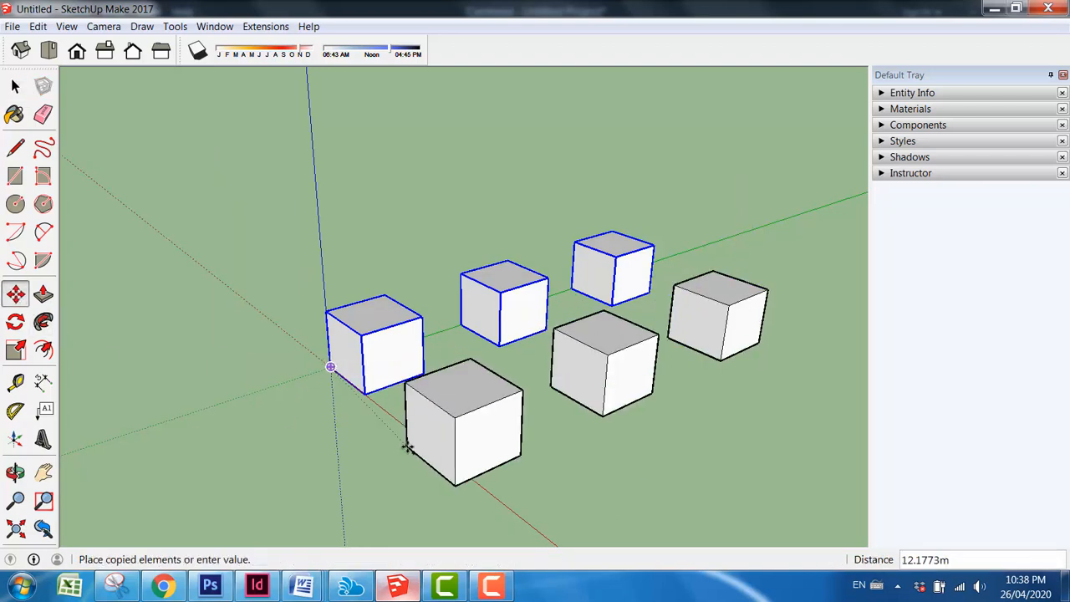
click(415, 430)
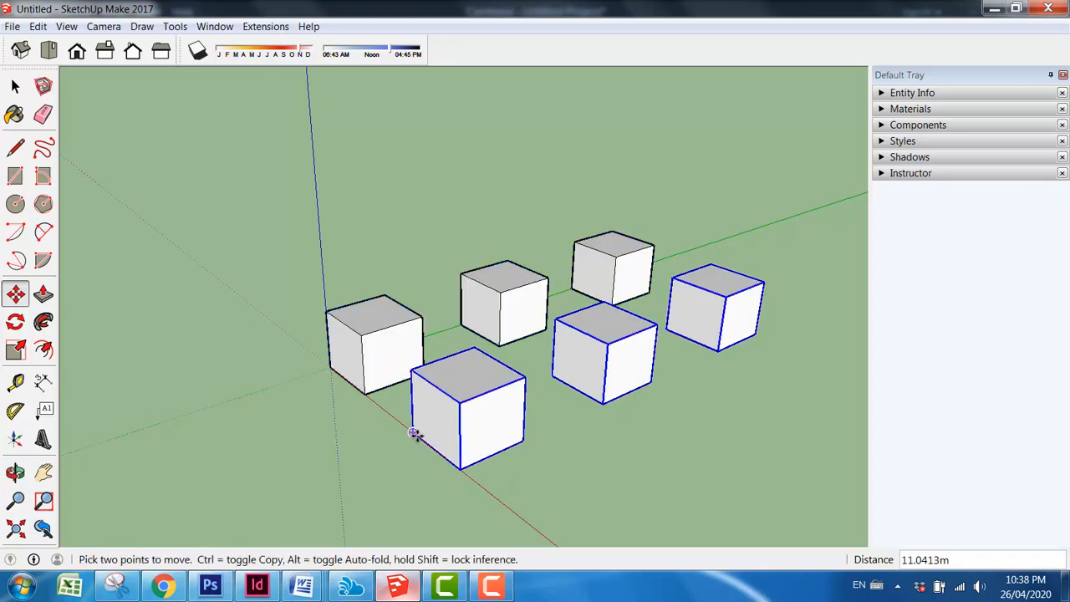
Step: Copy the second row of boxes about 10 m further along the red axis and clear the selection
click(412, 432)
key(ctrl)
click(518, 512)
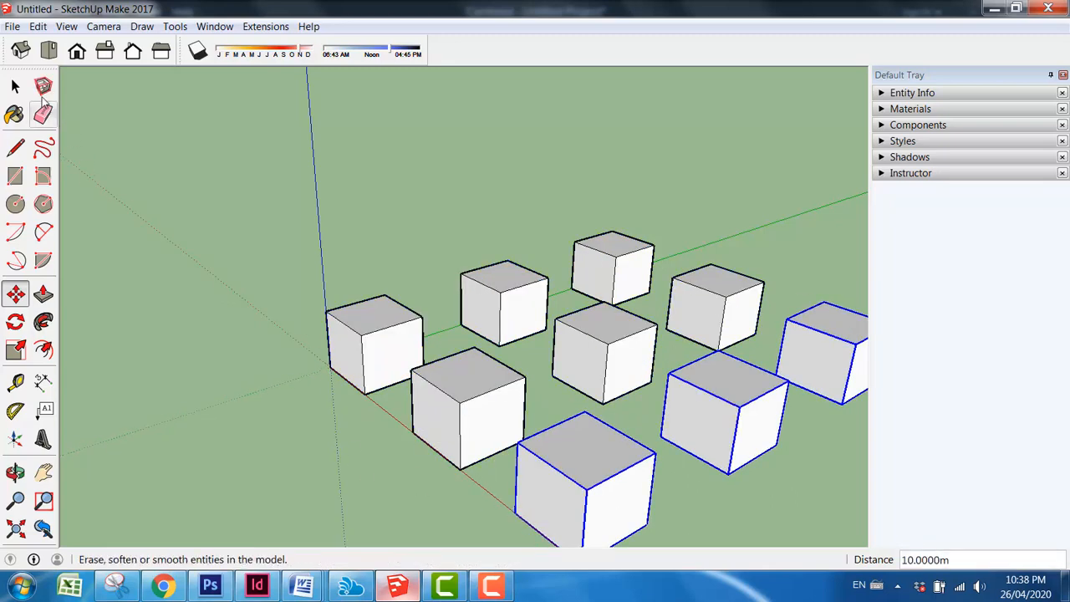
click(15, 86)
scroll(347, 220, down, 2)
scroll(348, 220, down, 1)
click(682, 459)
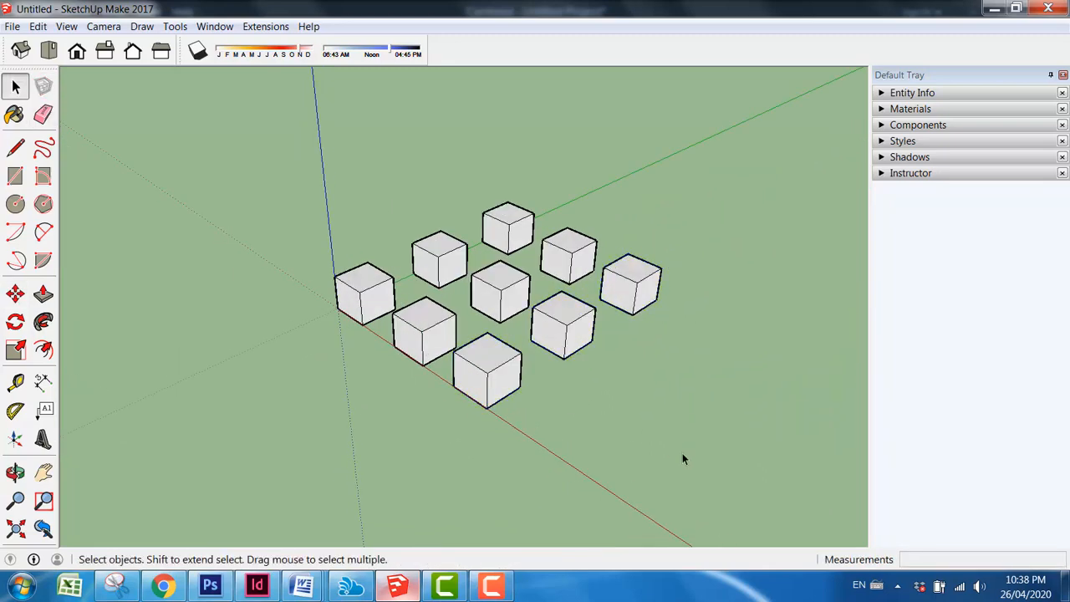
Step: Delete all the copied boxes, leaving only the box at the origin
drag(440, 140, 435, 135)
key(Delete)
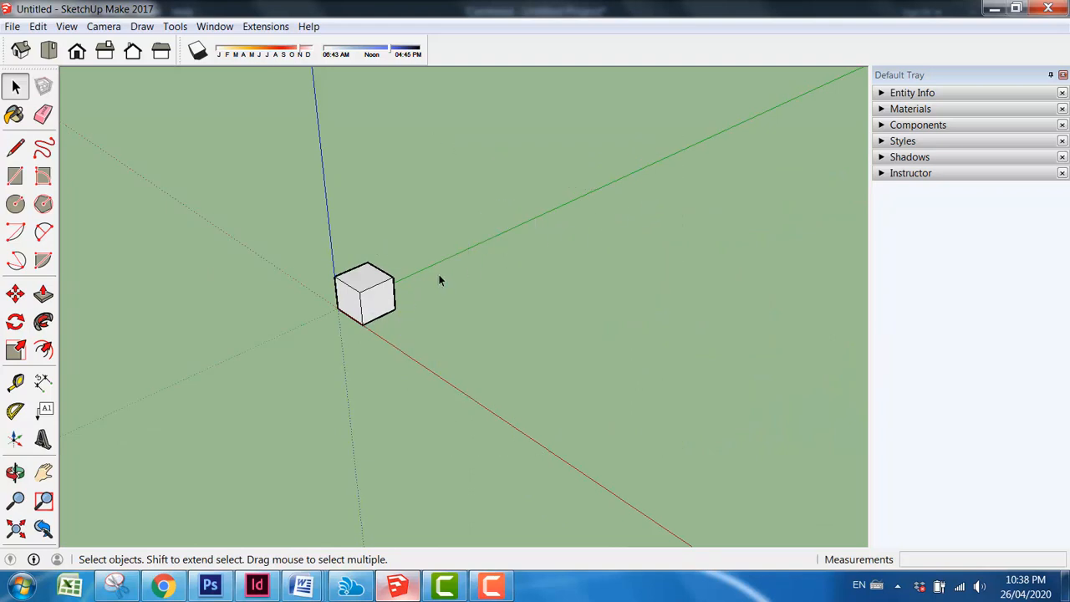
Step: Copy the box at the origin about 13.85 m along the green axis
middle_drag(462, 289, 420, 232)
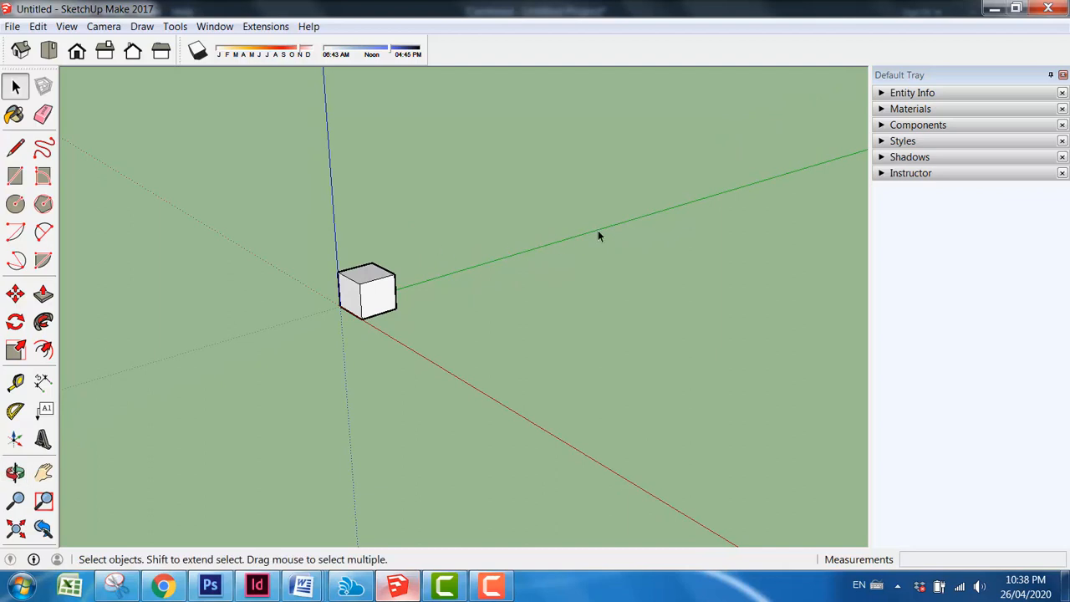
scroll(443, 259, up, 2)
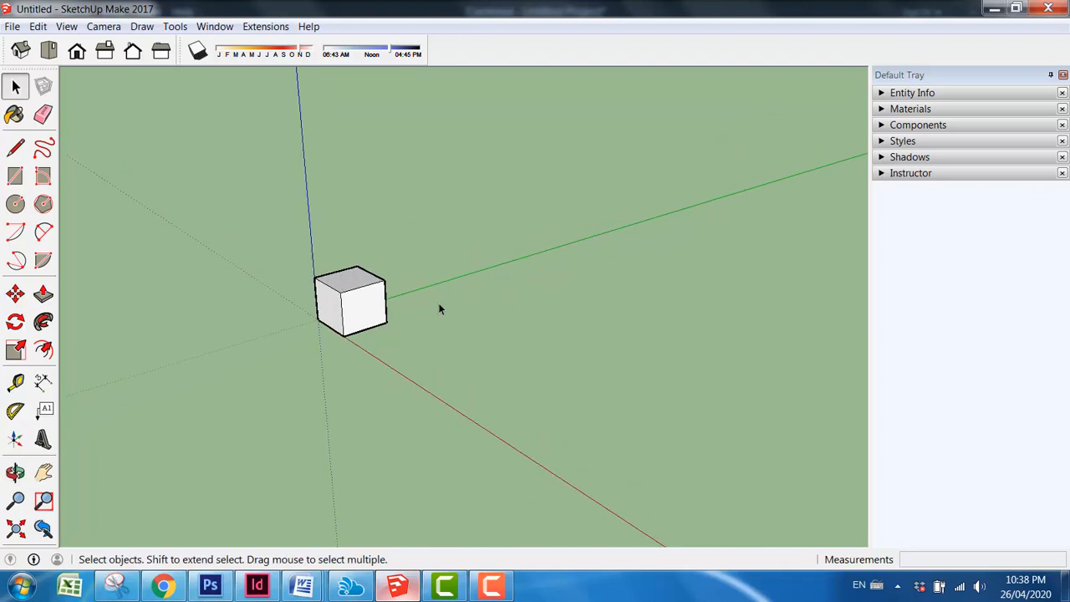
click(365, 316)
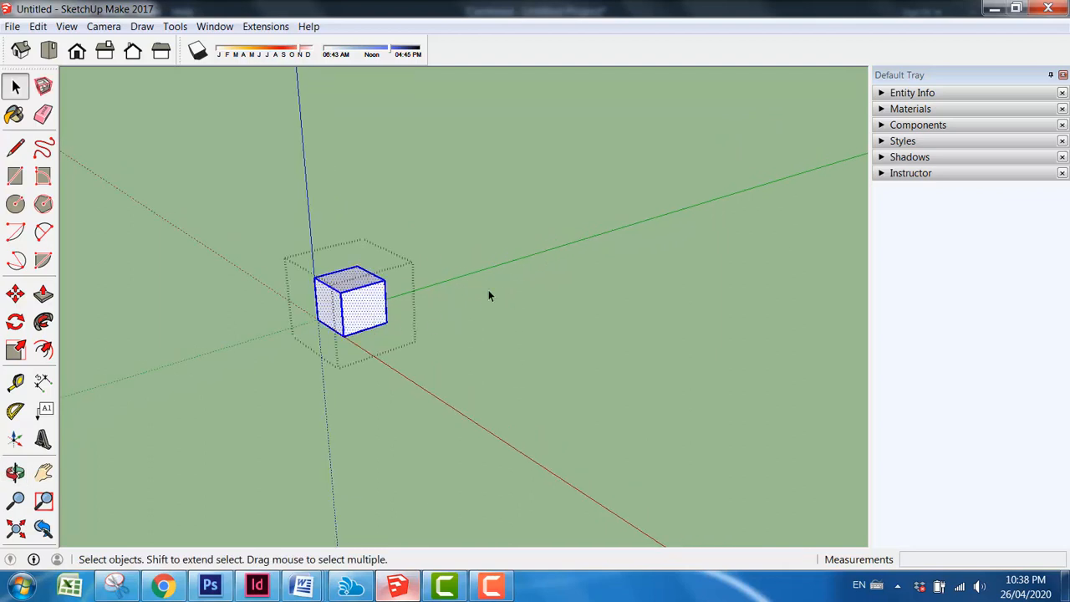
click(488, 290)
click(366, 305)
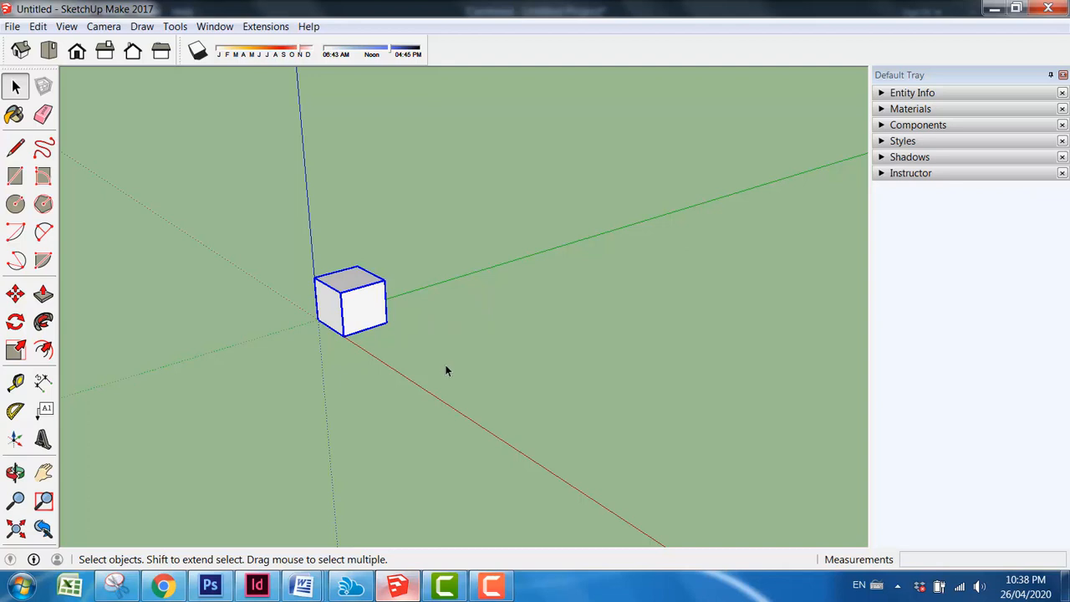
click(15, 295)
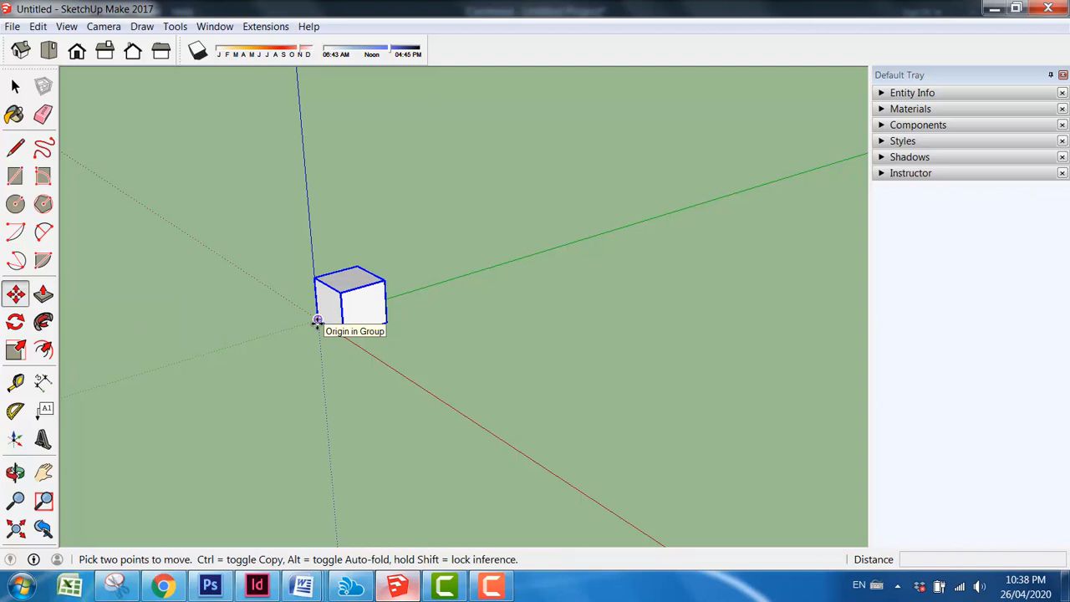
click(317, 320)
key(ctrl)
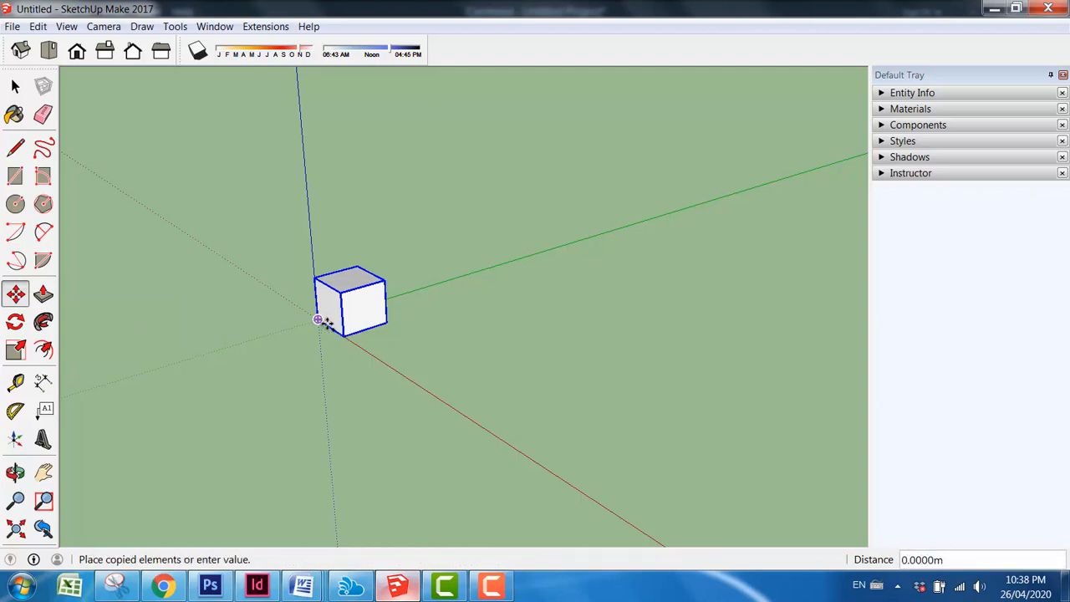
click(427, 288)
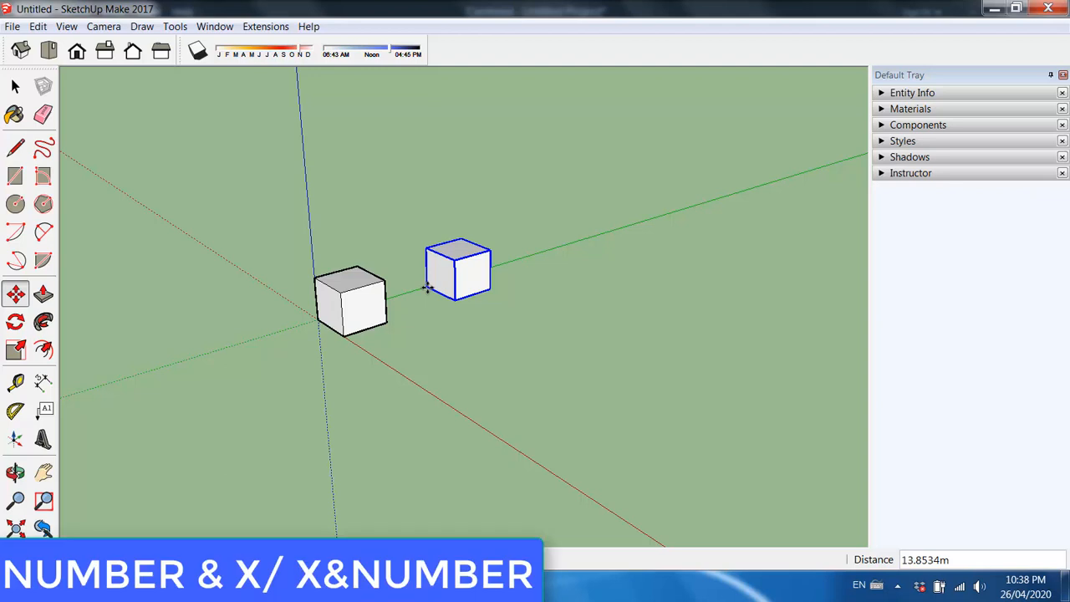
Step: Try copy multipliers of 5x, 3x, 7x and 2x in turn for the row of boxes along the green axis
text(5x)
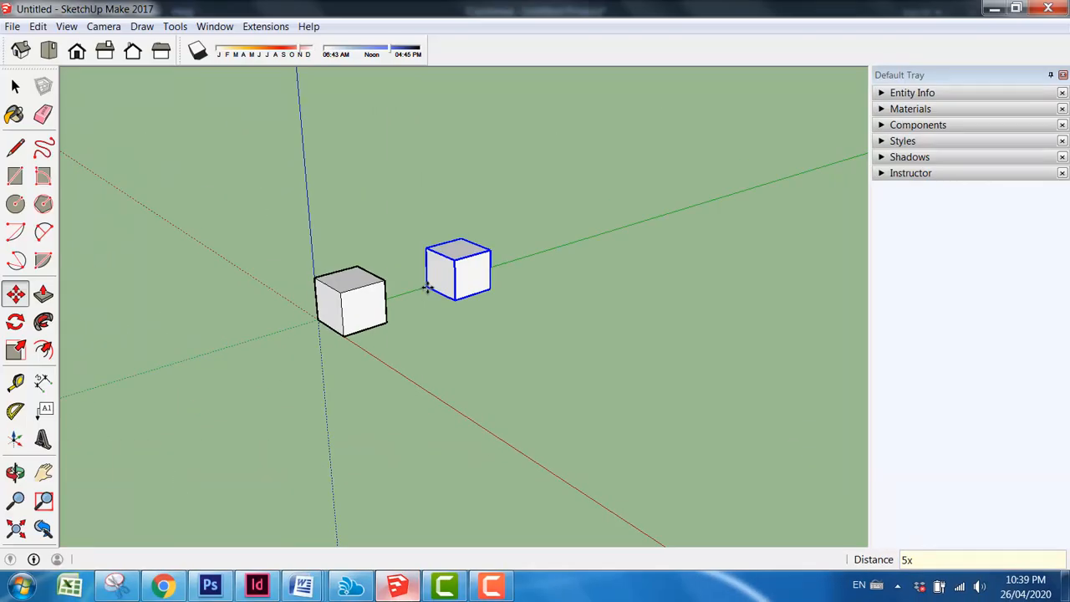
key(Return)
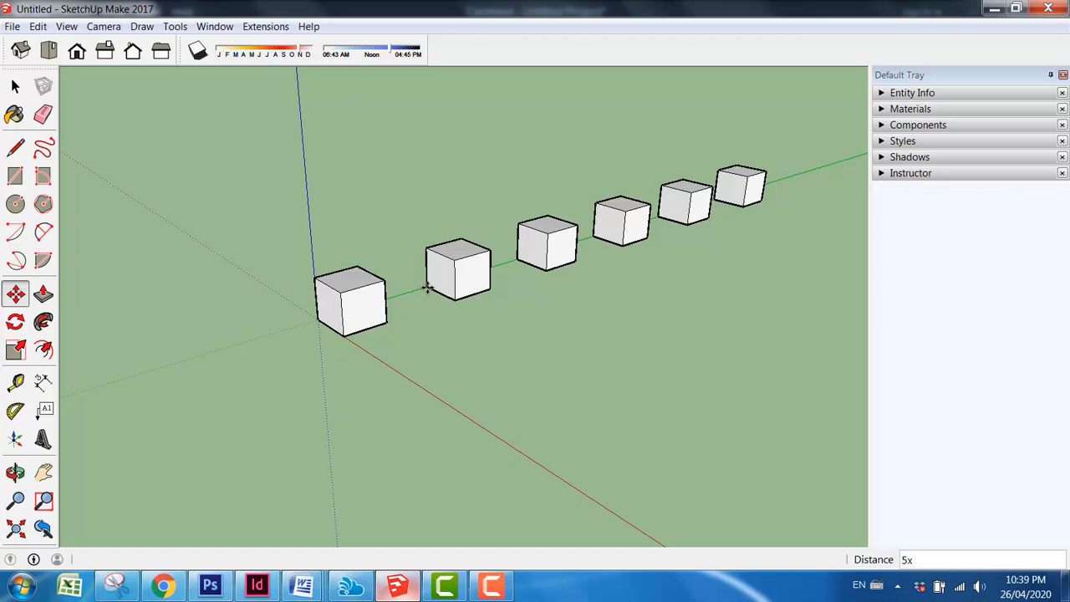
text(3x)
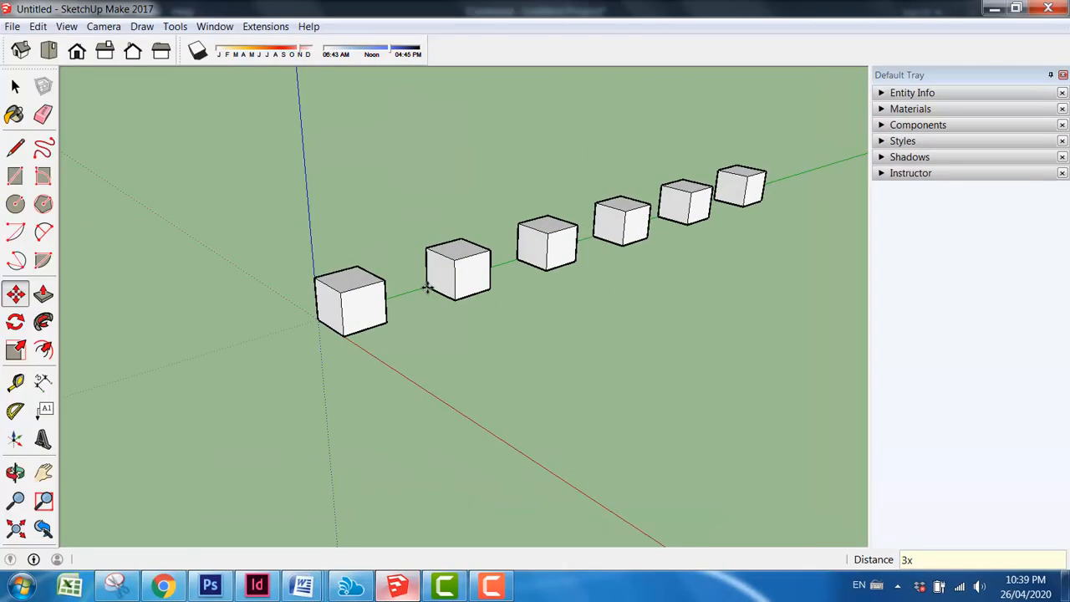
key(Return)
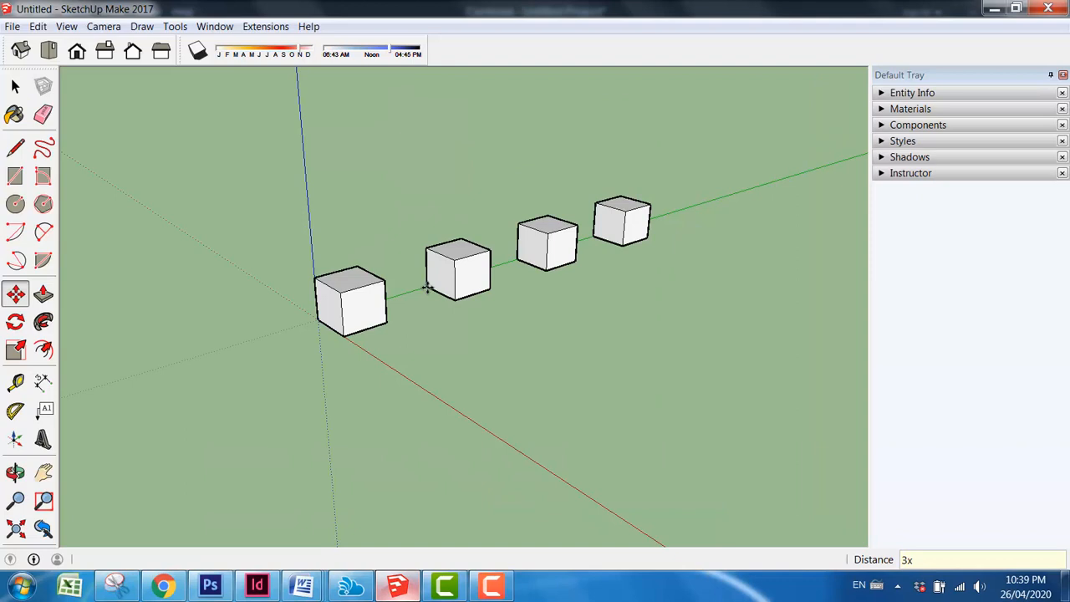
text(7x)
key(Return)
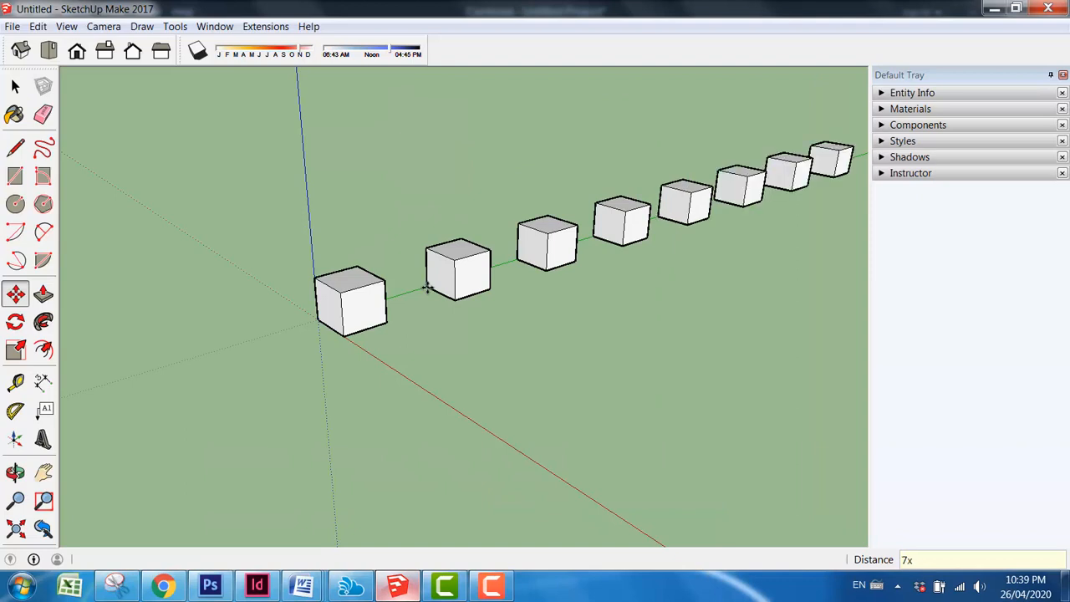
text(2)
key(Return)
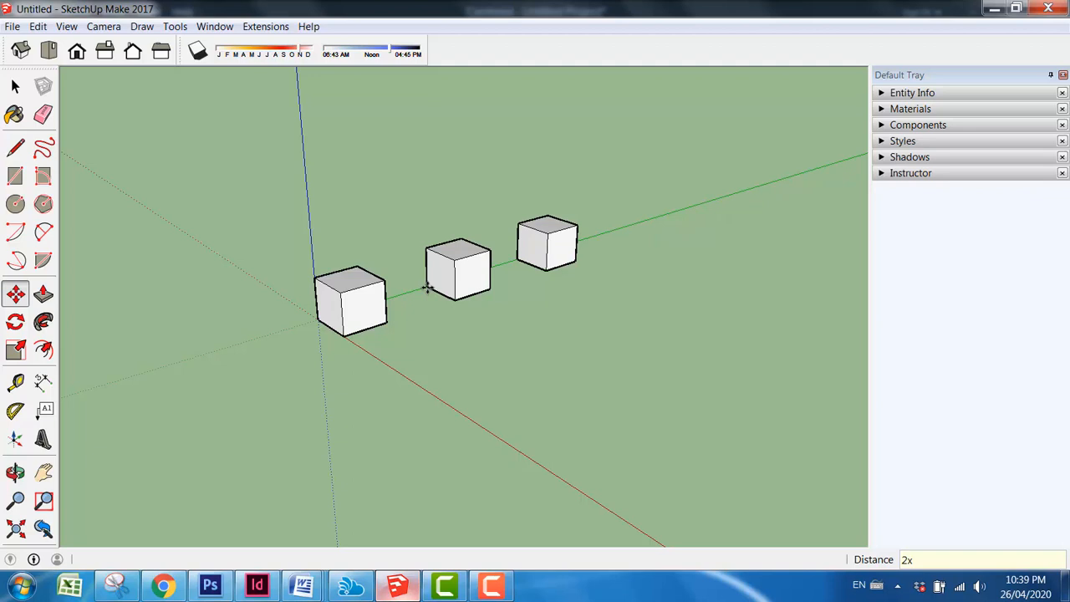
Step: Set the copy multiplier of the row to 3x and dismiss the Windows color scheme dialog
text(3)
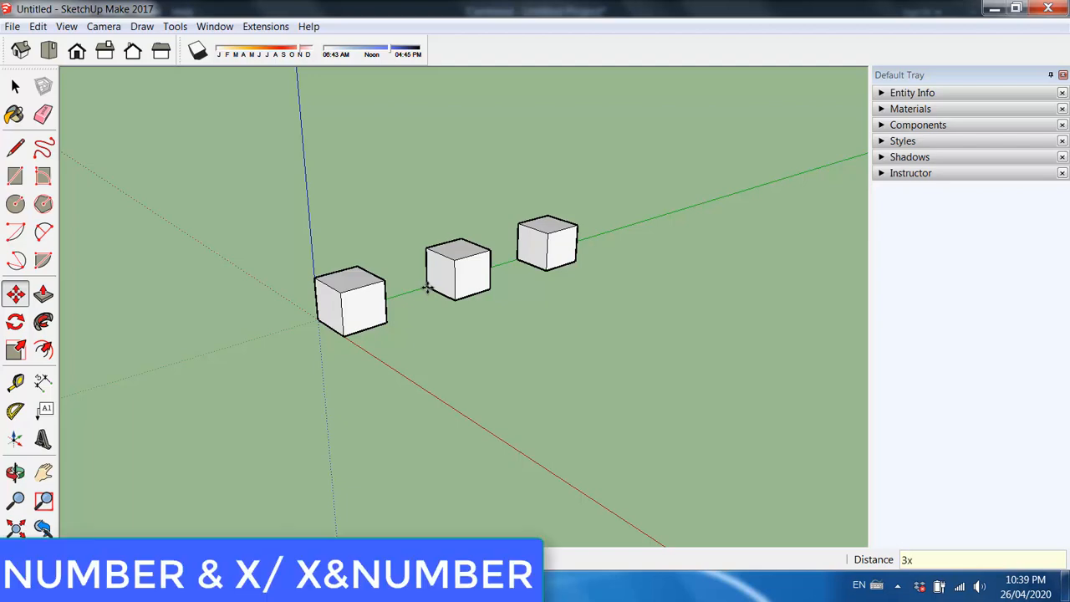
key(Return)
text(6)
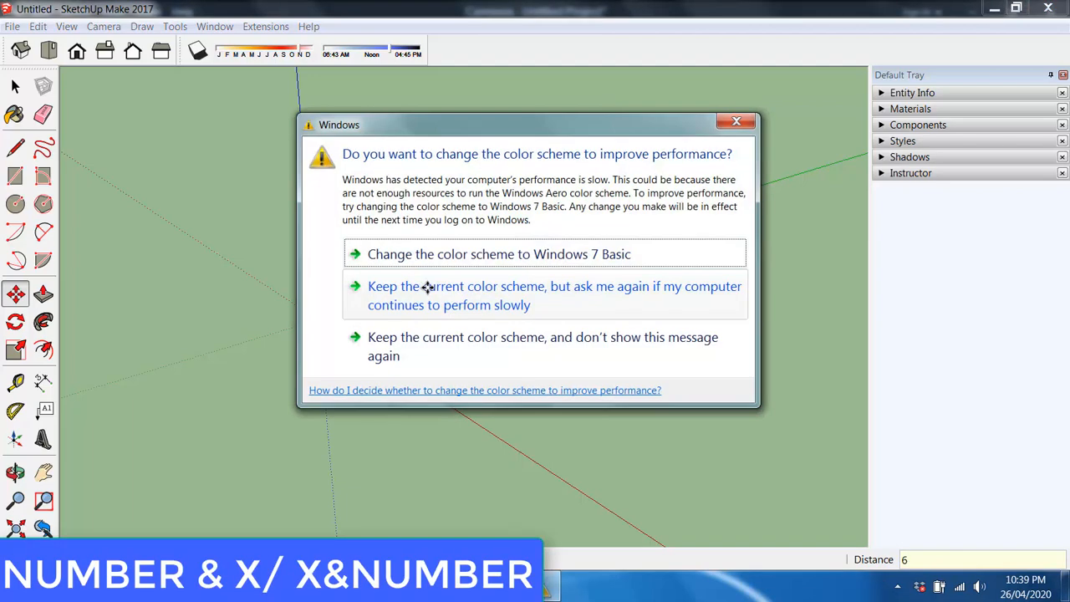
click(736, 122)
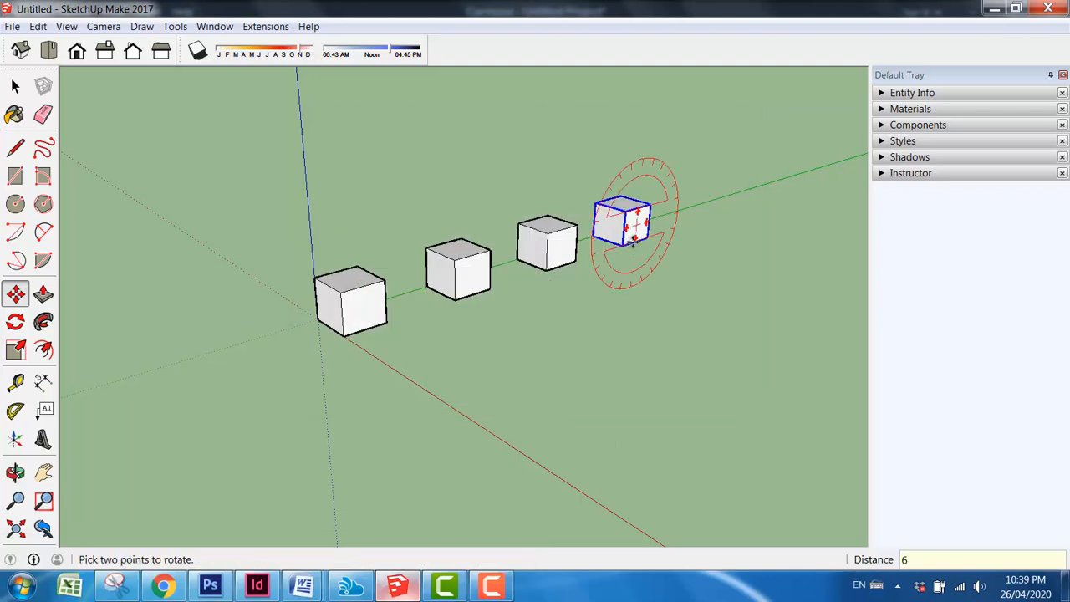
click(15, 86)
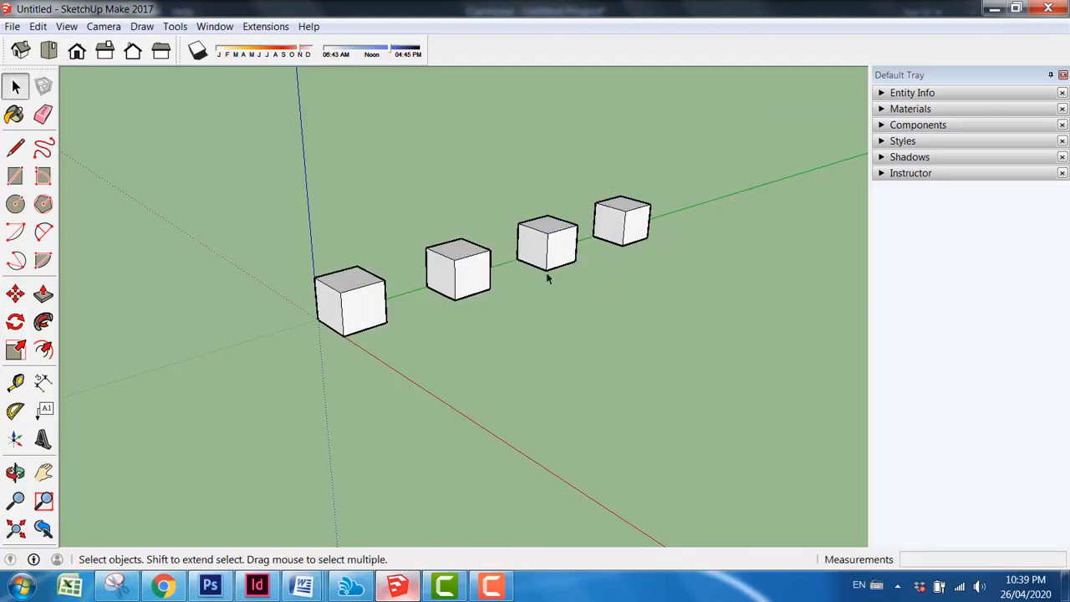
Step: Delete the three copies along the green axis, keeping the box at the origin
middle_drag(507, 305, 490, 328)
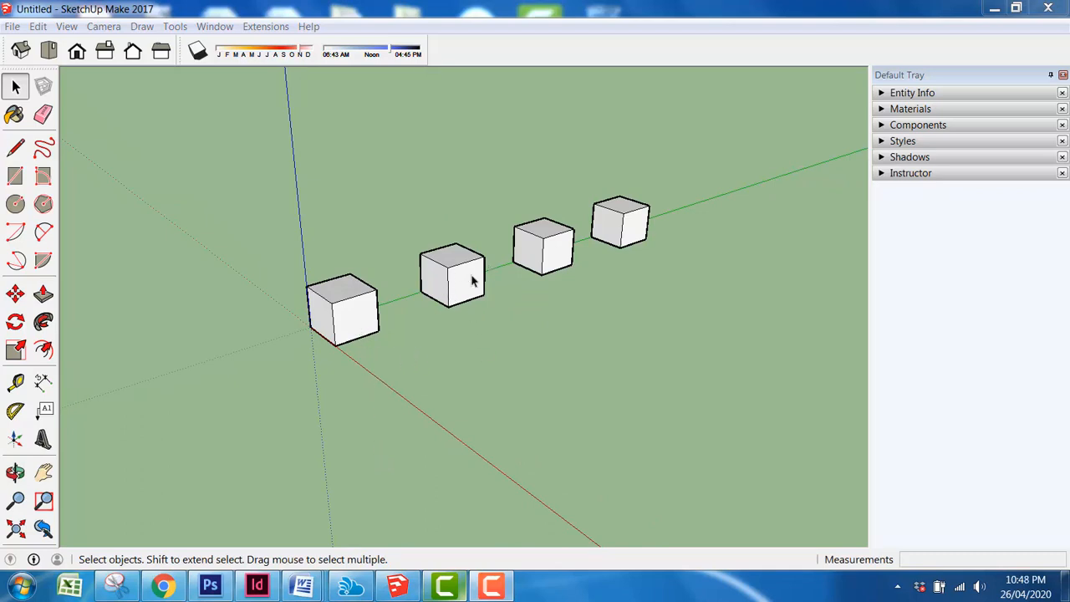
drag(680, 198, 419, 329)
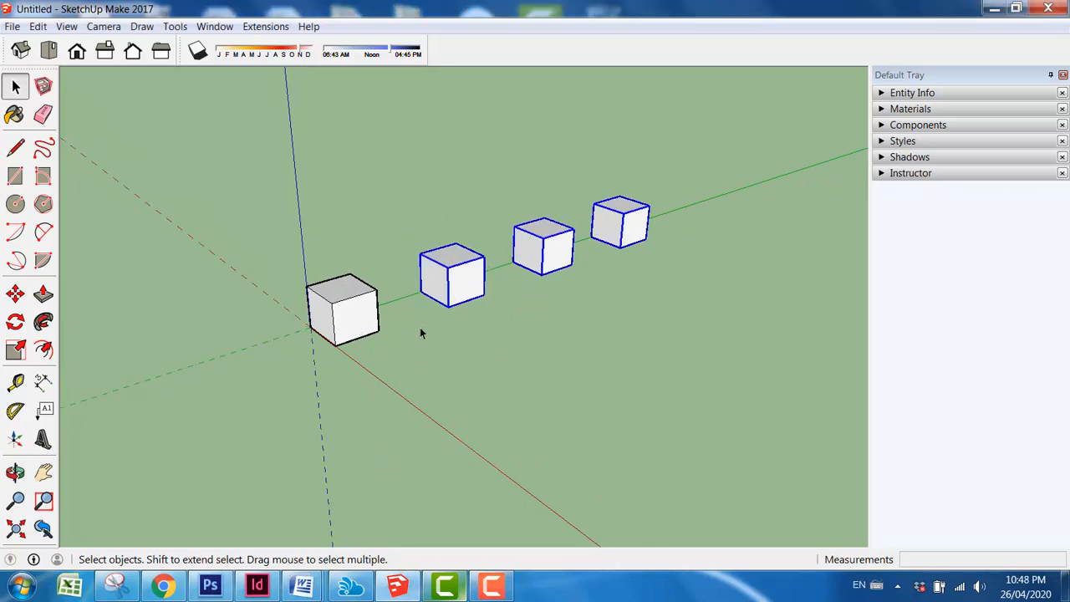
key(Delete)
Step: Copy the box at the origin about 54.91 m along the green axis
click(327, 313)
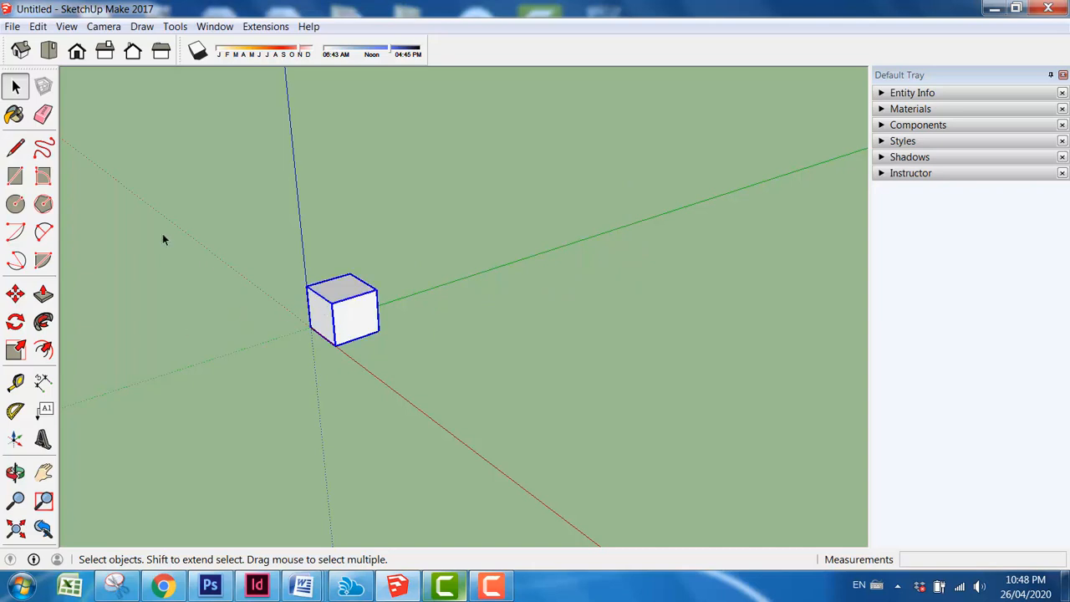
click(15, 294)
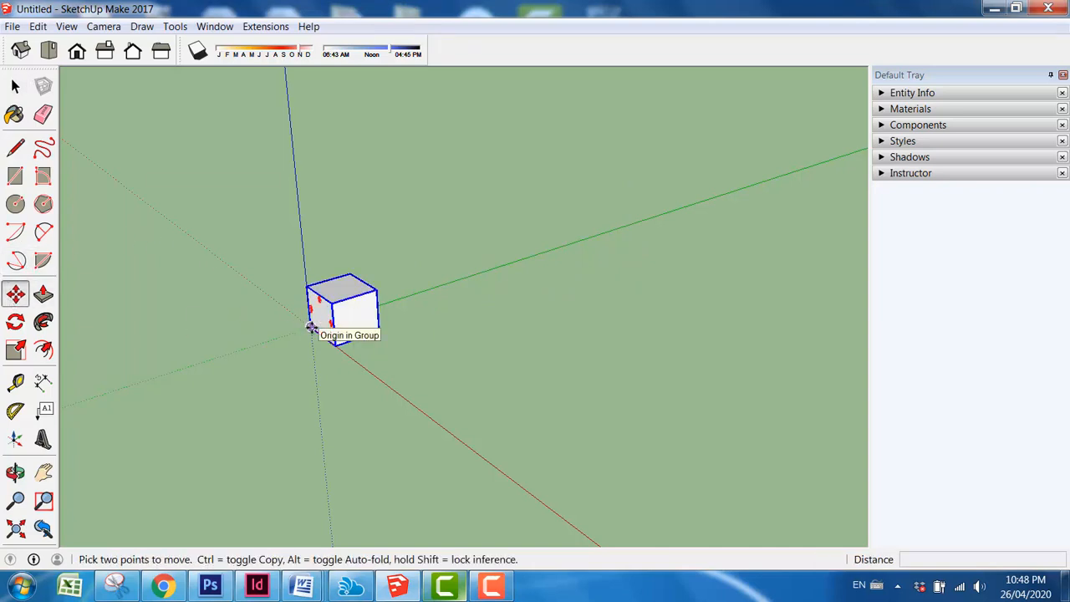
click(311, 327)
key(ctrl)
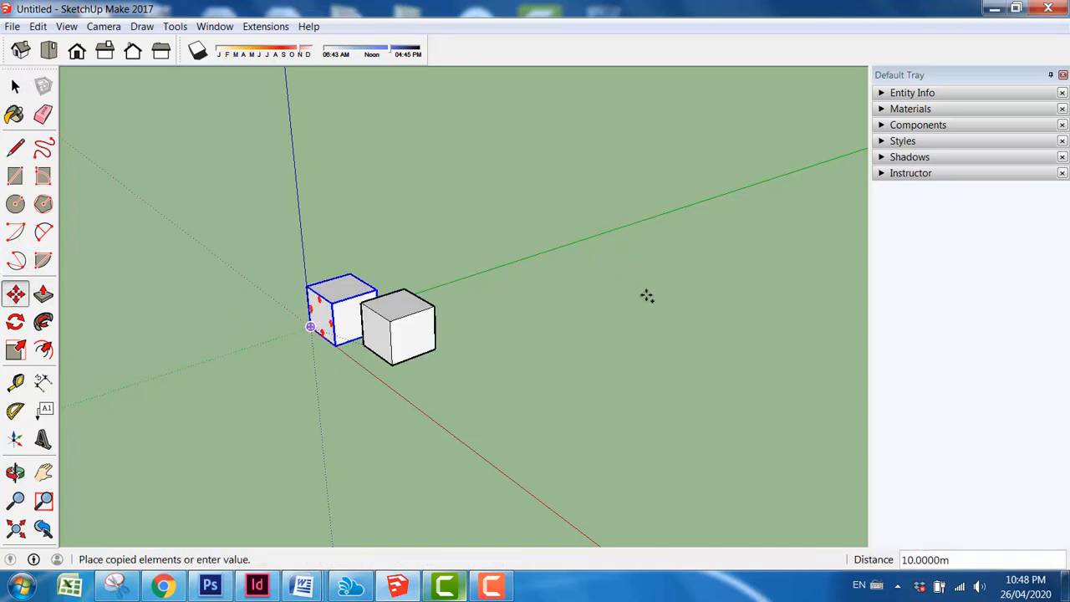
click(656, 219)
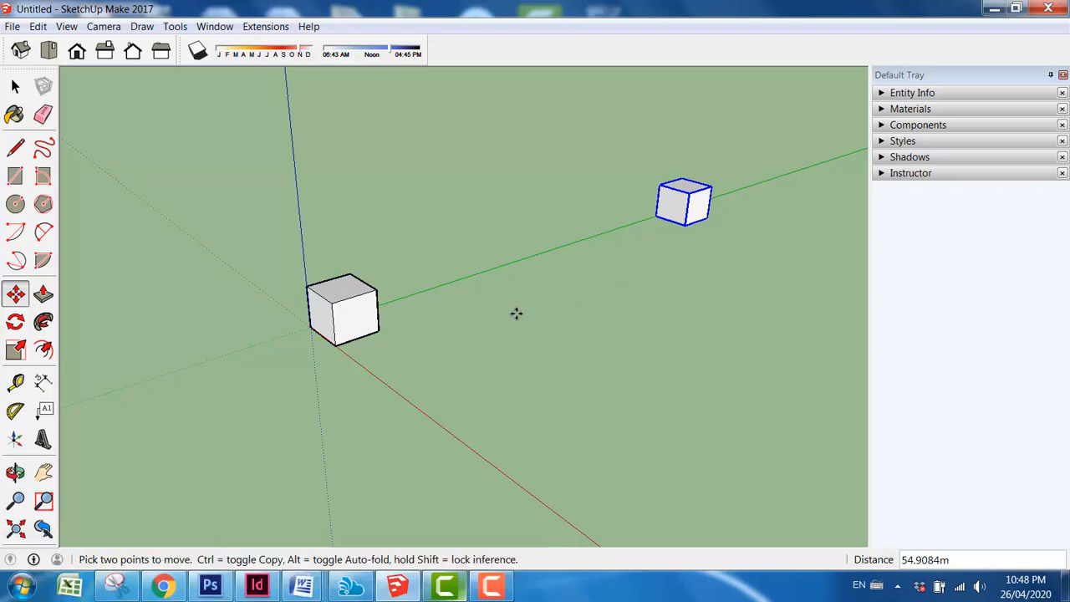
Step: Divide the gap between the box and its copy with 10/, 4/ and 6/ in turn, ending with 8/
text(10/)
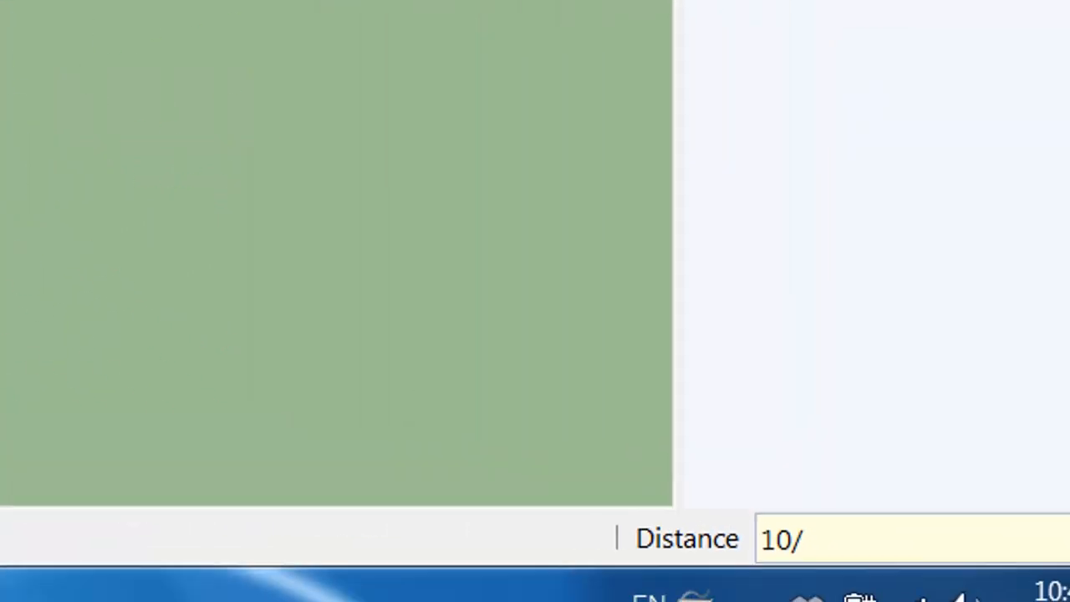
key(Return)
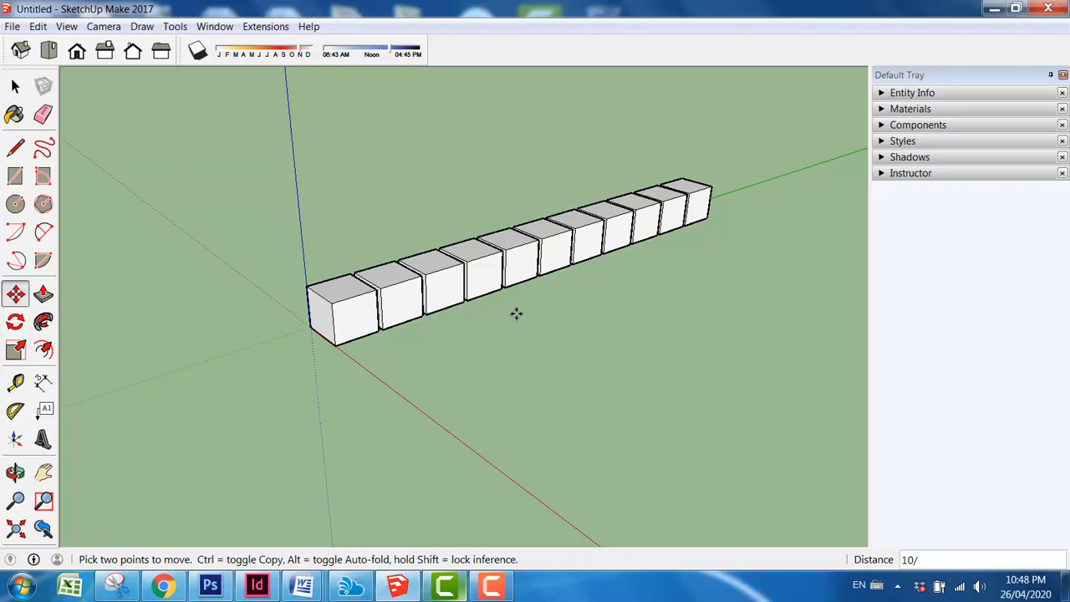
text(4/)
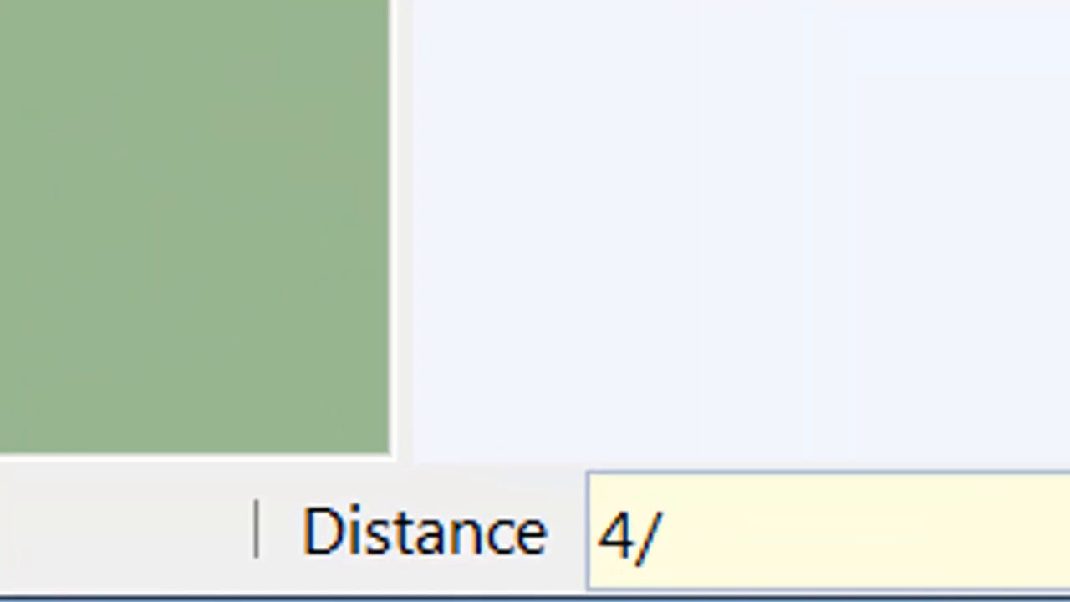
key(Return)
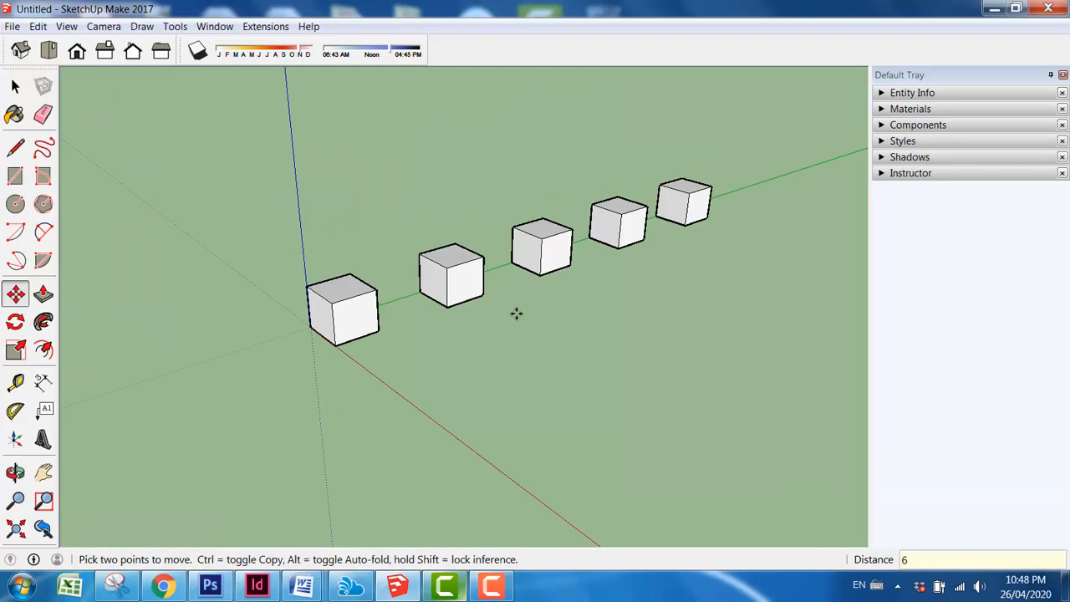
key(Return)
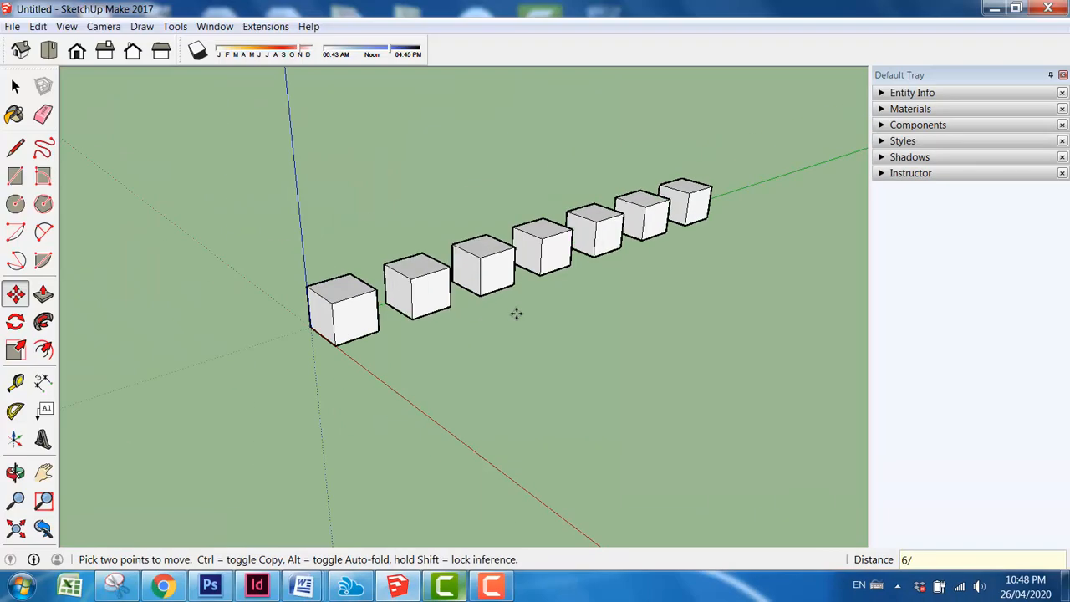
text(8)
key(Return)
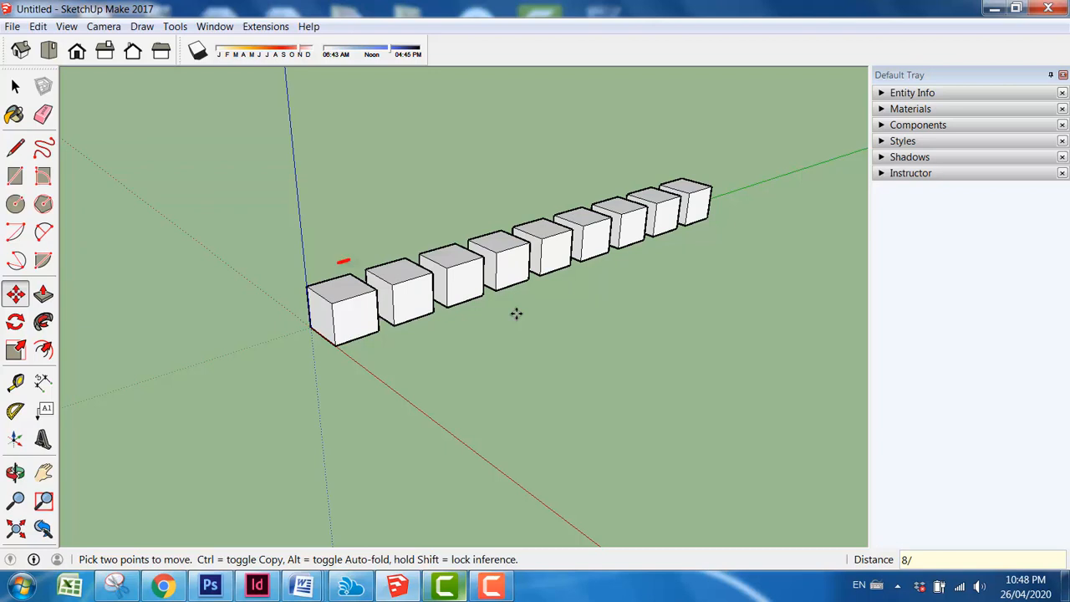
Step: Delete the whole row of boxes along the green axis
click(15, 87)
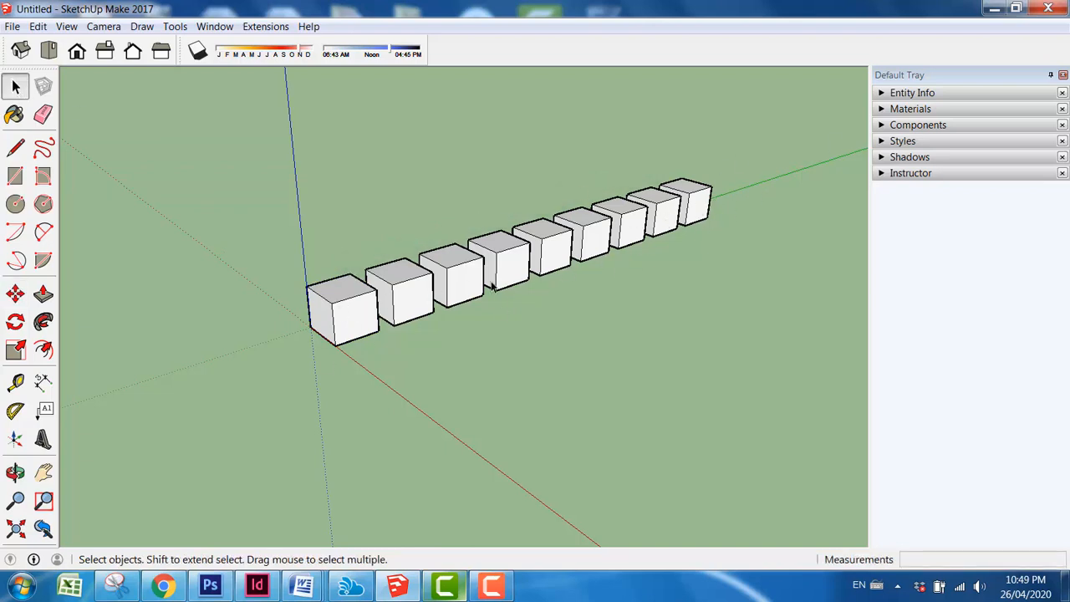
drag(723, 166, 396, 359)
click(568, 352)
drag(225, 161, 739, 434)
key(Delete)
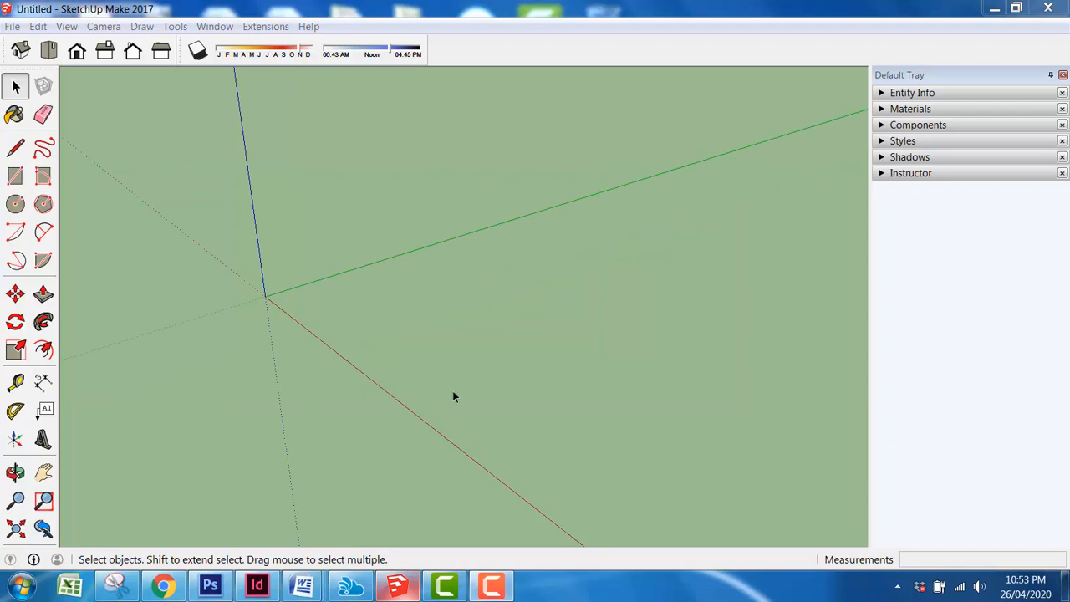
Step: Draw a rectangle of about 35.36 by 12.40 m from the origin and pull it up about 1.46 m into a slab
click(15, 176)
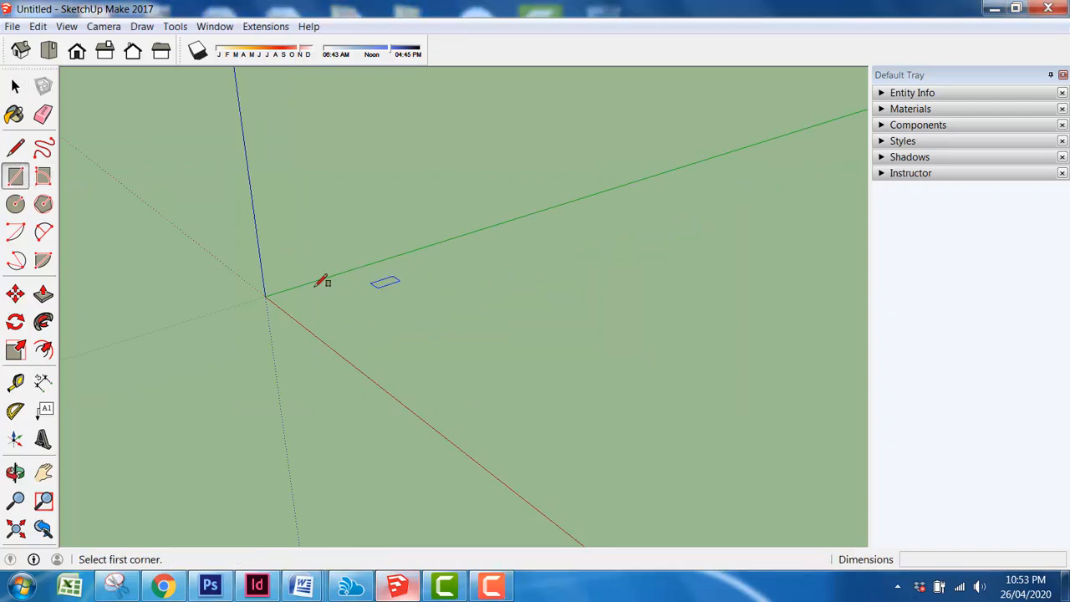
click(265, 295)
click(476, 365)
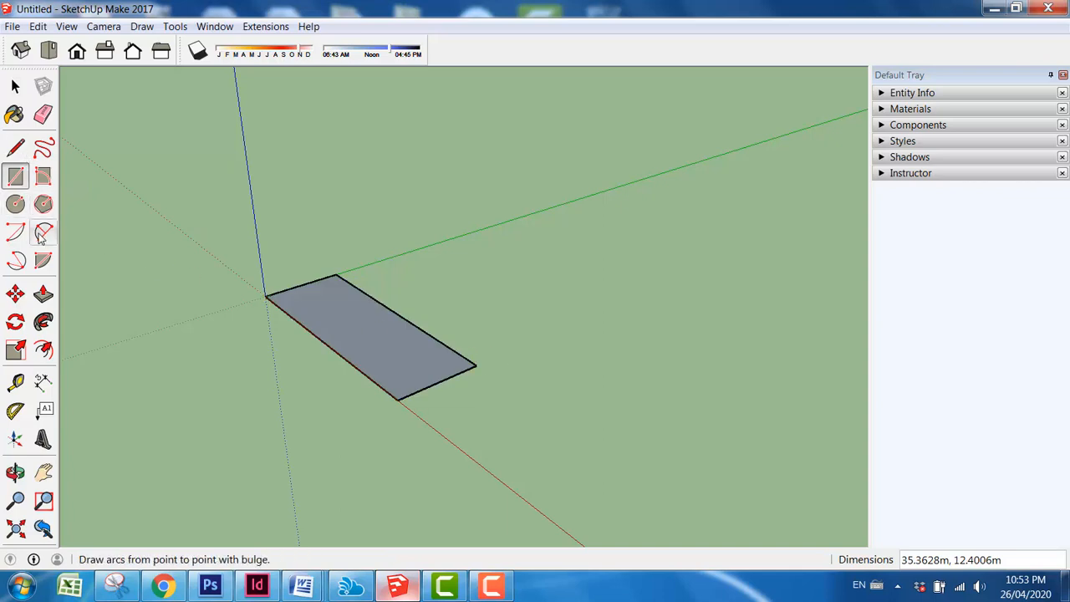
click(44, 295)
click(302, 317)
click(299, 306)
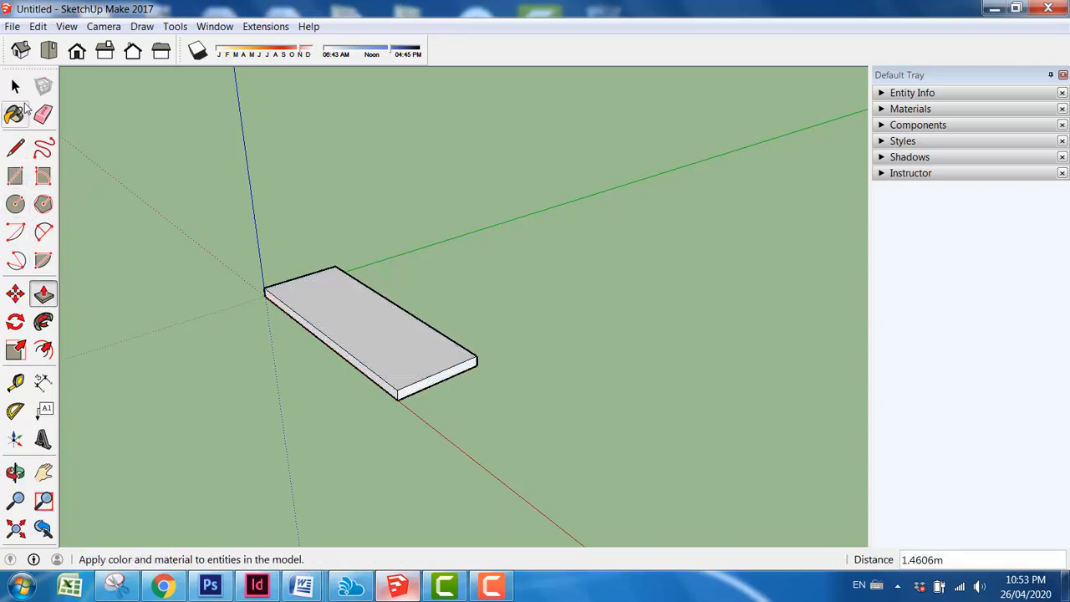
Step: Make the whole slab a group
click(15, 87)
triple_click(386, 316)
right_click(364, 321)
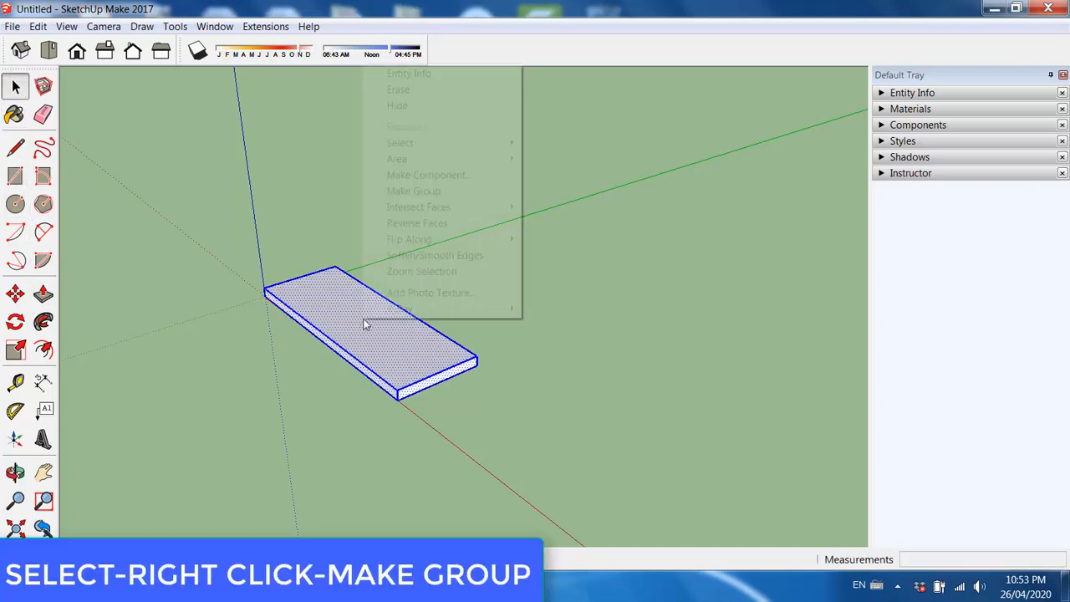
click(445, 196)
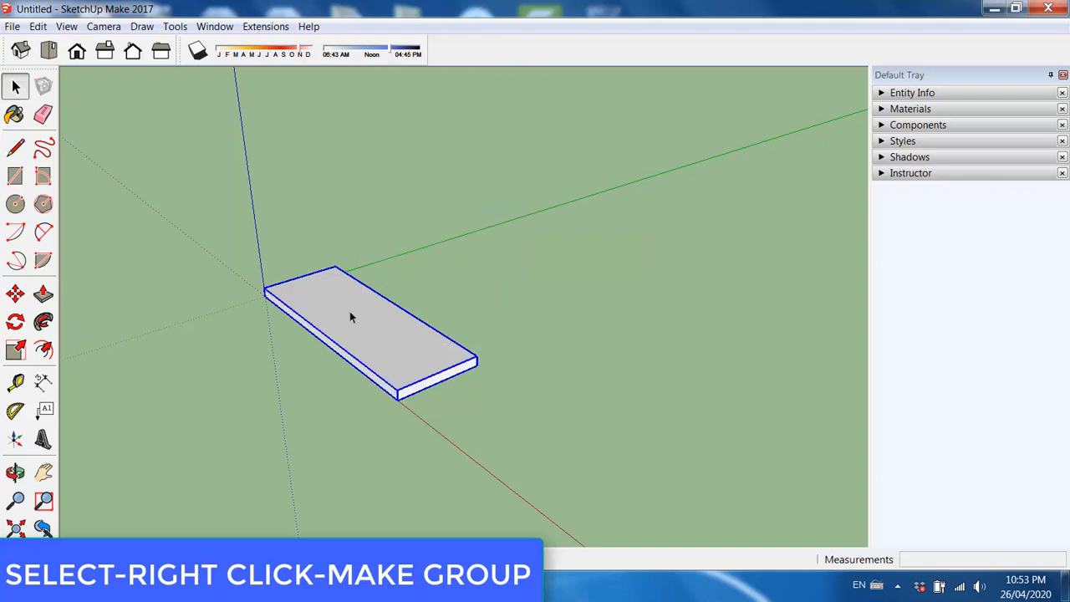
Step: Copy the slab about 12.49 m from its bottom front corner to its far upper corner, forming a second stair tread
key(m)
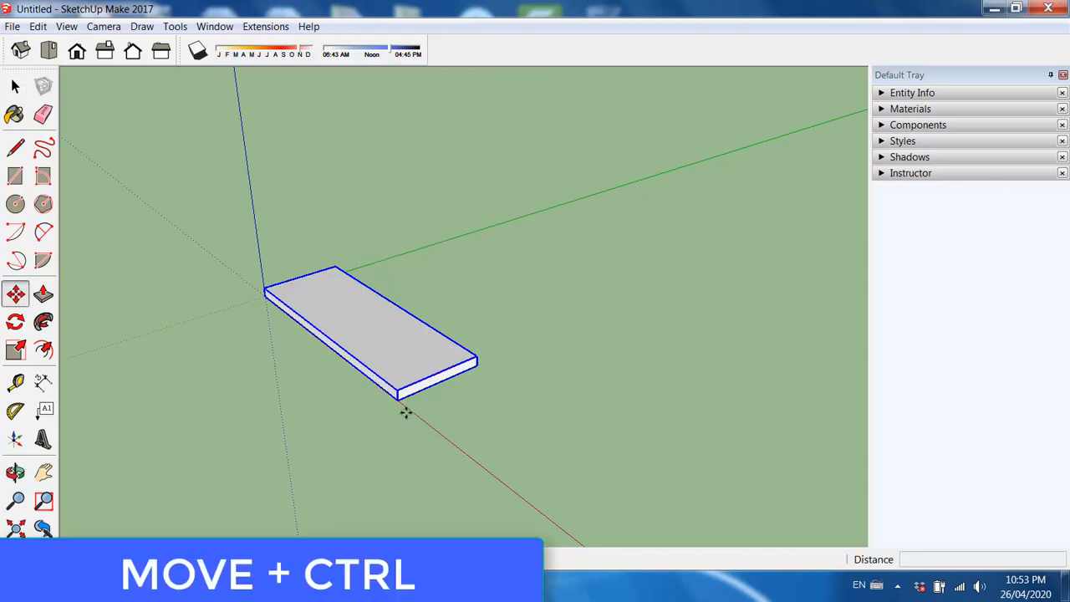
click(399, 398)
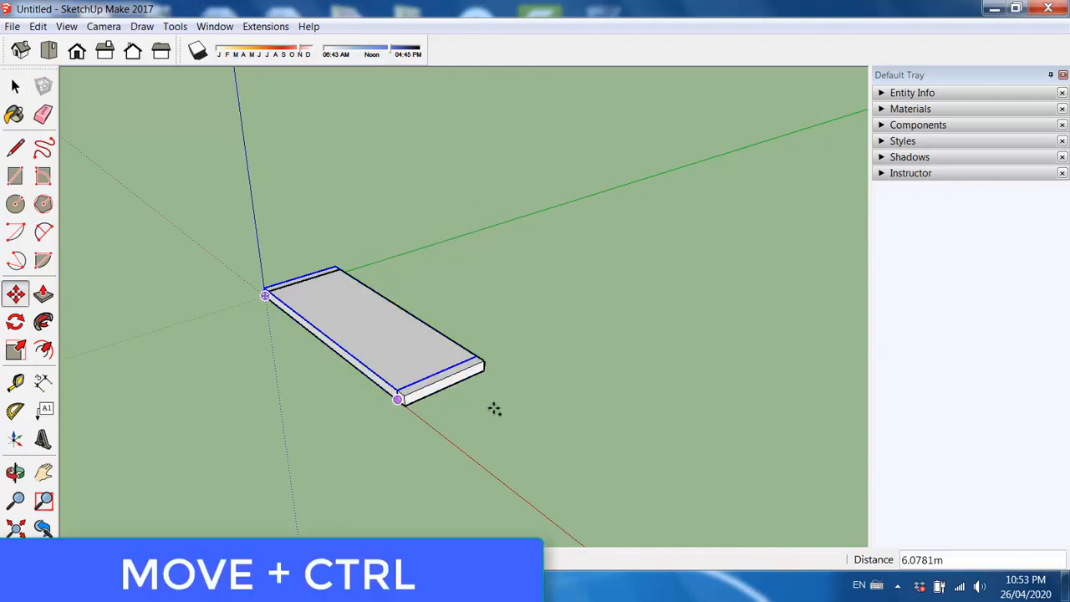
key(ctrl)
click(476, 360)
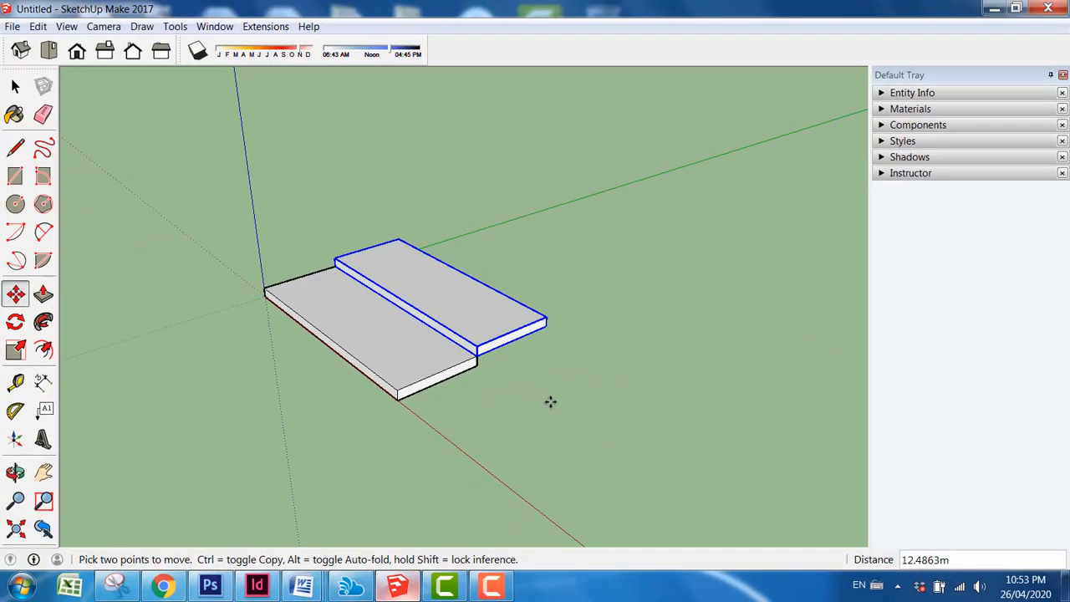
Step: Multiply the copied stair tread by 12x and 5x in turn, ending with 3x
text(12x)
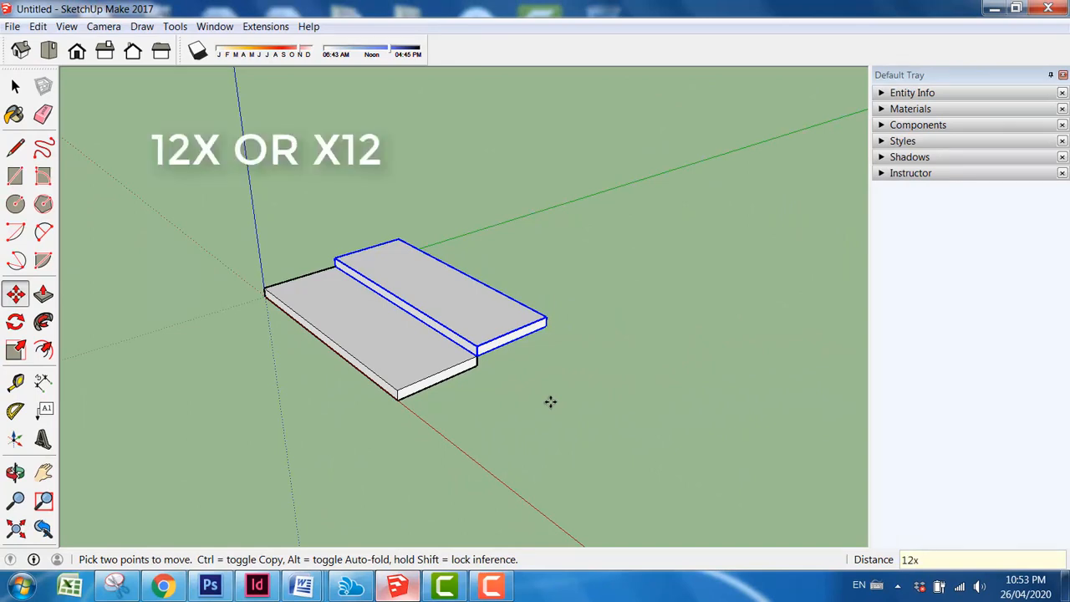
key(Return)
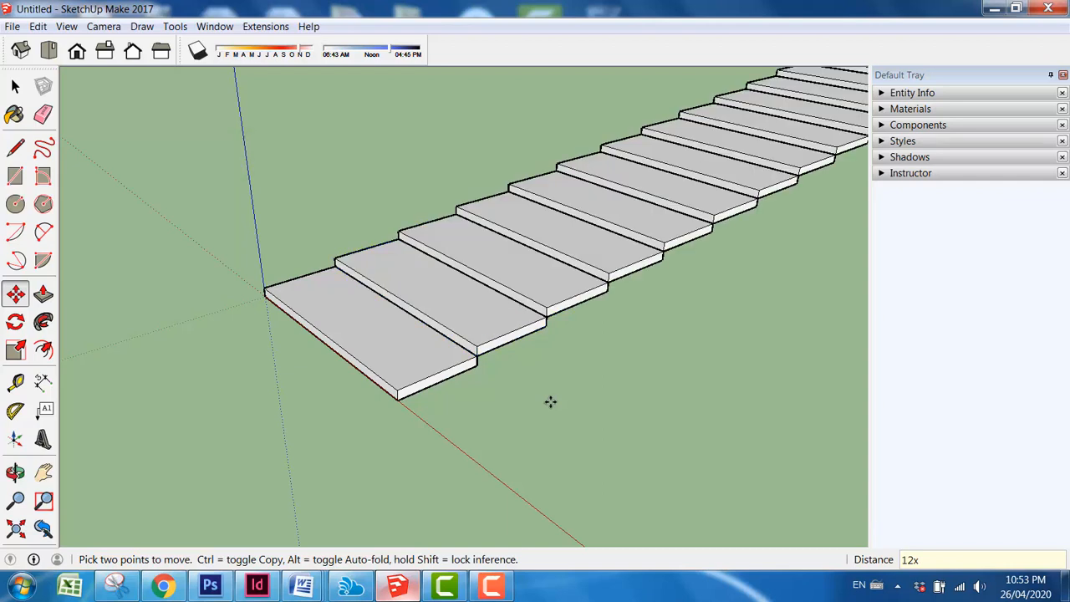
text(5x)
key(Return)
text(3)
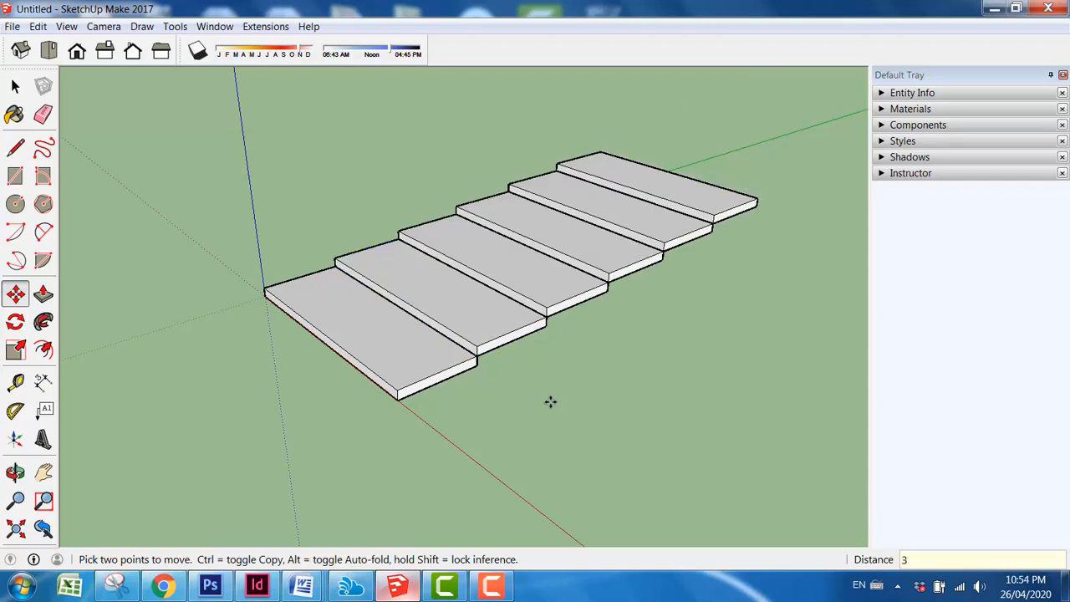
text(x)
key(Return)
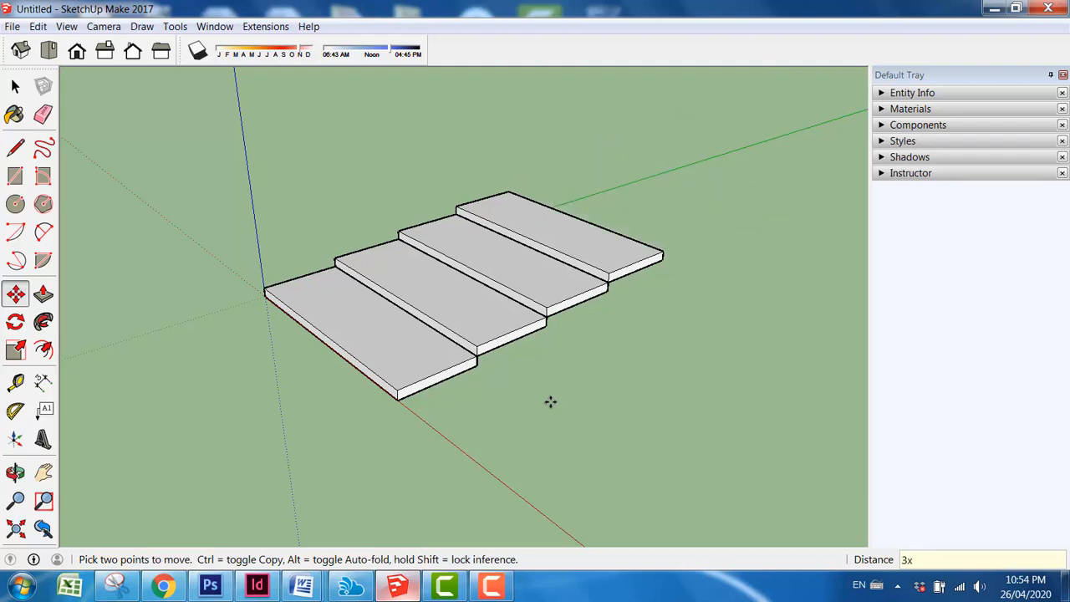
Step: Delete all the stair treads
click(15, 86)
scroll(192, 280, down, 1)
middle_drag(191, 280, 317, 316)
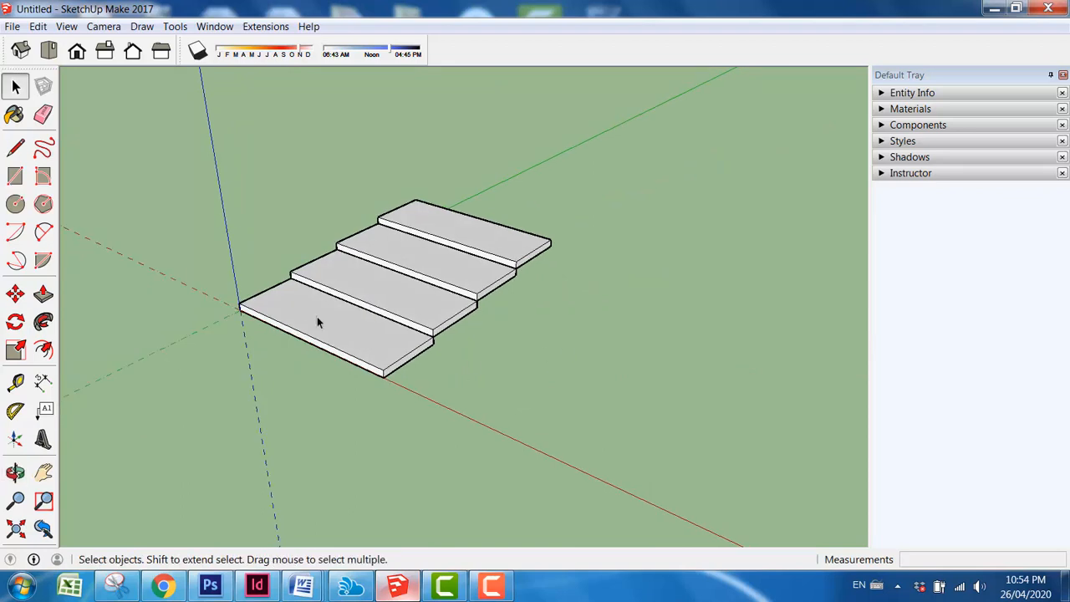
drag(166, 154, 656, 434)
key(Delete)
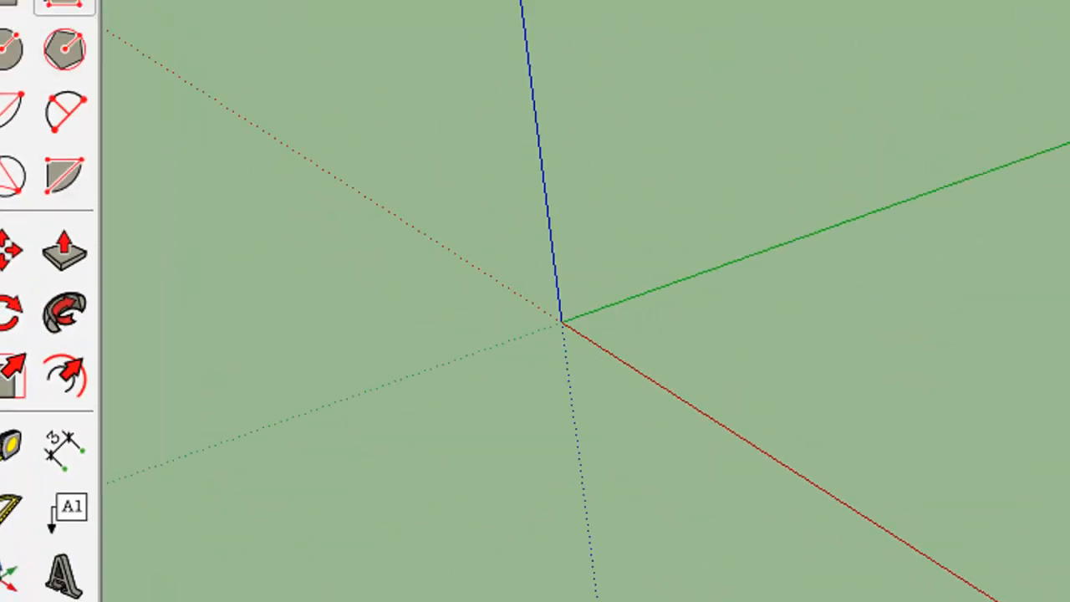
Step: Draw a rectangle of about 83.29 by 70.94 m from the origin and pull it up about 71.53 m into a box
click(15, 176)
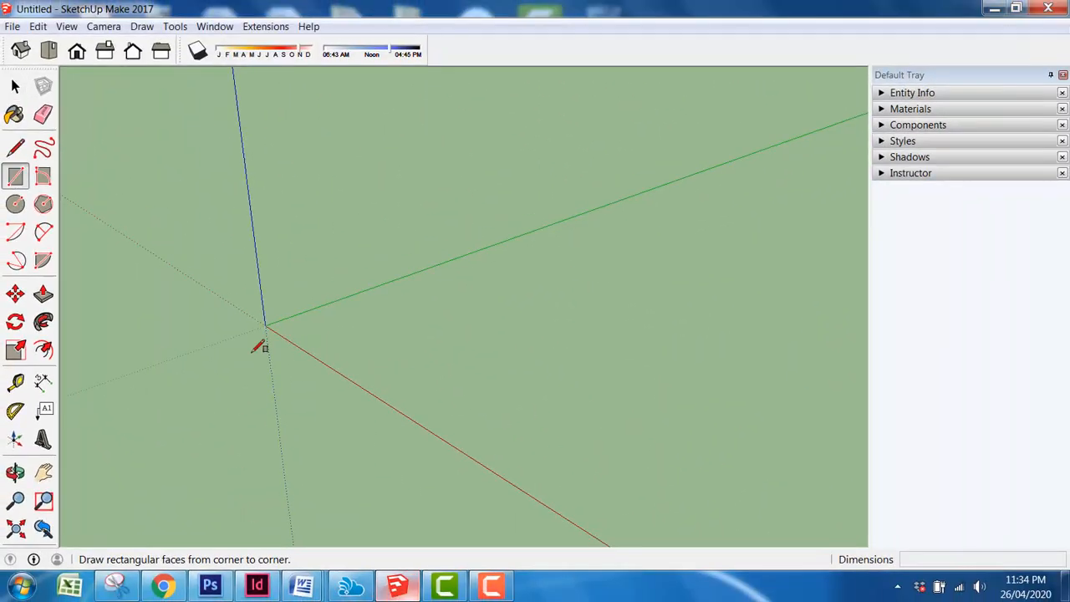
click(562, 322)
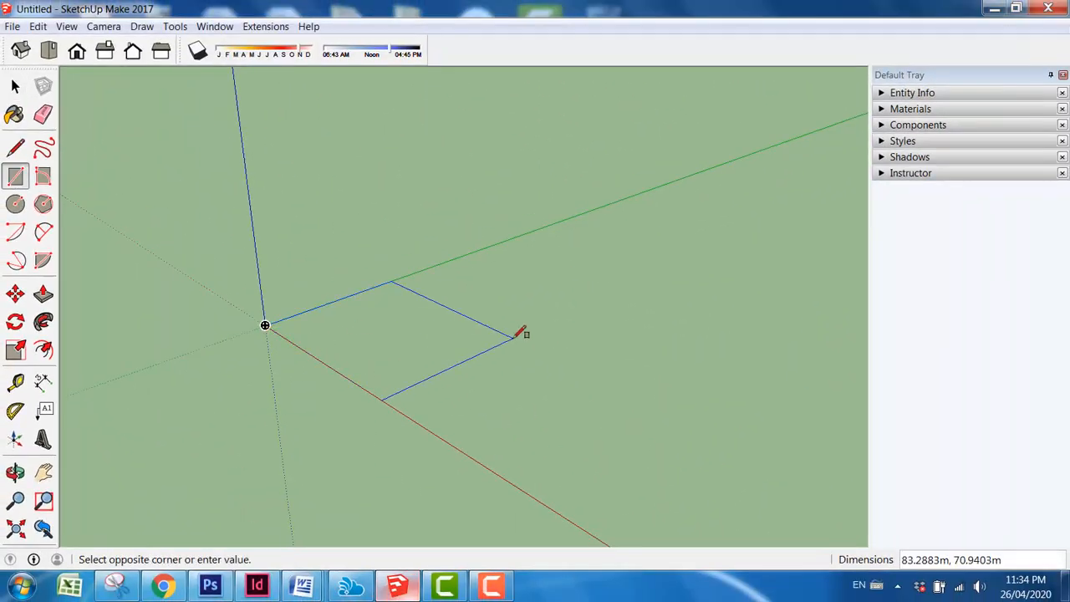
click(513, 338)
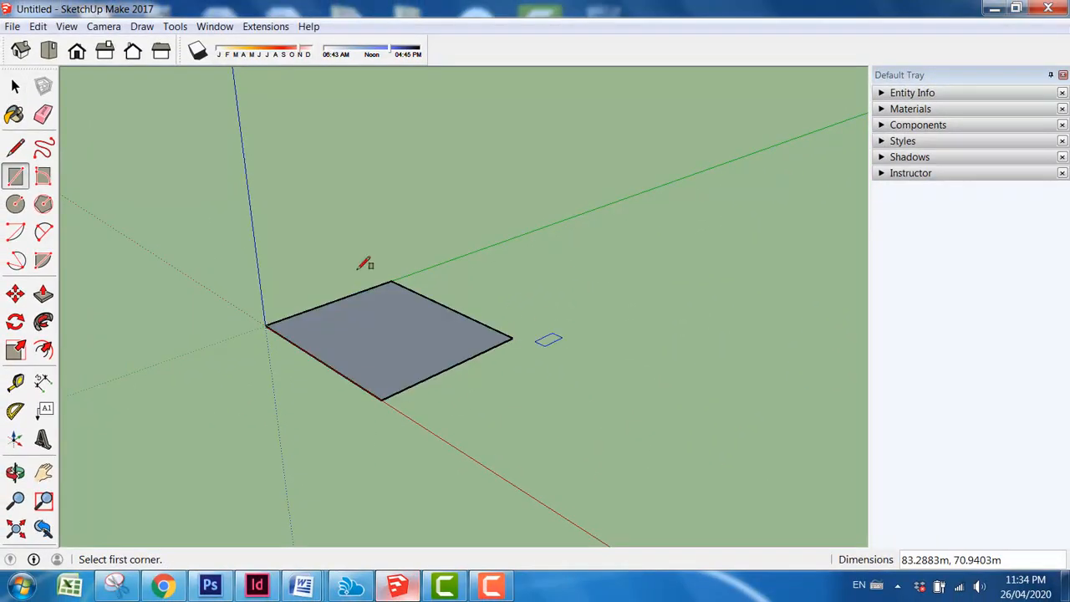
click(44, 294)
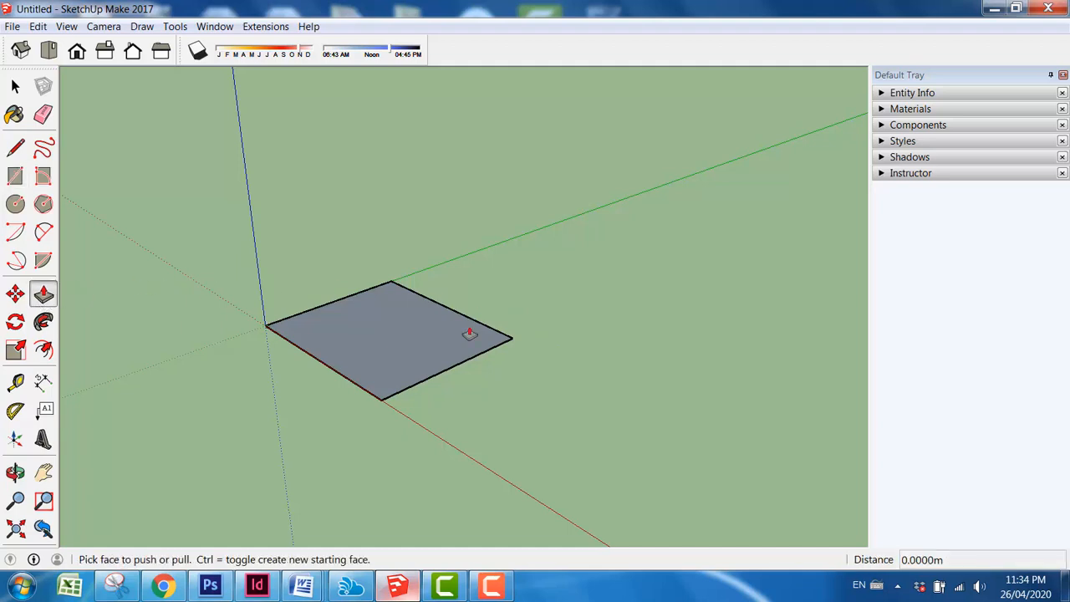
click(418, 371)
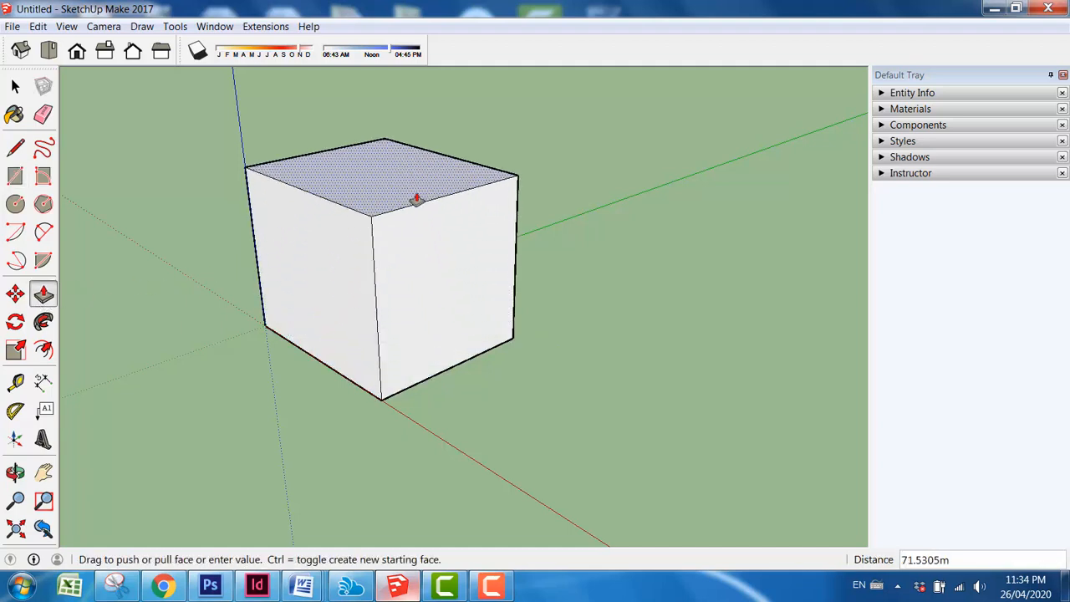
click(417, 199)
Step: Draw a rectangle of about 47.46 by 43.07 m on the box face along the red axis and one about 52.54 m square on the adjacent side face
middle_drag(426, 232, 423, 385)
click(15, 176)
scroll(362, 232, up, 2)
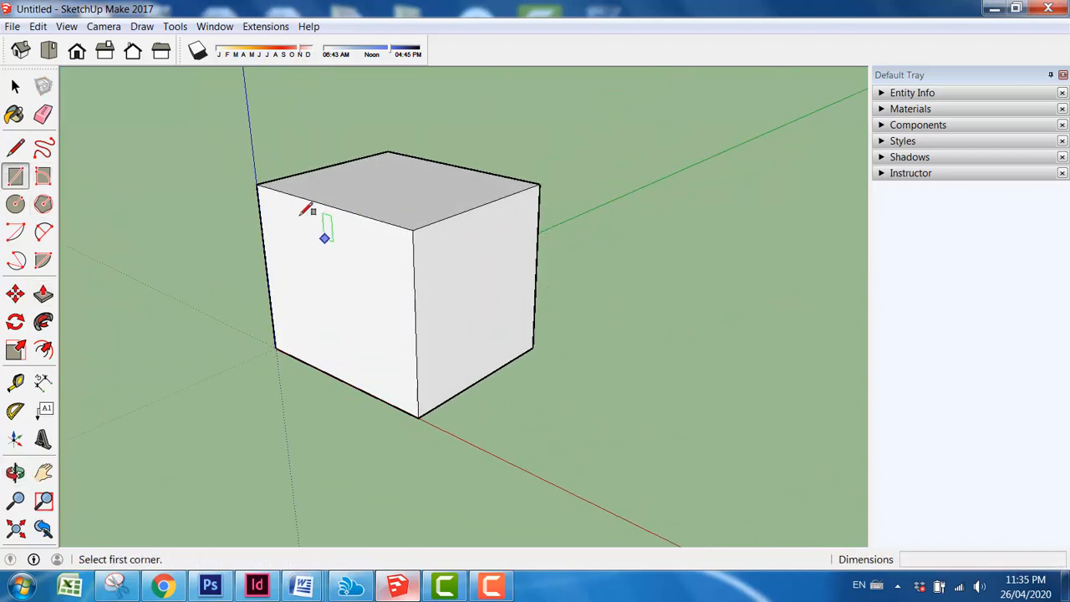
click(290, 215)
click(385, 353)
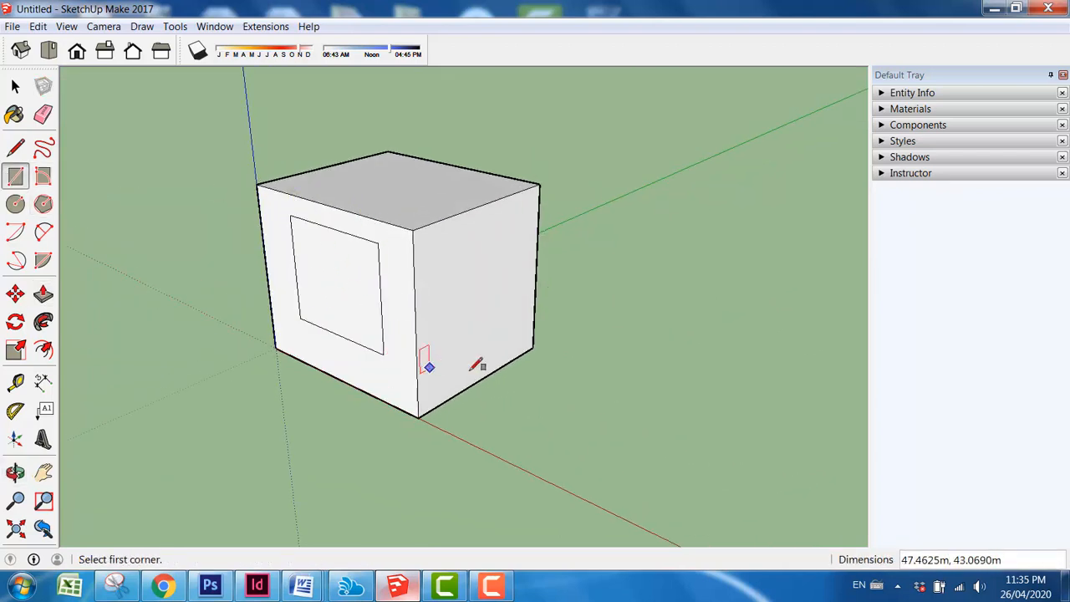
click(432, 251)
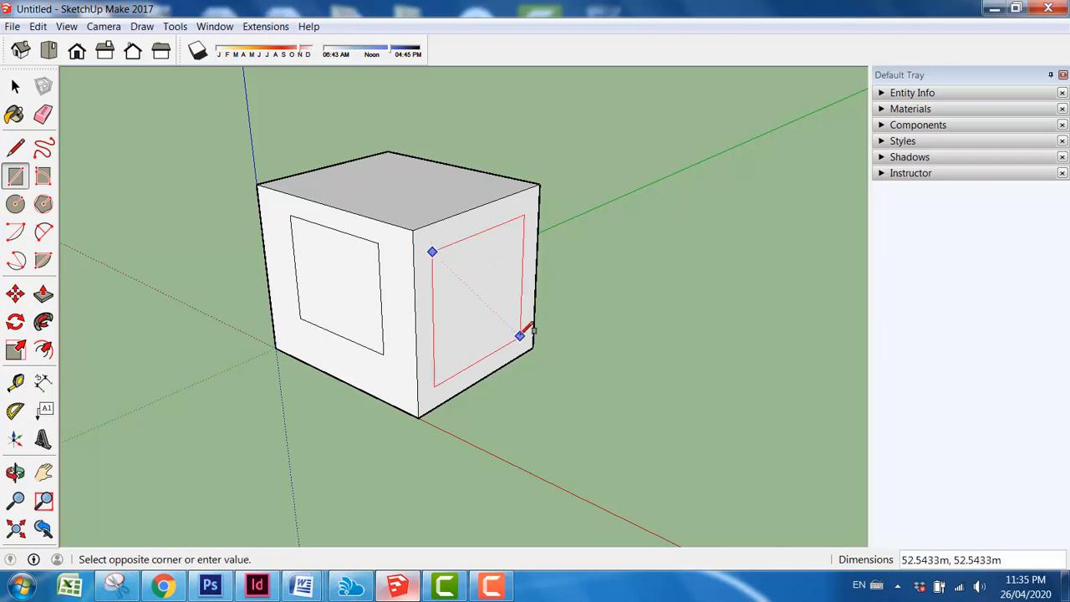
click(520, 333)
middle_drag(466, 239, 355, 186)
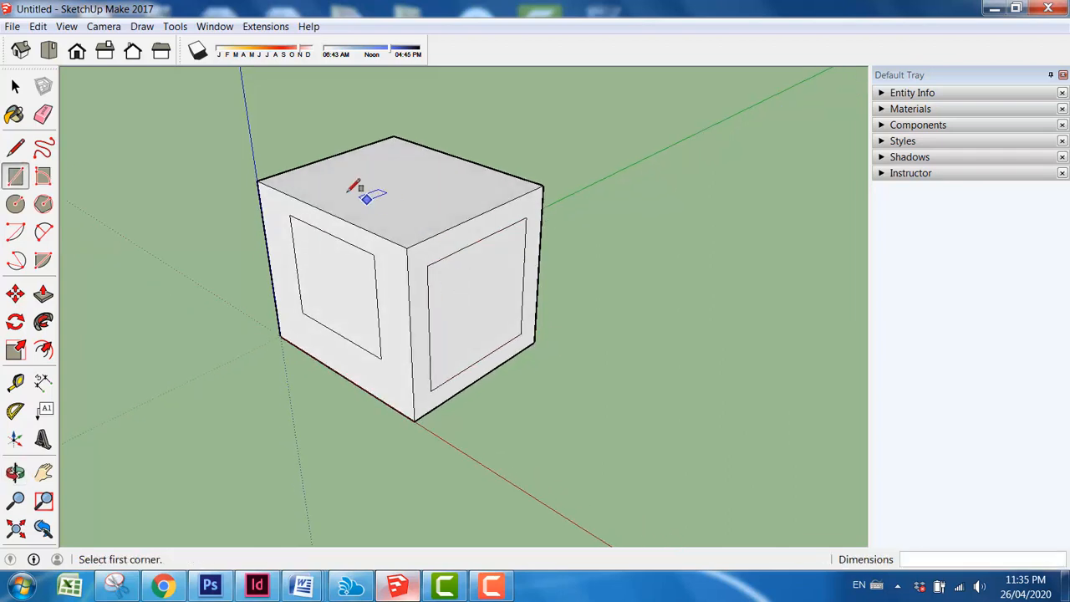
Step: Draw a rectangle of about 56 by 42.22 m on the top face of the box
click(307, 183)
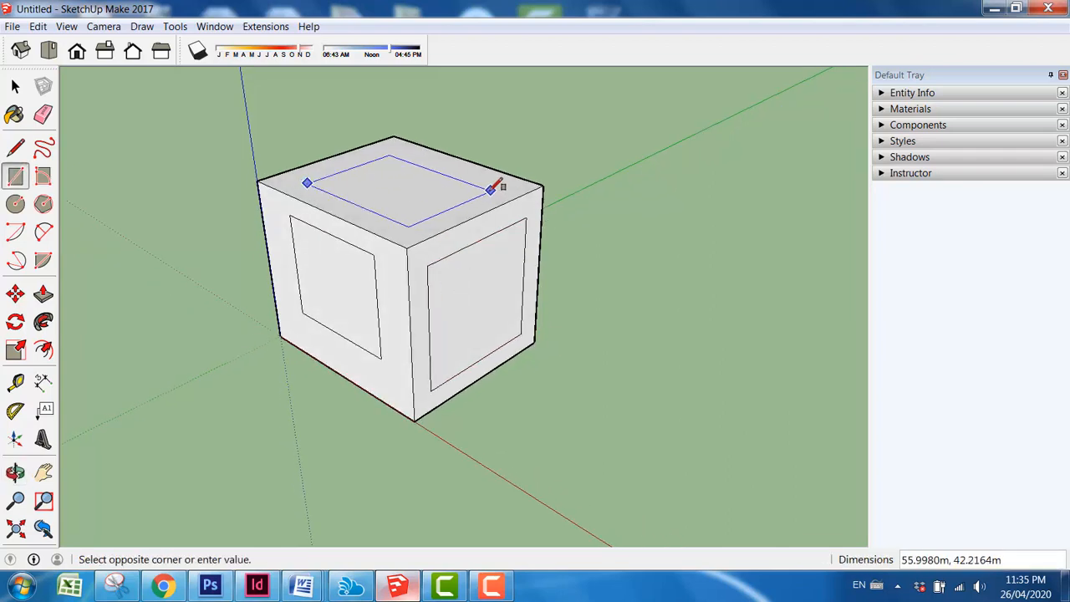
click(490, 191)
Step: Push the rectangle on the box face along the red axis in about 3.32 m, and pull it out about 10.98 m
click(43, 294)
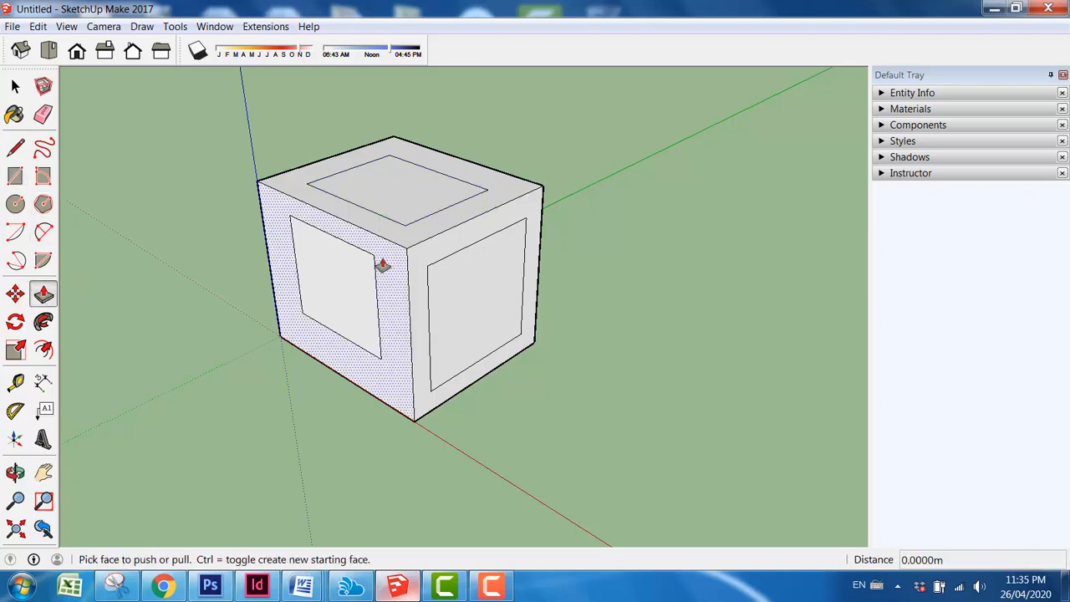
click(316, 300)
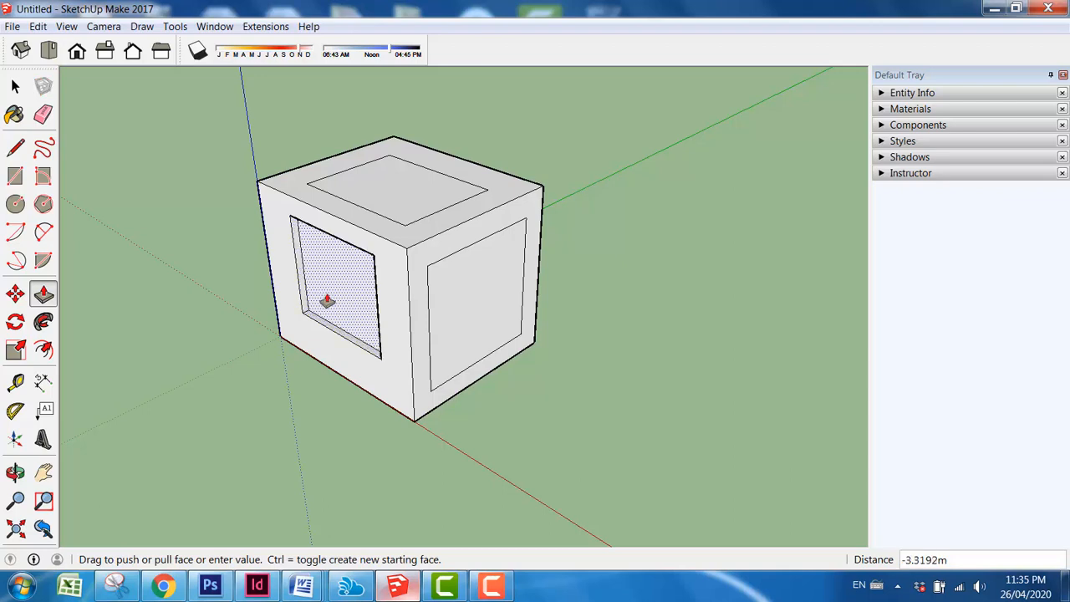
click(326, 301)
click(318, 316)
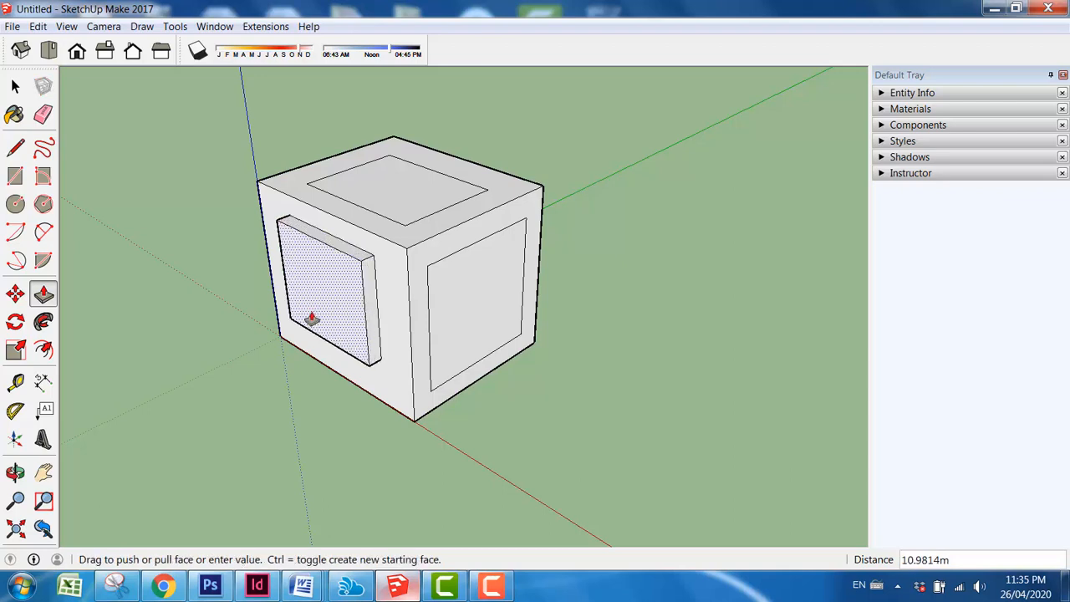
click(326, 318)
Step: Push the rectangle on the adjacent side face in about 7.56 m and pull the top rectangle up into a raised block
click(462, 311)
click(457, 308)
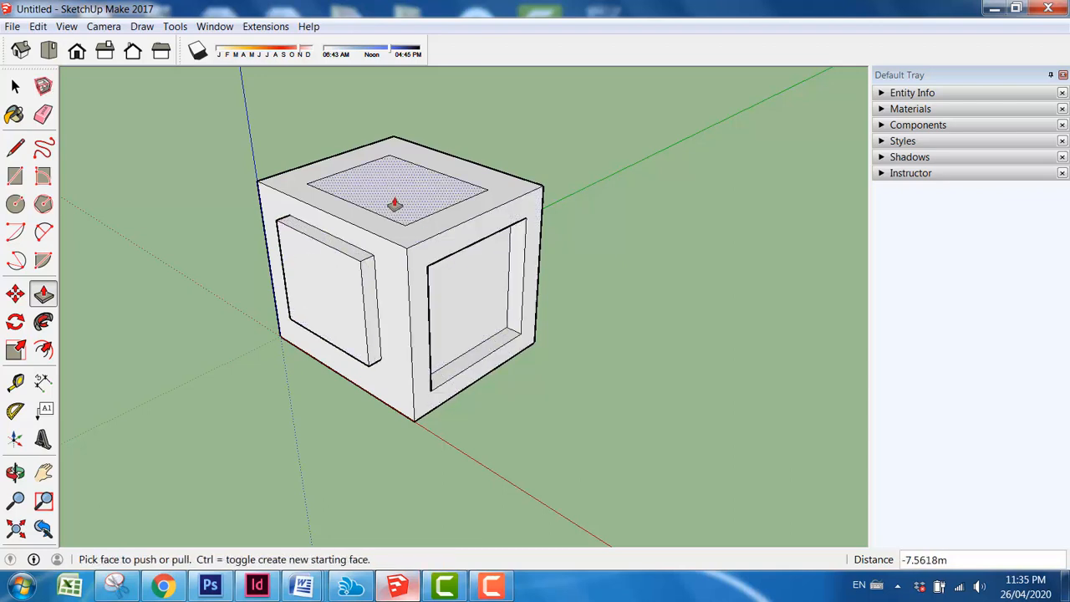
click(393, 207)
click(408, 199)
middle_drag(408, 199, 430, 220)
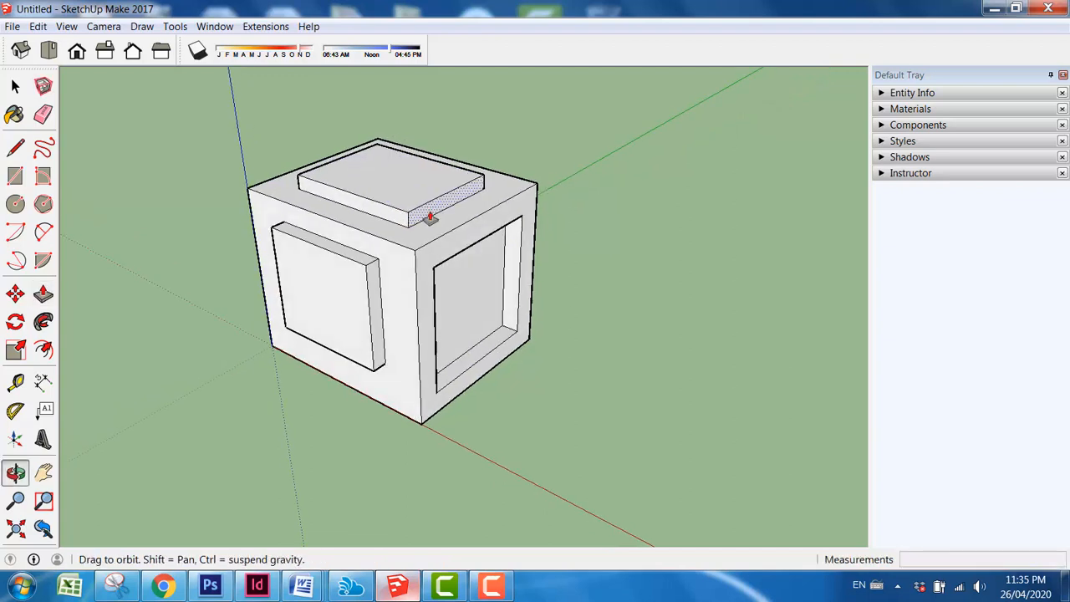
Step: Draw a diagonal line about 9.85 m long across the upper corner of the box face along the red axis
key(l)
scroll(422, 248, up, 3)
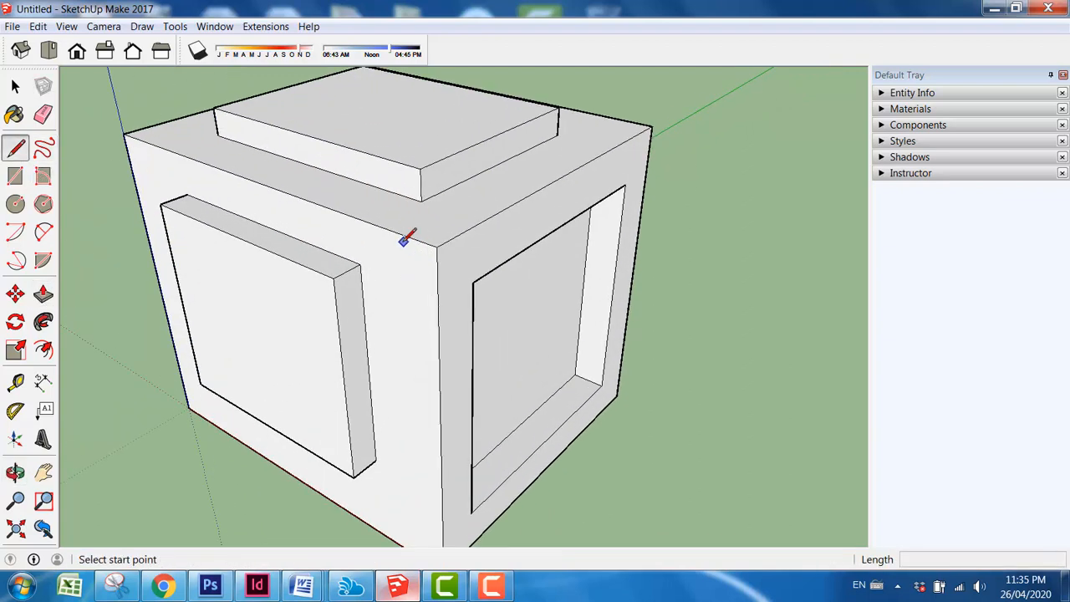
click(402, 235)
click(437, 287)
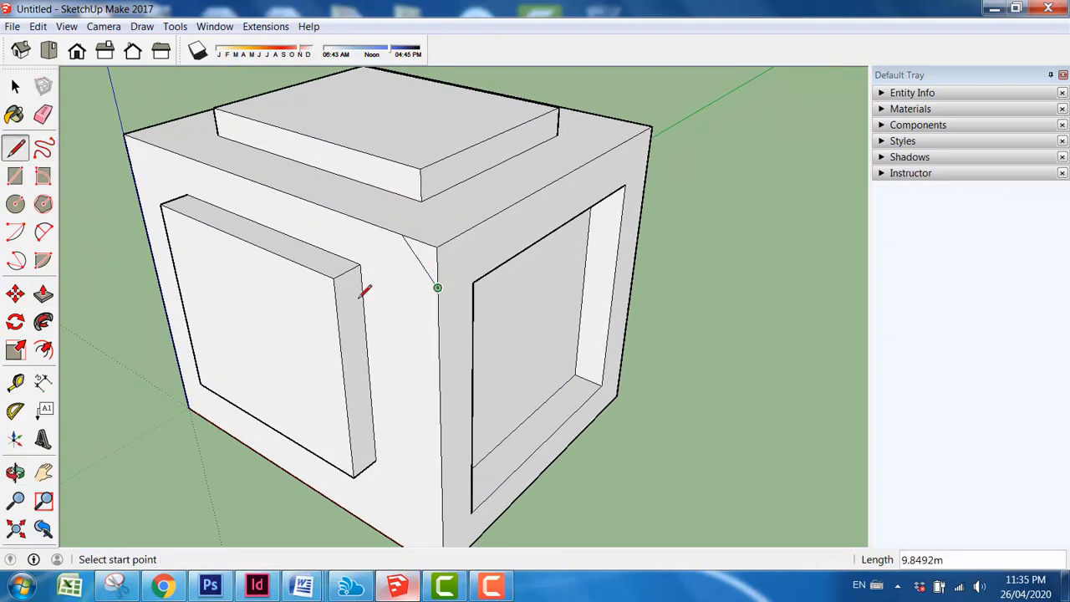
Step: Push the corner triangle back about 70.94 m to the far end of the box to chamfer the top edge
key(space)
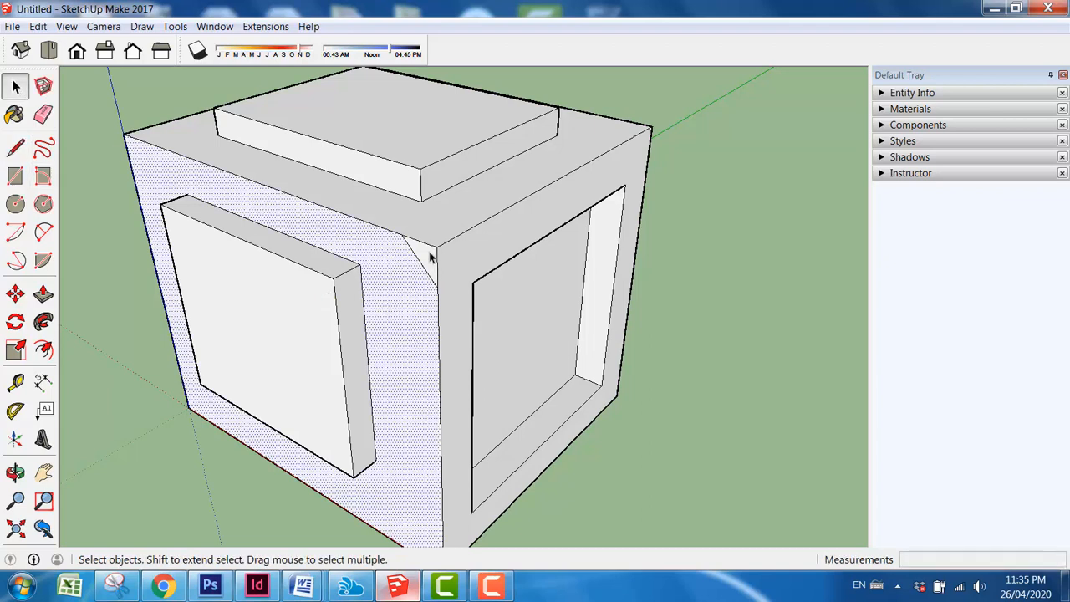
click(424, 262)
click(426, 260)
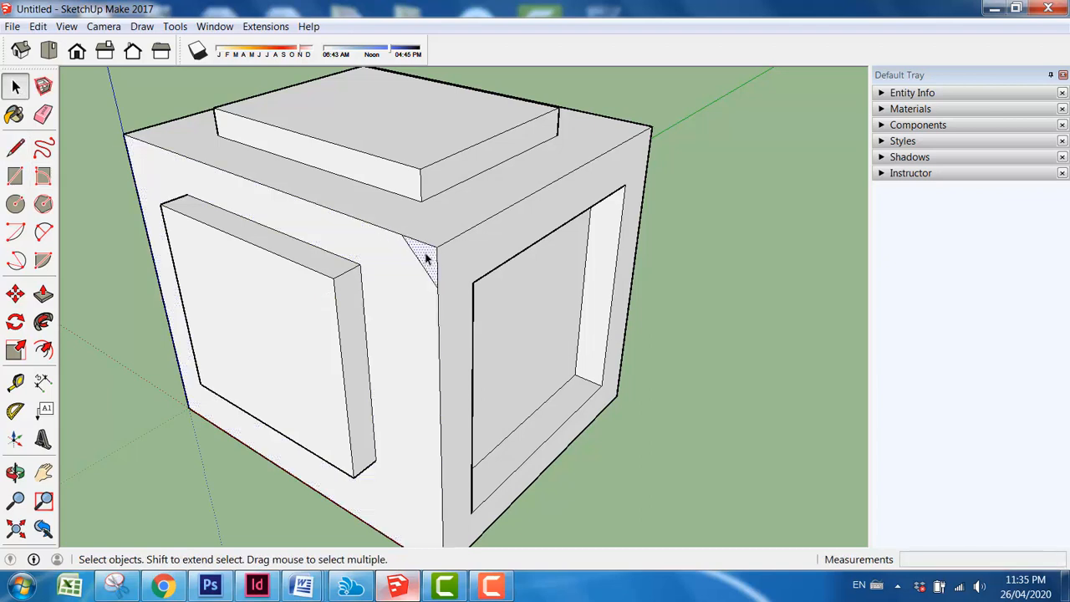
click(44, 294)
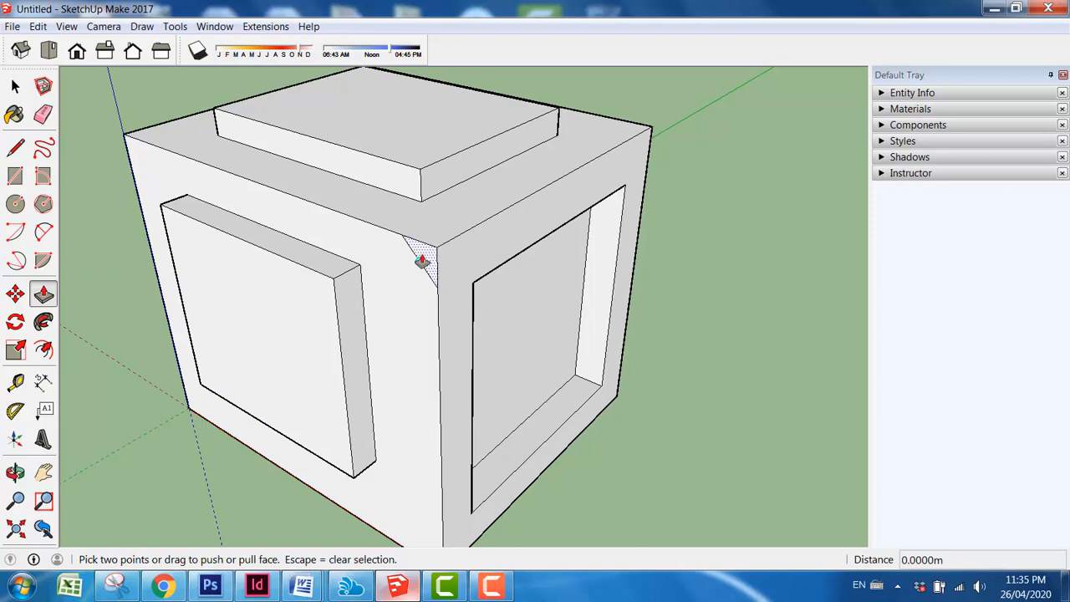
click(425, 259)
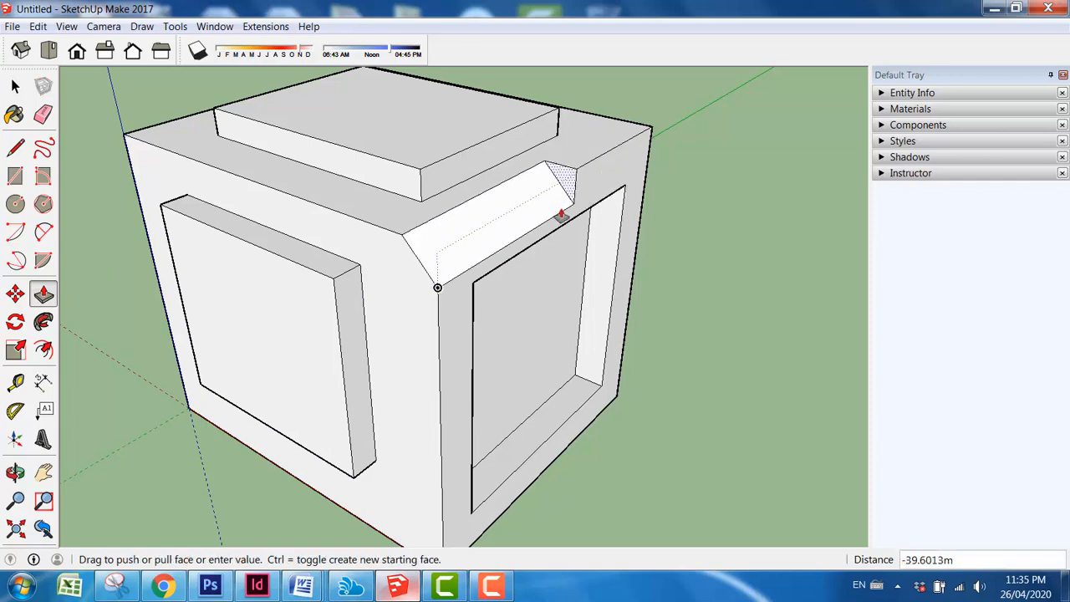
click(649, 136)
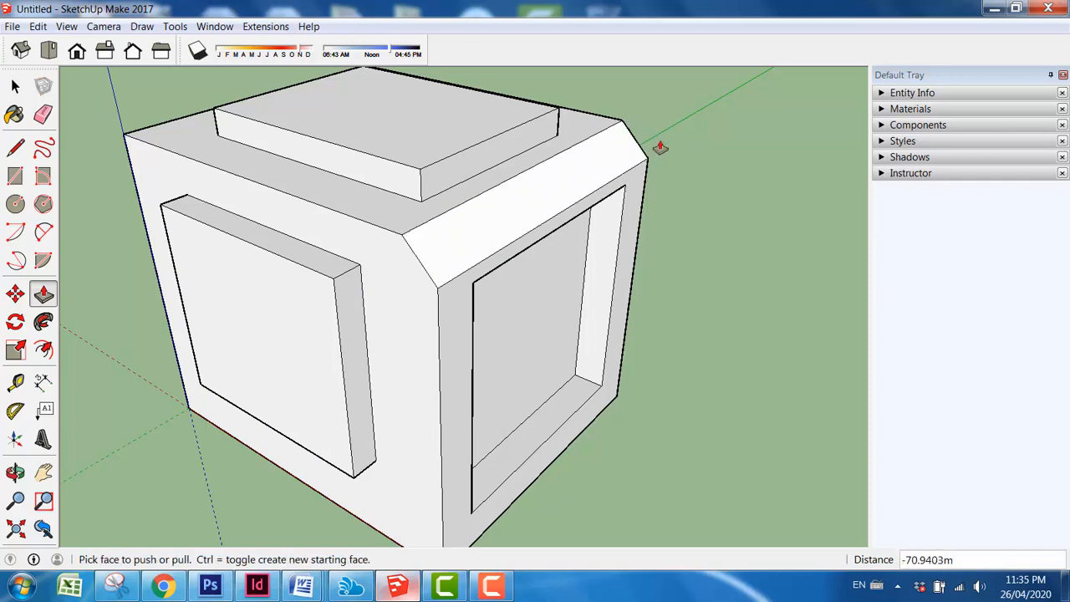
scroll(416, 307, down, 2)
middle_drag(415, 307, 356, 306)
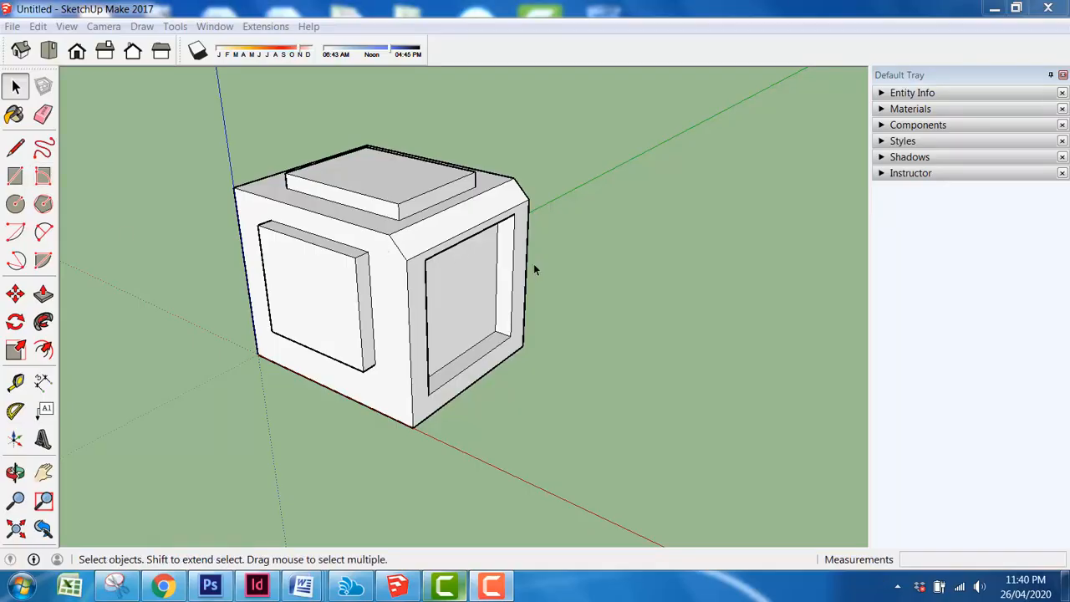
Step: Delete the whole box with its recesses and raised blocks
middle_drag(534, 269, 496, 277)
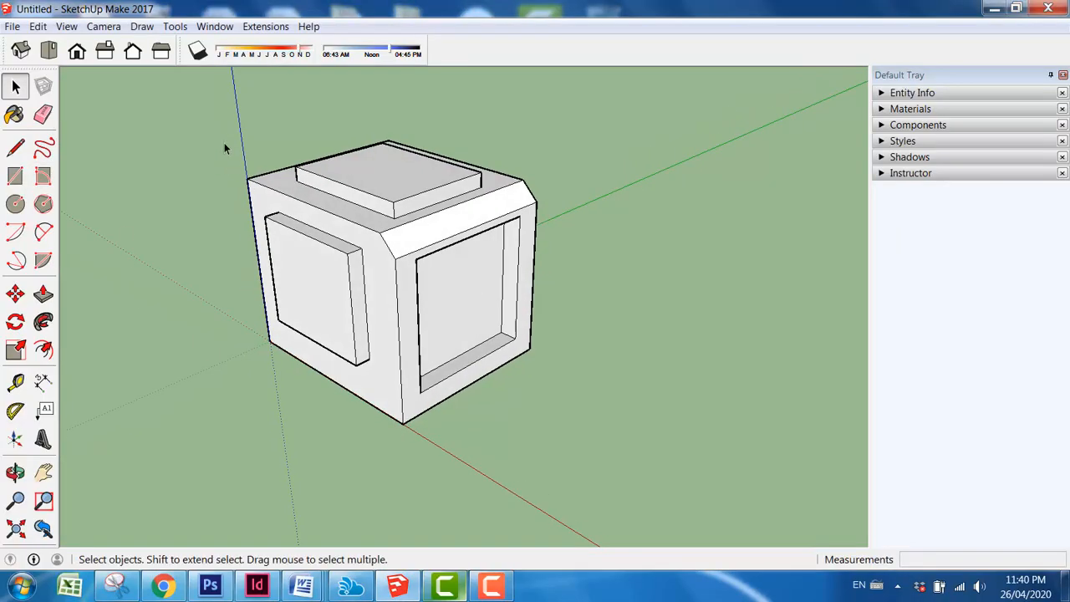
drag(224, 143, 634, 457)
key(Delete)
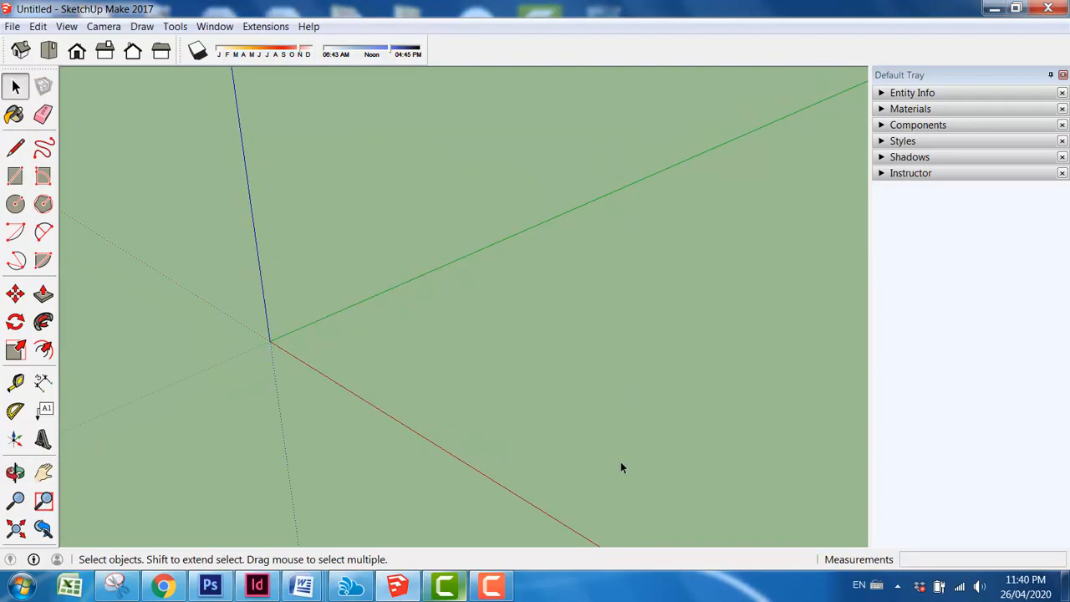
Step: Draw a 20 by 10 m rectangle on the ground from the origin
click(16, 176)
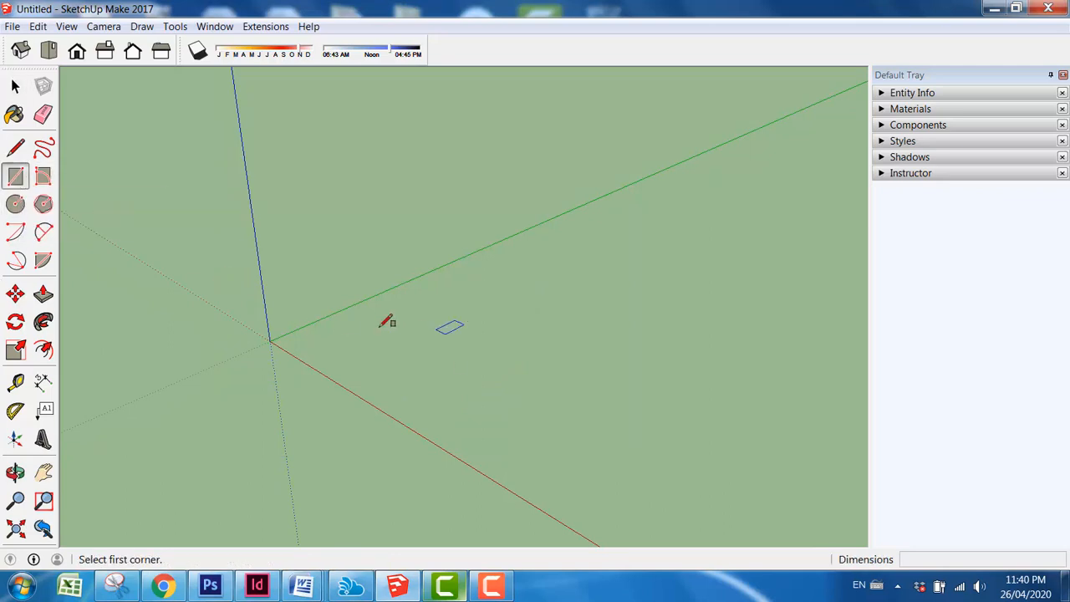
click(270, 340)
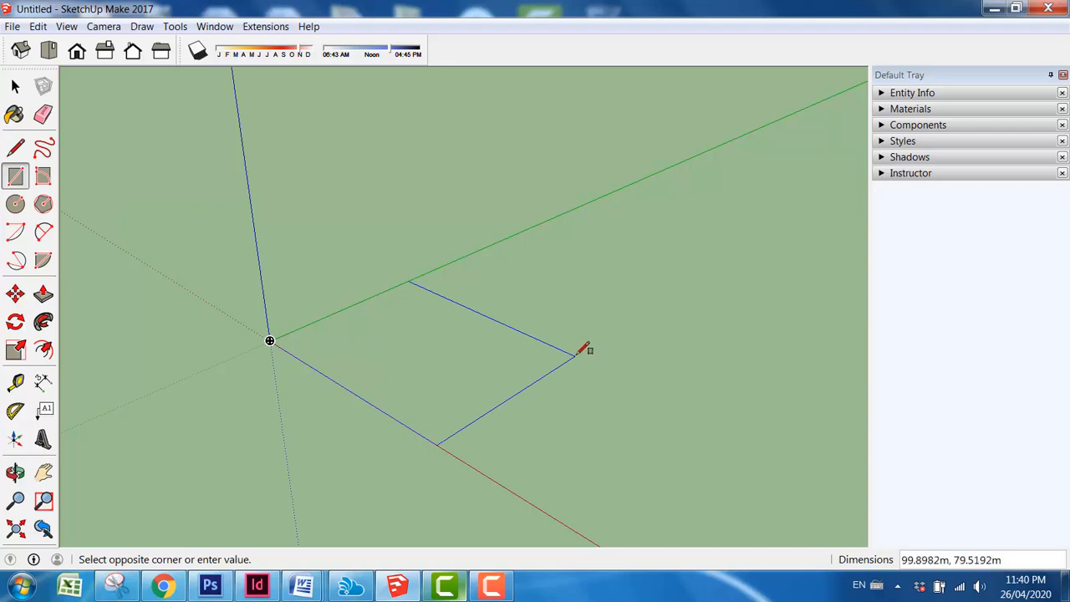
scroll(565, 320, down, 1)
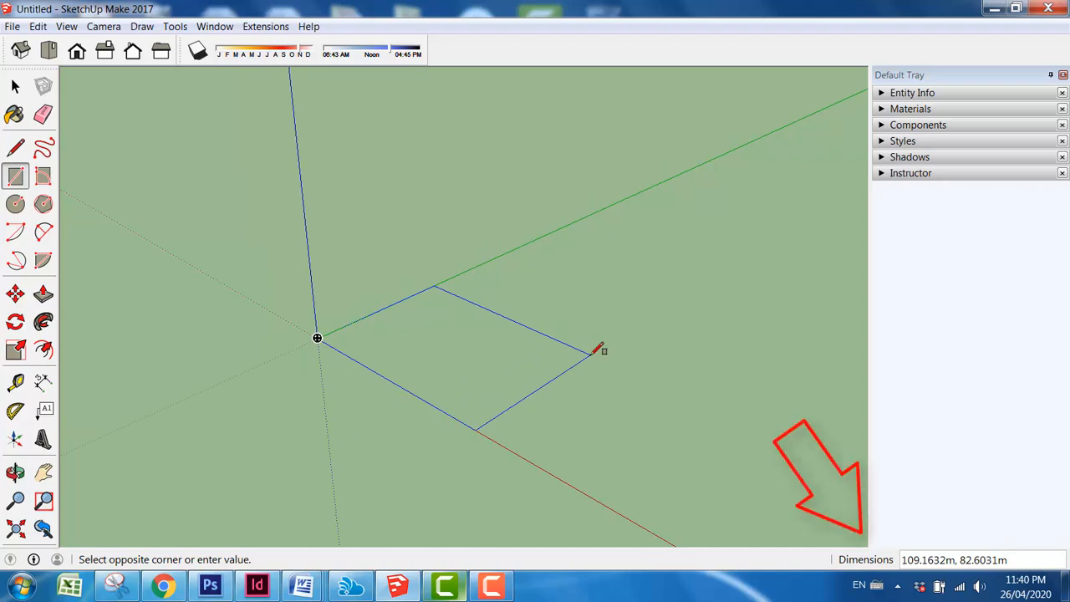
text(20,10)
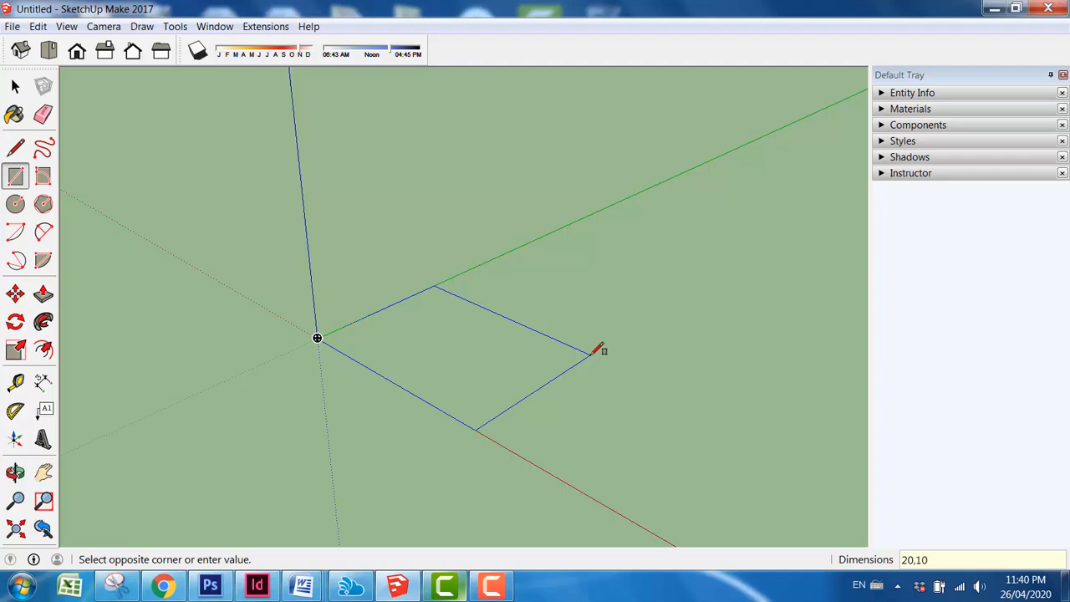
key(Return)
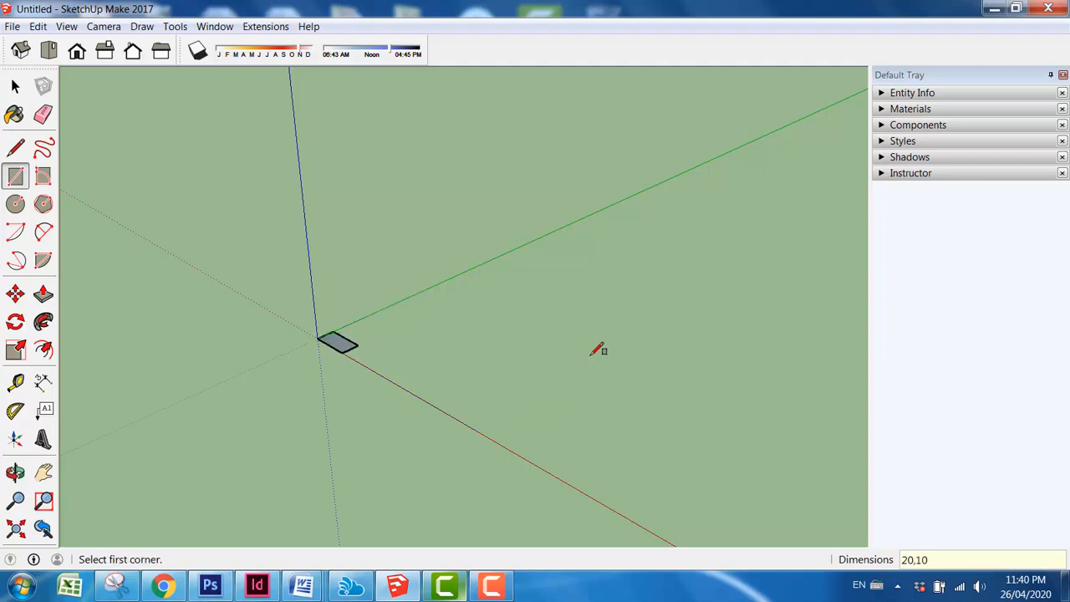
click(15, 86)
scroll(311, 339, up, 5)
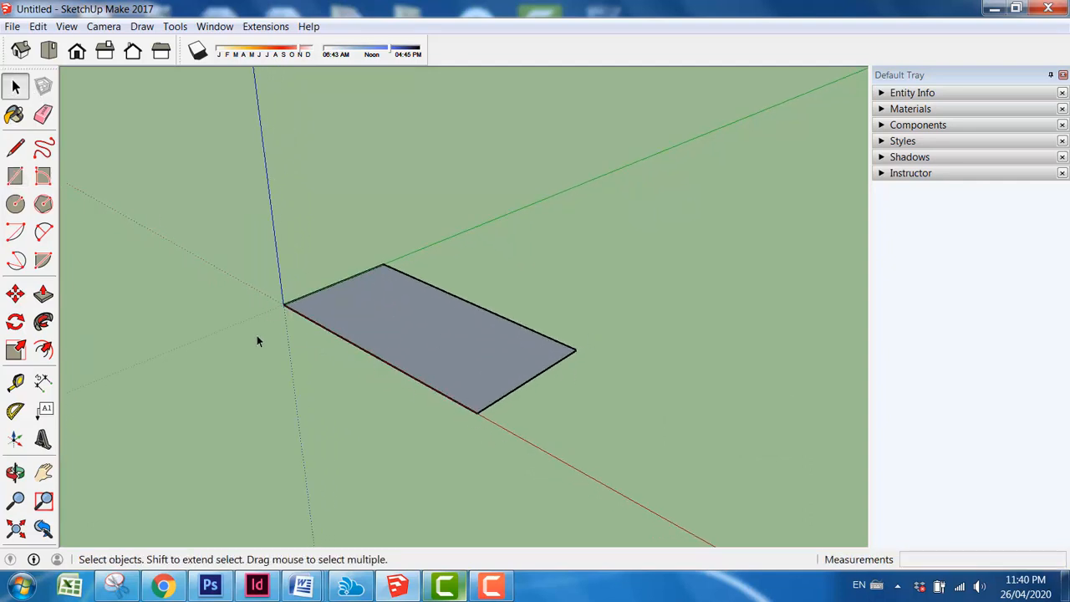
Step: Pull the rectangle up into a box, entering heights of 5 m, 8 m and finally 10 m
click(42, 294)
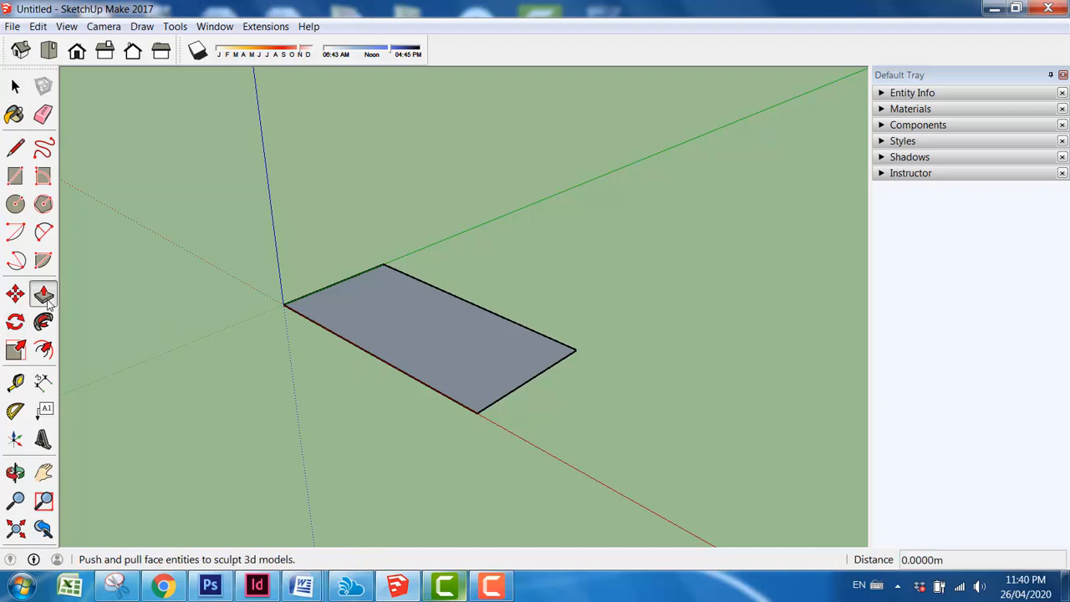
click(394, 330)
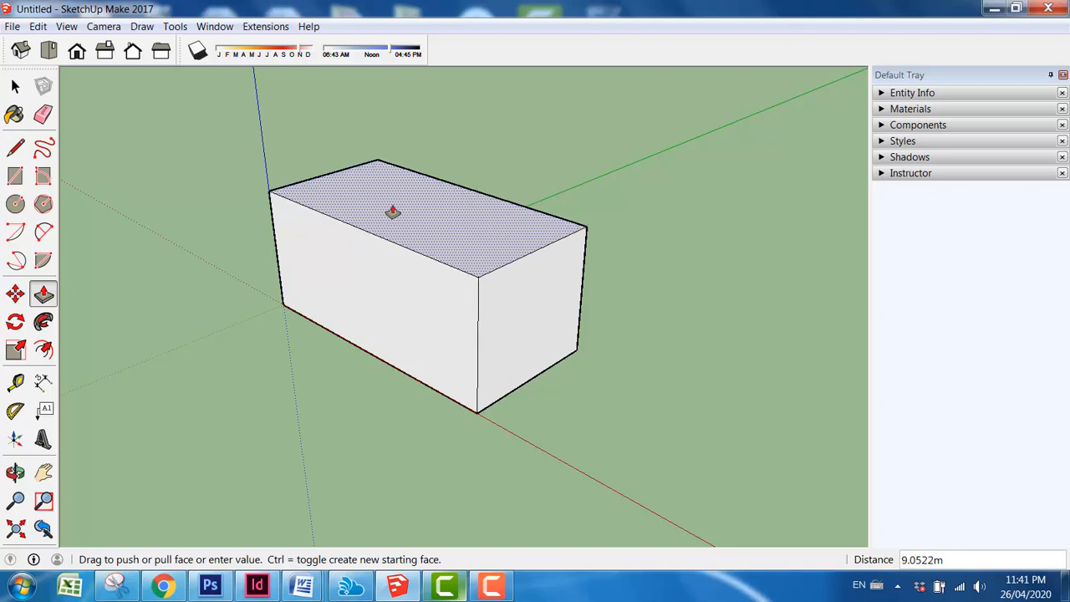
text(5)
key(Return)
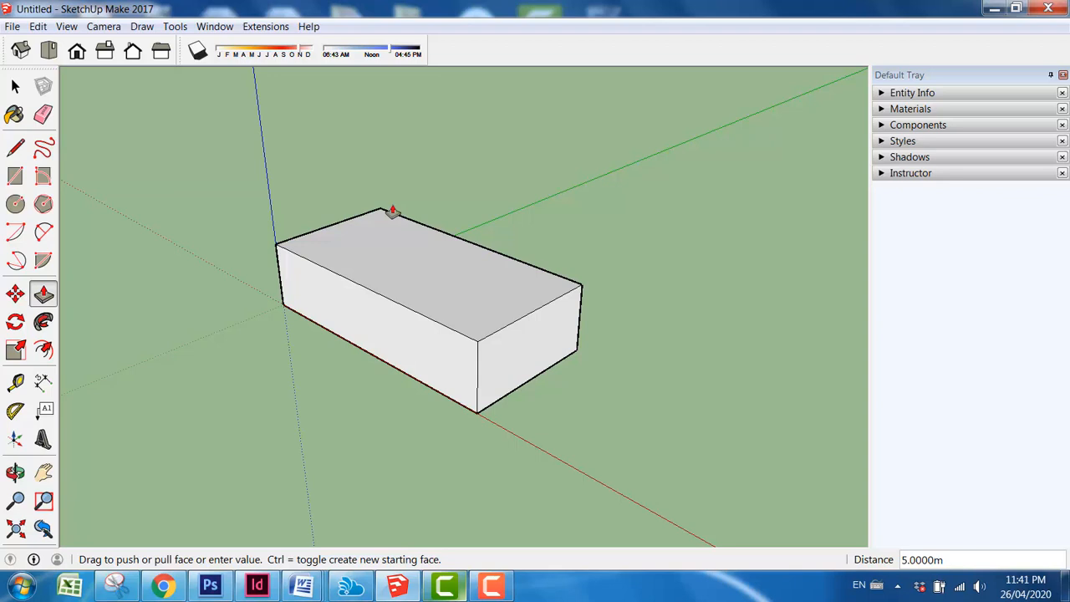
text(8)
key(Return)
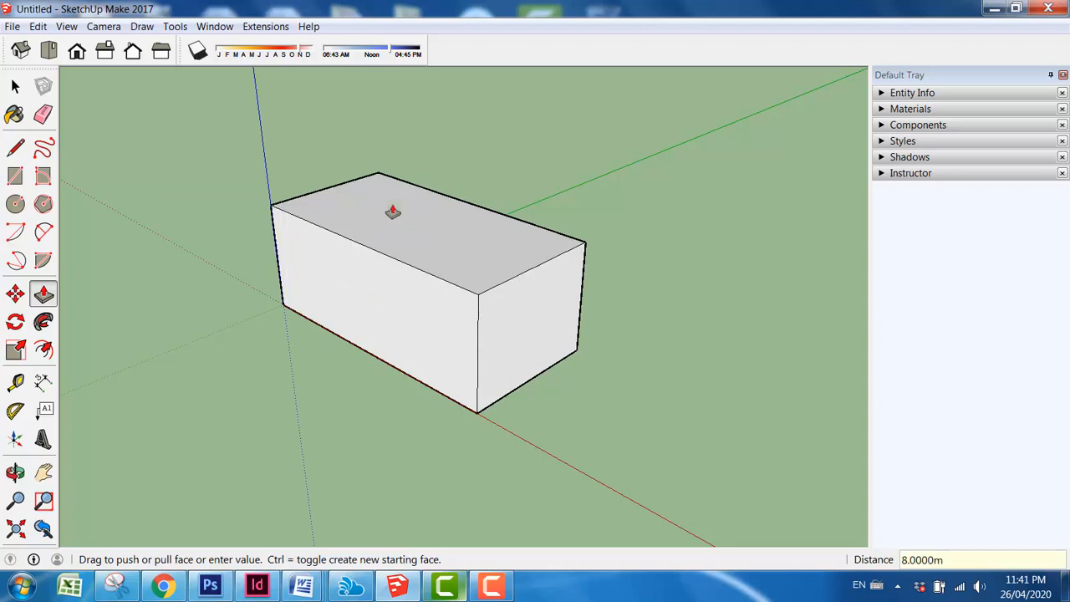
text(10)
key(Return)
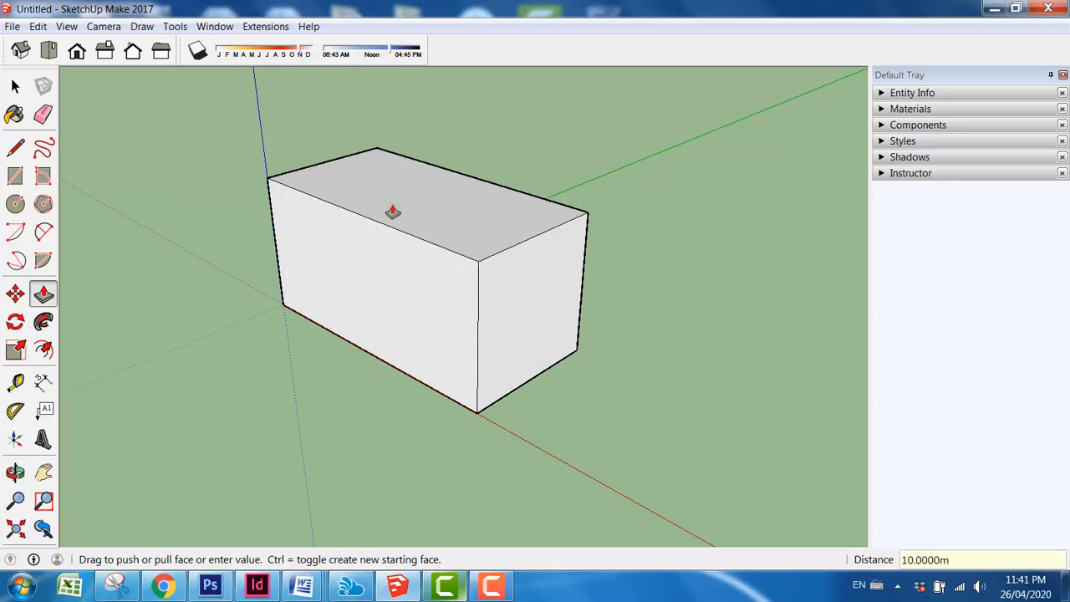
click(15, 86)
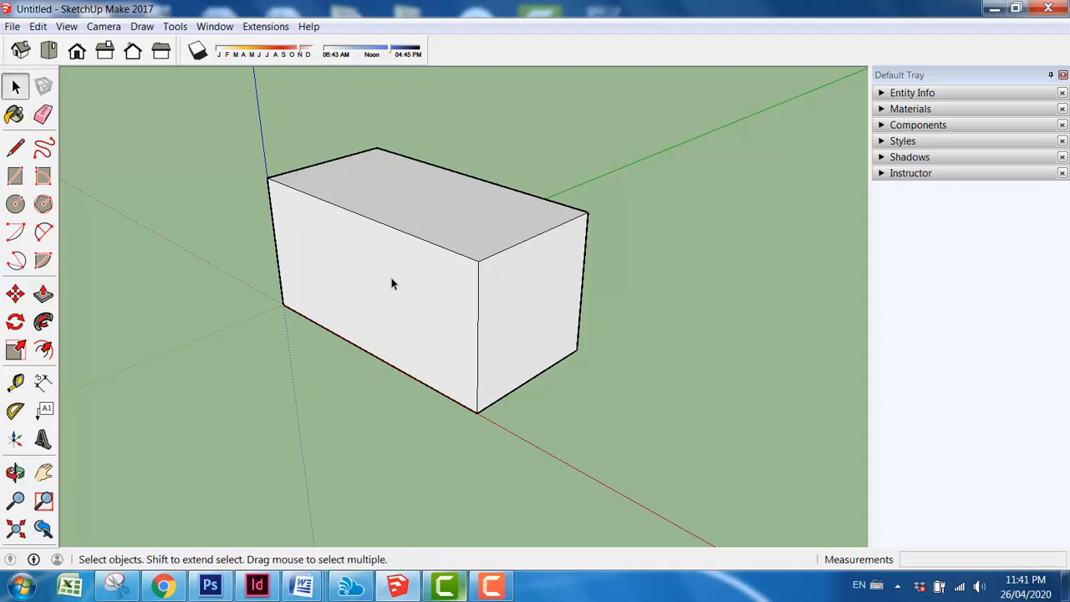
Step: Dimension the box's bottom edge along the red axis and its vertical edge at the origin
click(43, 382)
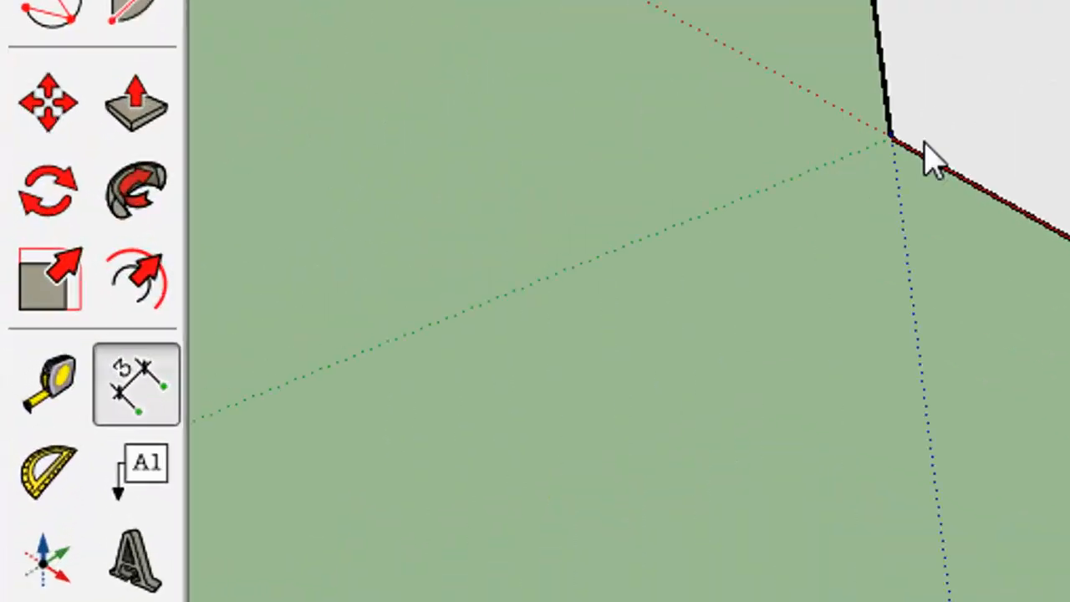
click(890, 135)
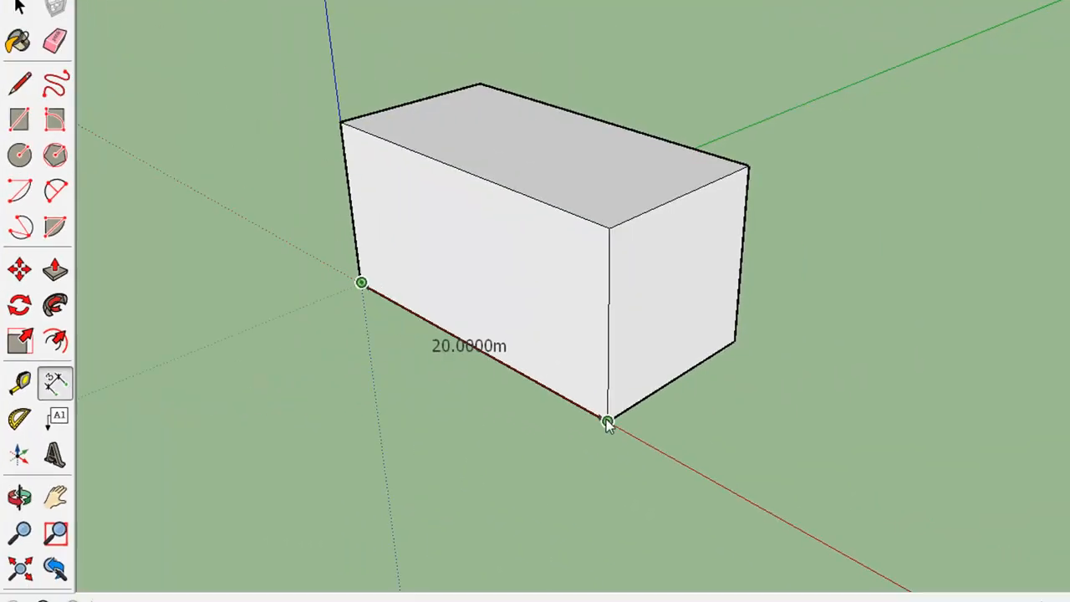
click(607, 423)
click(538, 456)
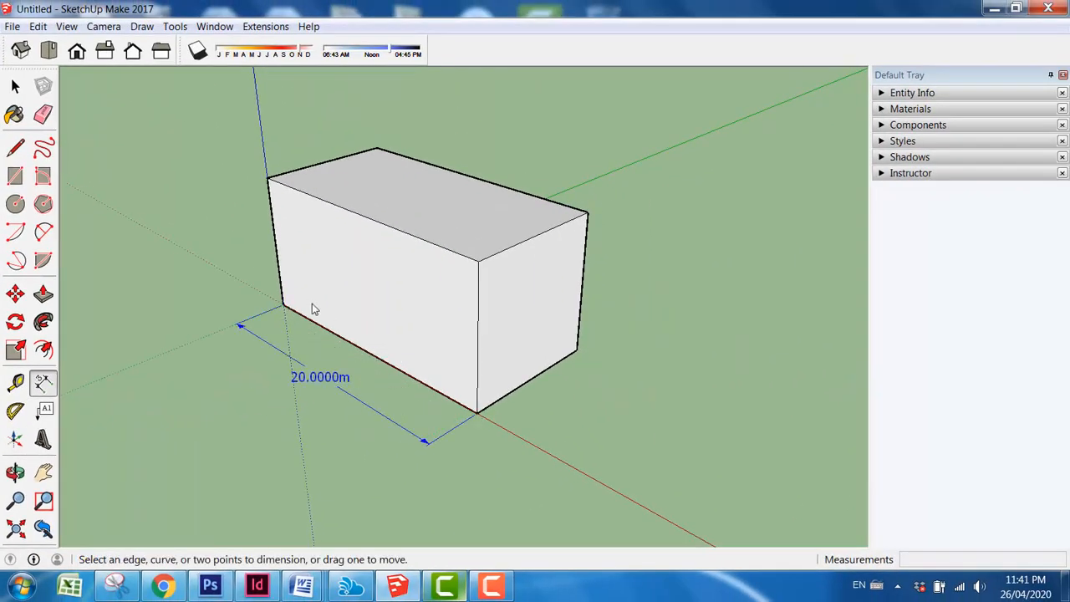
click(283, 304)
click(266, 177)
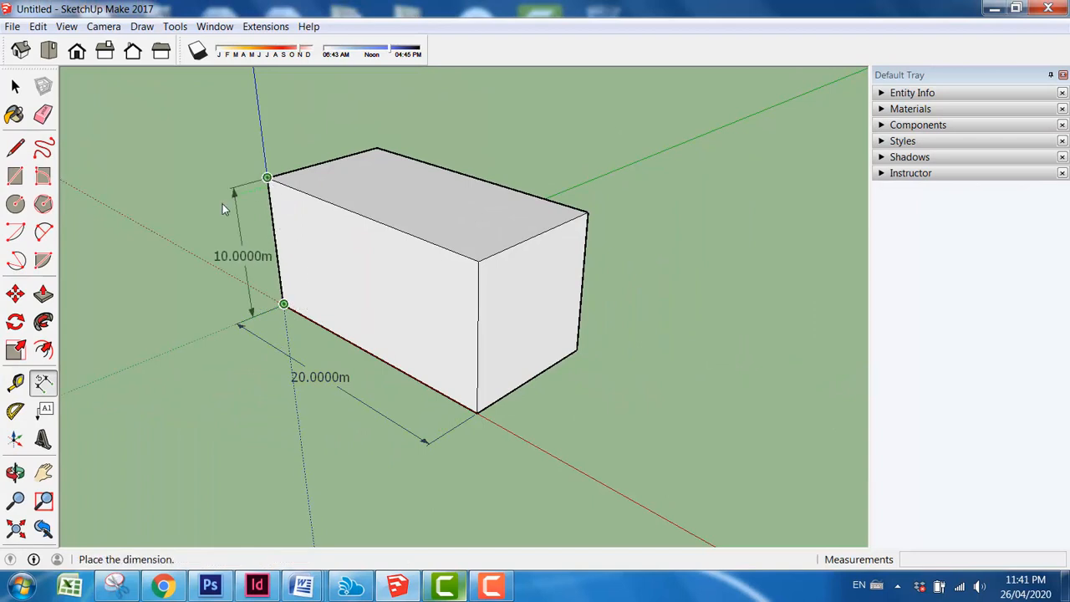
click(237, 202)
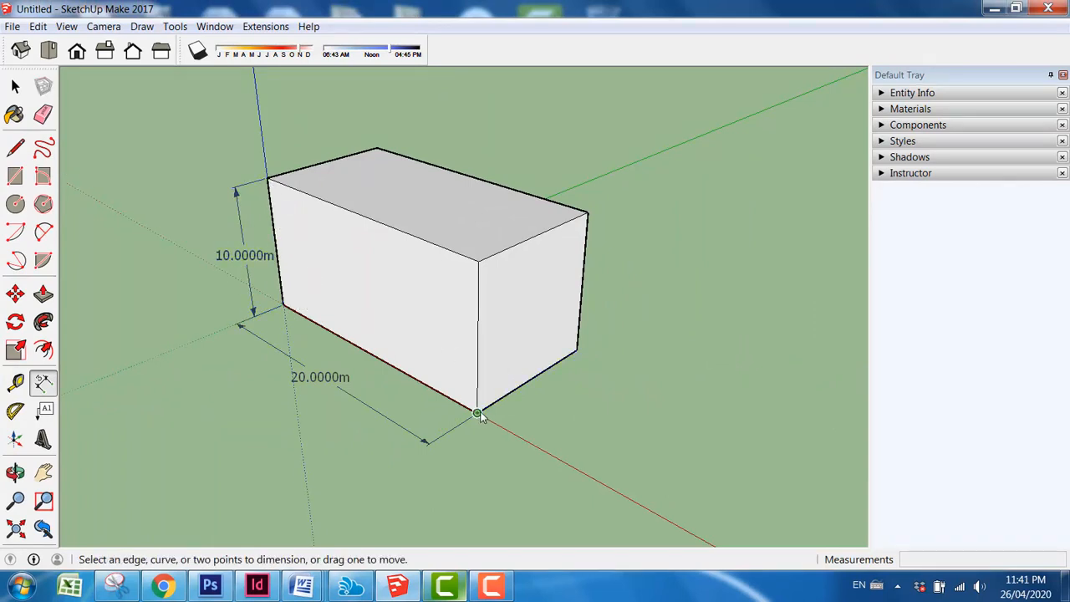
Step: Dimension the bottom edge of the box's short side, placing the dimension outside the box
click(477, 413)
click(576, 349)
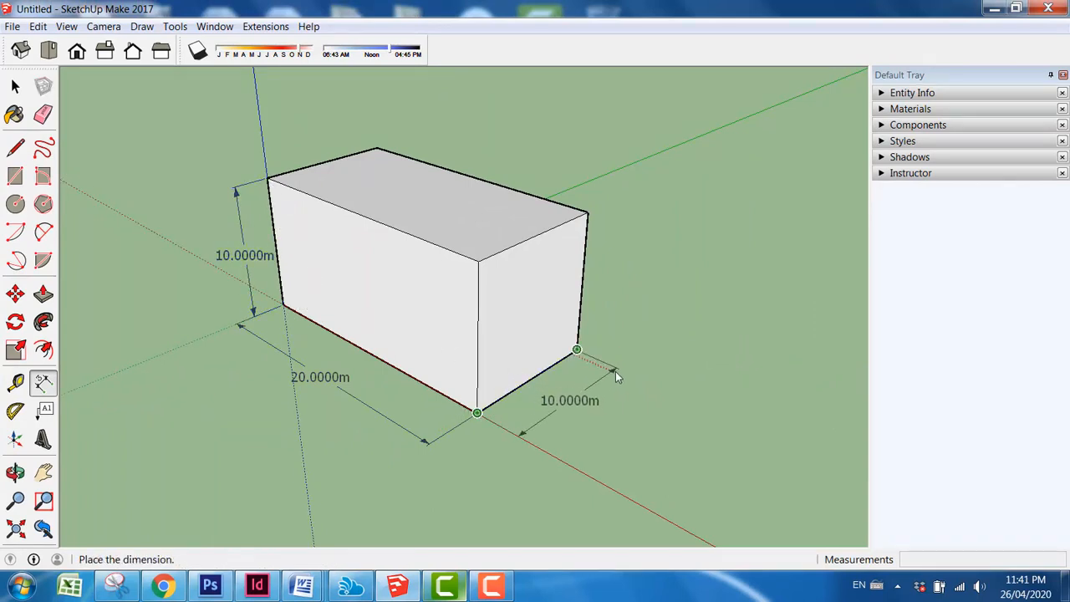
click(616, 371)
click(15, 86)
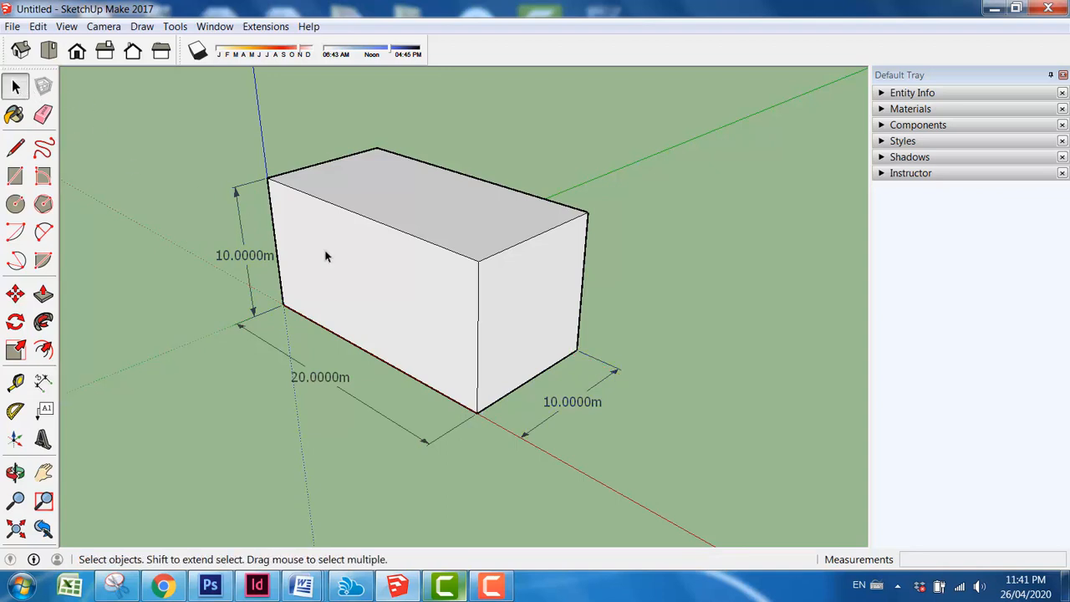
Step: Create a horizontal guide line 5 m above the bottom edge of the box's long front face
middle_drag(261, 407, 335, 334)
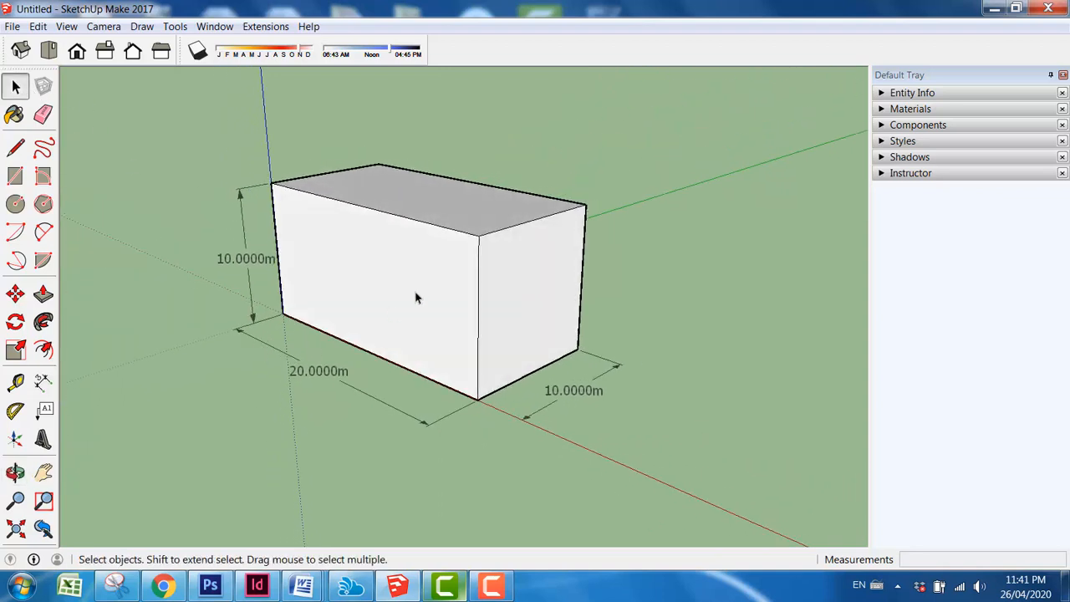
scroll(393, 307, up, 2)
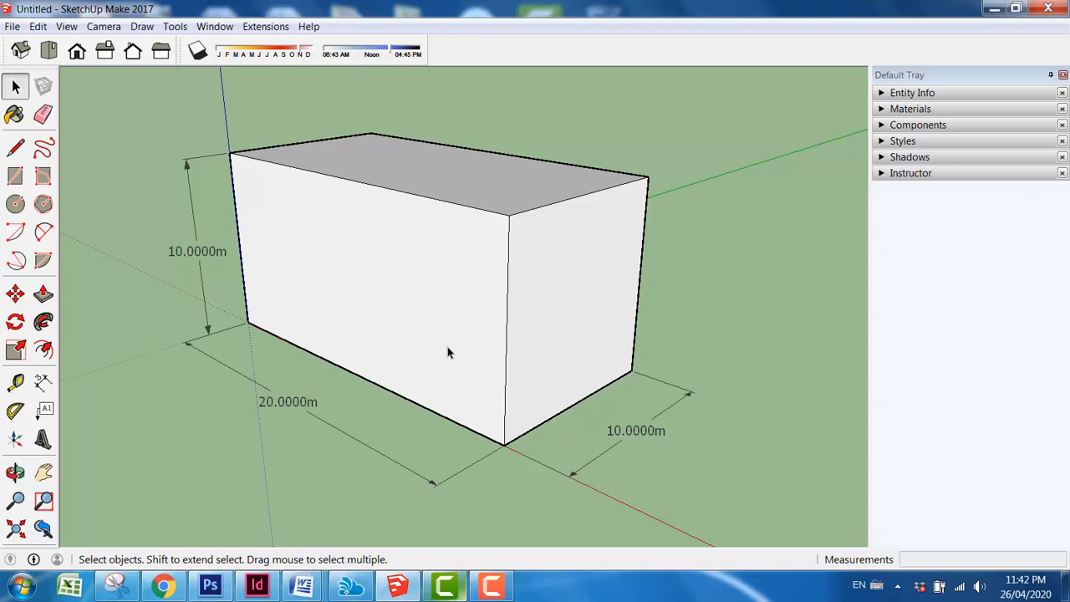
middle_drag(414, 332, 440, 327)
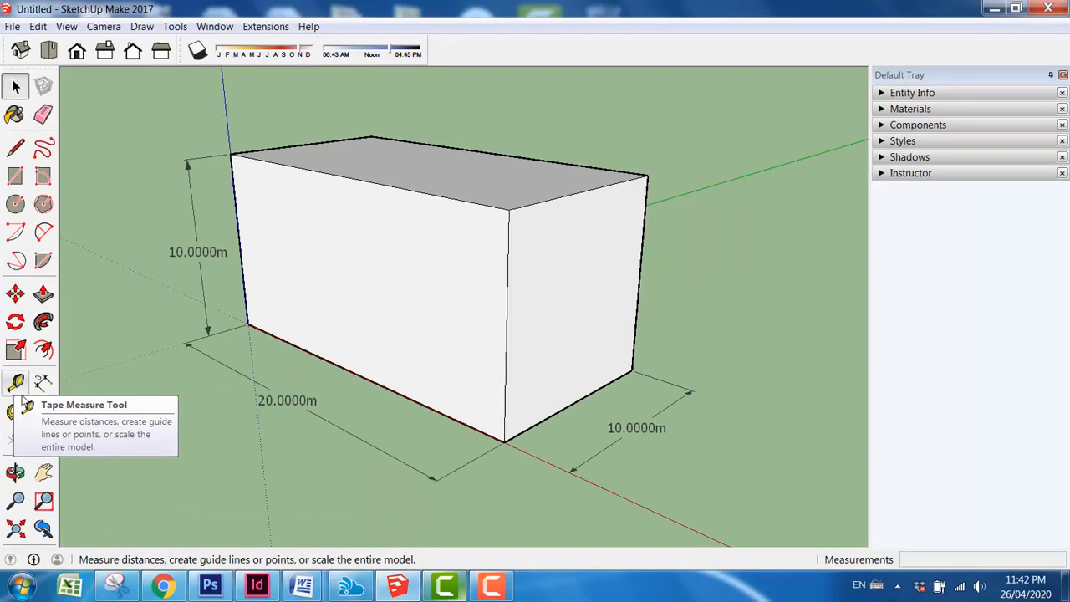
click(17, 383)
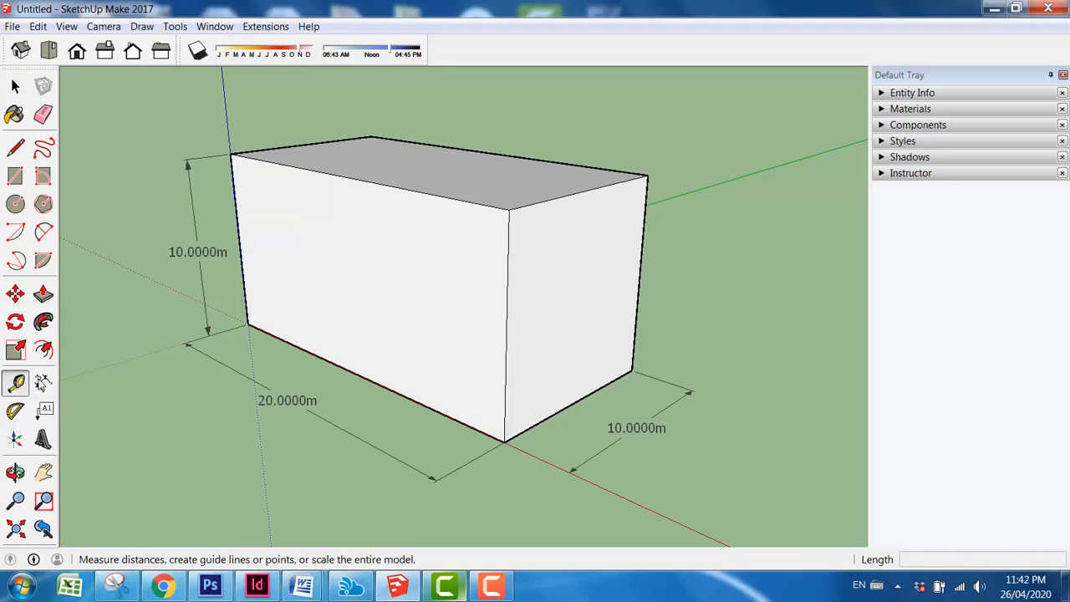
click(394, 390)
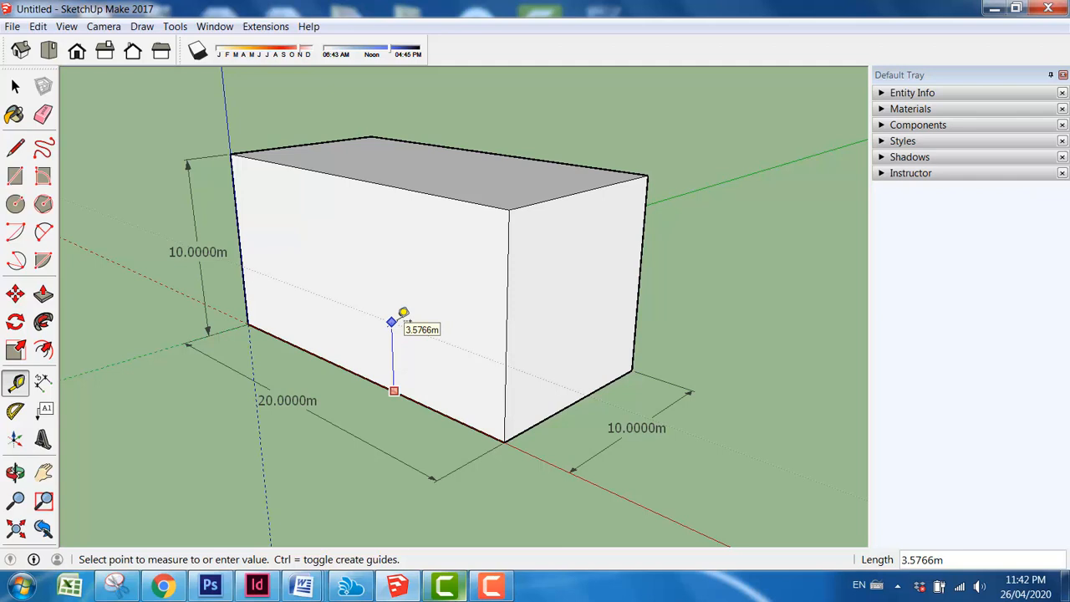
text(5)
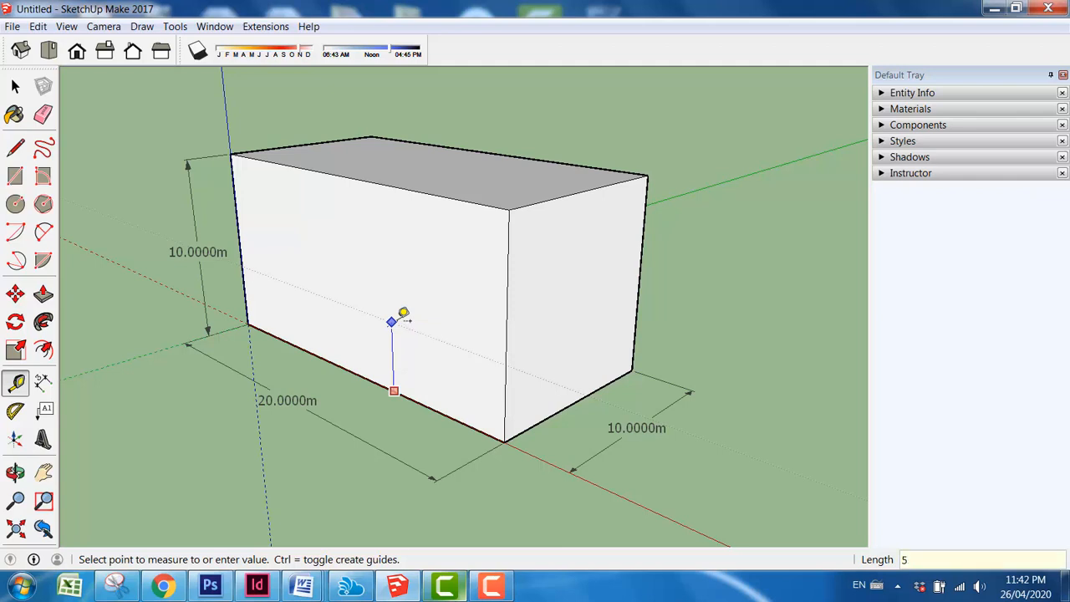
key(Return)
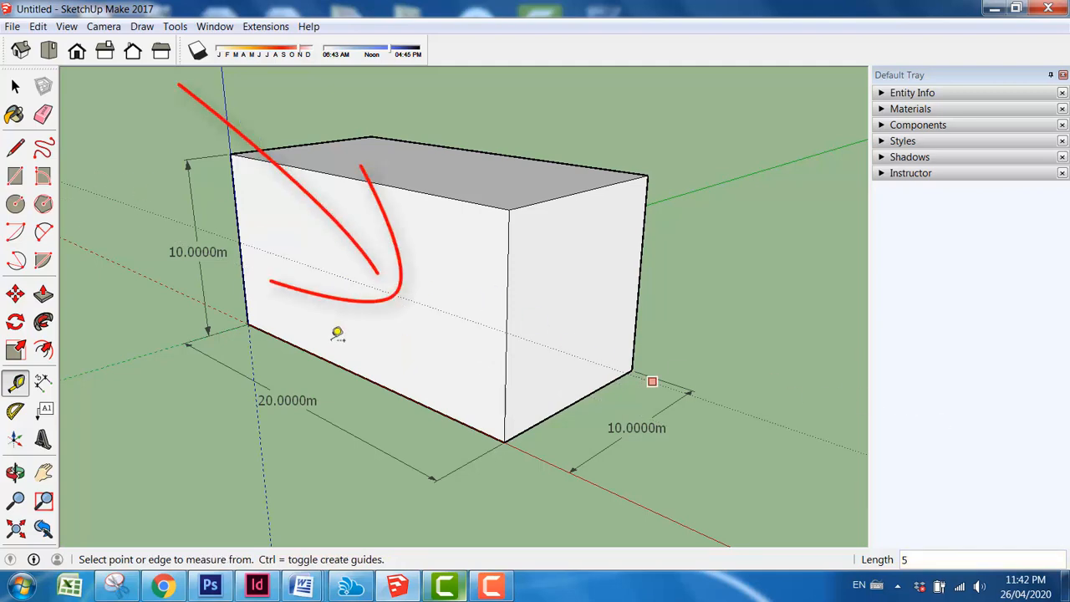
Step: Draw a line segment along the horizontal guide in the middle of the long front face
mouse_move(577, 361)
middle_down()
mouse_move(490, 394)
mouse_move(580, 359)
mouse_move(342, 303)
middle_up()
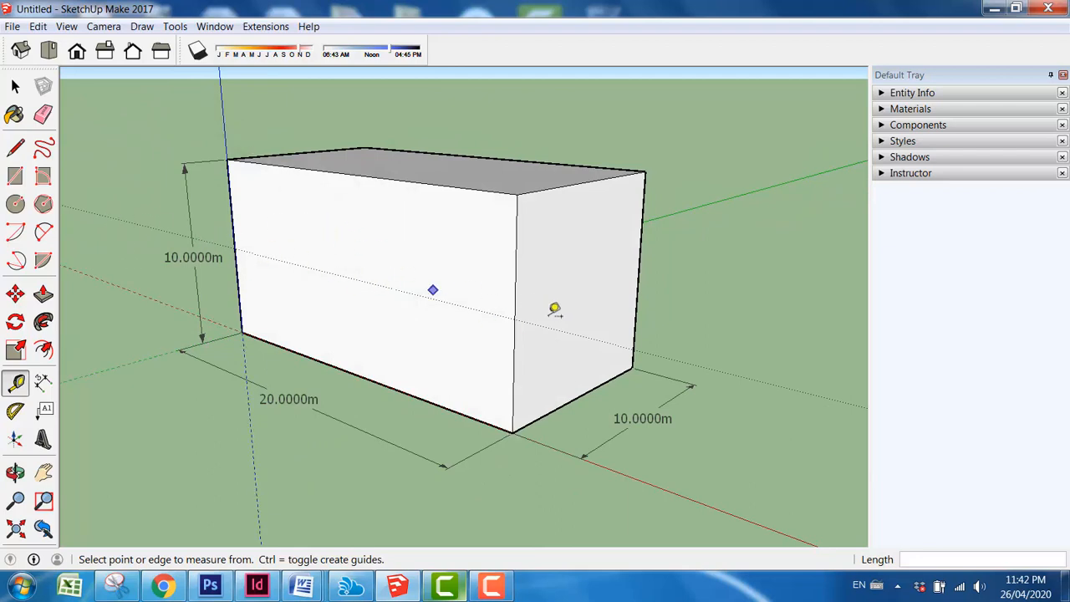
click(15, 147)
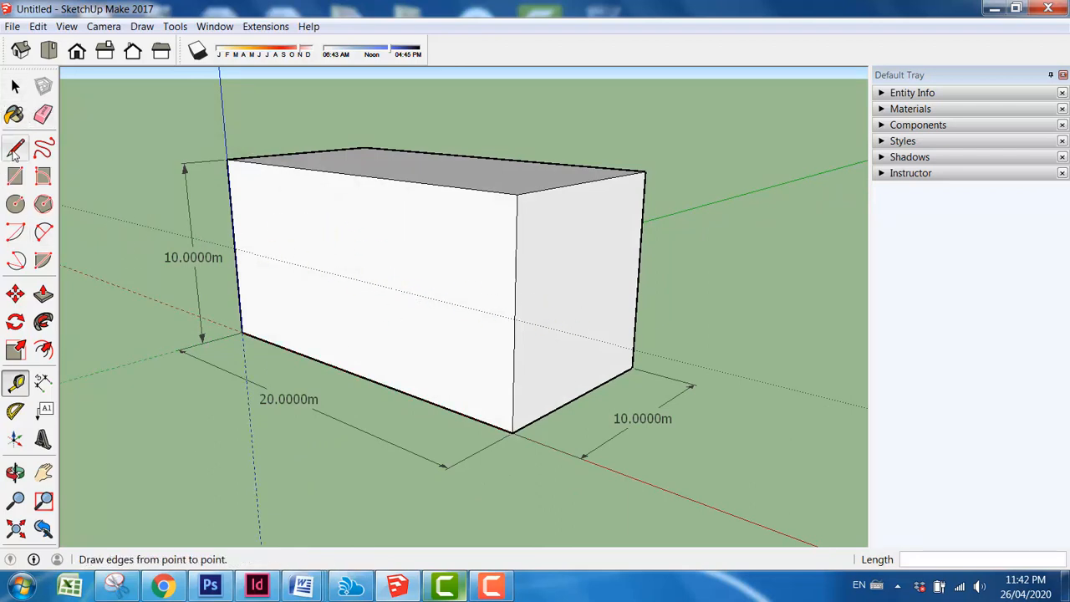
click(318, 268)
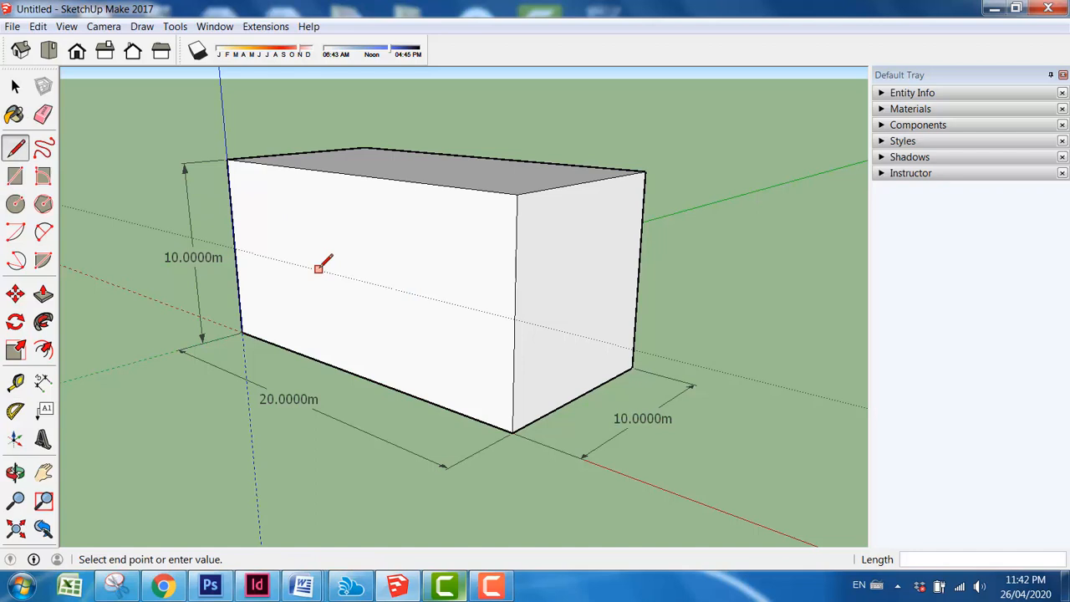
click(454, 303)
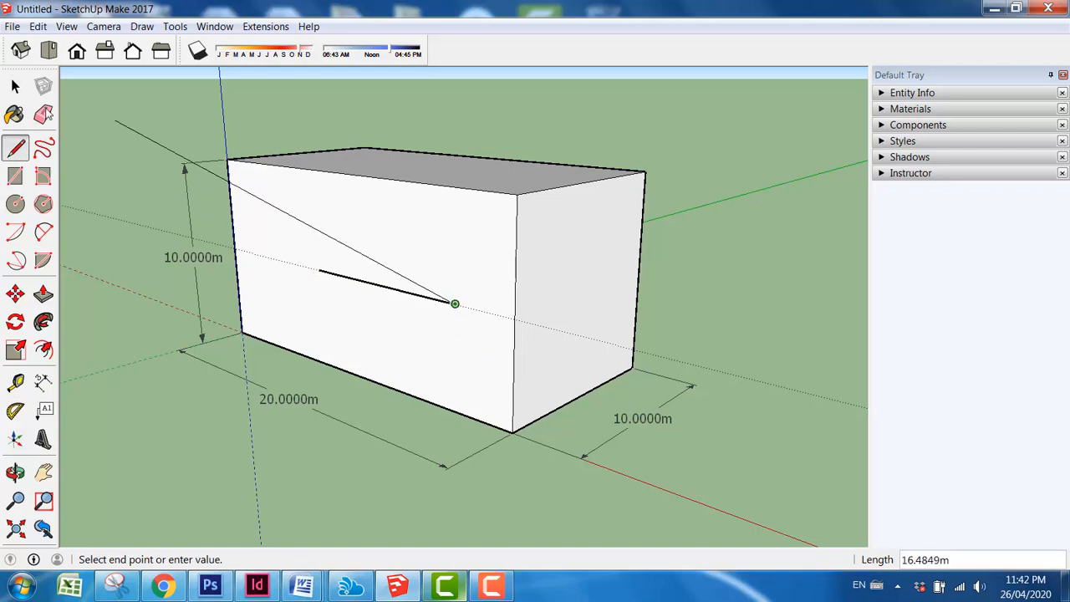
click(15, 87)
Step: Delete the line segment drawn along the horizontal guide
click(43, 382)
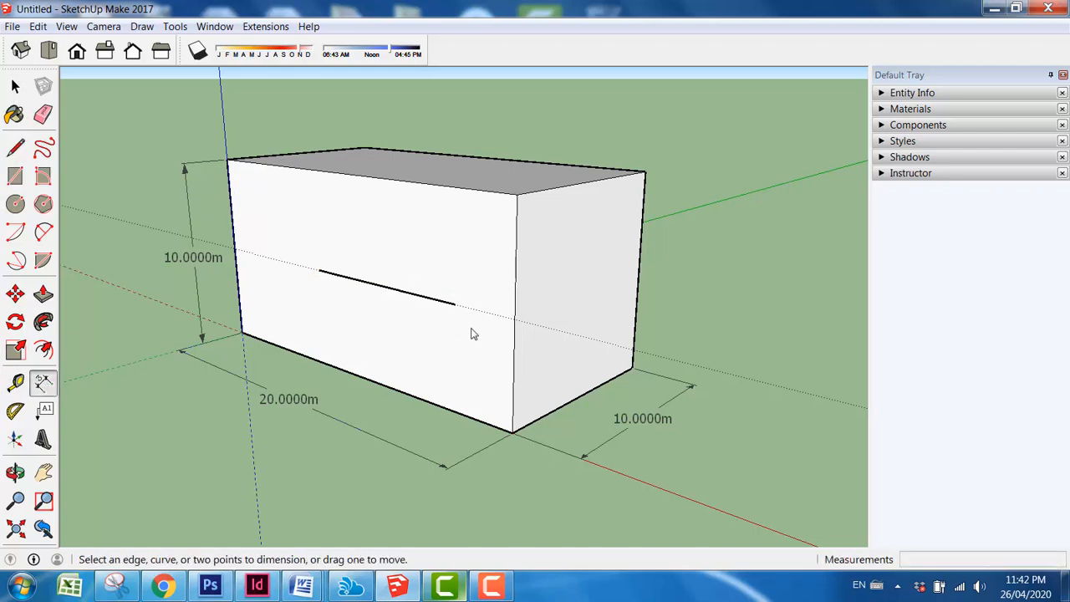
click(454, 303)
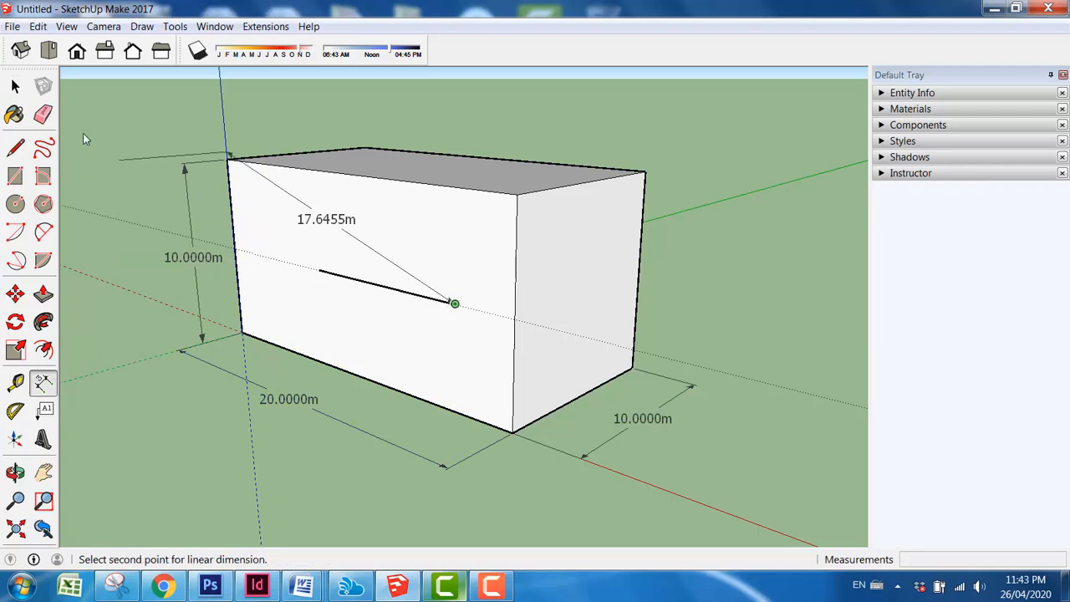
click(15, 87)
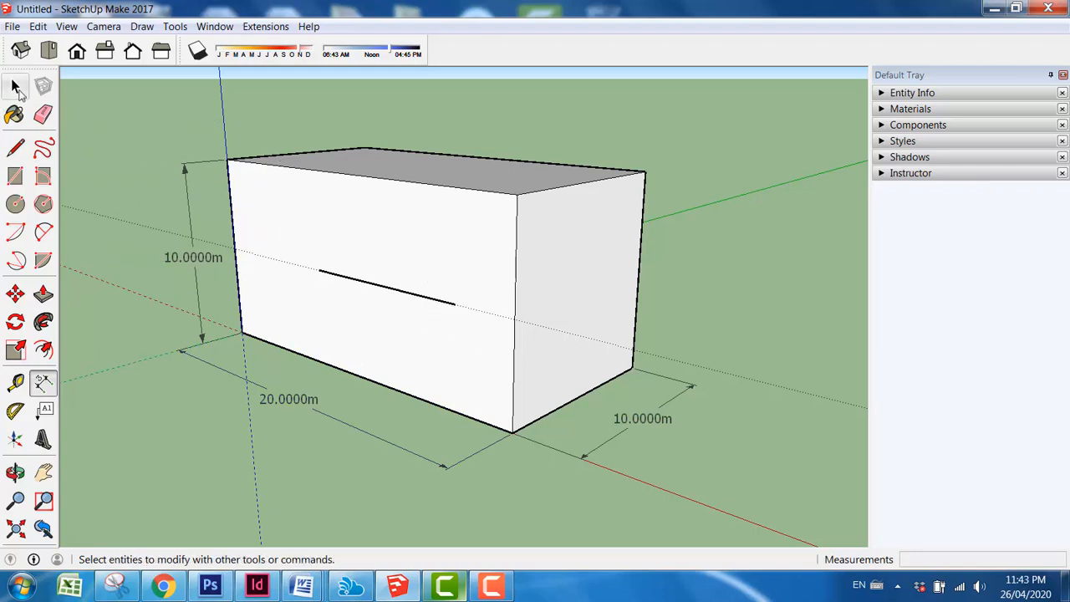
click(435, 303)
key(Delete)
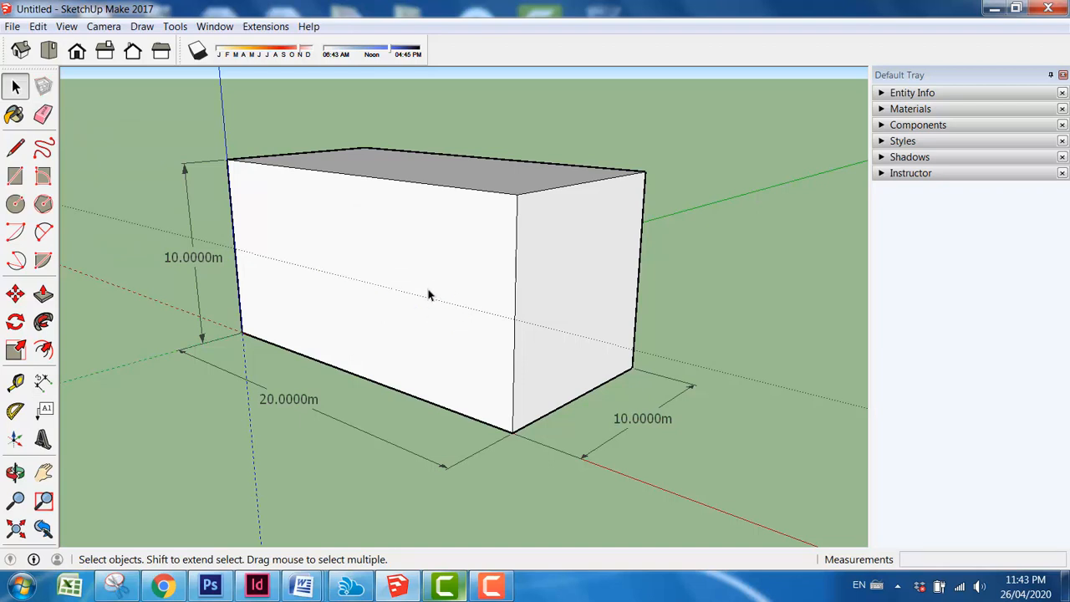
Step: Create a vertical guide on the long face, offset 2 m inward from the front corner edge
scroll(465, 288, up, 1)
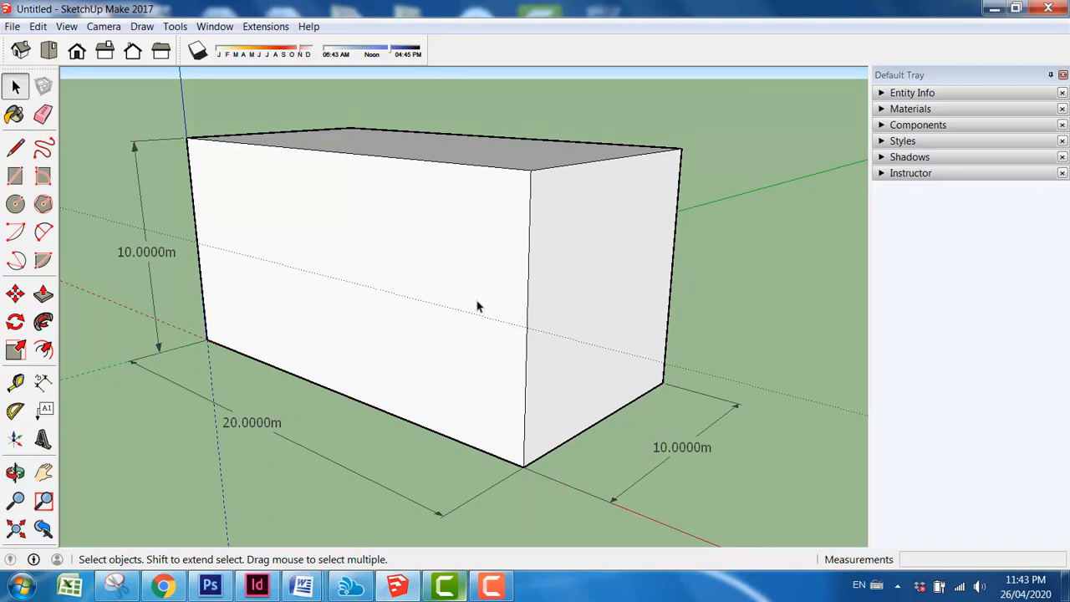
click(15, 382)
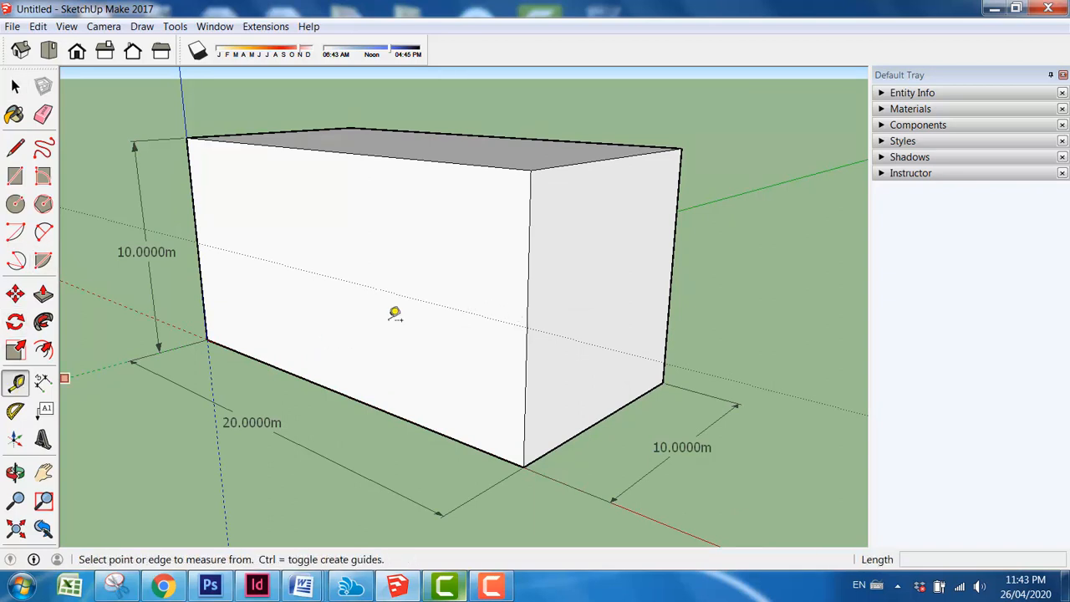
click(529, 292)
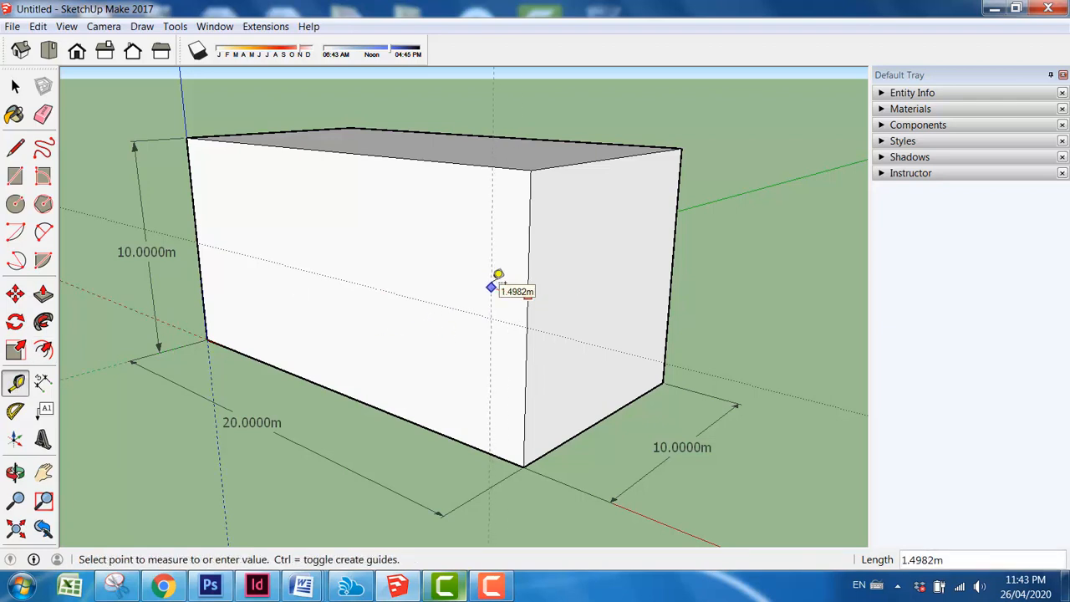
text(2)
key(Return)
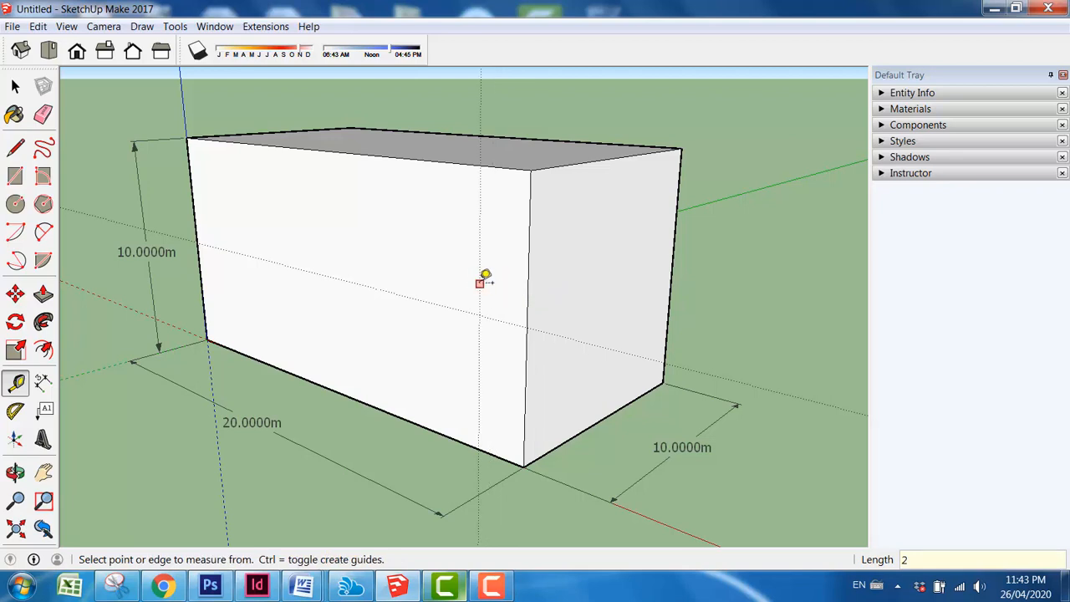
Step: Create a second vertical guide on the long face, 6 m from the first one, away from the front corner
click(481, 280)
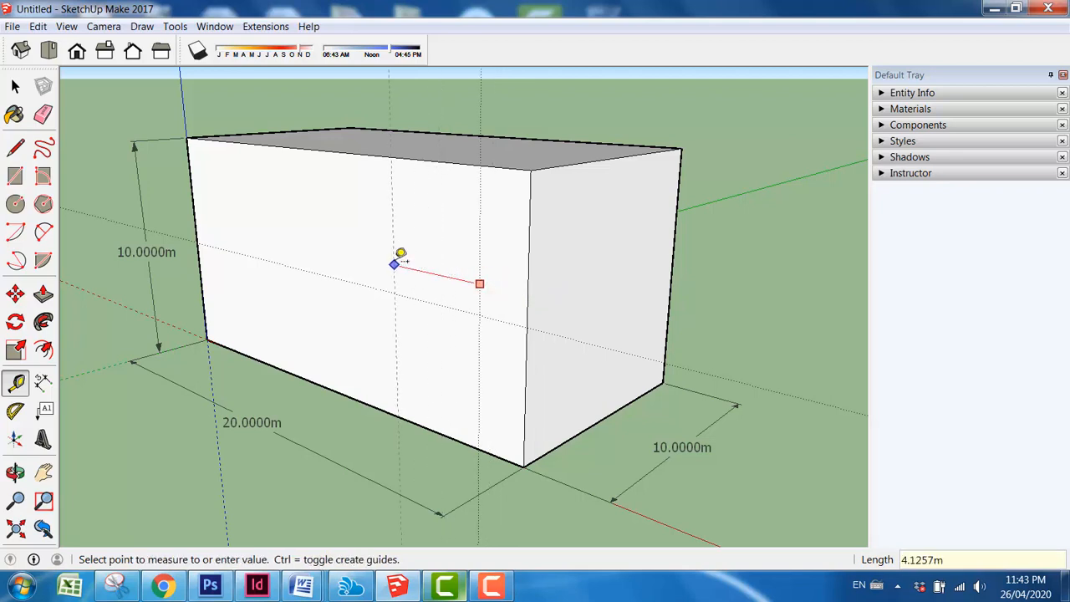
text(6)
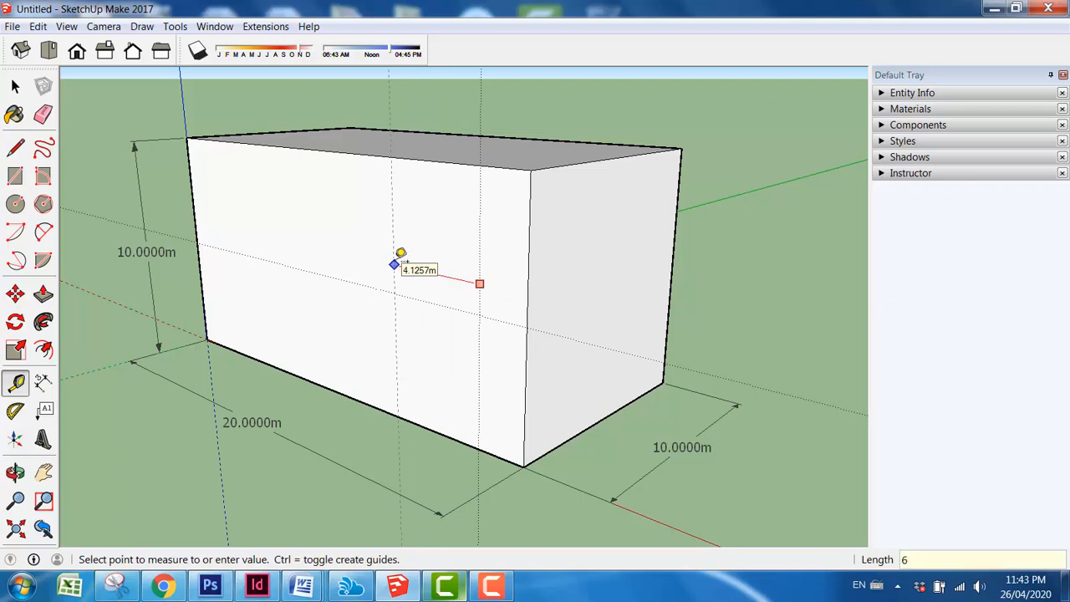
key(Return)
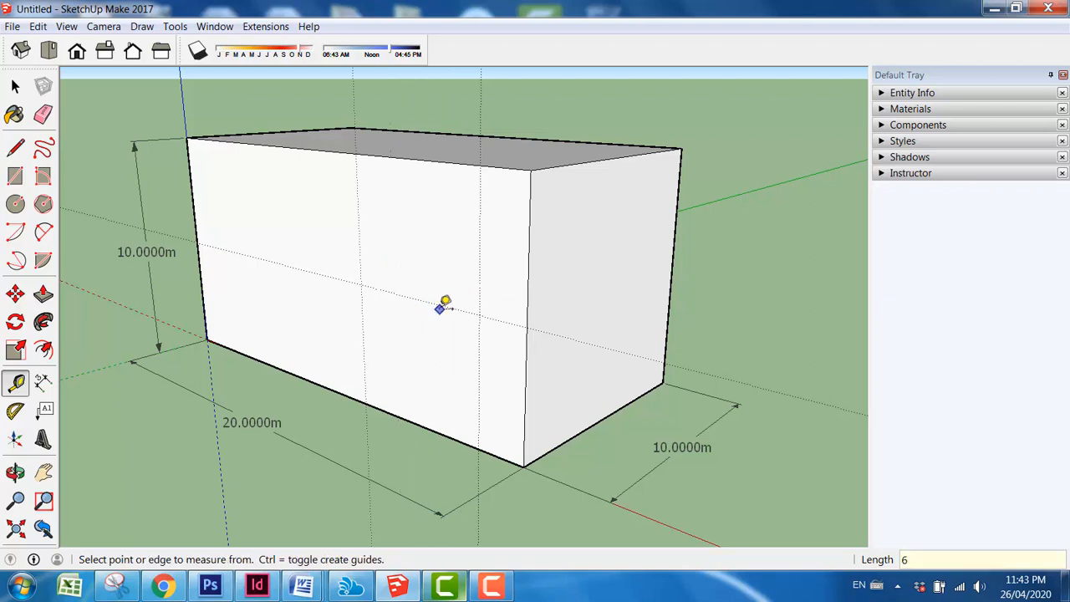
Step: Create a second horizontal guide on the long face, 2 m above the existing horizontal guide
click(401, 295)
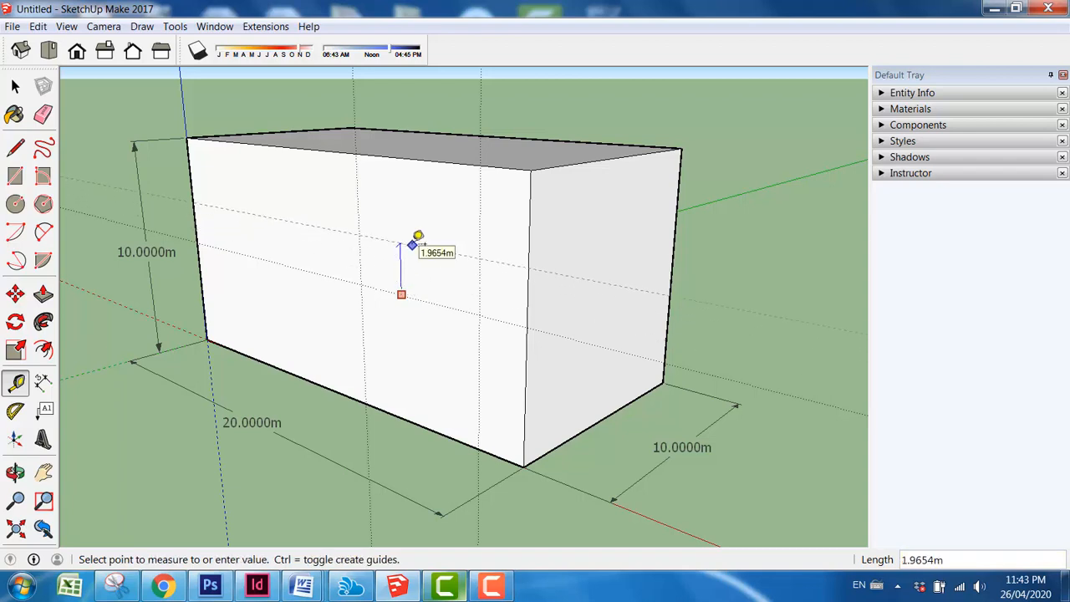
text(2)
key(Return)
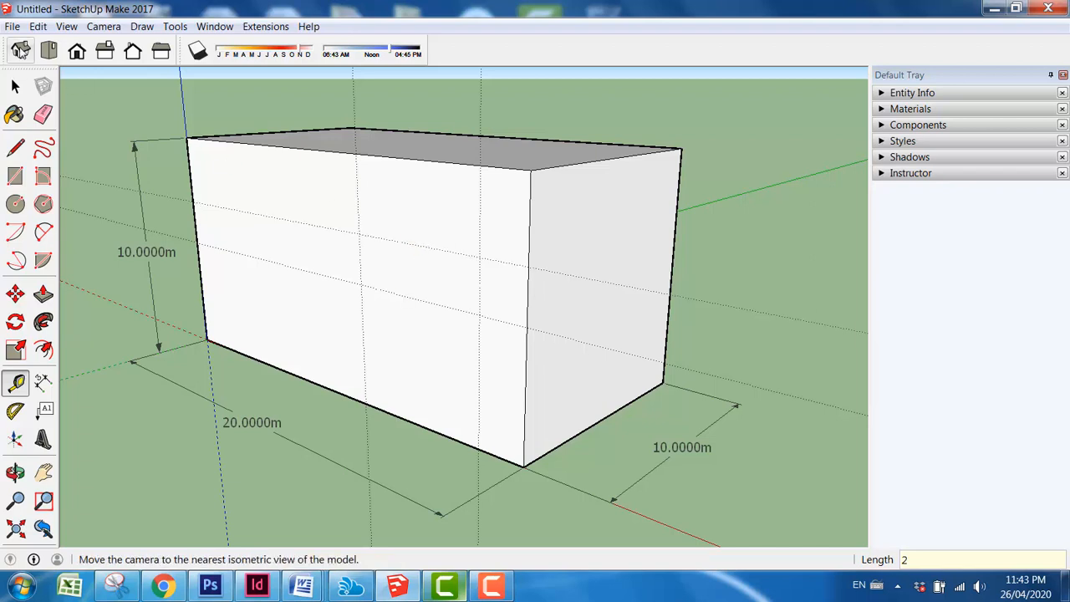
click(15, 86)
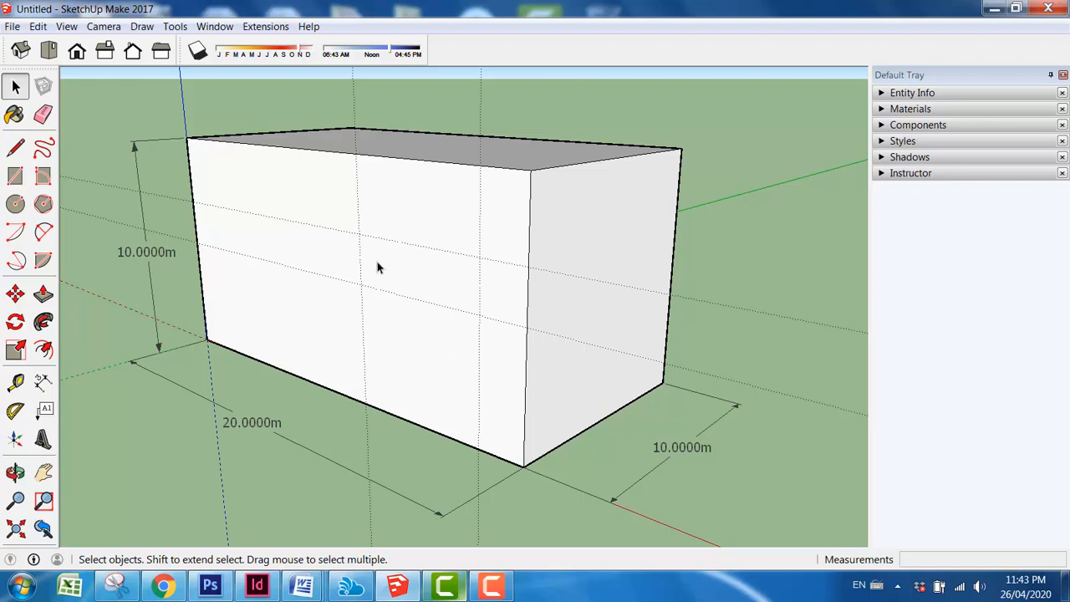
Step: Dimension the gap between the corner edge and the nearest vertical guide, and the spacing between the two vertical guides
click(43, 382)
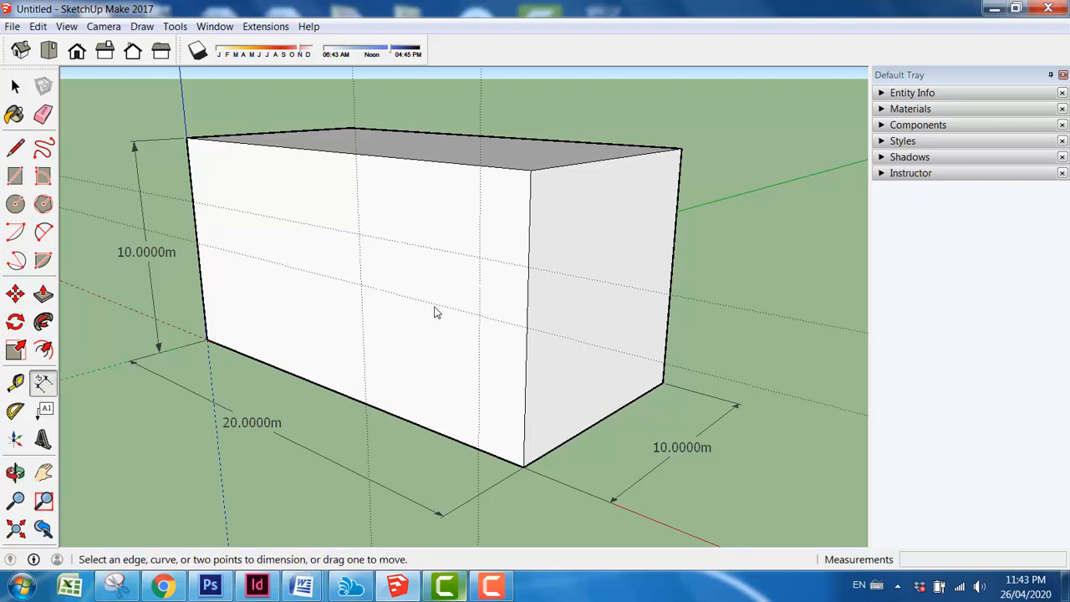
click(480, 259)
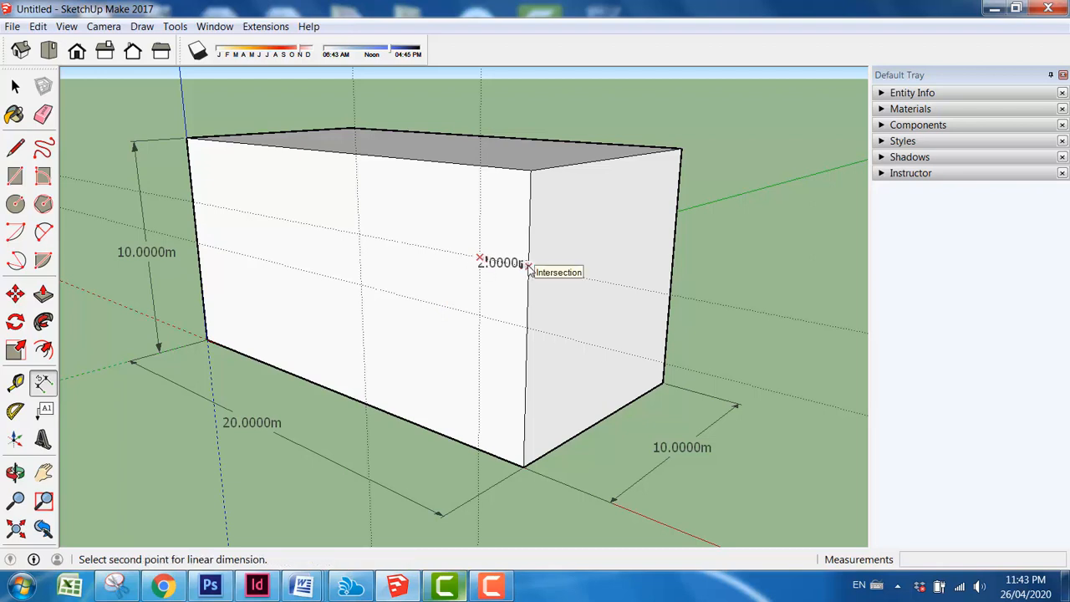
click(522, 268)
click(522, 239)
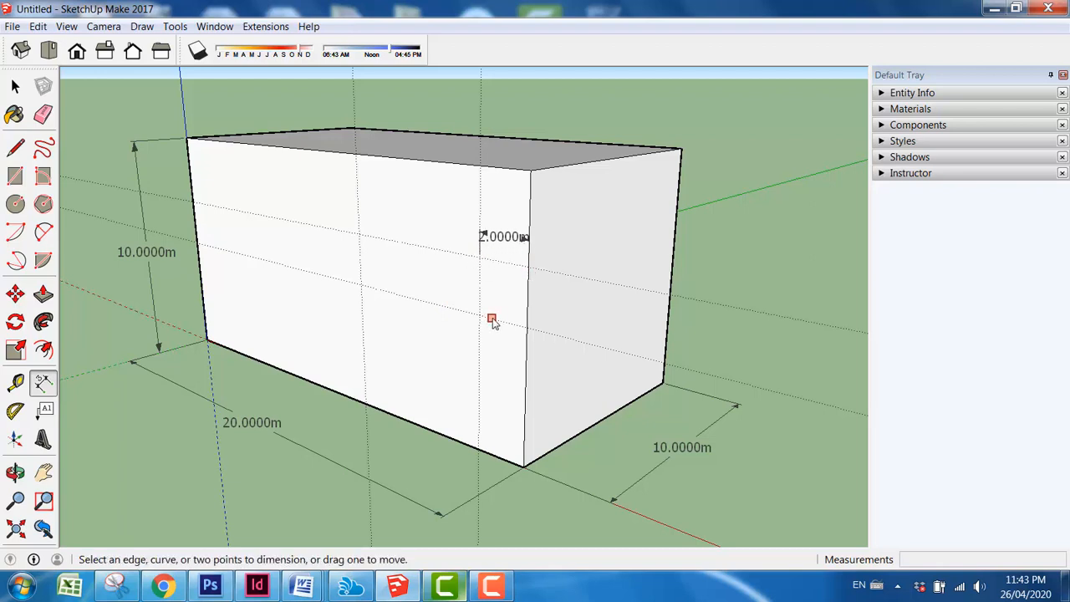
click(480, 256)
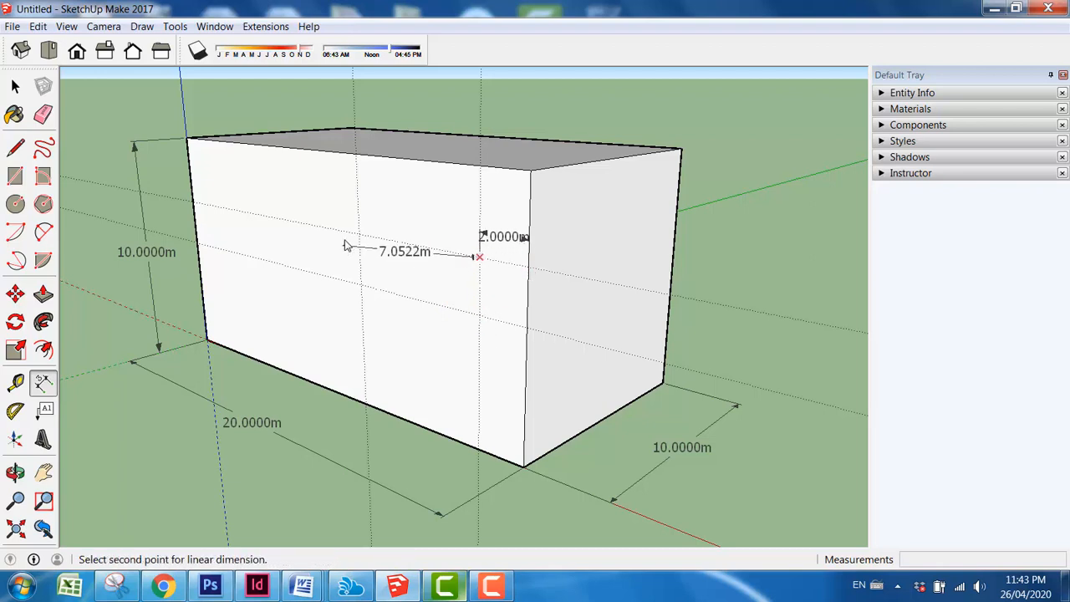
click(360, 234)
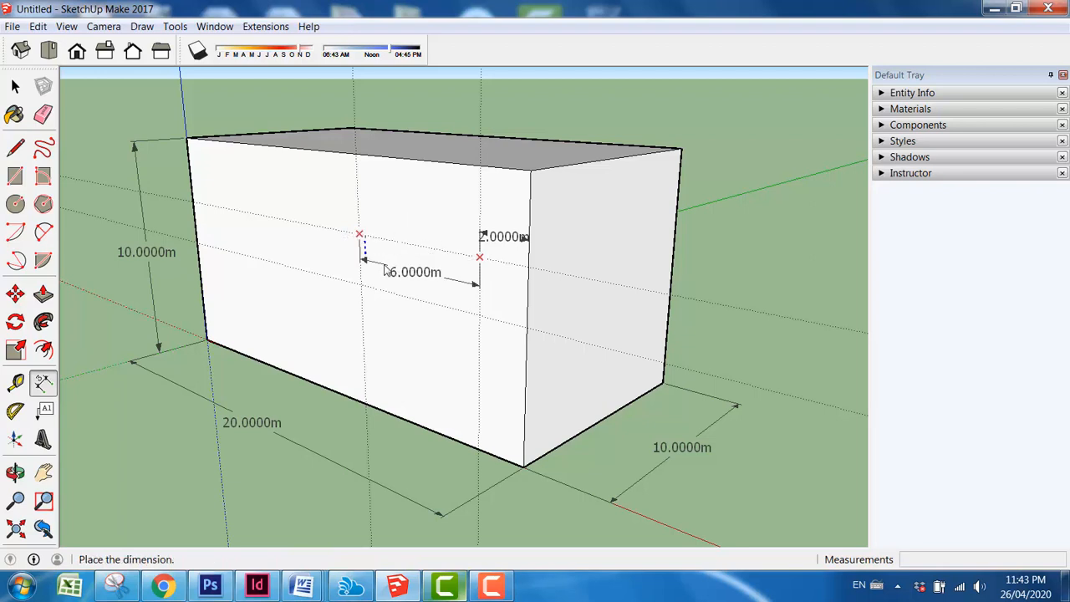
click(390, 276)
Step: Delete the two guide dimensions on the long face
click(15, 86)
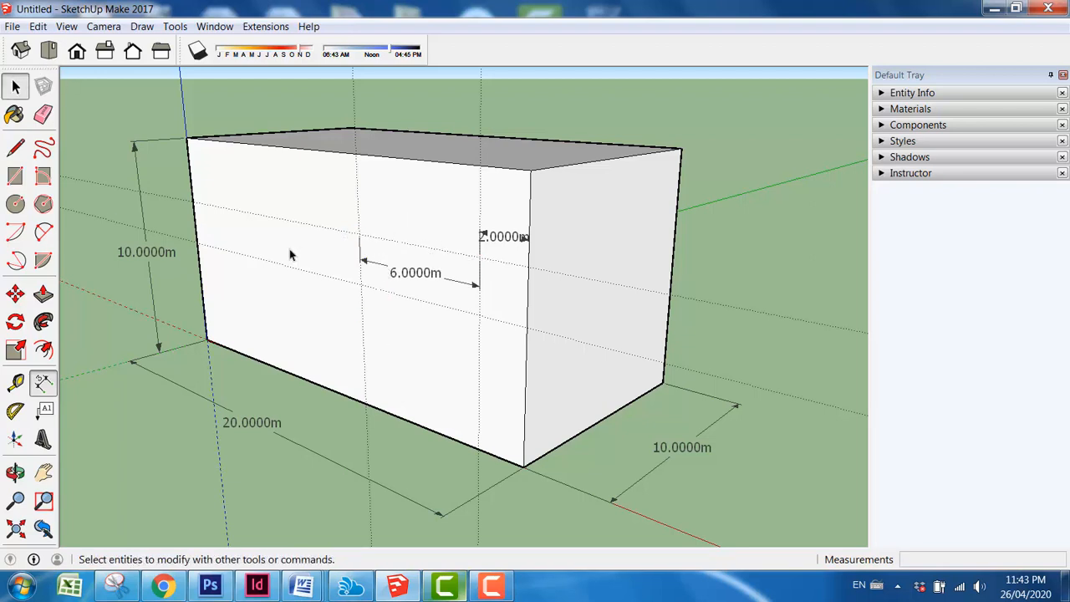
click(410, 274)
key(Delete)
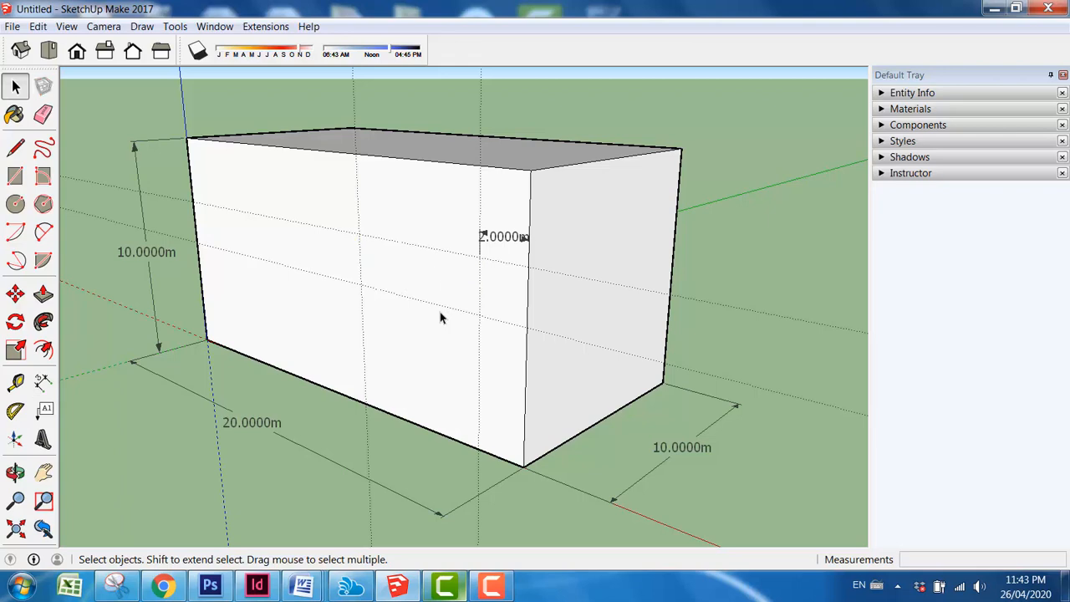
click(499, 240)
key(Delete)
middle_drag(440, 304, 493, 302)
drag(761, 372, 786, 373)
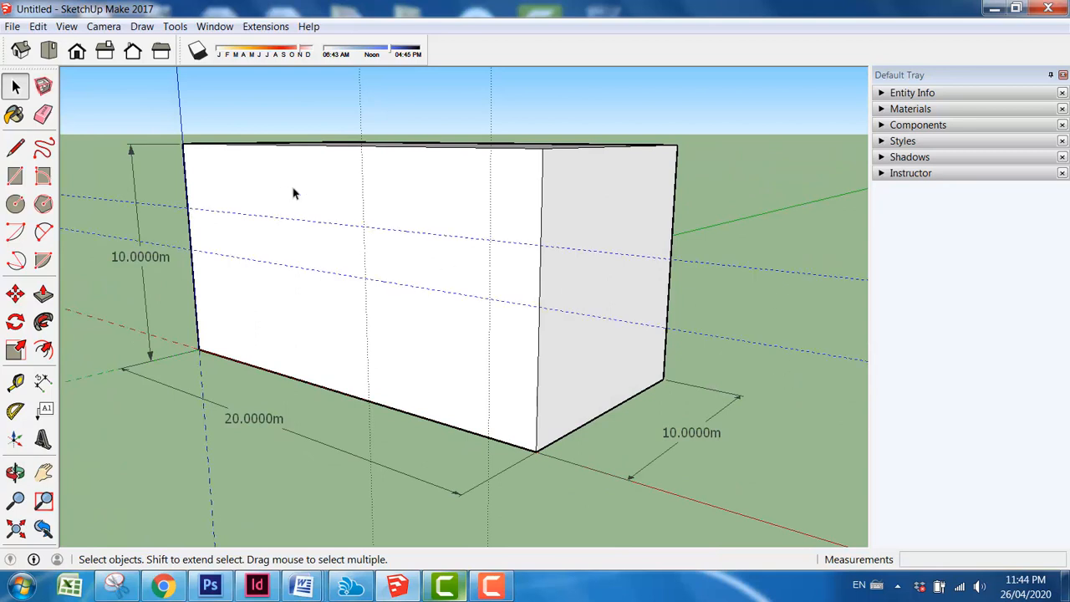
click(284, 109)
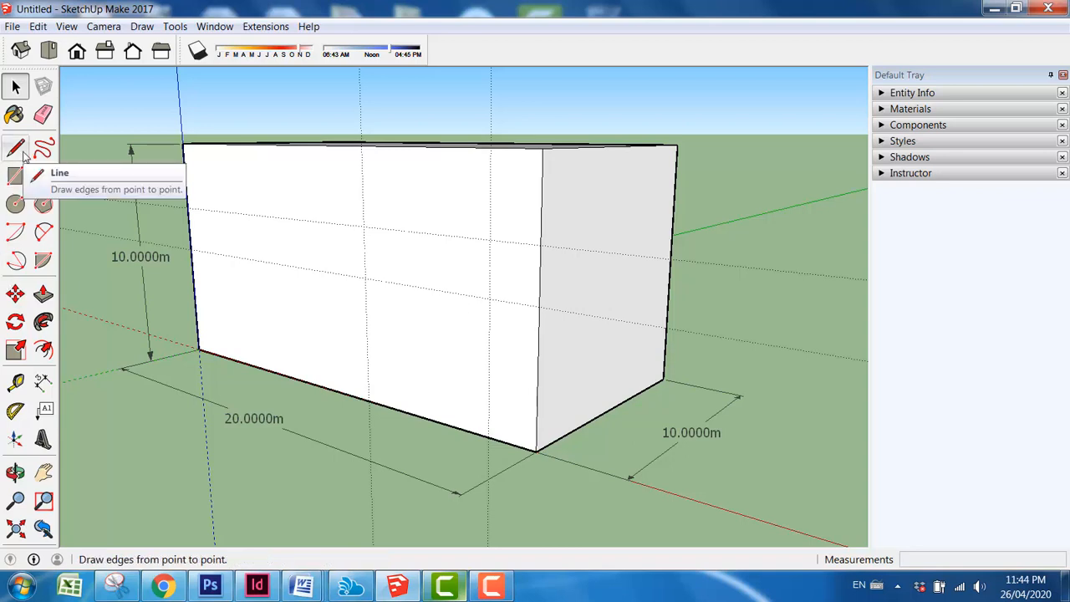
Step: Draw a 6 m by 2 m rectangle on the long face between the opposite intersections of the four guides
click(18, 150)
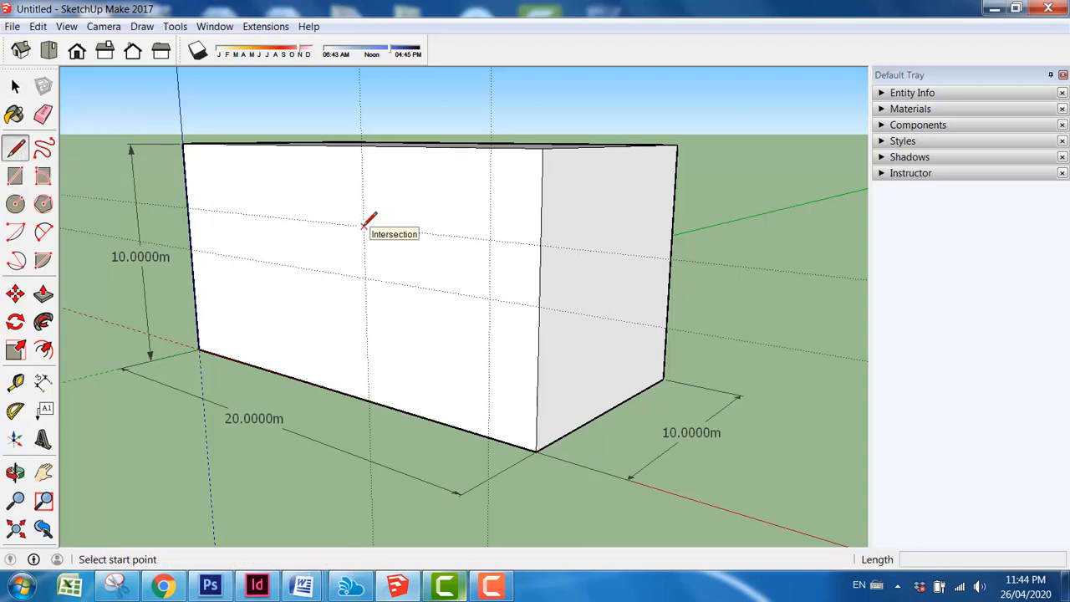
click(15, 175)
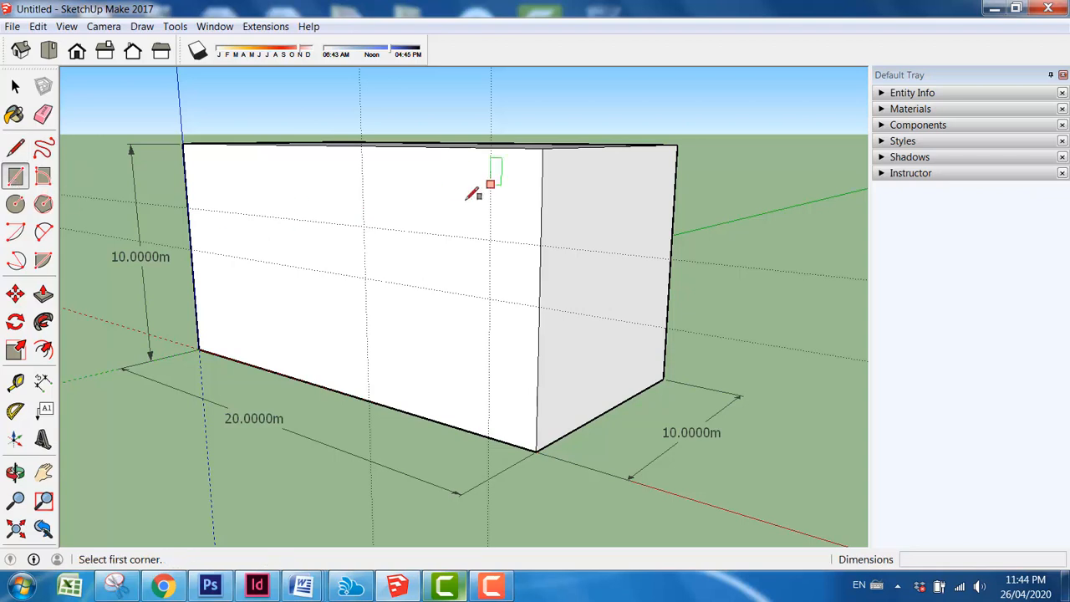
click(364, 227)
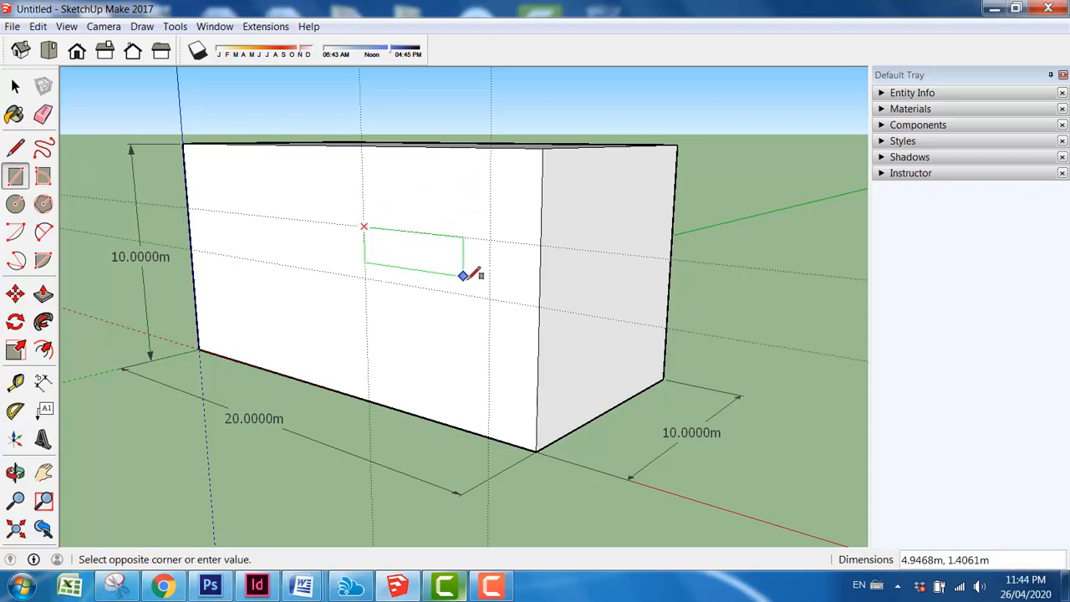
click(491, 297)
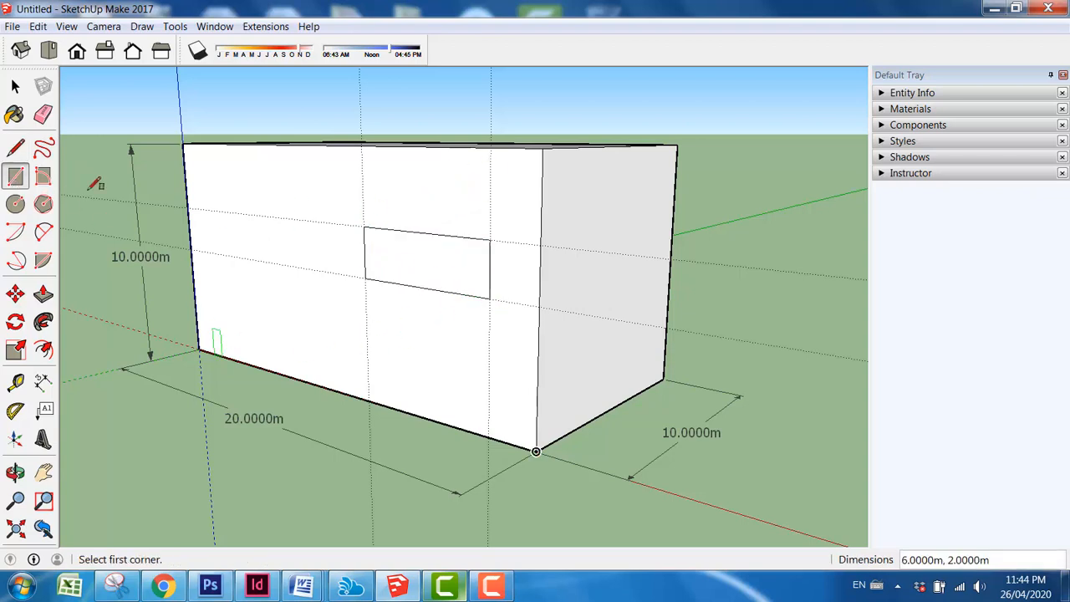
click(15, 86)
Step: Push the 6 m by 2 m rectangle 0.2 m into the long face with Push/Pull to form a recess
middle_drag(459, 337, 478, 251)
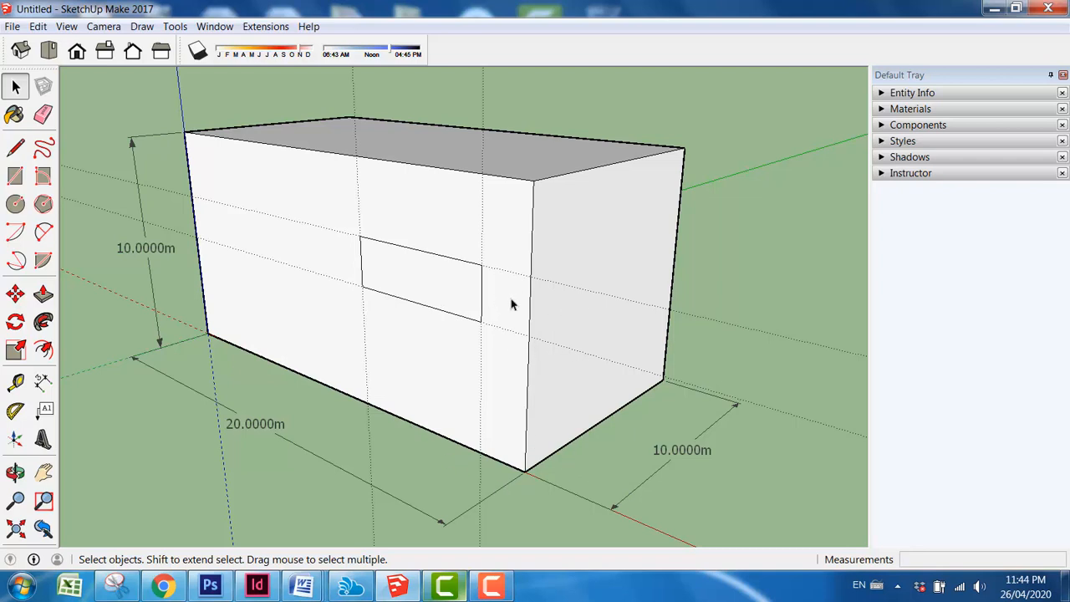
scroll(452, 297, up, 2)
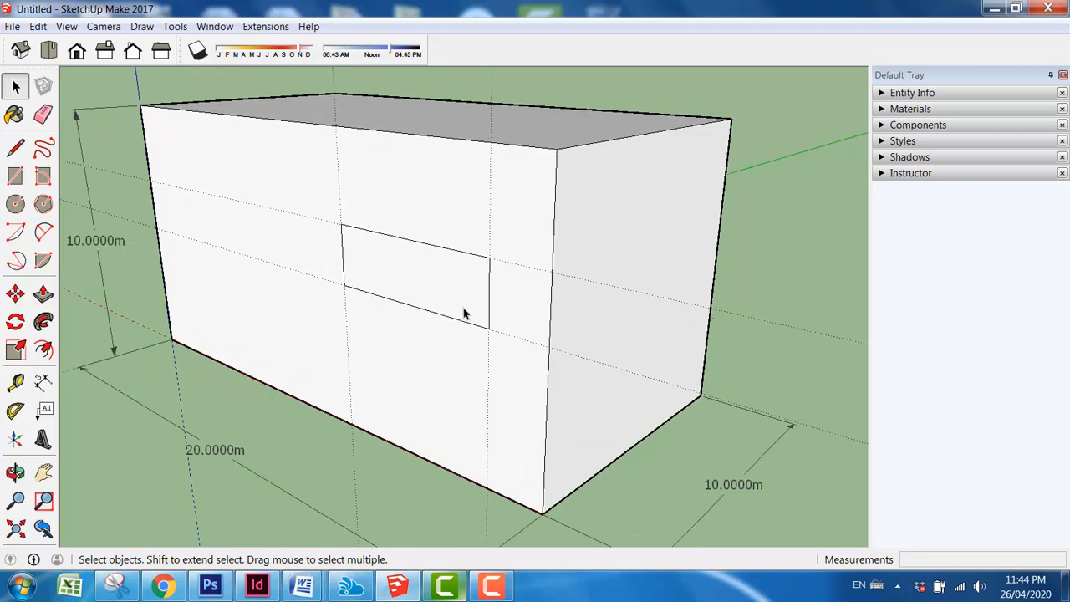
click(43, 294)
click(369, 280)
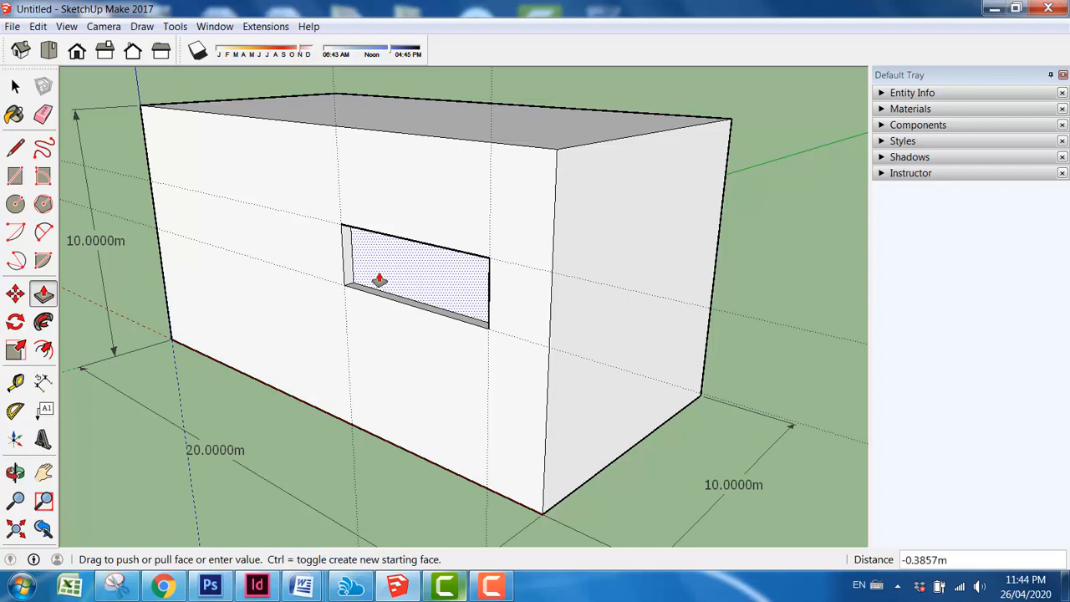
text(.2)
key(Return)
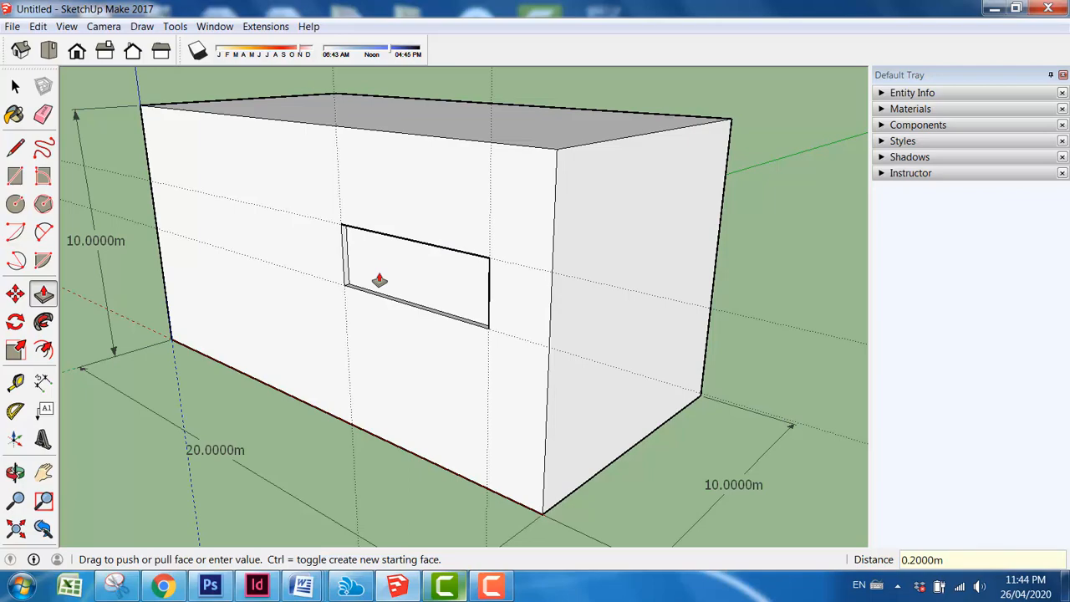
click(15, 86)
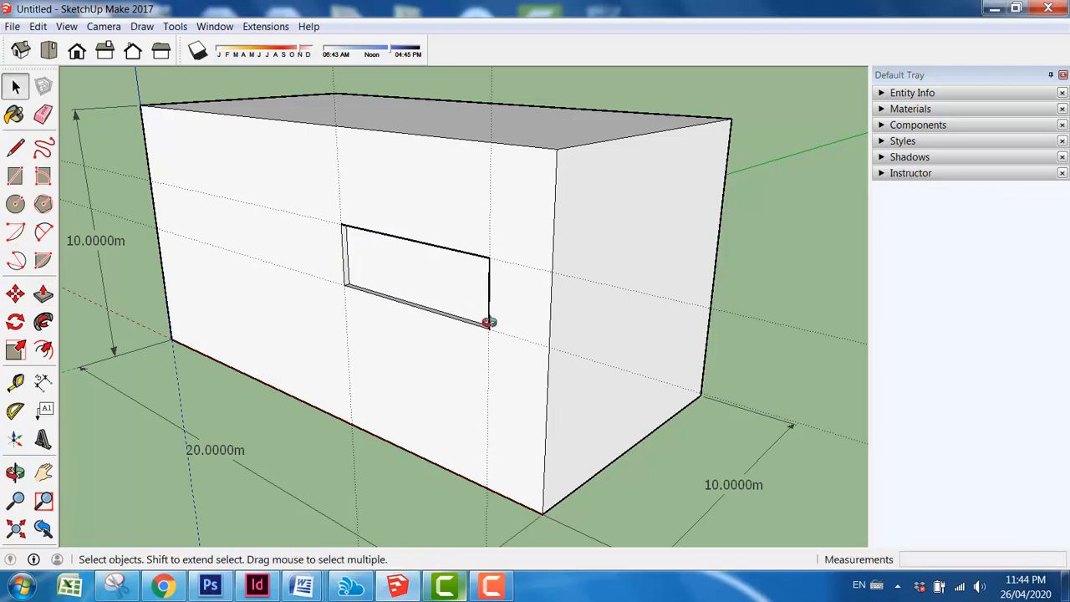
Step: Draw two tall, narrow rectangles side by side on the long face, between its far end and the wide recess
middle_drag(489, 322, 511, 334)
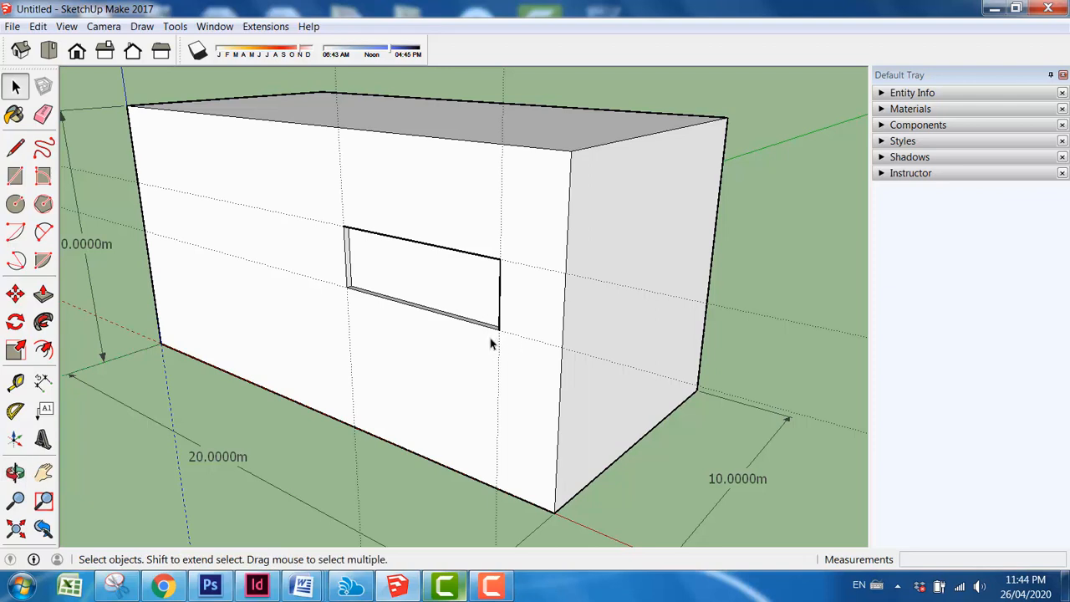
click(15, 176)
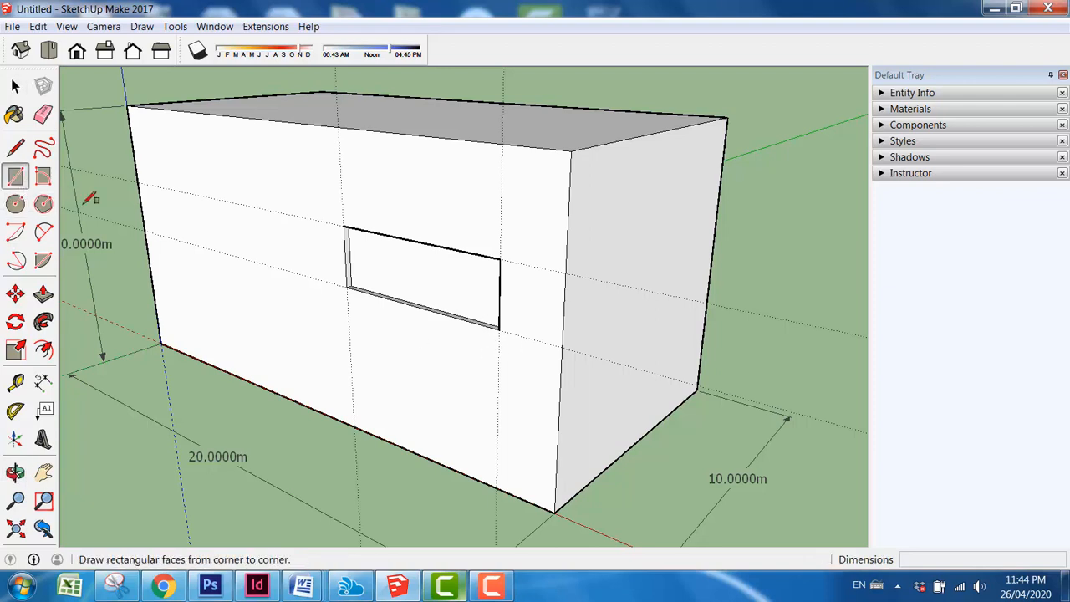
click(156, 138)
click(215, 309)
click(220, 164)
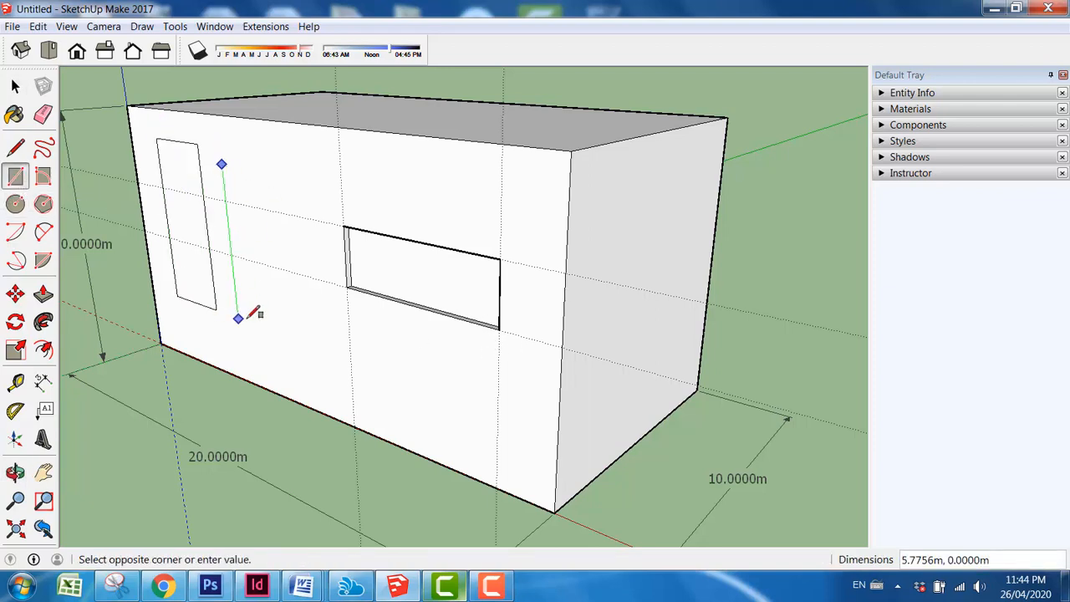
click(269, 317)
Step: Draw a rectangle about 4.36 m by 3.12 m on the end face of the box
click(596, 210)
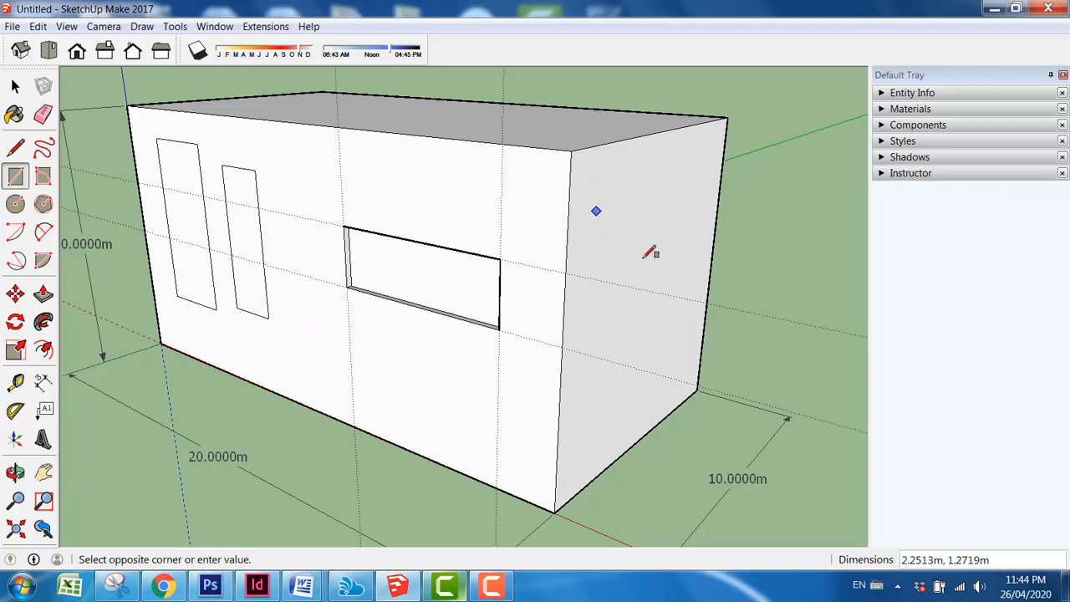
click(660, 285)
click(15, 86)
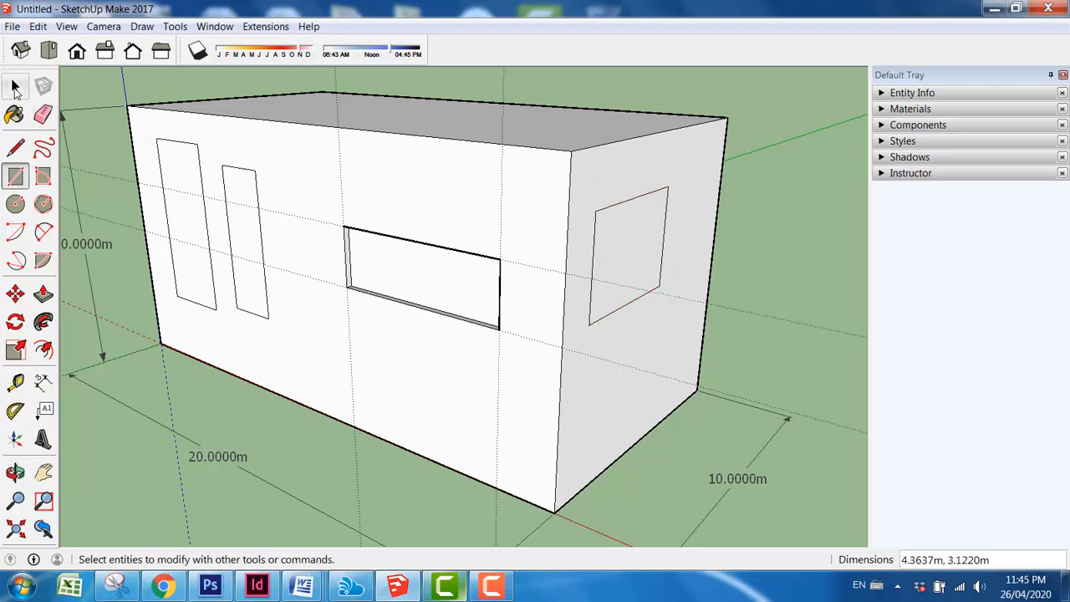
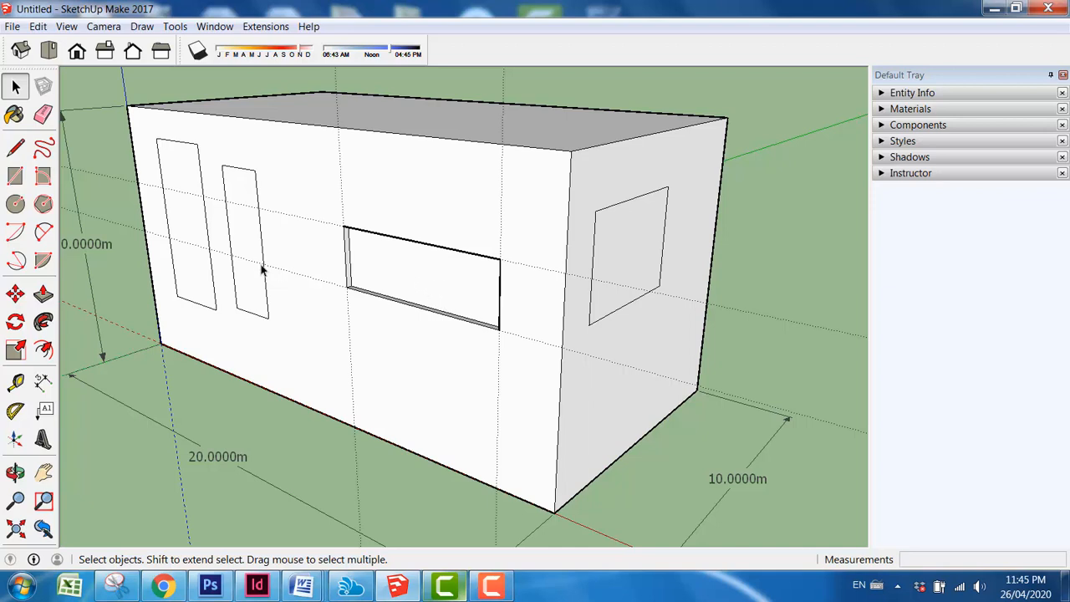
Step: Push both tall rectangles 0.2 m inward, taking the depth of each from an already recessed face on the long side
click(44, 295)
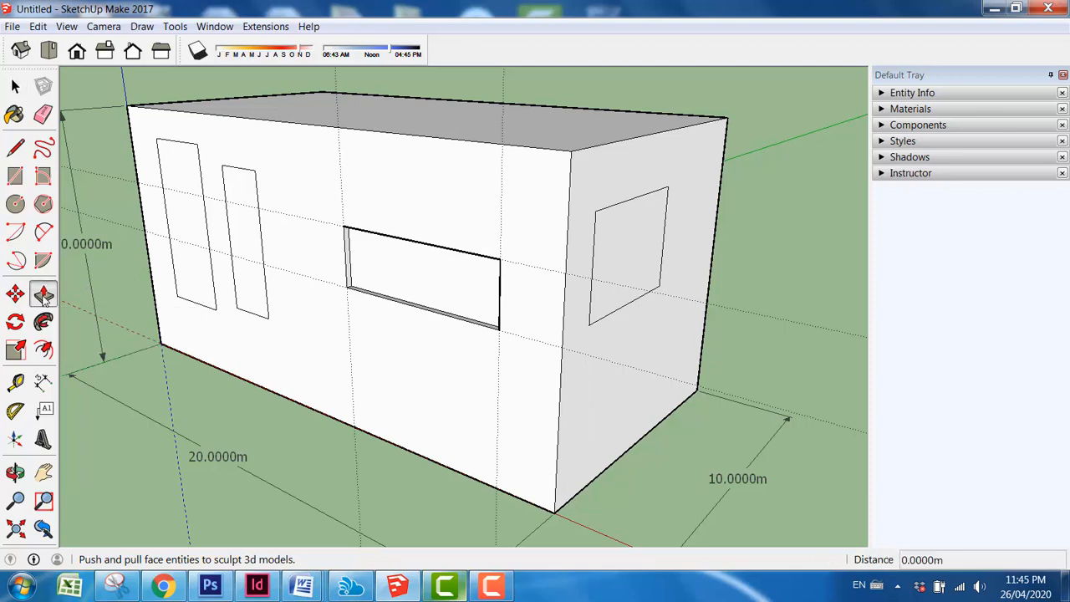
click(242, 235)
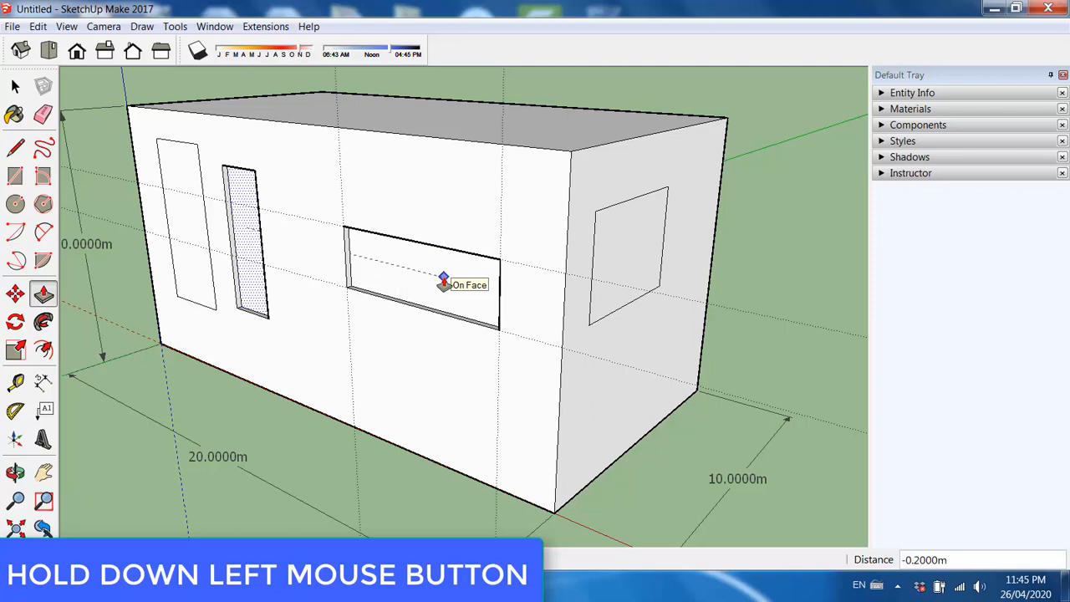
click(444, 282)
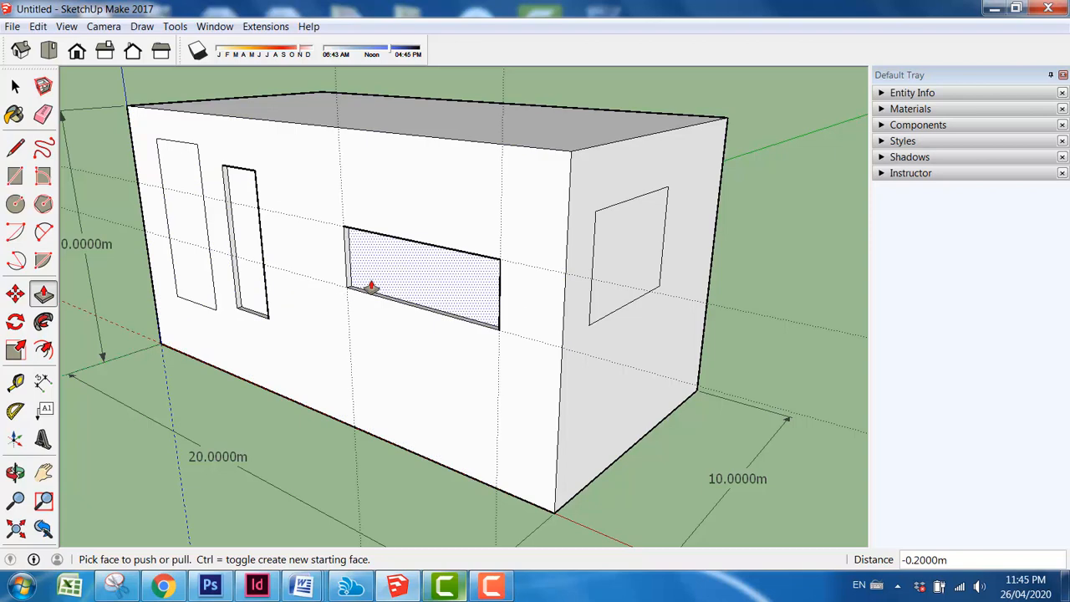
click(188, 222)
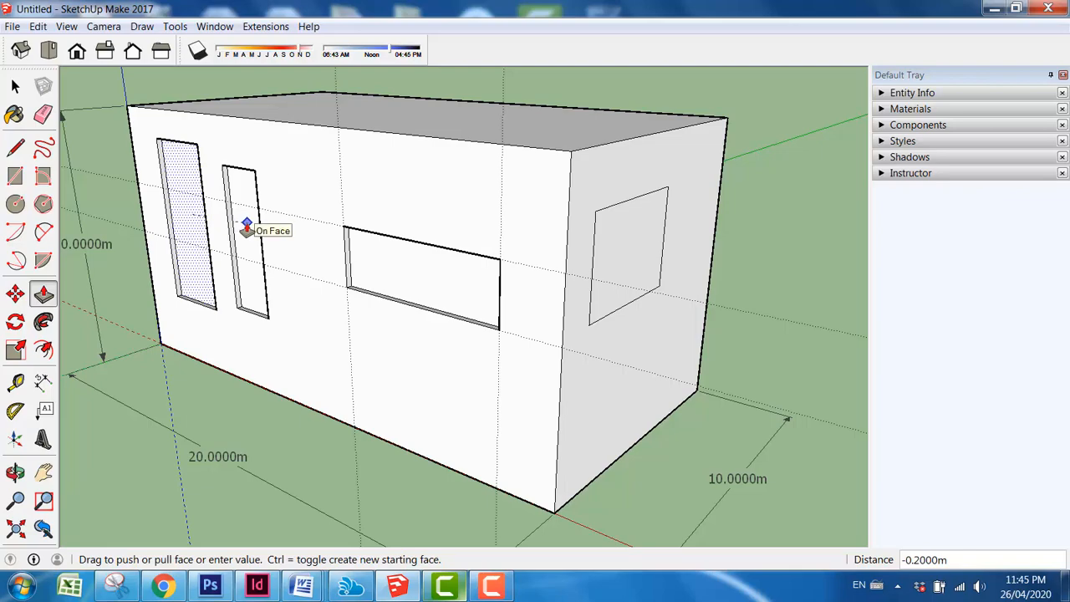
click(246, 226)
middle_drag(246, 363, 280, 371)
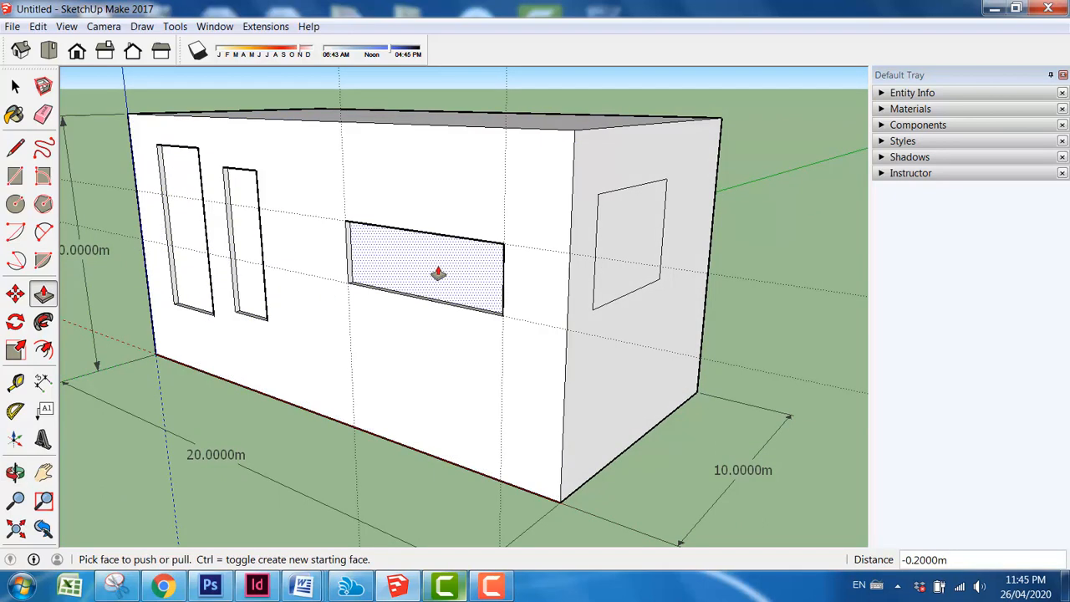
key(space)
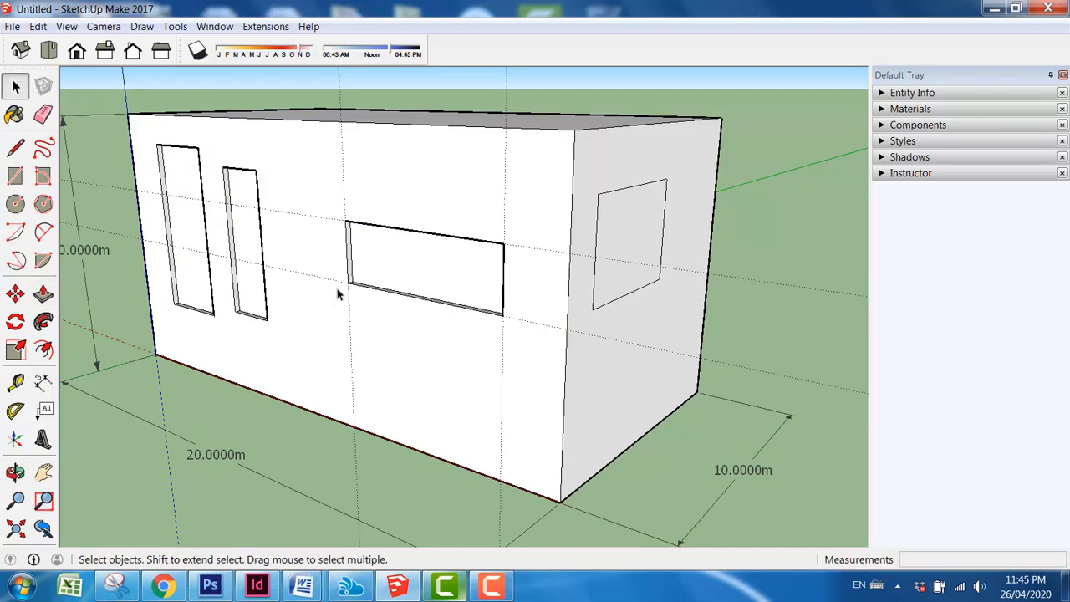
Step: Undo the push/pulls of both tall rectangles on the long face
key(ctrl+z)
key(ctrl+z)
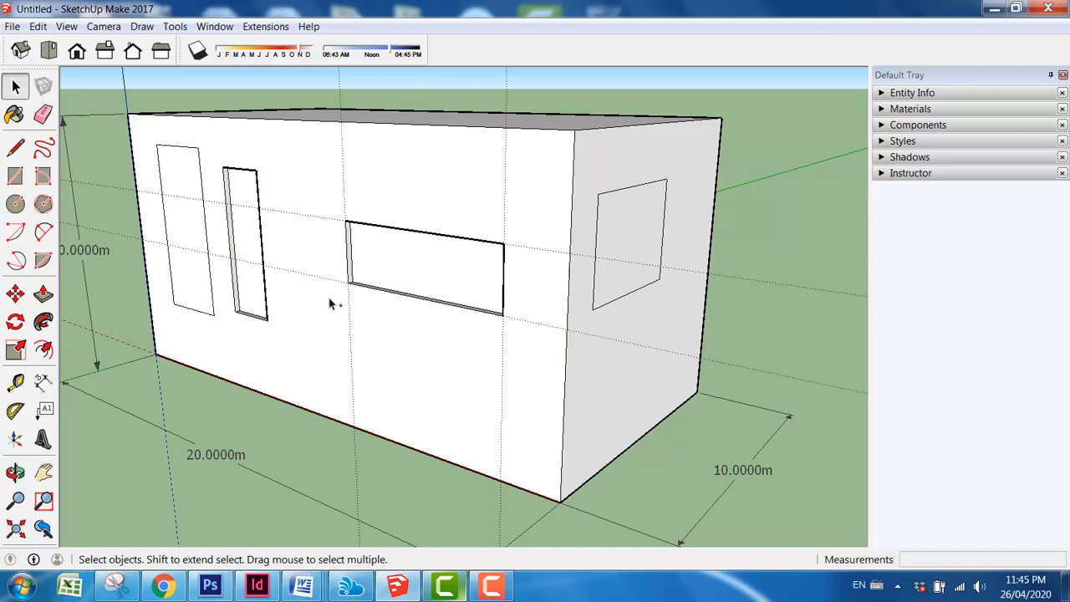
middle_drag(326, 327, 314, 362)
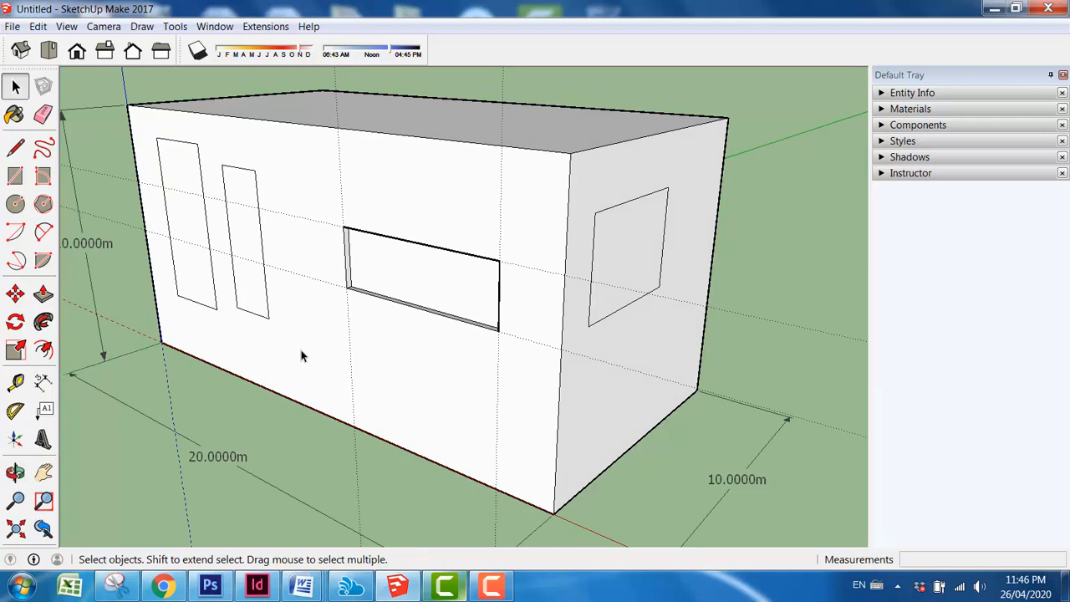
Step: Undo the end-face rectangle and the second tall rectangle, and redo both
key(ctrl+z)
key(ctrl+z)
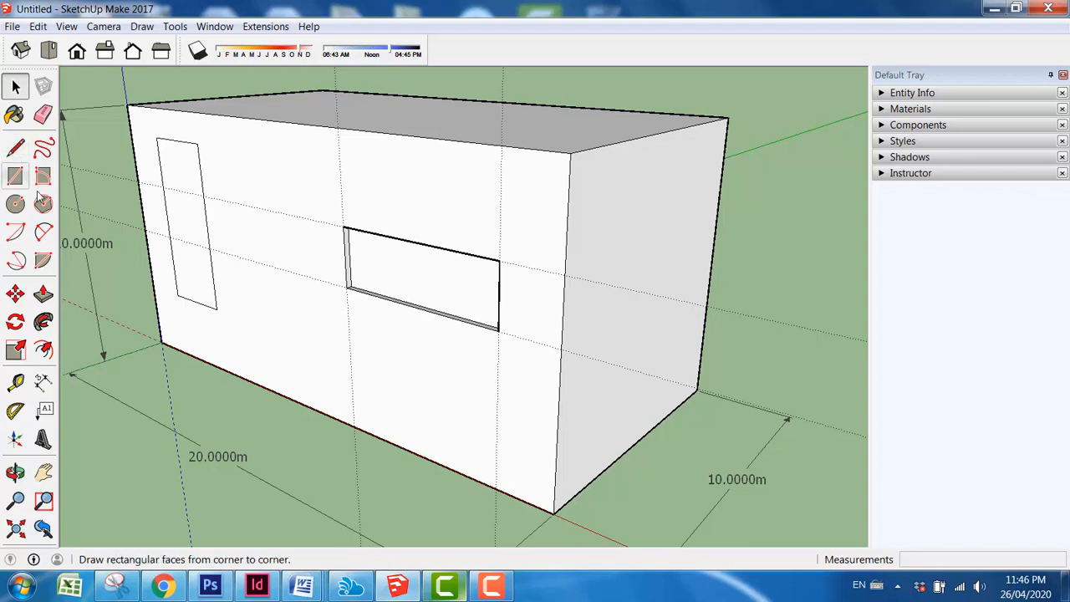
key(ctrl+y)
key(ctrl+y)
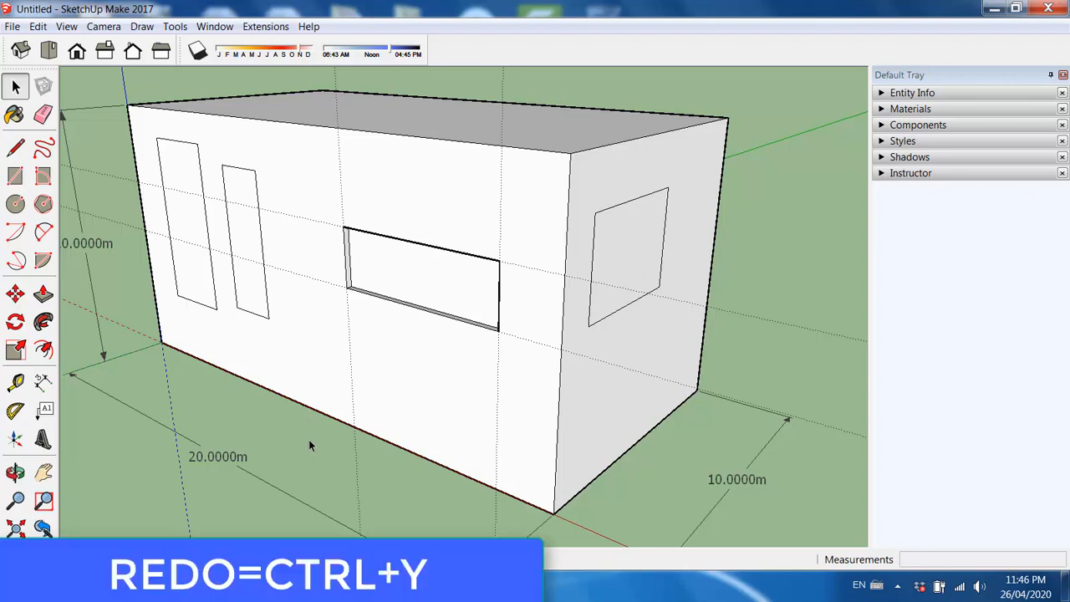
Step: Start Push/Pull to recess the tall rectangles on the long face
click(41, 298)
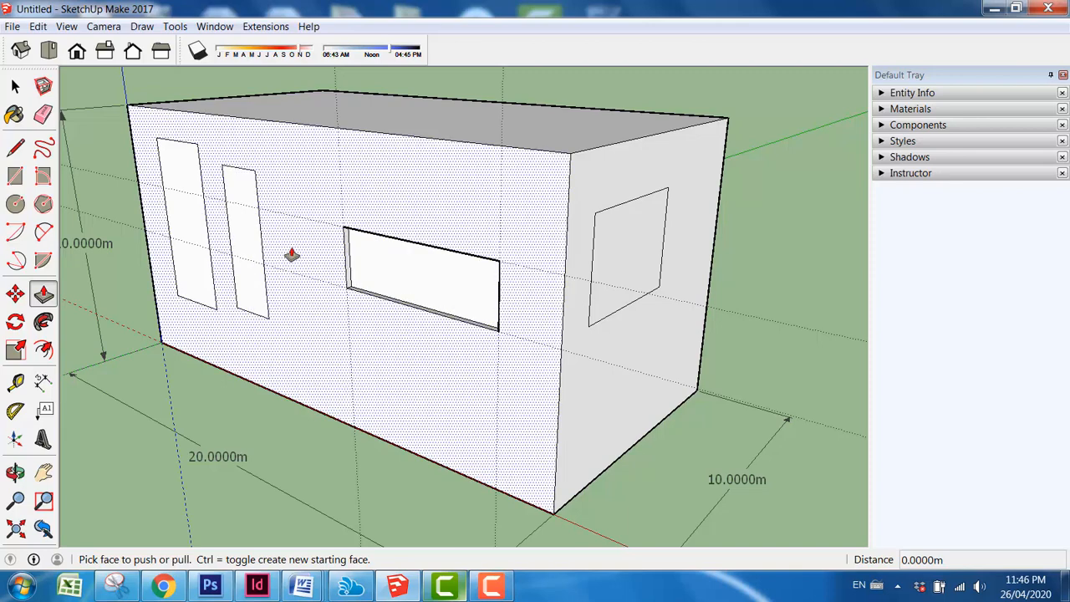
Step: Recess the two tall window outlines and the side-wall window outline, repeating the same Push/Pull depth as the existing window
double_click(240, 240)
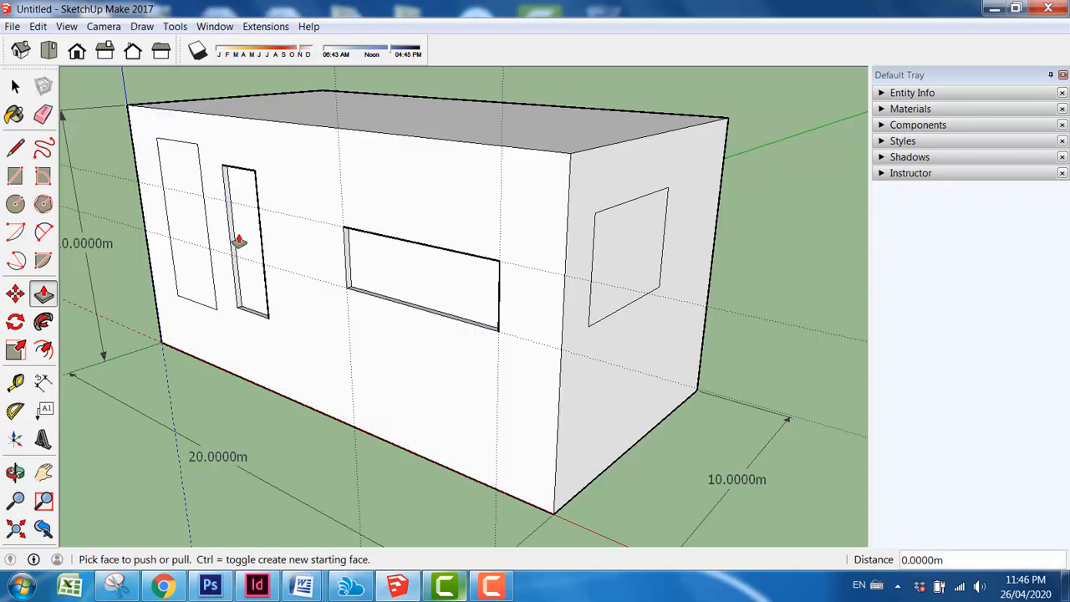
double_click(187, 232)
click(610, 258)
click(610, 257)
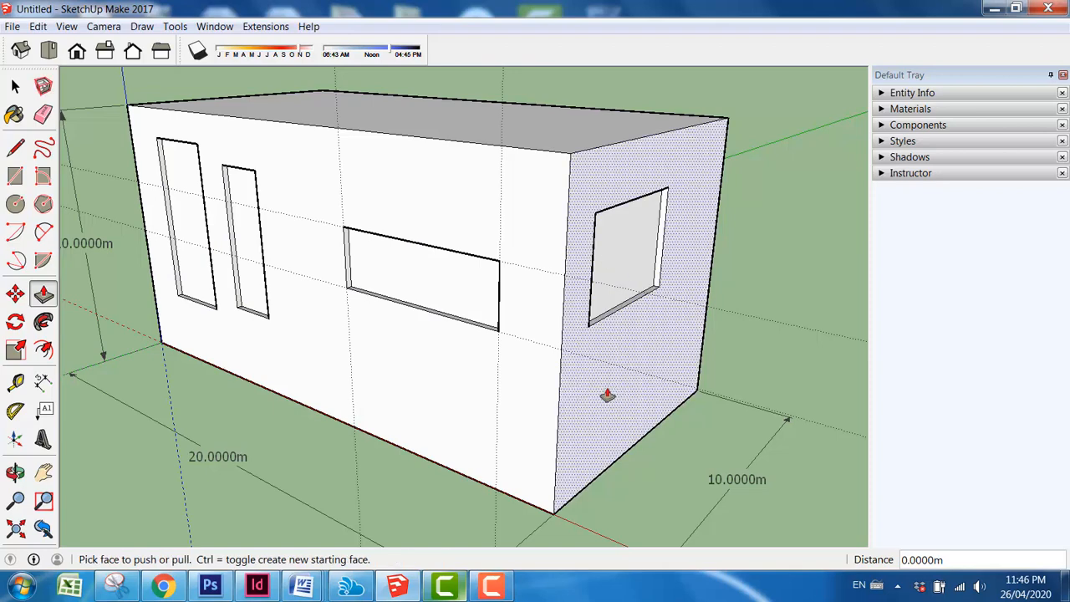
Step: Draw a rectangle about 18.6 m by 25.1 m on the ground beside the first building, along the red axis
middle_drag(604, 394, 675, 404)
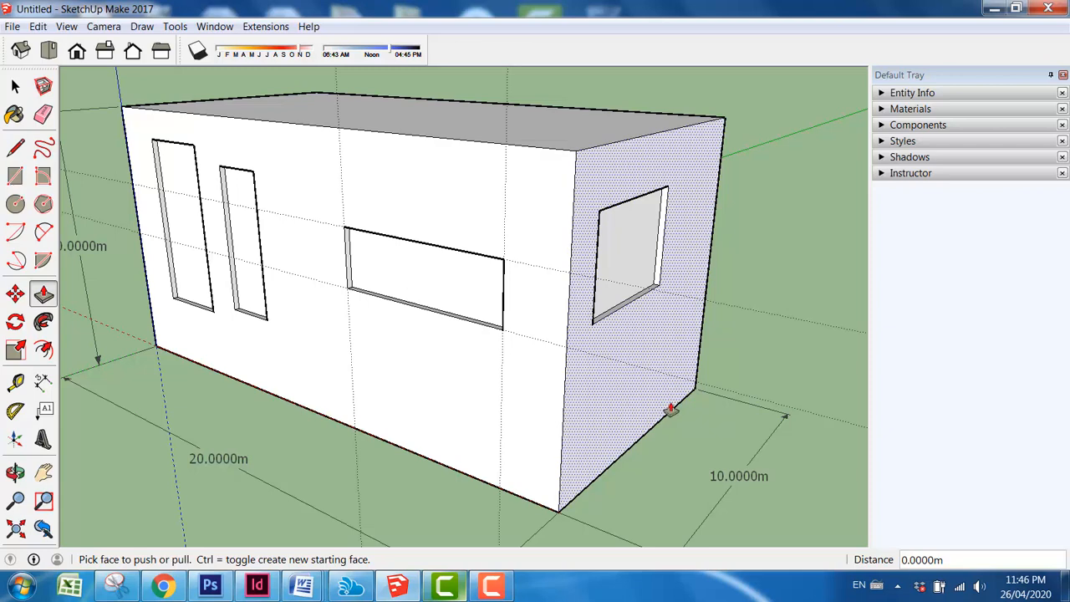
scroll(496, 246, down, 2)
middle_drag(497, 246, 529, 338)
scroll(541, 301, down, 4)
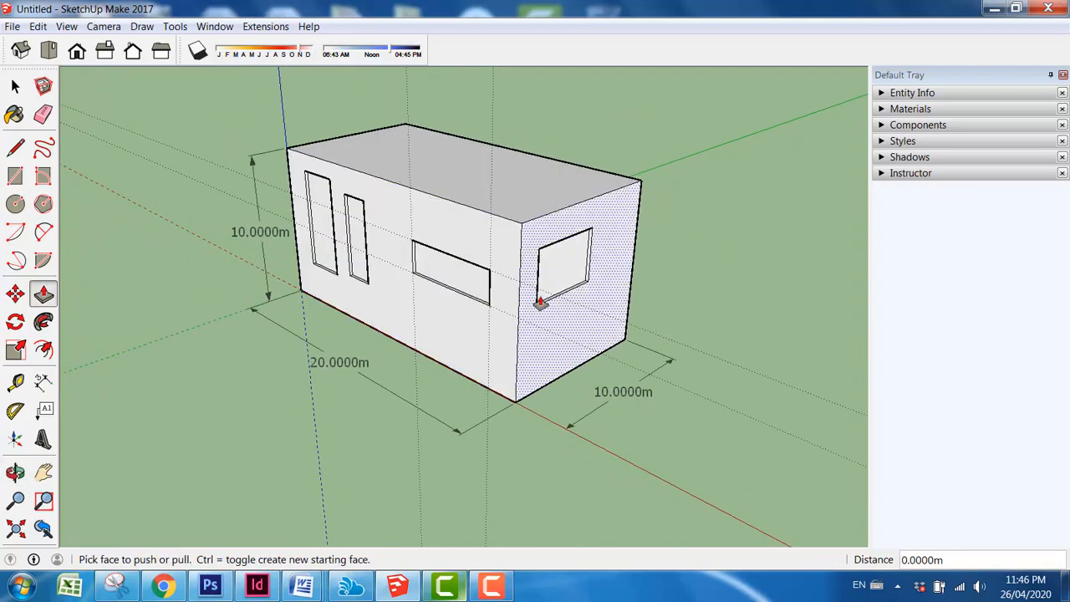
click(15, 86)
scroll(508, 195, down, 3)
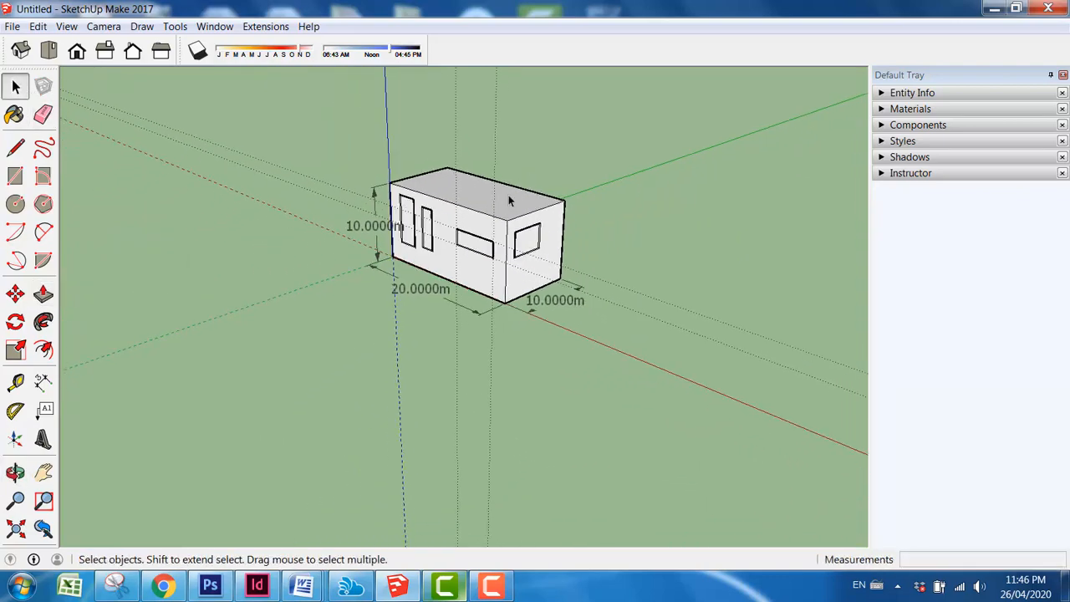
scroll(502, 251, up, 4)
click(15, 179)
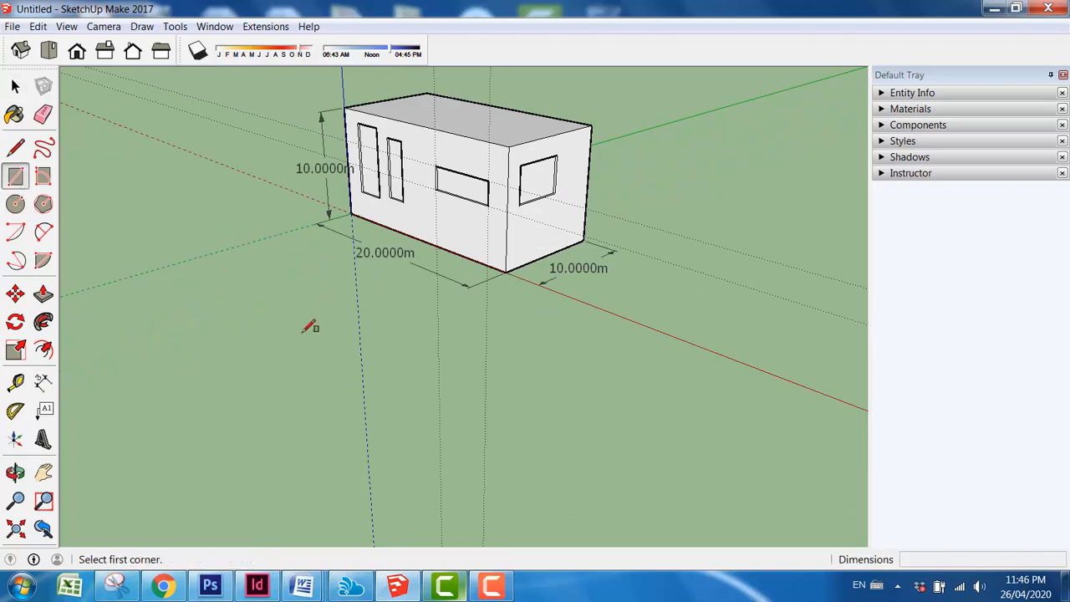
scroll(368, 325, down, 4)
scroll(623, 339, up, 3)
click(434, 325)
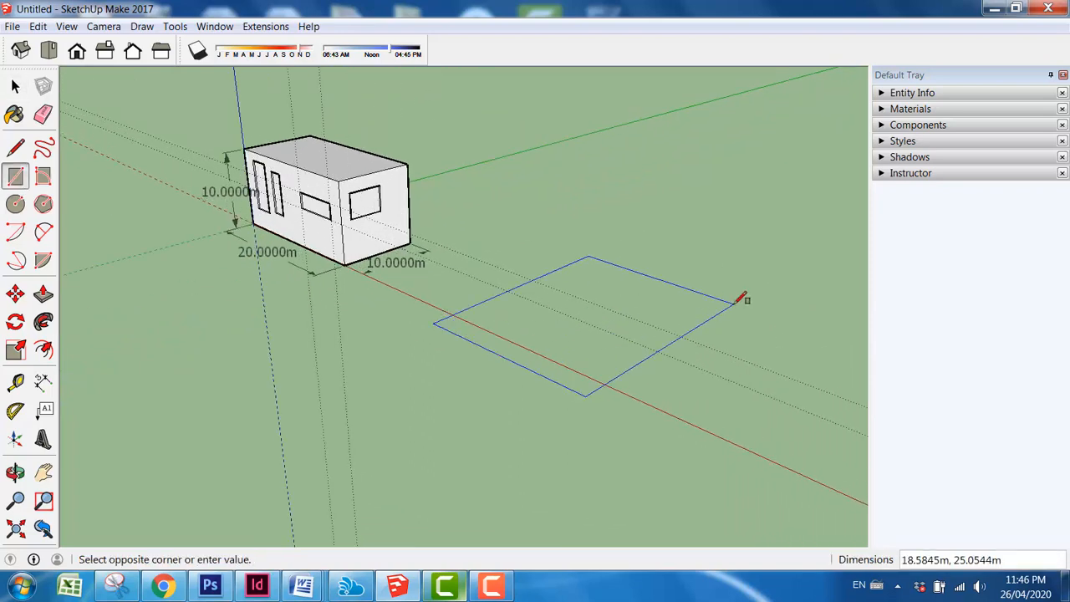
click(733, 304)
Step: Push/Pull the new ground rectangle upward about 15.3 m into a box
click(43, 294)
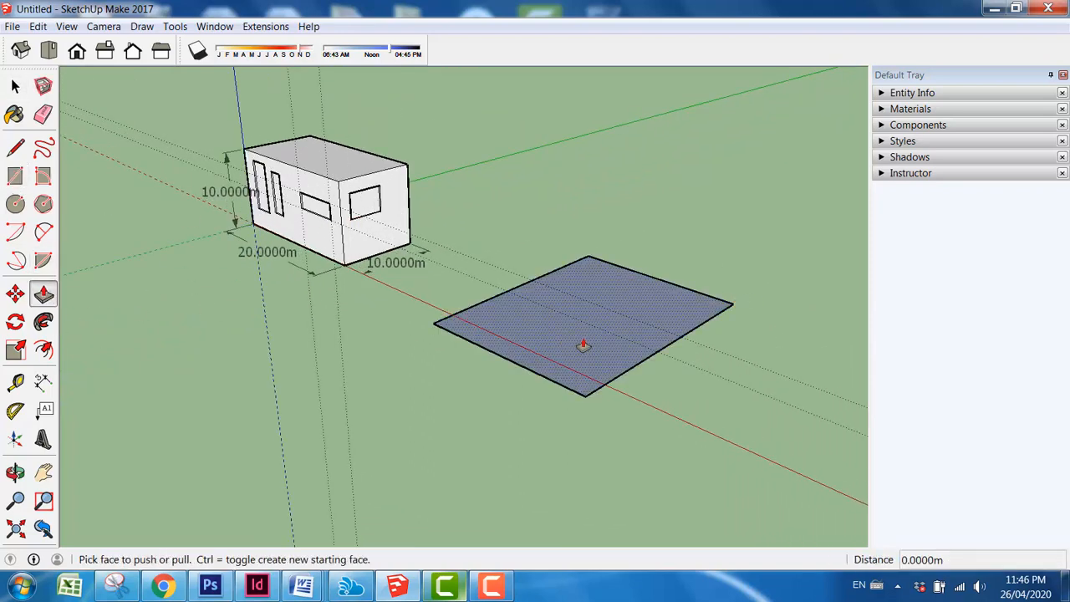
click(584, 346)
click(586, 189)
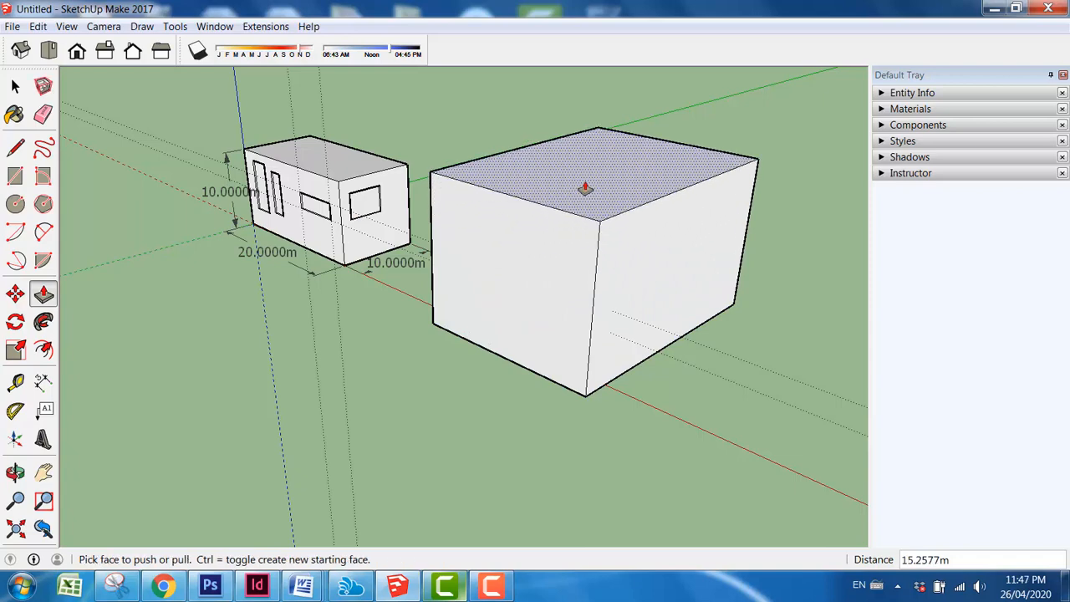
Step: Examine the new box from several angles
middle_drag(599, 313, 617, 309)
scroll(617, 305, down, 1)
scroll(705, 203, up, 4)
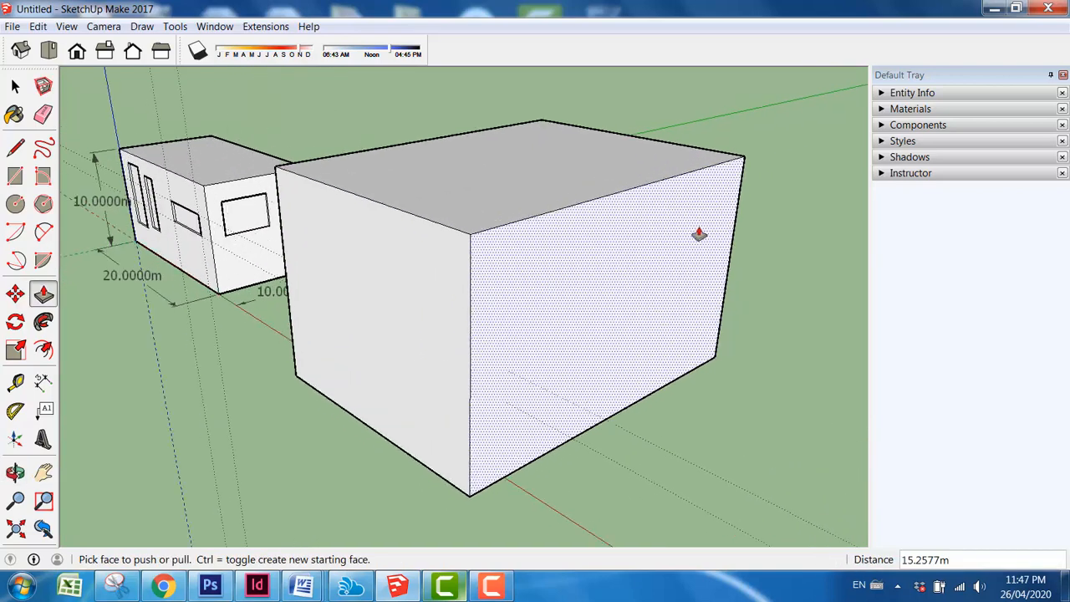
middle_drag(699, 234, 708, 203)
scroll(549, 232, down, 2)
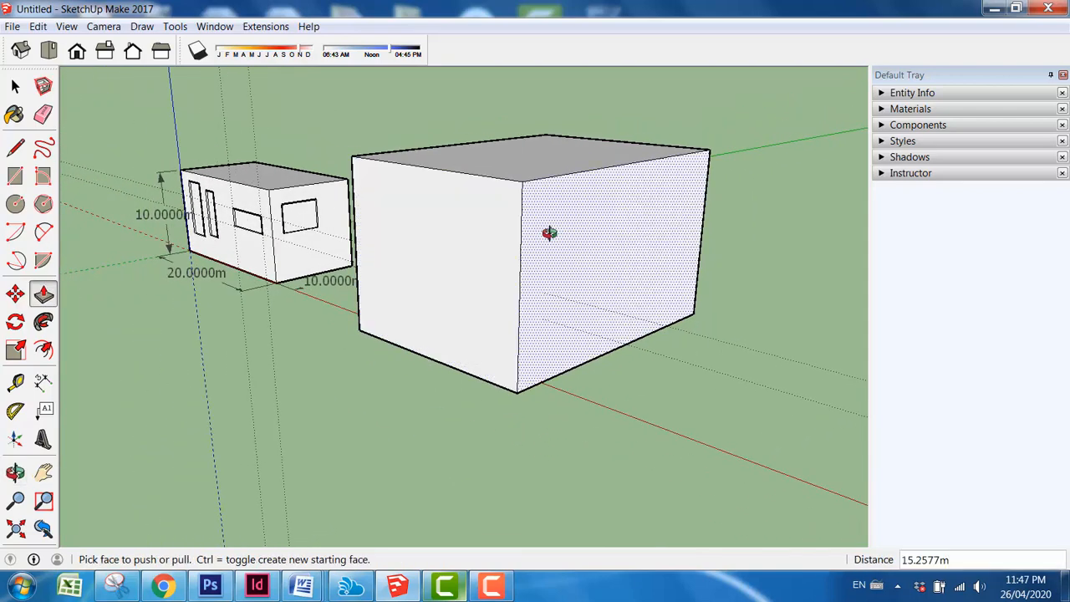
scroll(675, 277, up, 1)
middle_drag(640, 277, 649, 277)
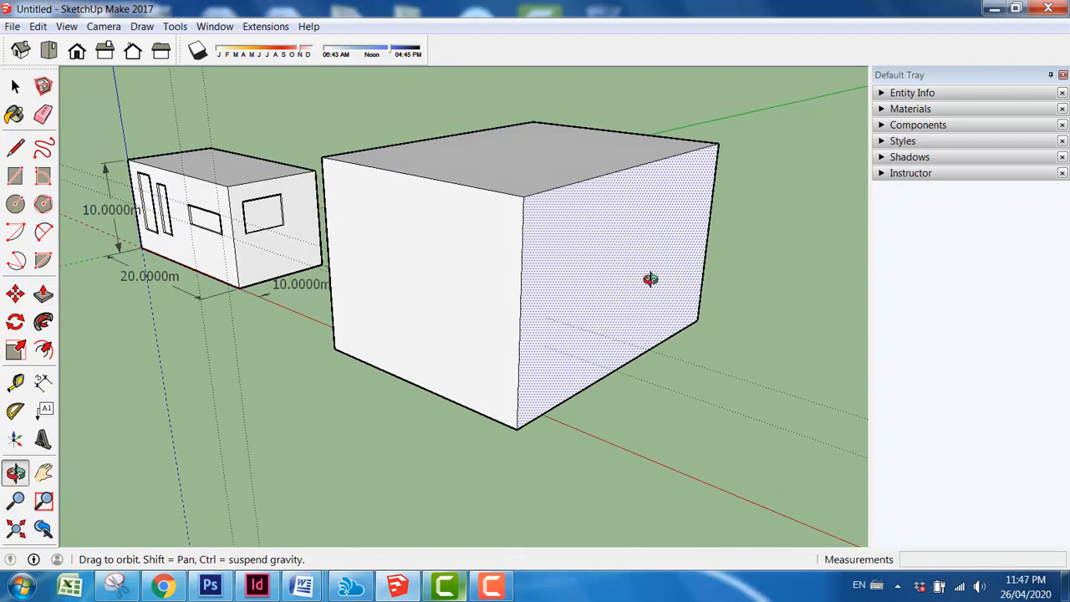
click(15, 86)
middle_drag(485, 337, 483, 336)
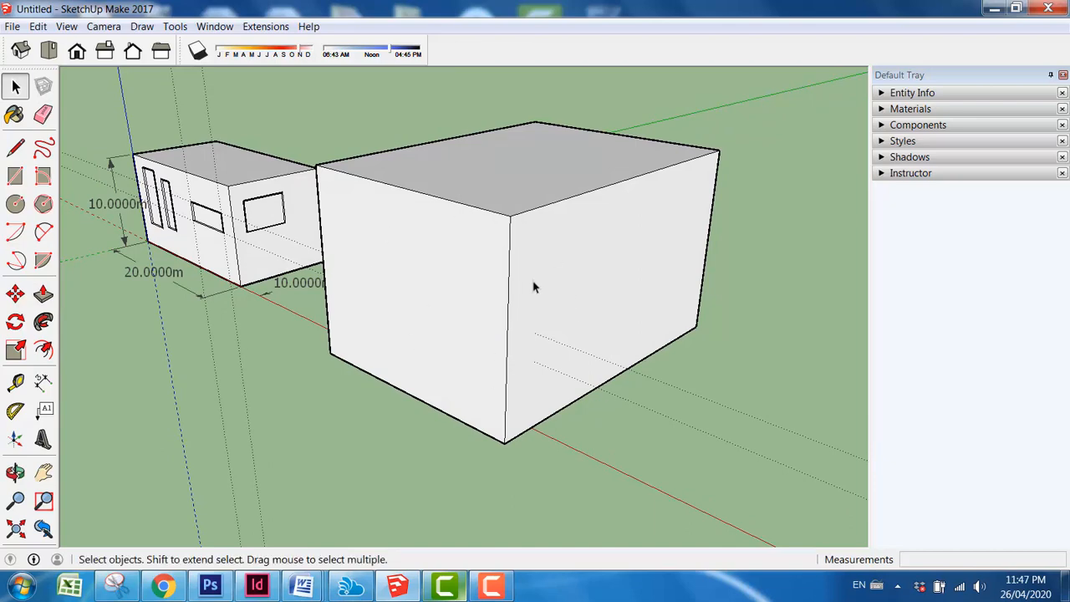
middle_drag(490, 270, 480, 307)
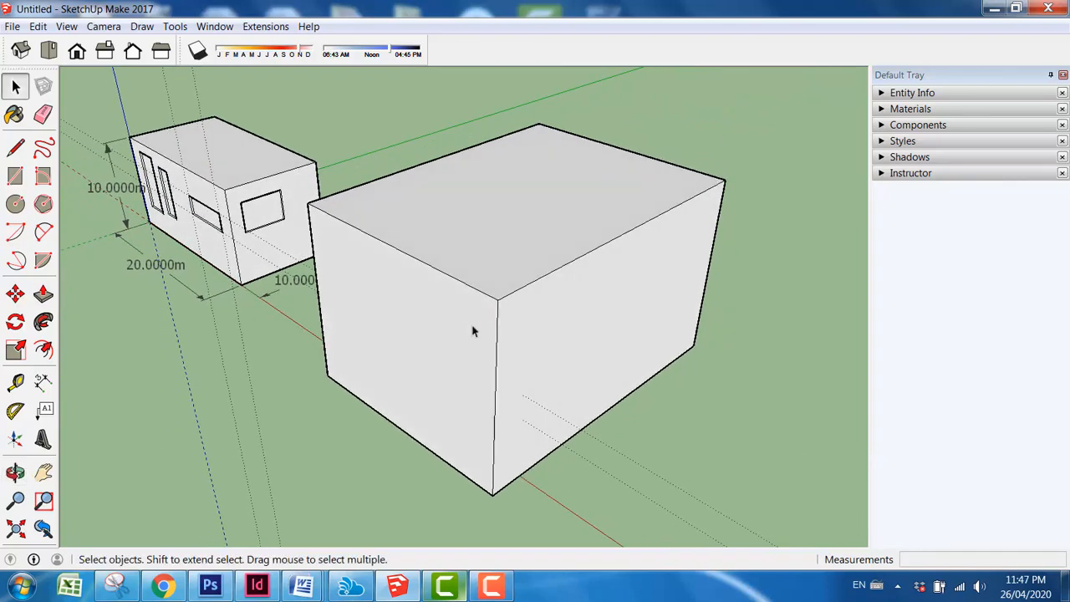
middle_drag(420, 326, 430, 290)
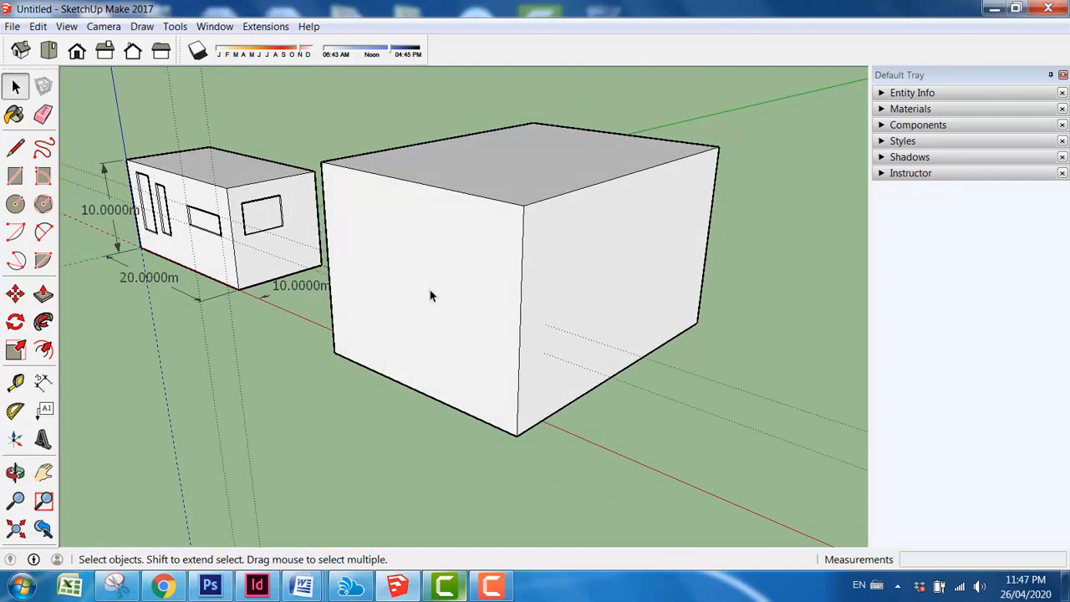
Step: Draw two window outlines on the large box's front wall: a square about 4.6 m wide and a rectangle about 7.7 m high by 4.8 m wide
click(15, 176)
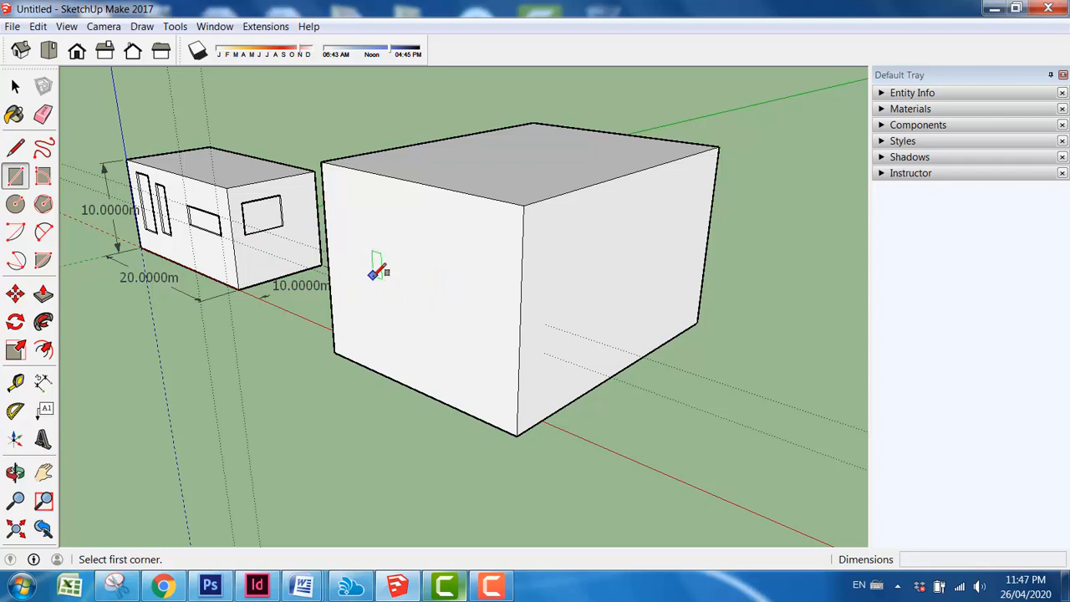
click(349, 238)
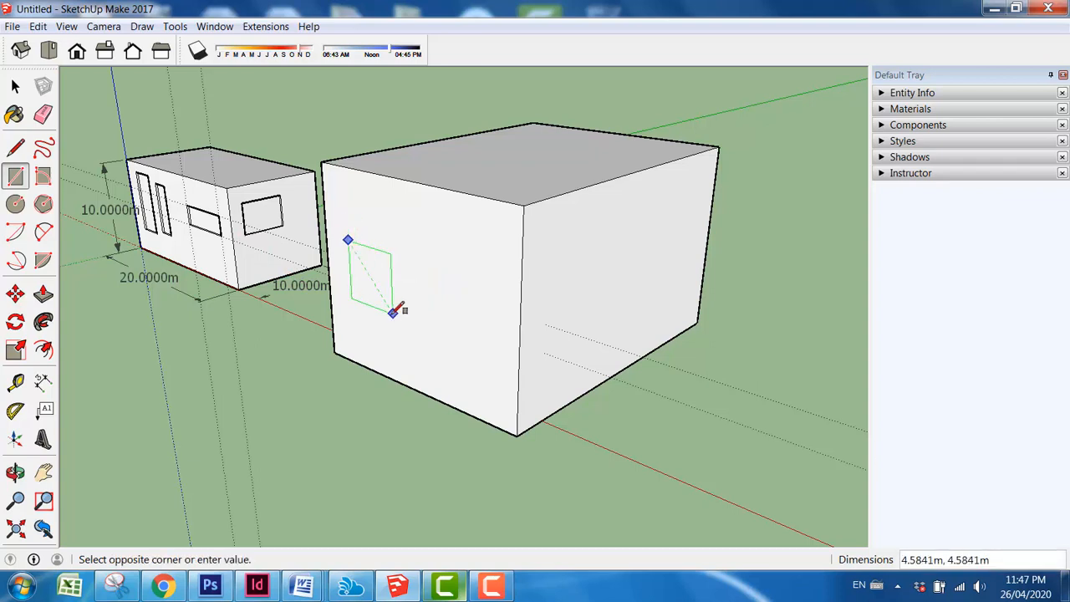
click(394, 317)
click(424, 233)
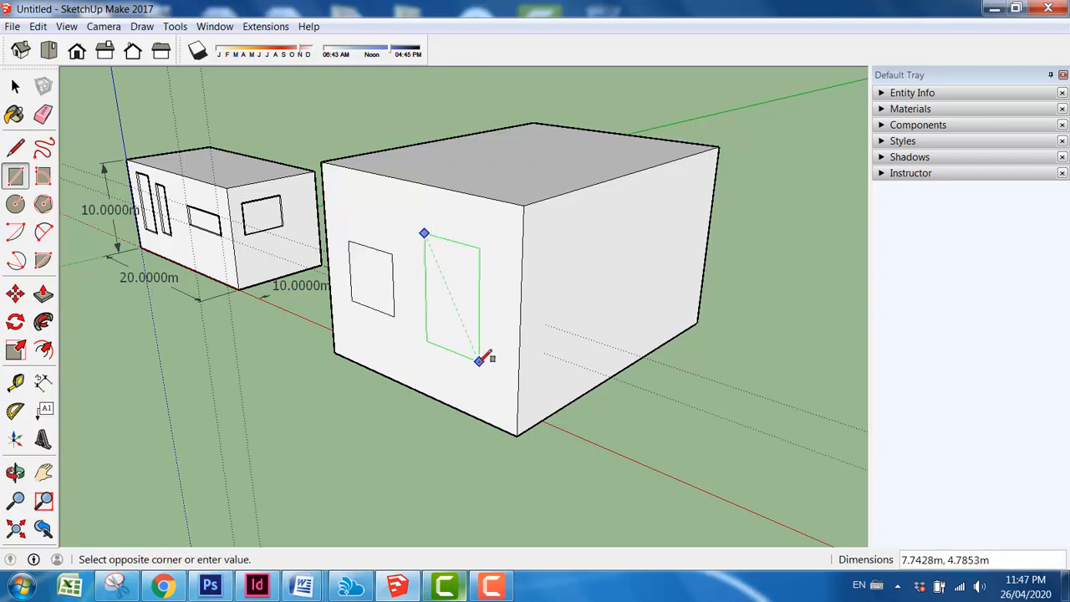
click(482, 359)
click(15, 87)
Step: Recess the square and the taller window outlines about 0.44 m into the front wall
scroll(398, 313, up, 1)
scroll(383, 284, up, 1)
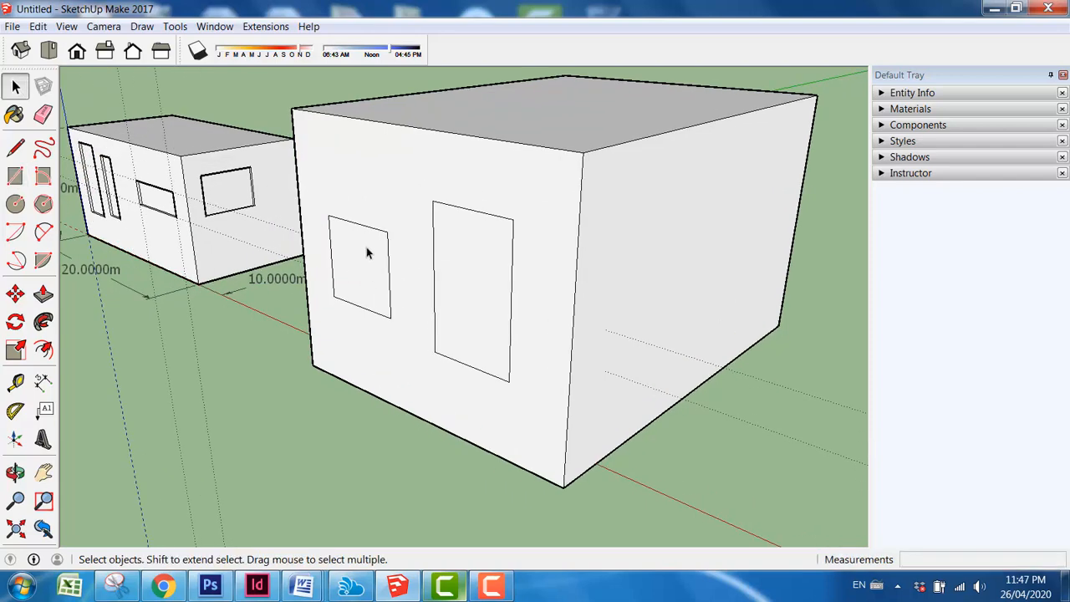
click(43, 294)
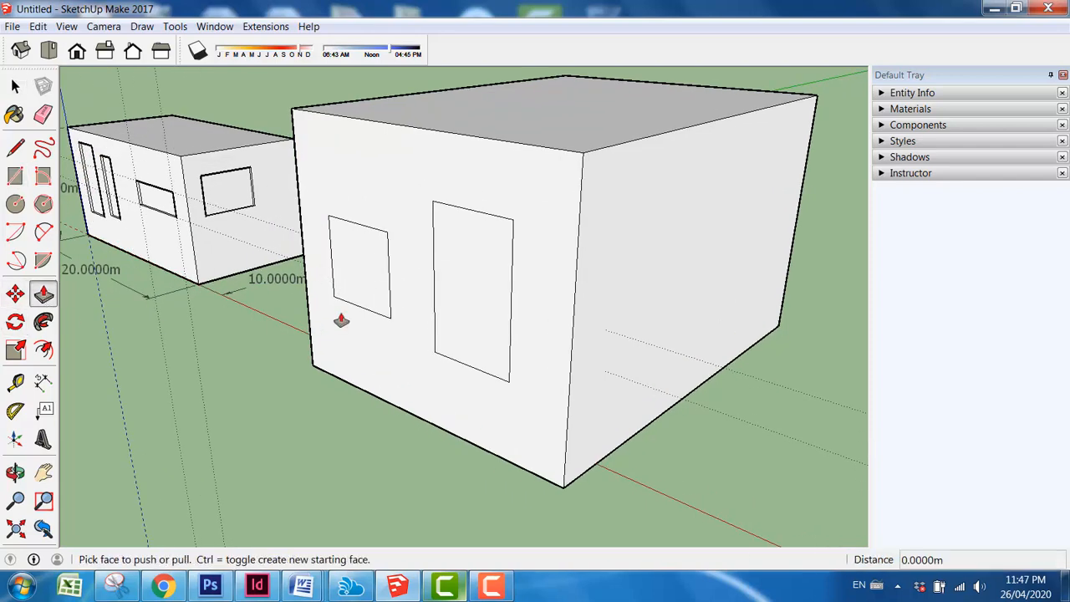
scroll(355, 291, up, 2)
drag(342, 284, 353, 288)
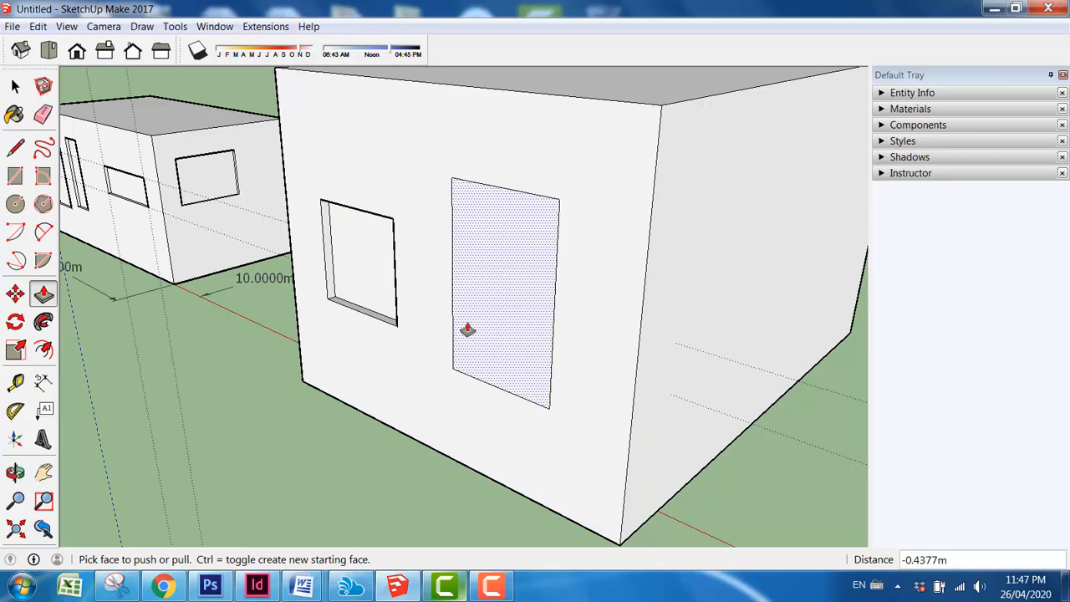
double_click(497, 306)
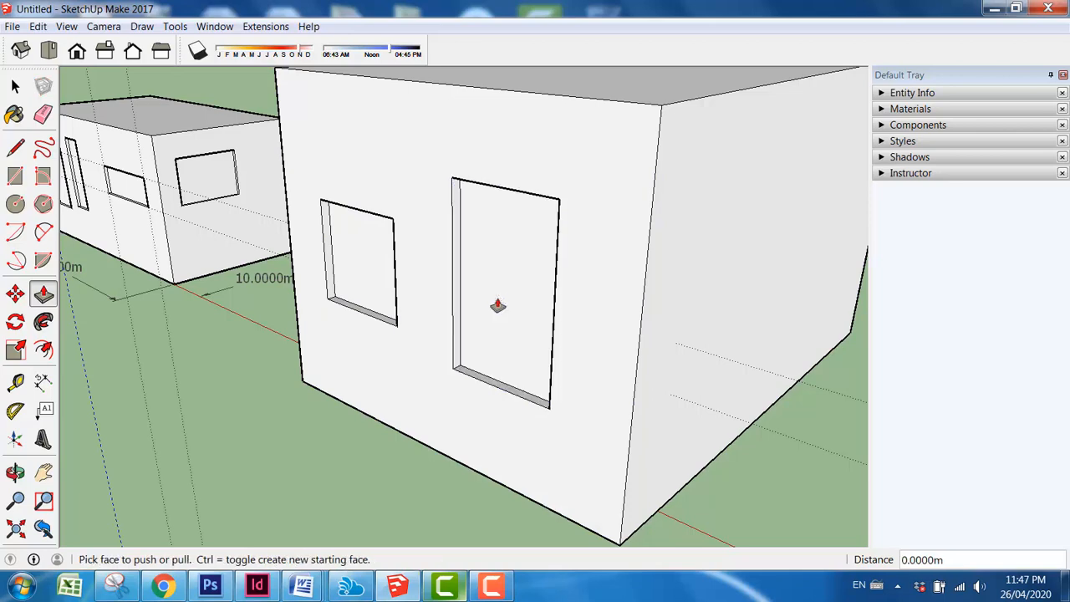
Step: Align the taller window's sill and head with the square window, raising the sill about 0.9 m and lowering the head about 2.1 m
drag(461, 375, 409, 344)
middle_drag(409, 345, 510, 162)
scroll(510, 162, up, 3)
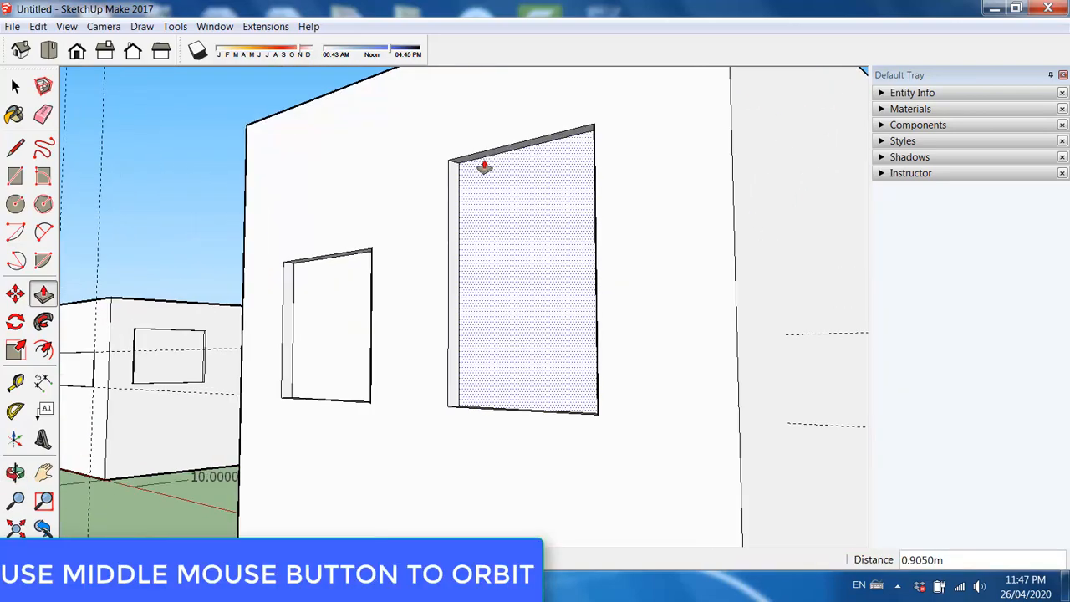
drag(471, 165, 373, 253)
middle_drag(478, 282, 539, 316)
scroll(425, 329, down, 8)
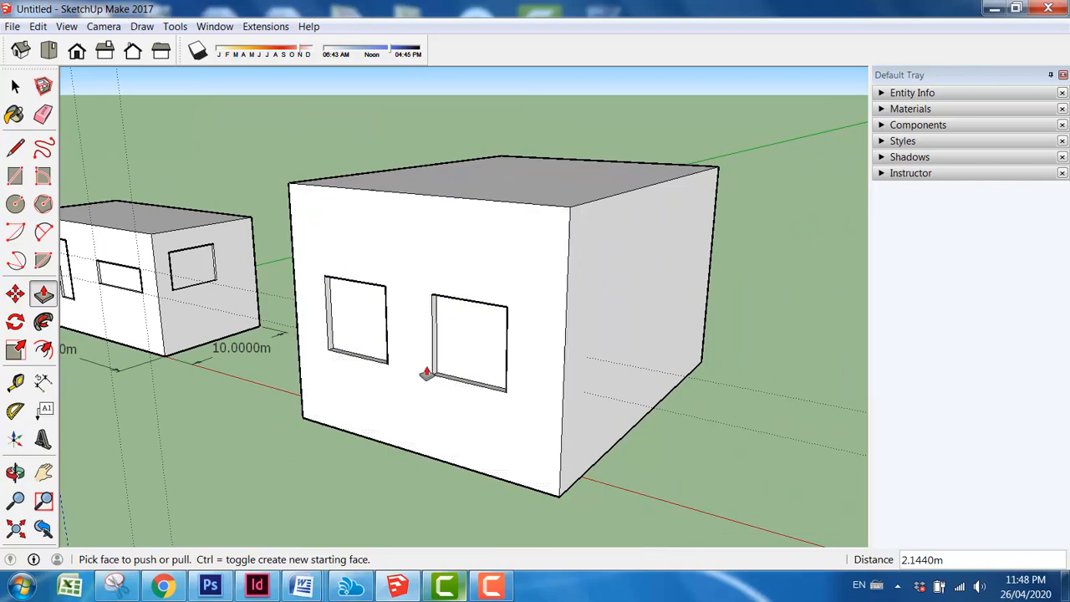
Step: Draw a horizontal window outline about 8.9 m wide by 1.3 m high above the two windows on the front wall
click(15, 175)
scroll(397, 276, up, 3)
click(370, 212)
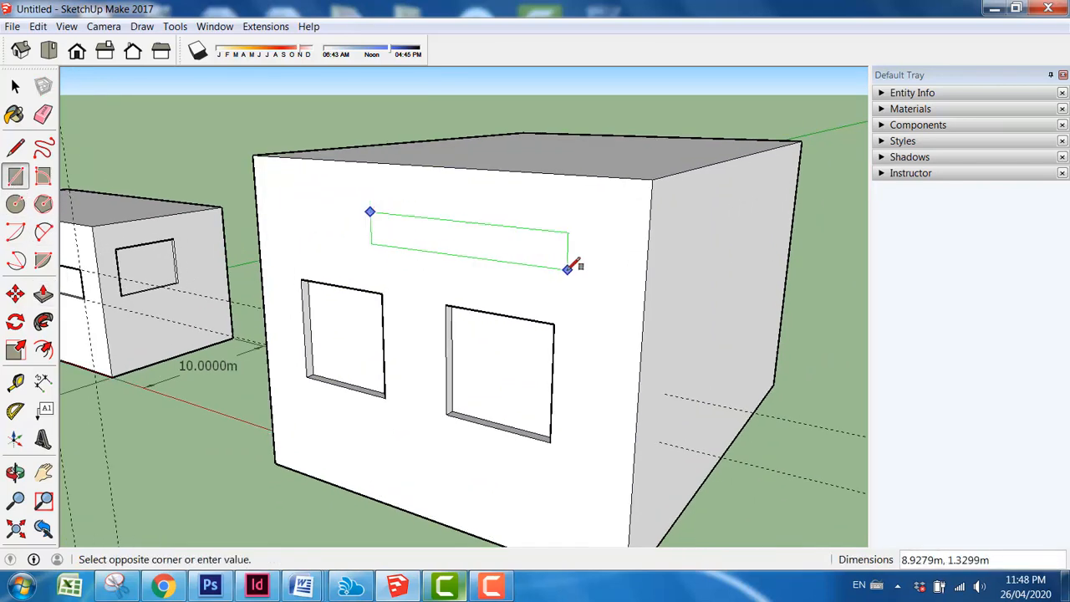
click(568, 269)
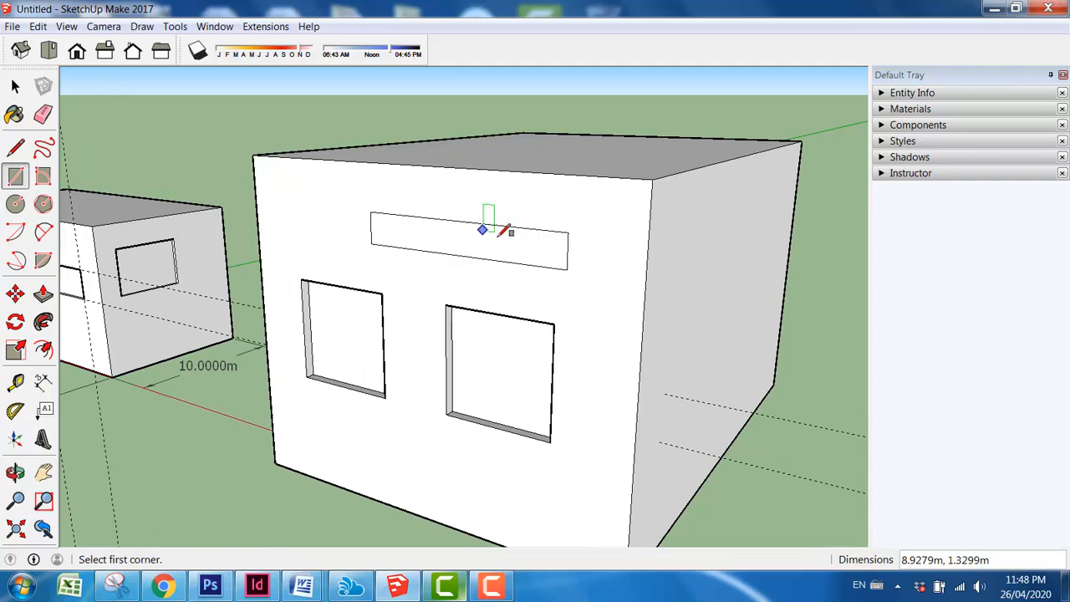
click(15, 87)
Step: Recess the horizontal window outline to match the depth of the windows below, about 0.44 m
click(43, 293)
scroll(510, 268, up, 2)
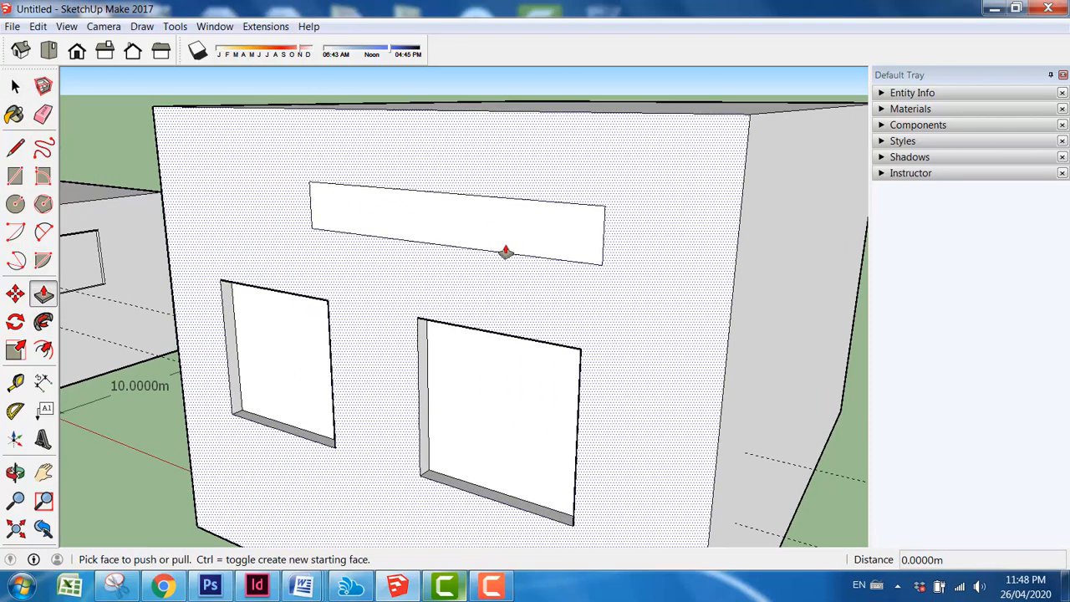
drag(486, 238, 508, 399)
Step: Align the horizontal window's ends with the outer edges of the windows below, moving the right end about 0.43 m inward and the left end about 4.2 m outward
middle_drag(509, 399, 791, 286)
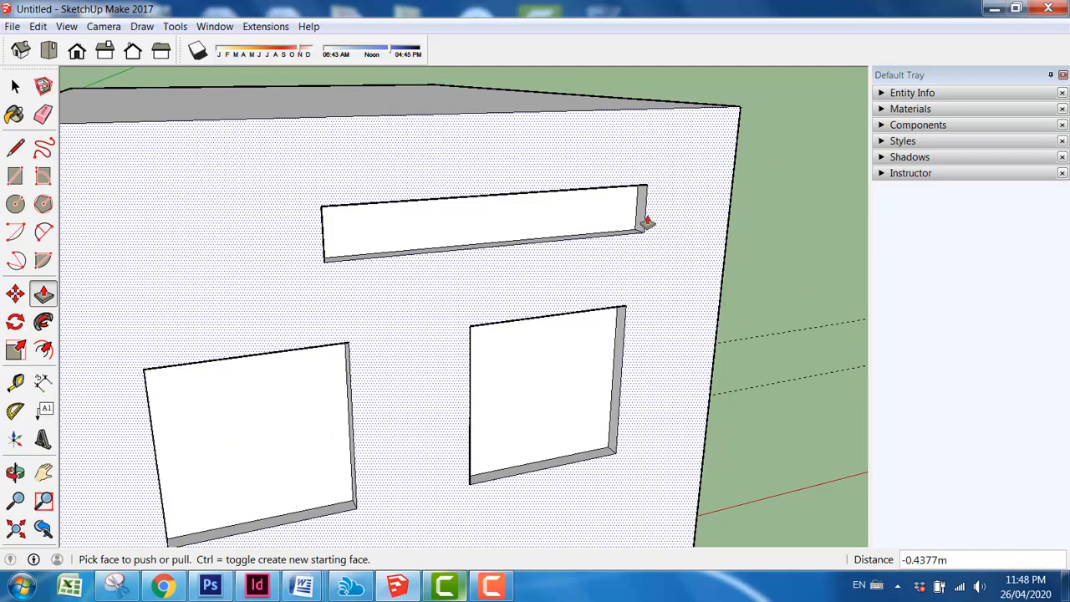
drag(644, 221, 626, 306)
middle_drag(627, 306, 380, 351)
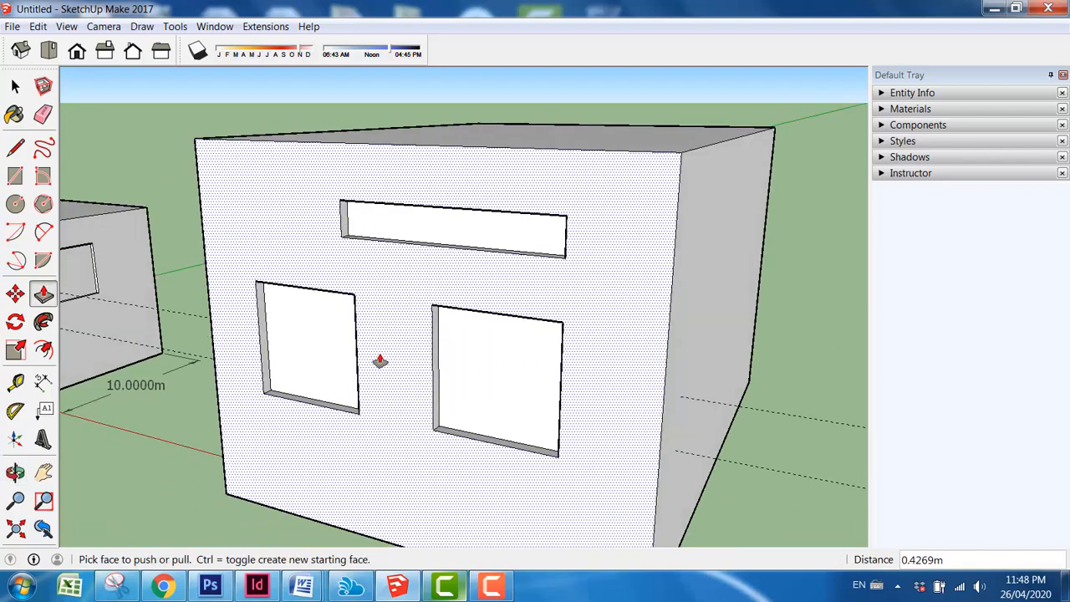
scroll(380, 360, up, 5)
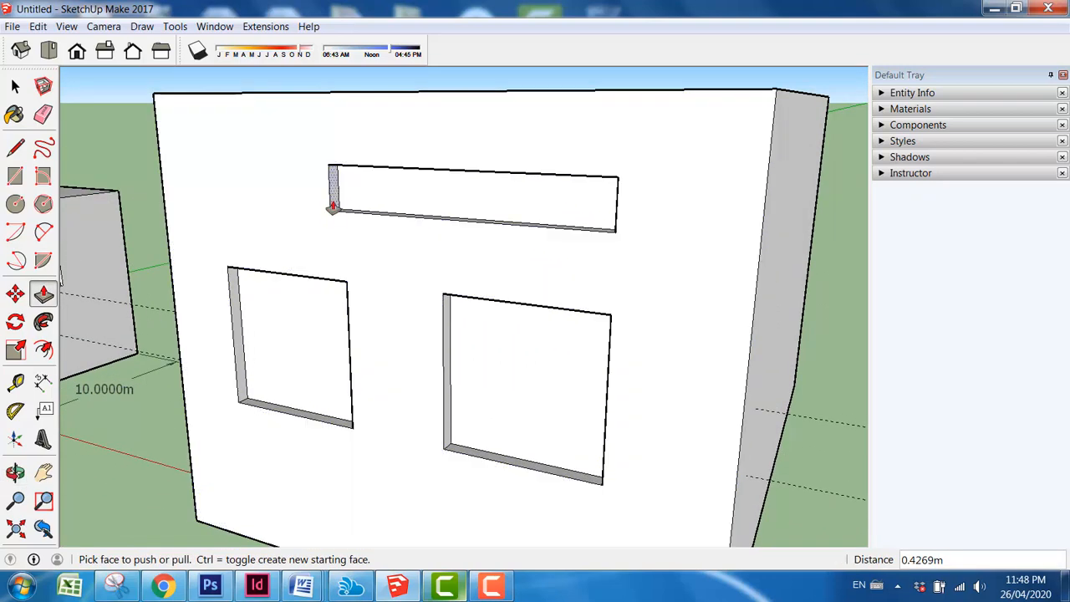
click(333, 206)
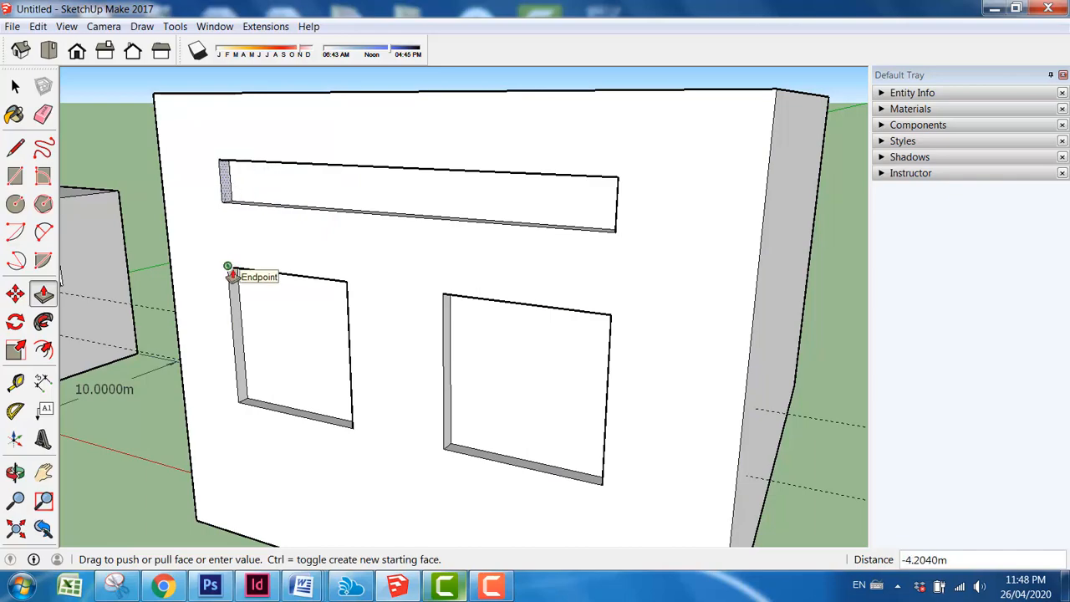
click(232, 270)
Step: Draw a line about 18.6 m long across the larger building's flat roof, joining the midpoints of its two side edges
scroll(331, 298, down, 2)
middle_drag(331, 298, 200, 403)
scroll(382, 254, down, 3)
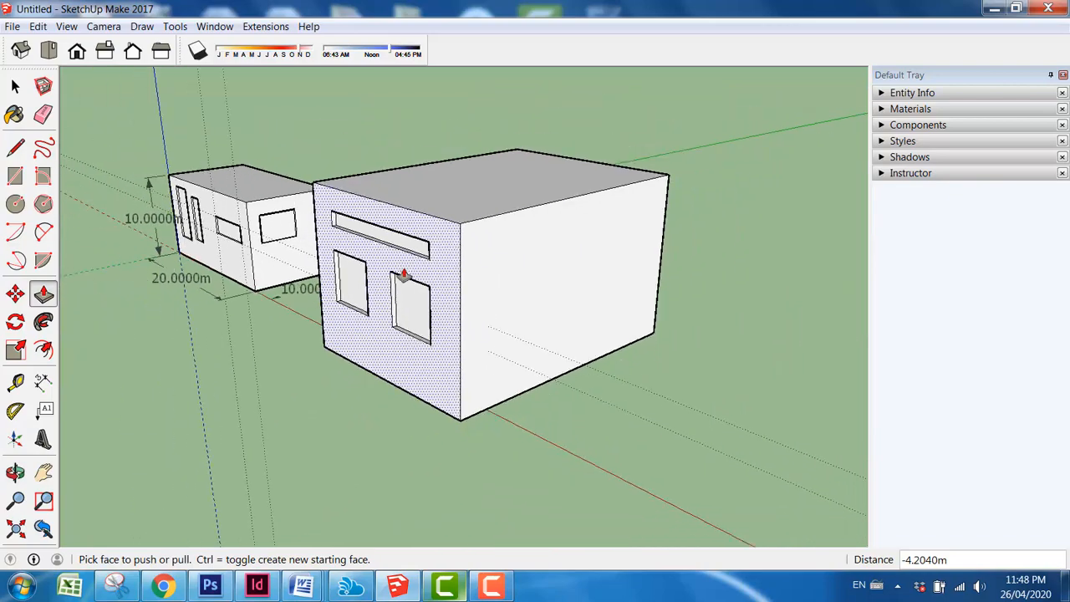
middle_drag(404, 275, 479, 301)
scroll(573, 239, down, 3)
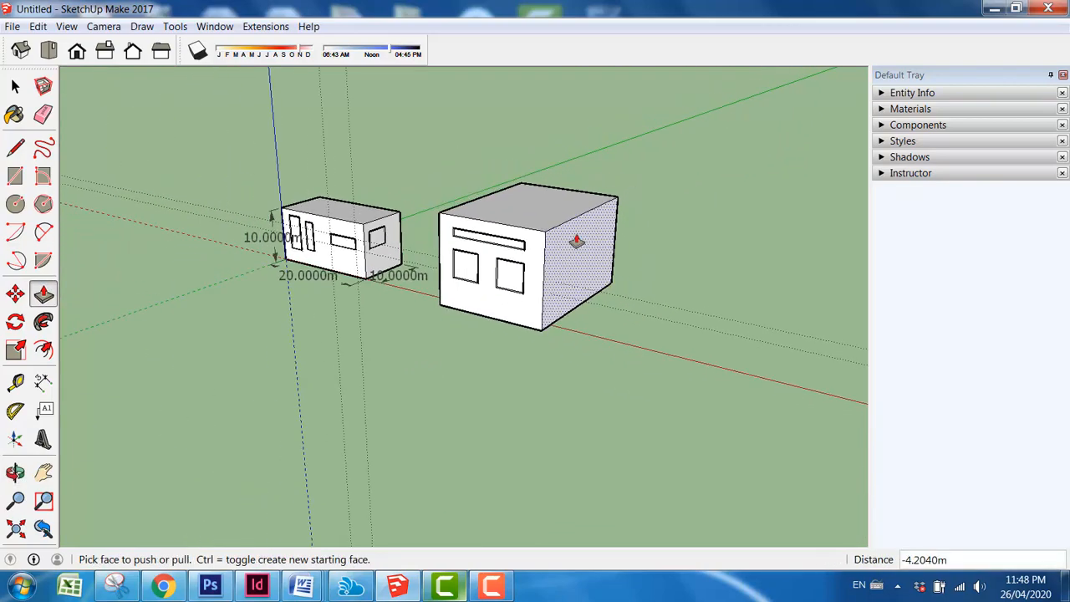
scroll(574, 233, up, 3)
middle_drag(574, 230, 571, 376)
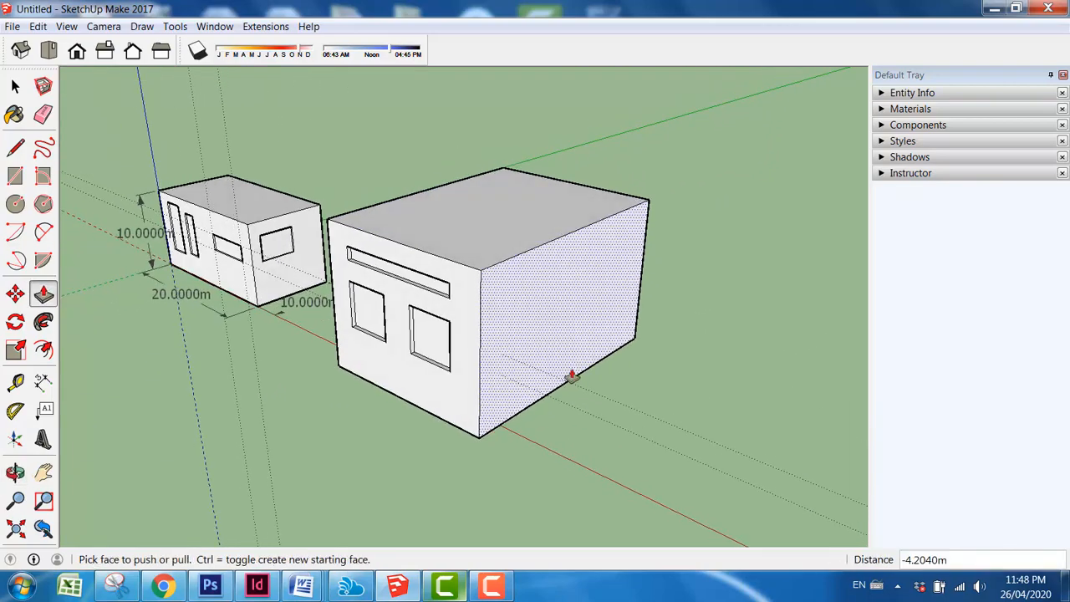
click(15, 87)
click(15, 149)
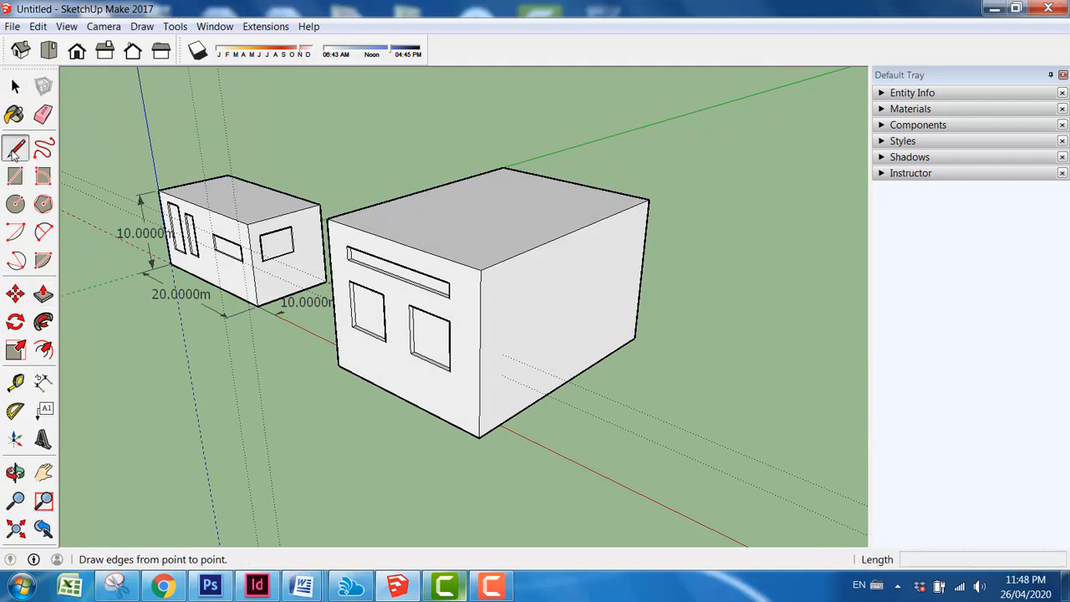
click(424, 190)
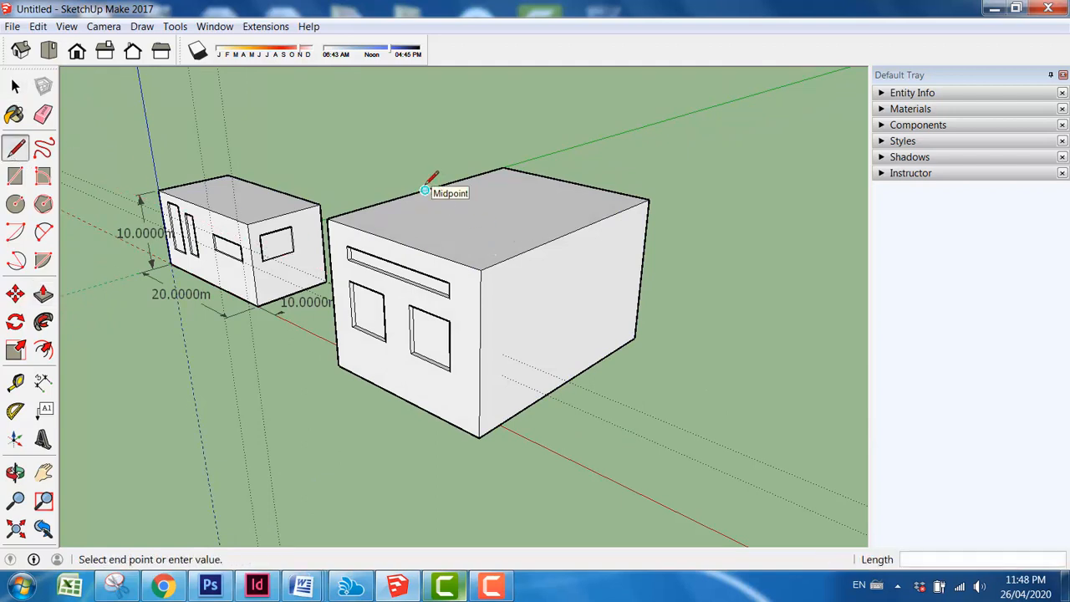
click(576, 227)
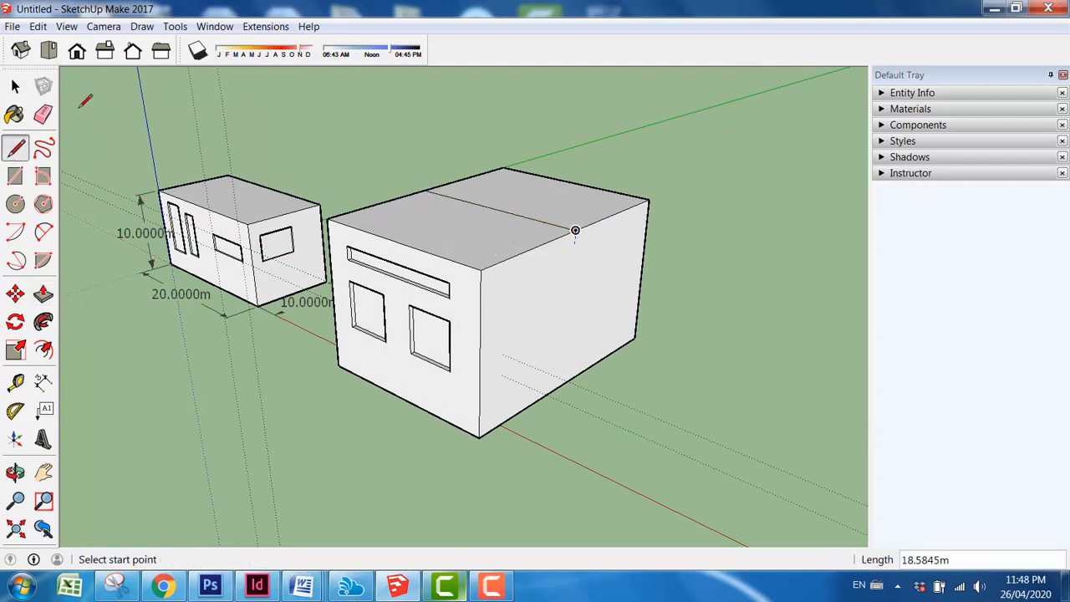
key(space)
Step: Move the roof's centre line straight up about 4.4 m to form a gable roof on the larger building
middle_drag(502, 297, 411, 211)
middle_drag(591, 355, 593, 365)
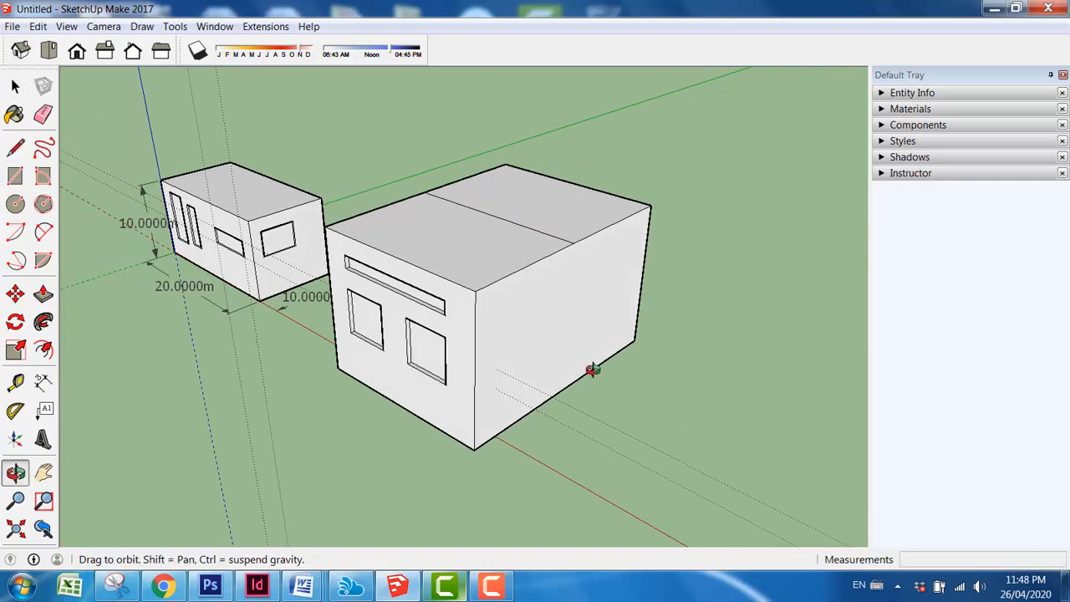
scroll(569, 399, up, 2)
scroll(515, 336, down, 1)
middle_drag(514, 336, 436, 288)
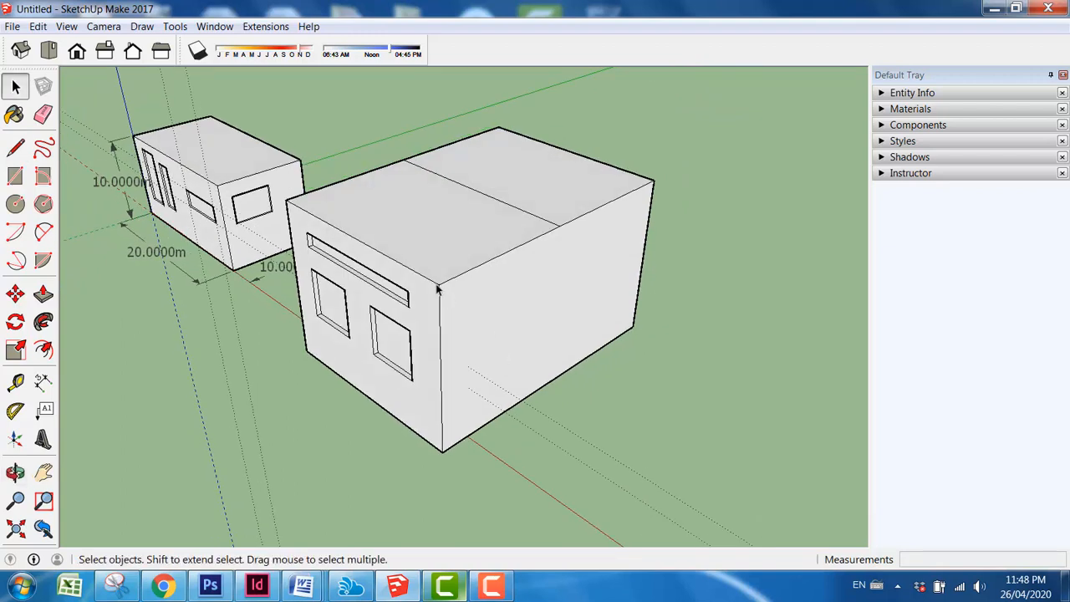
click(431, 240)
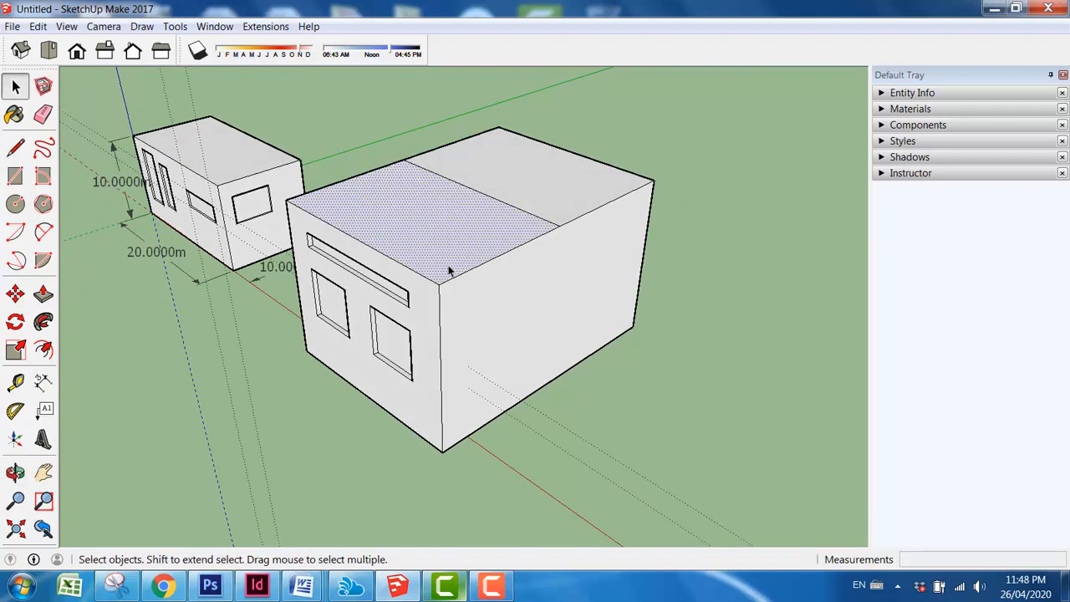
click(16, 296)
mouse_move(428, 220)
mouse_down()
mouse_move(427, 171)
mouse_move(435, 246)
mouse_move(437, 174)
mouse_move(433, 212)
mouse_up()
key(Escape)
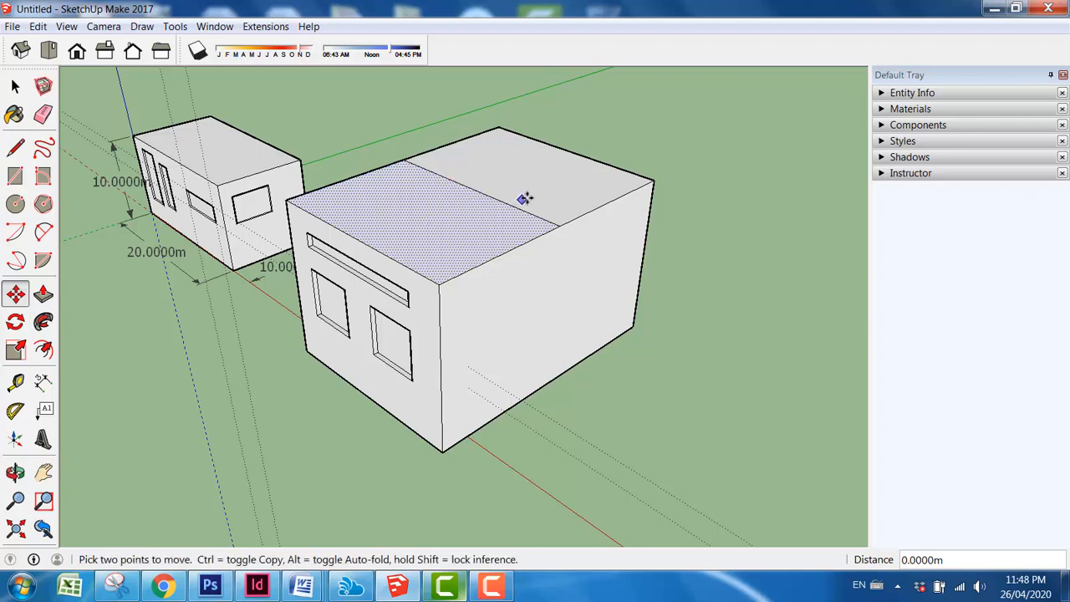
key(Escape)
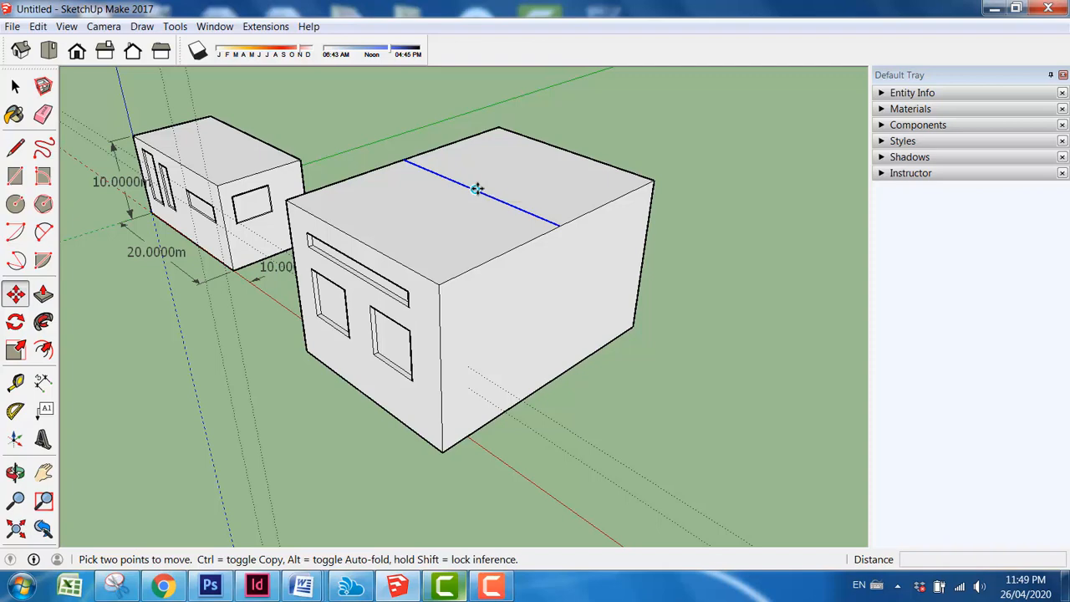
click(476, 189)
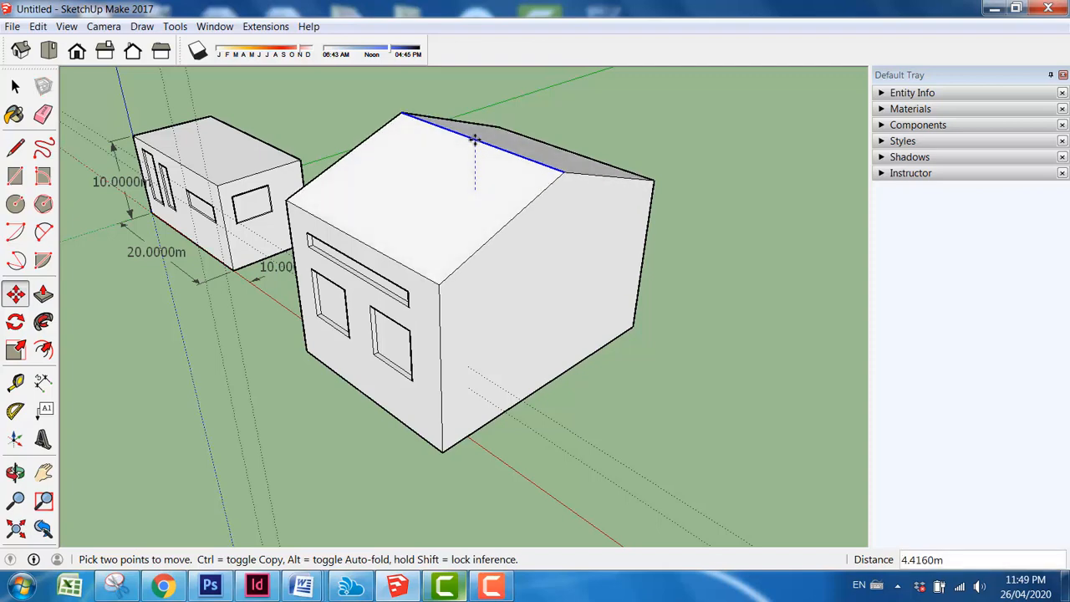
click(475, 138)
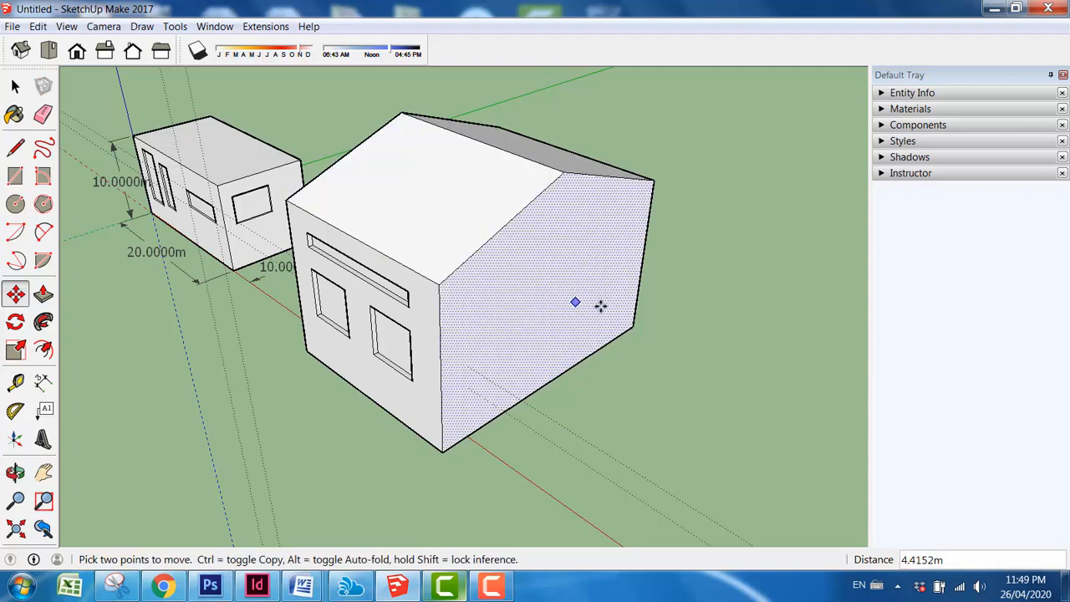
middle_drag(599, 303, 438, 289)
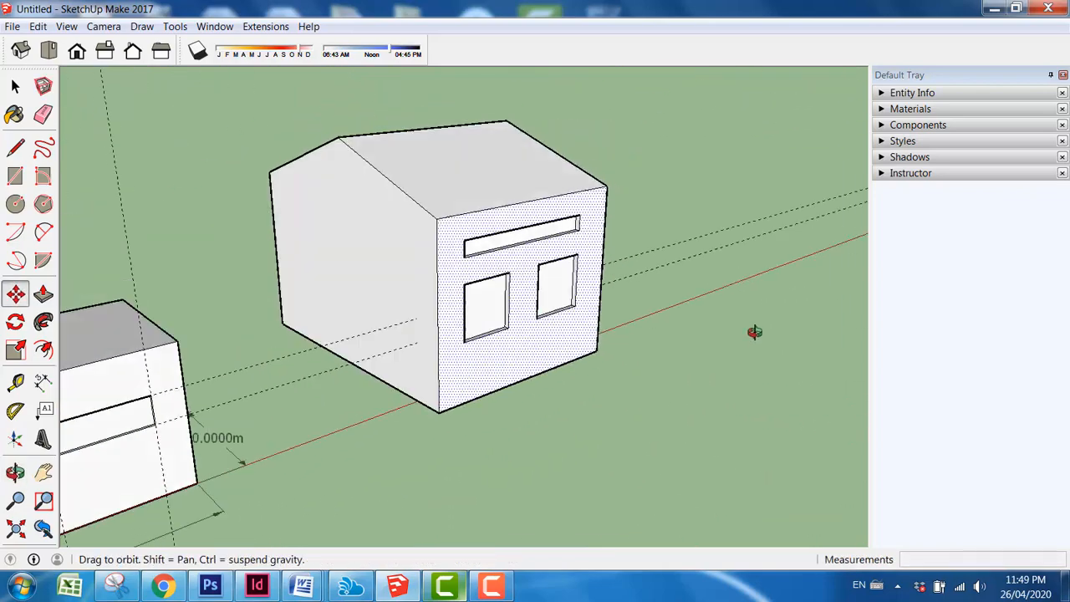
middle_drag(755, 330, 513, 376)
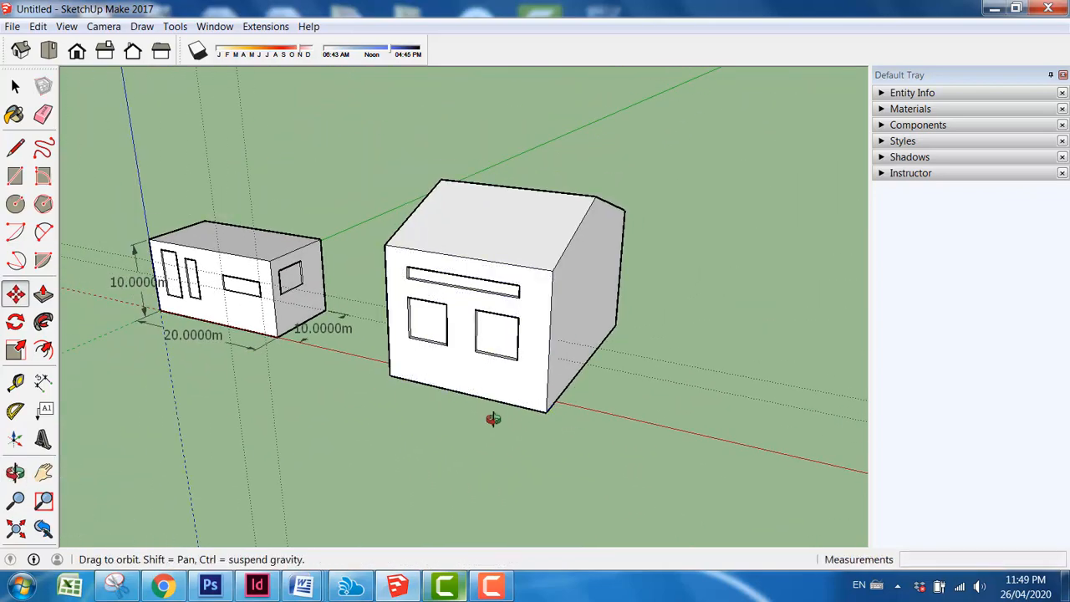
middle_drag(490, 418, 485, 423)
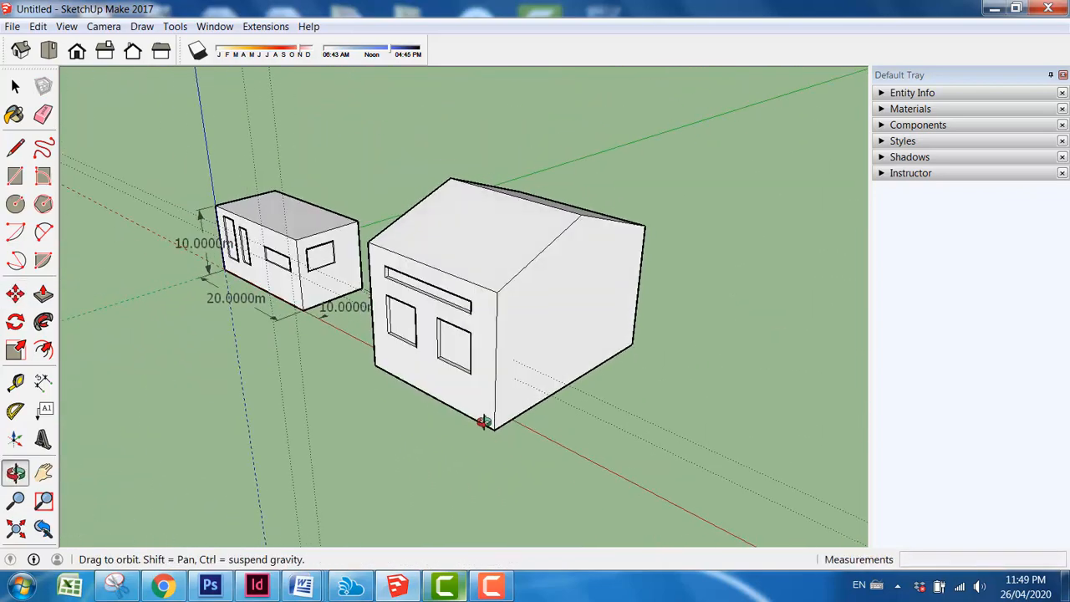
middle_drag(681, 370, 691, 394)
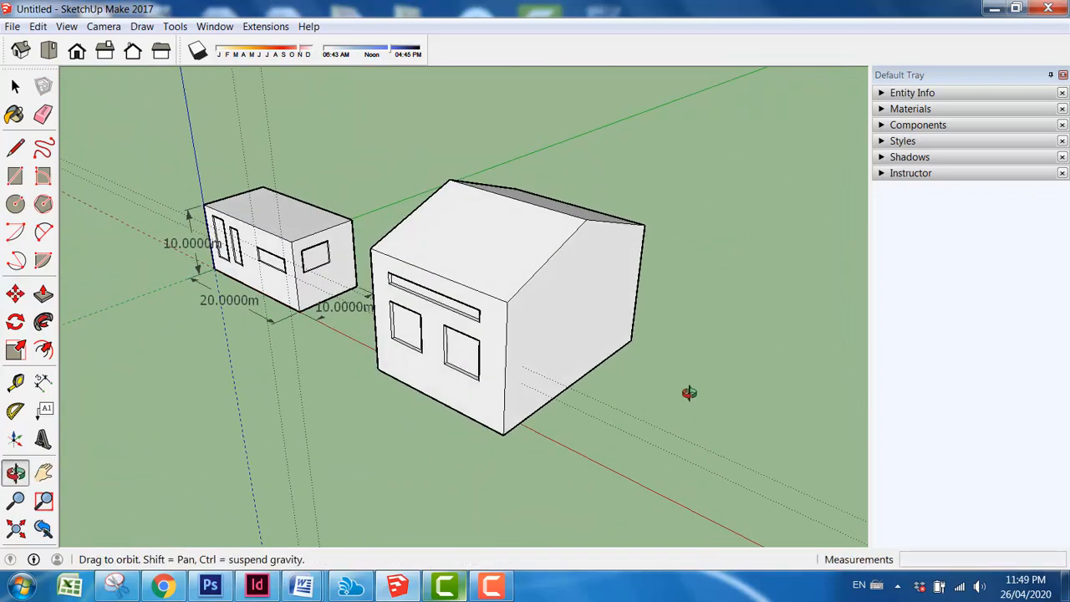
key(o)
key(m)
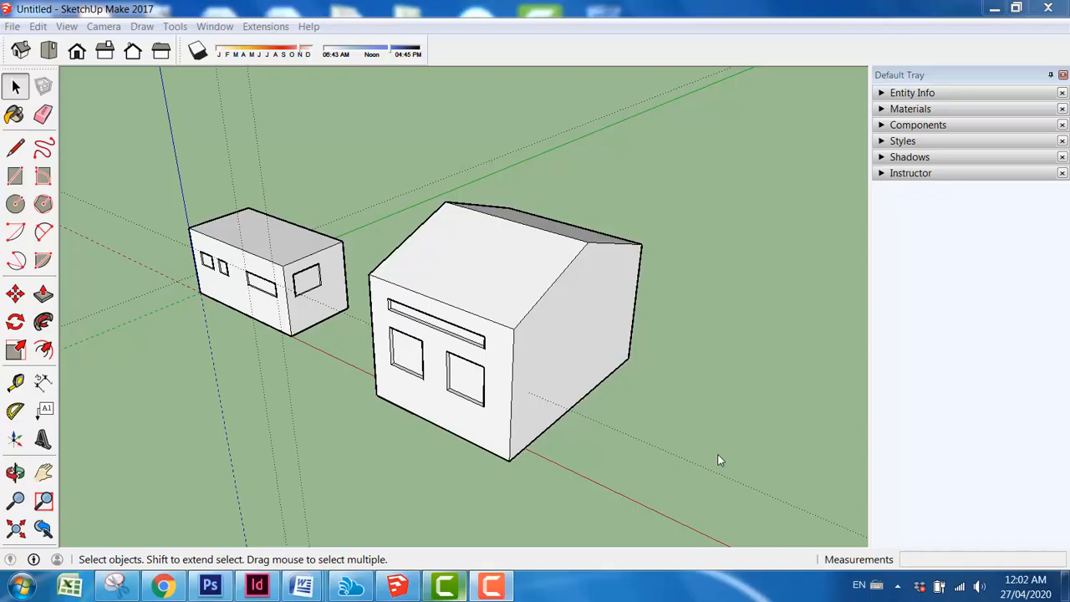
Step: Delete both buildings together with all guide lines to empty the model
drag(753, 468, 178, 229)
drag(107, 154, 106, 151)
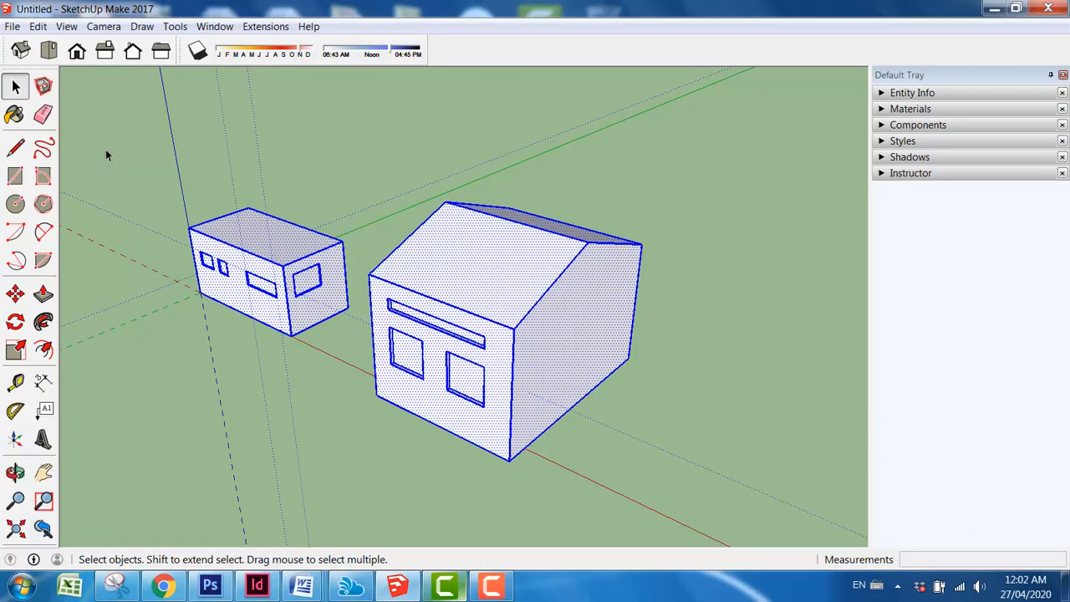
key(Delete)
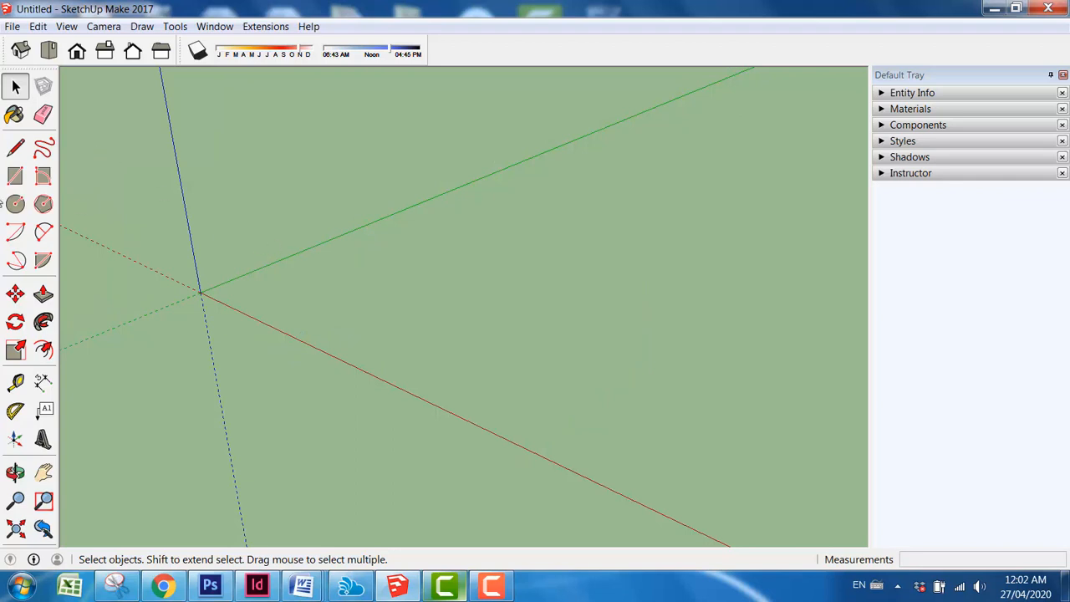
Step: Draw a large rectangle on the ground plane with its first corner at the origin, between the red and green axes
key(r)
click(201, 292)
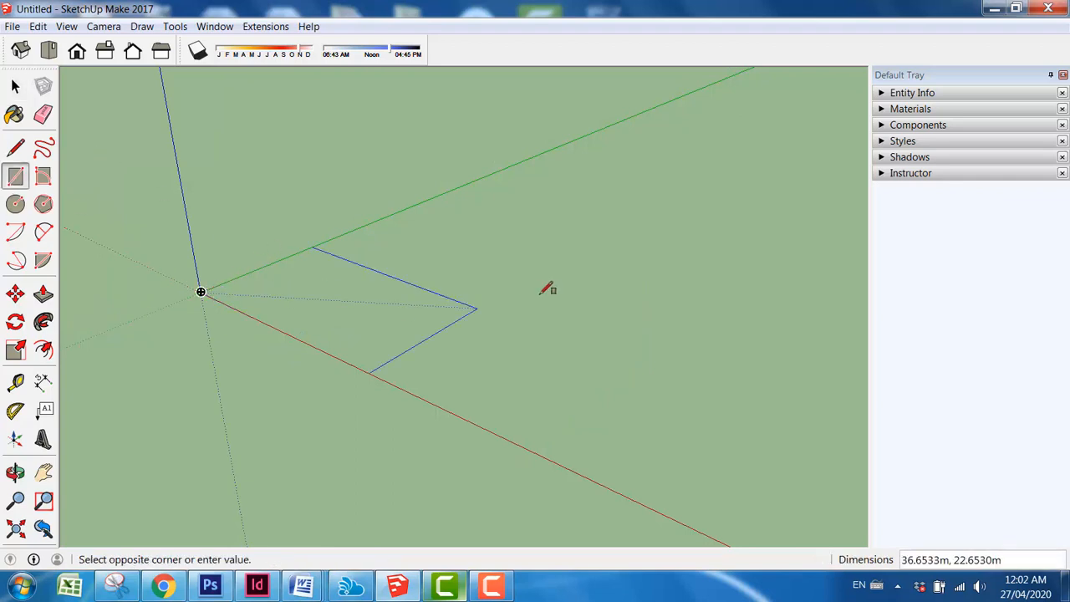
click(640, 270)
click(15, 86)
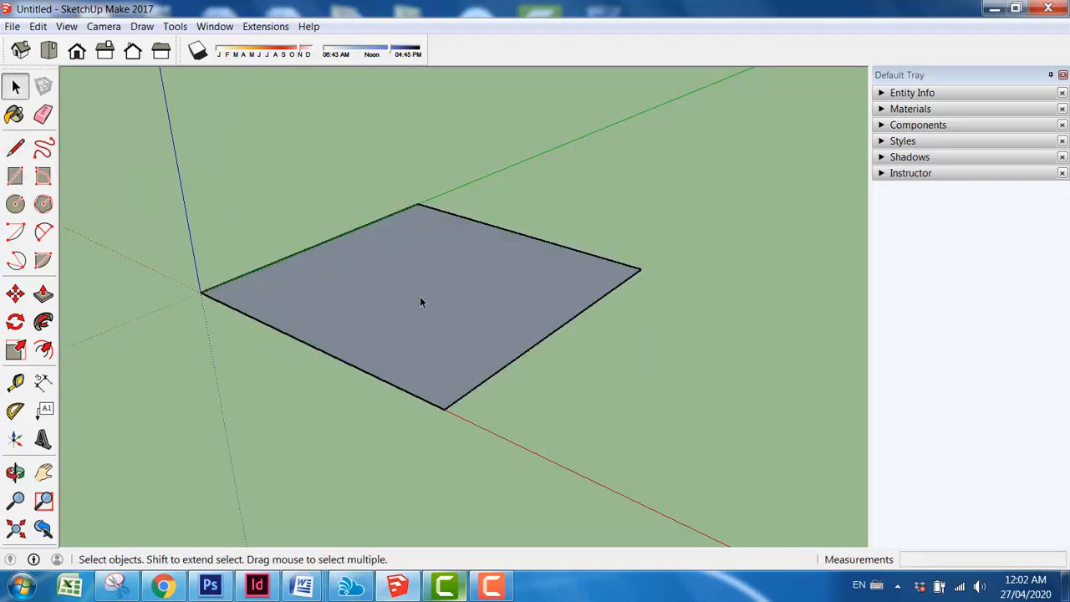
Step: Offset the ground rectangle's edges 5 m inward
scroll(420, 296, up, 3)
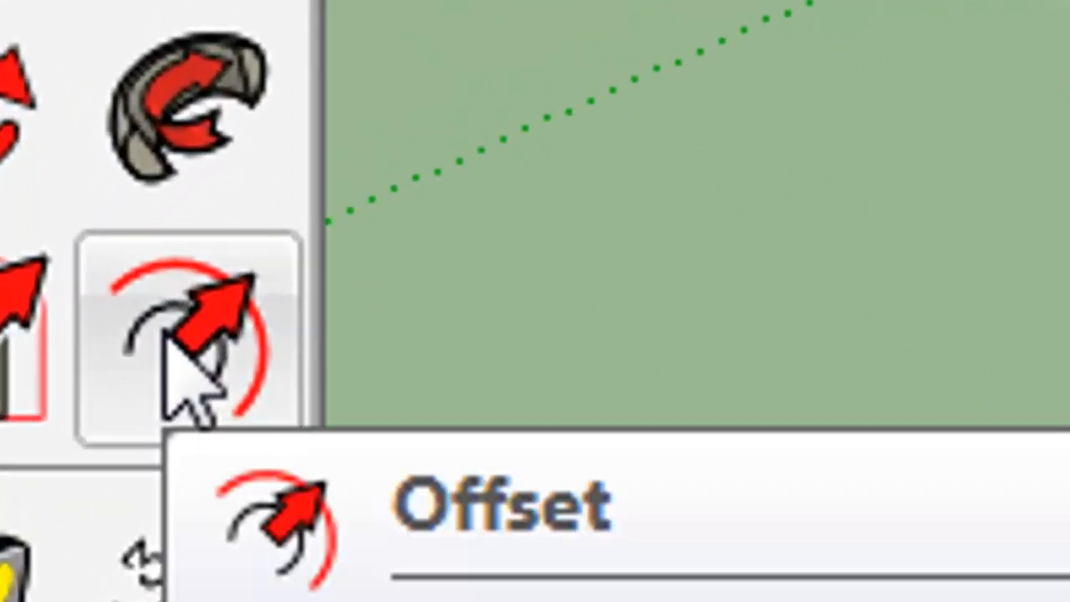
click(172, 352)
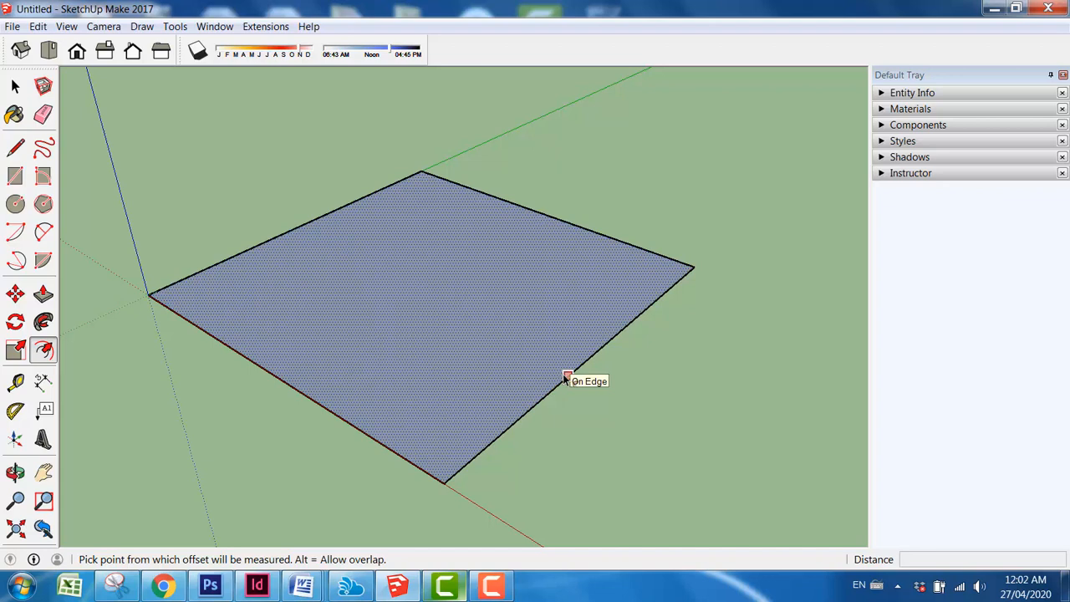
click(567, 377)
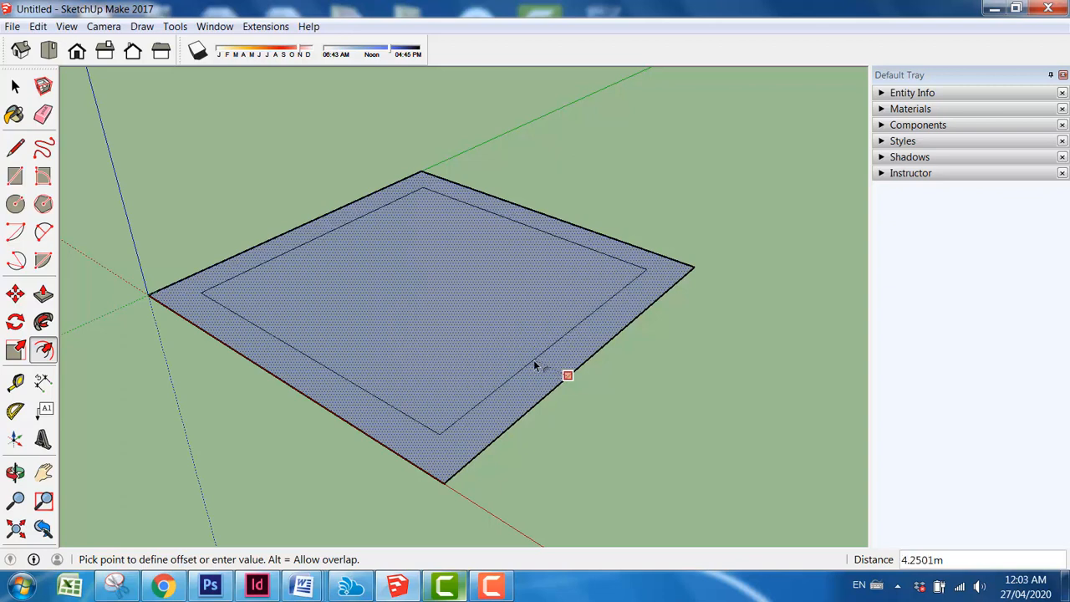
text(5)
key(Return)
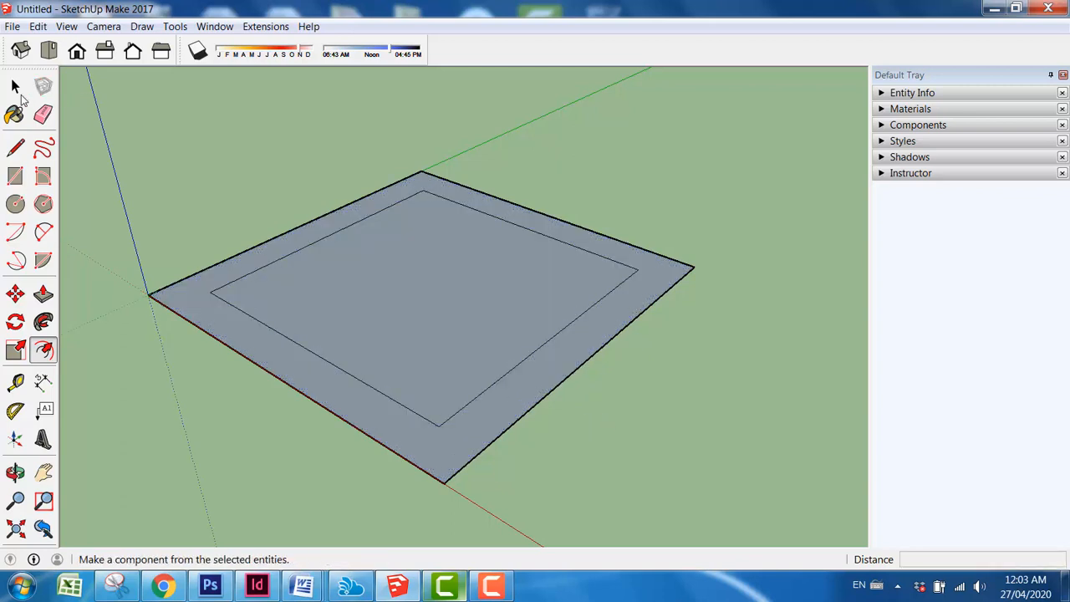
click(15, 88)
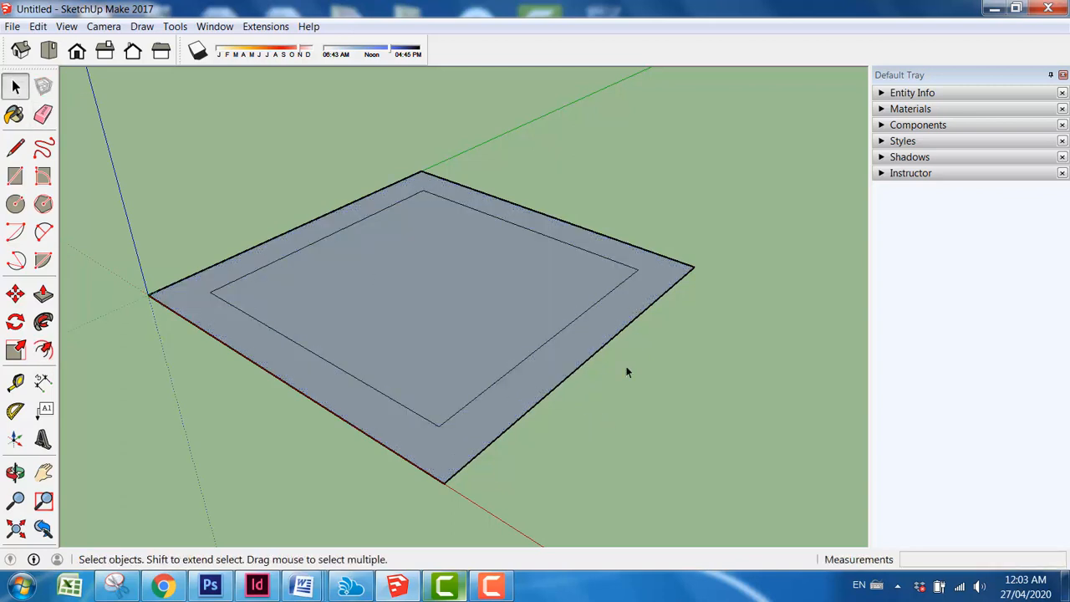
Step: Push/Pull the outer border up about 2.9 m and the inner face up about 1.6 m to form a raised rim
click(43, 293)
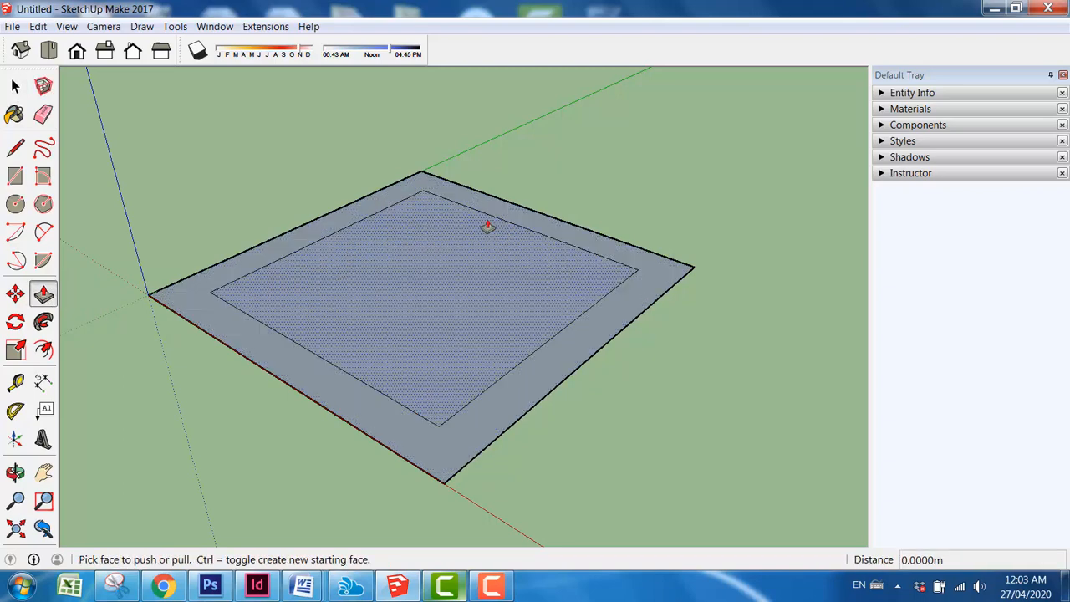
drag(496, 215, 495, 197)
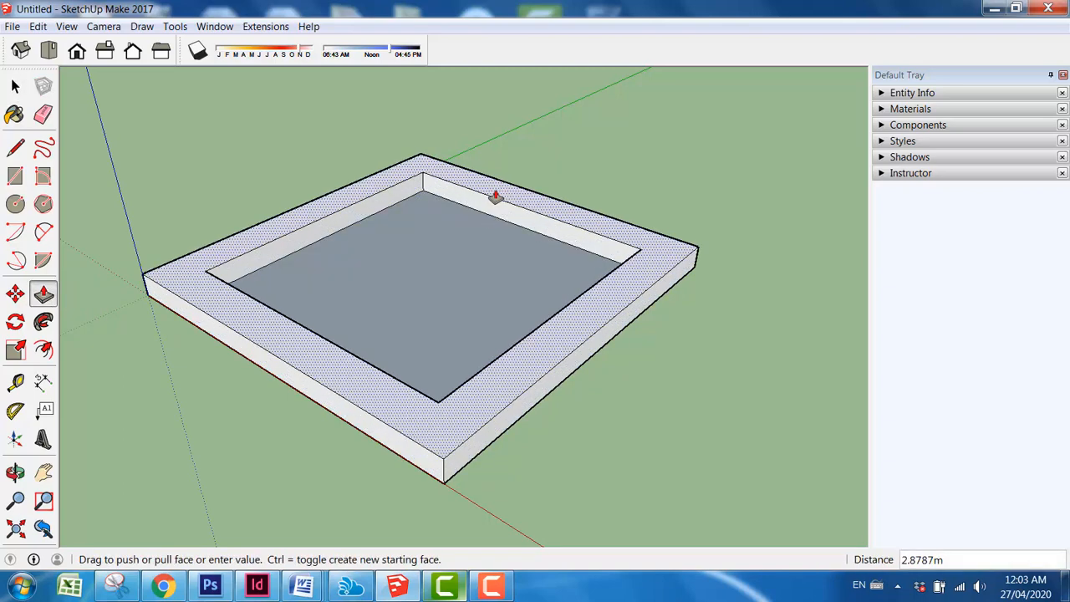
drag(426, 262, 428, 252)
middle_drag(460, 251, 84, 95)
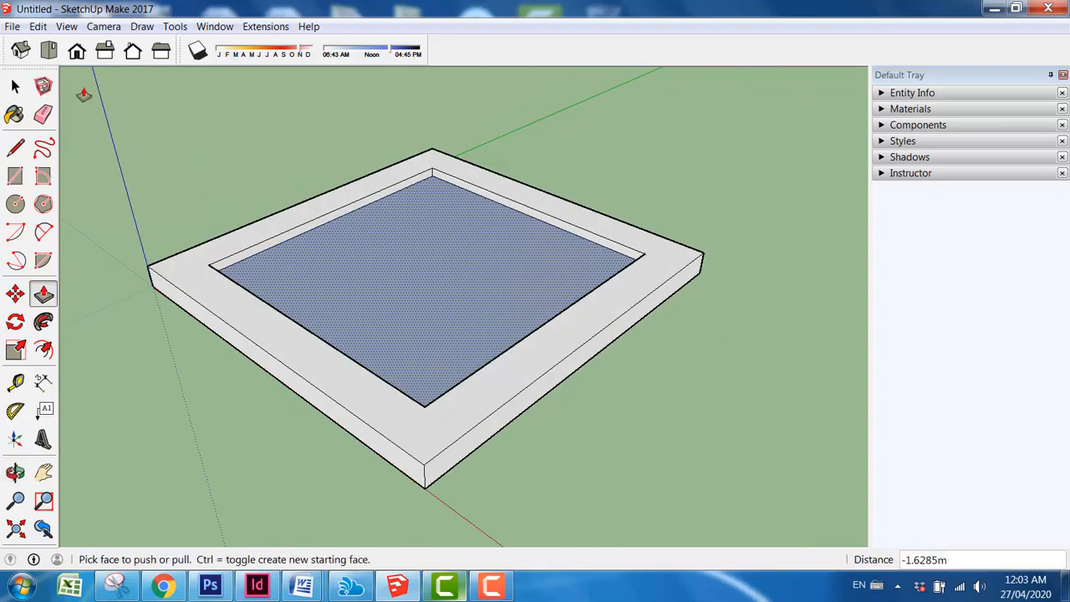
key(space)
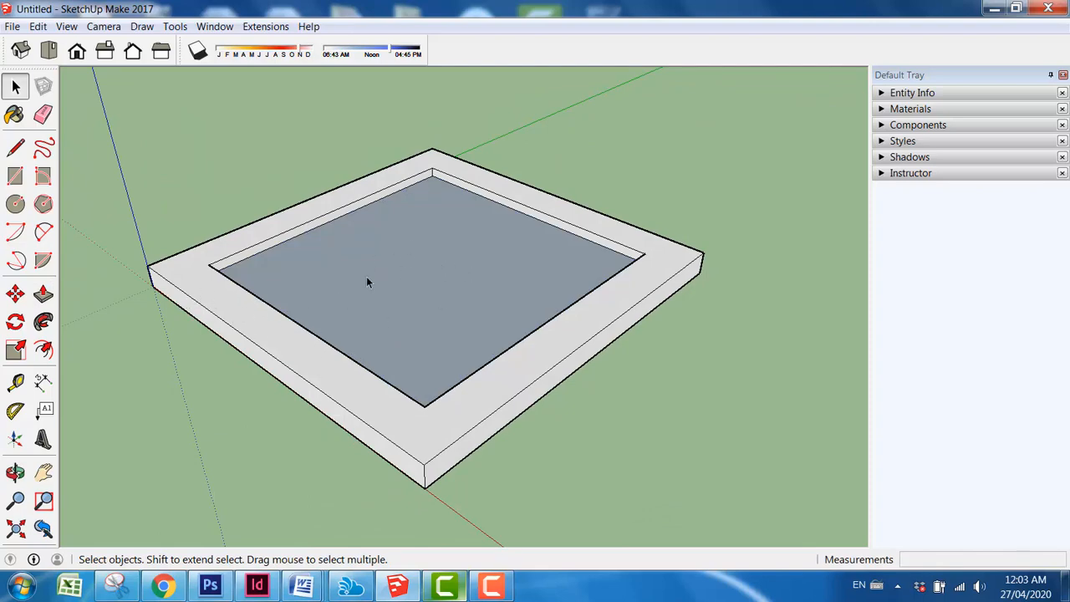
Step: Reverse the slab's recessed inner face so its front side points up, and clear the selection
middle_drag(368, 282, 463, 312)
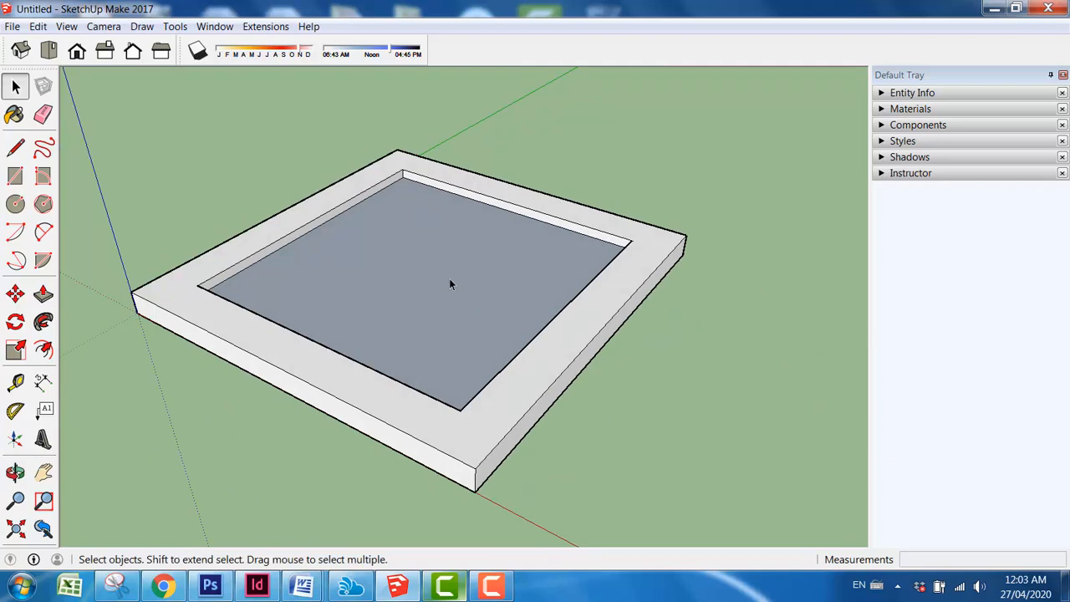
click(449, 281)
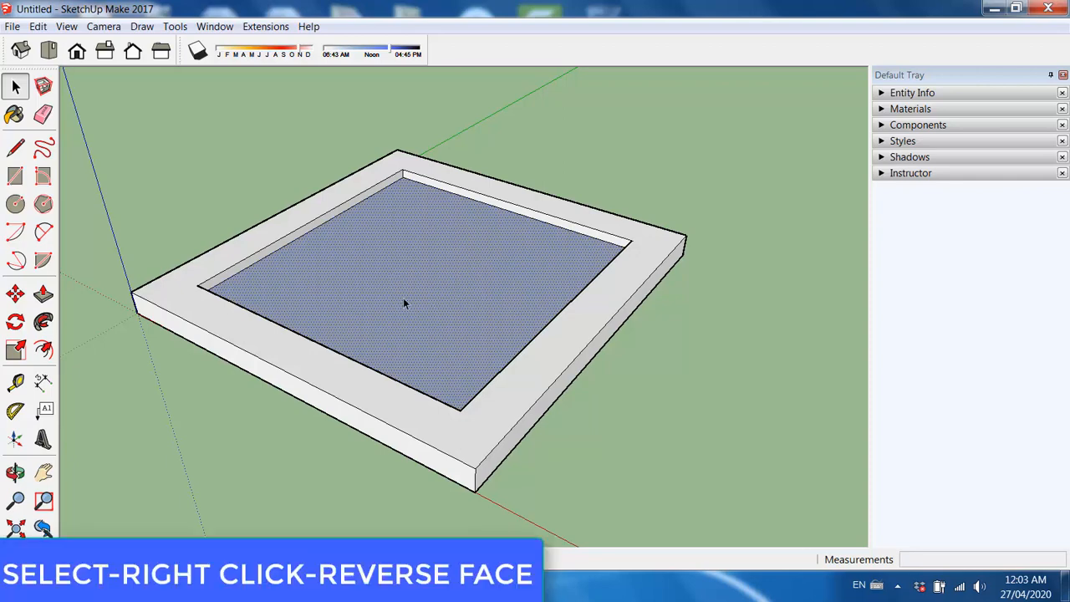
middle_drag(431, 307, 418, 299)
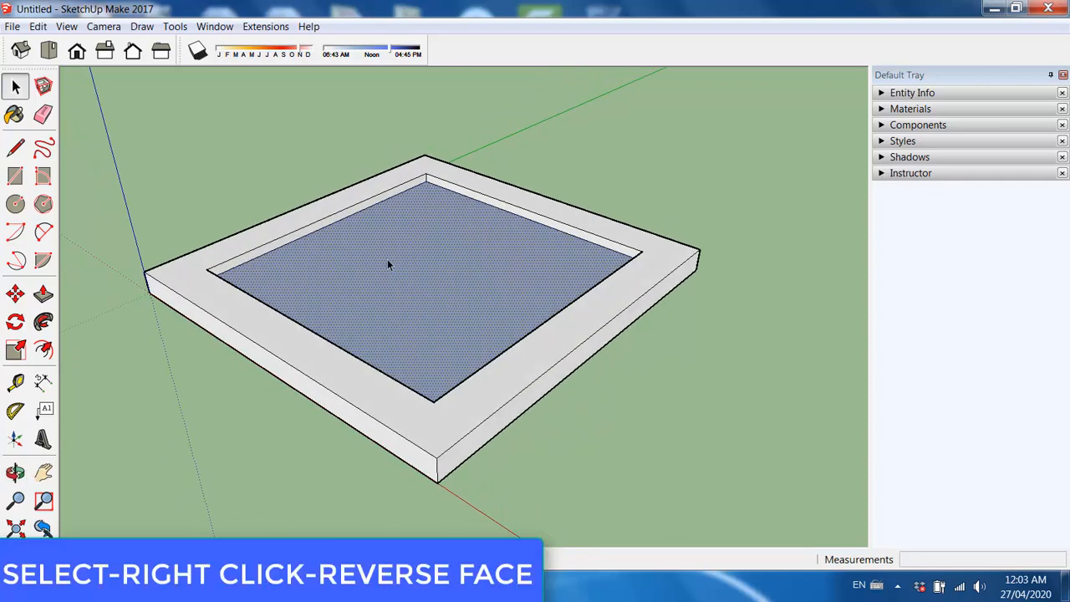
right_click(388, 264)
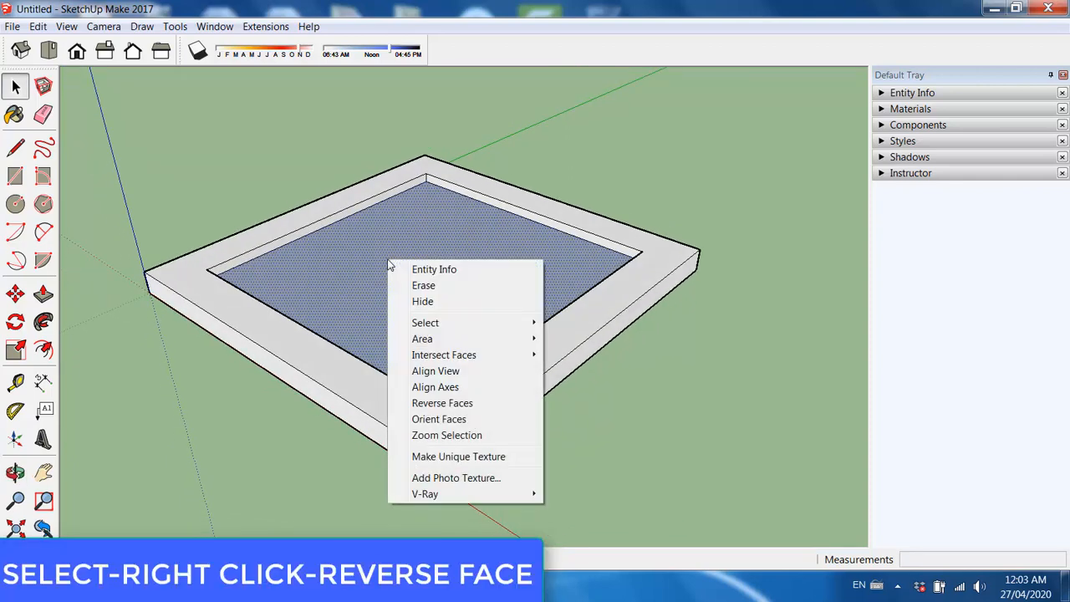
click(451, 404)
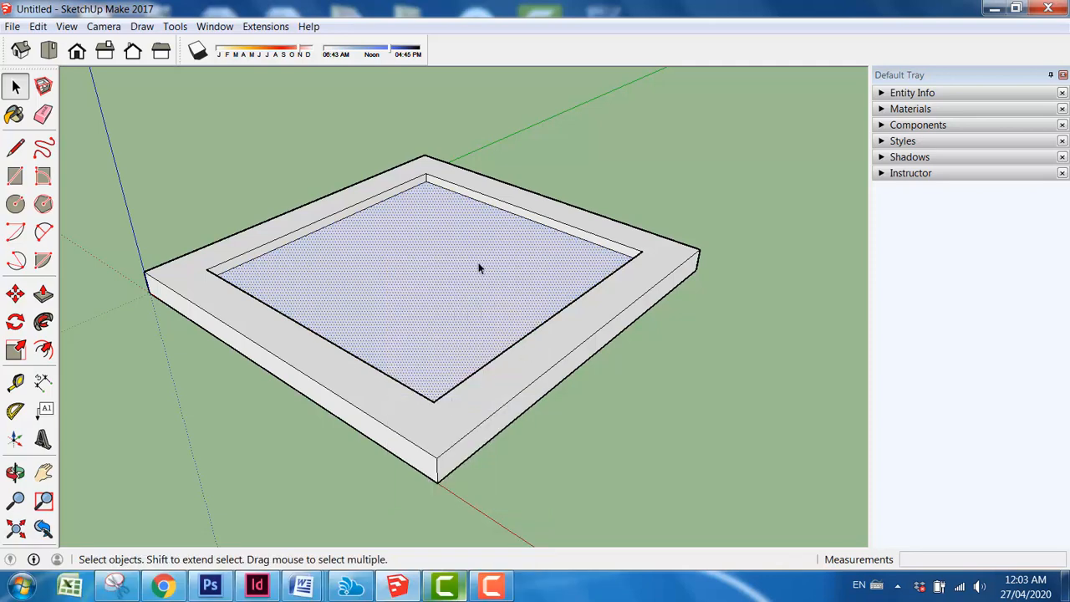
scroll(479, 267, down, 3)
middle_drag(473, 270, 468, 301)
click(539, 368)
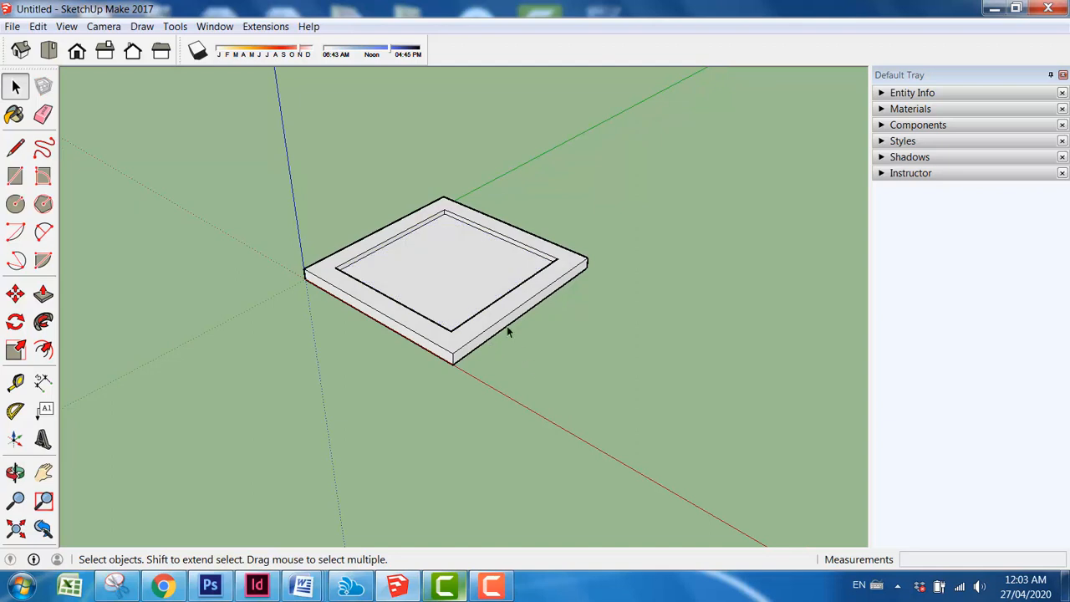
Step: Draw a long rectangle on the ground beside the slab and Push/Pull it up about 23.3 m into a box
click(15, 176)
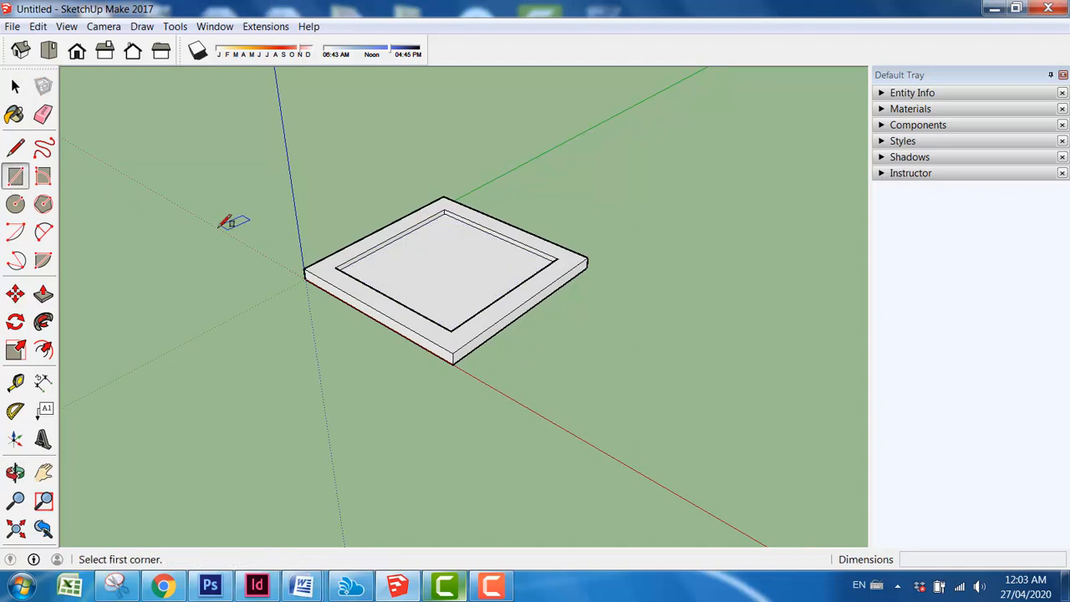
click(219, 227)
click(485, 143)
click(44, 294)
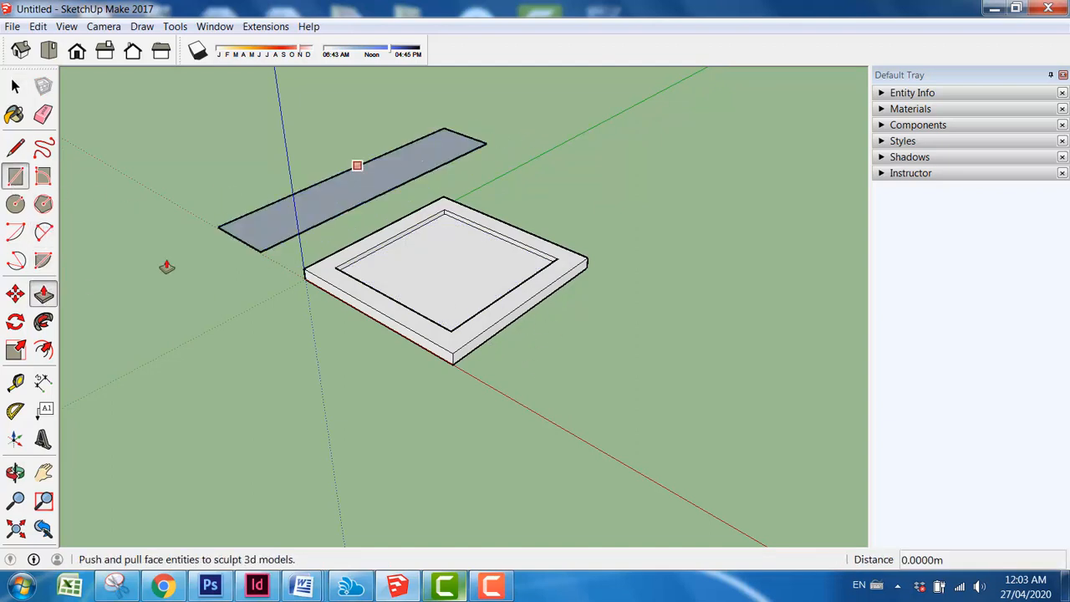
drag(248, 231, 224, 136)
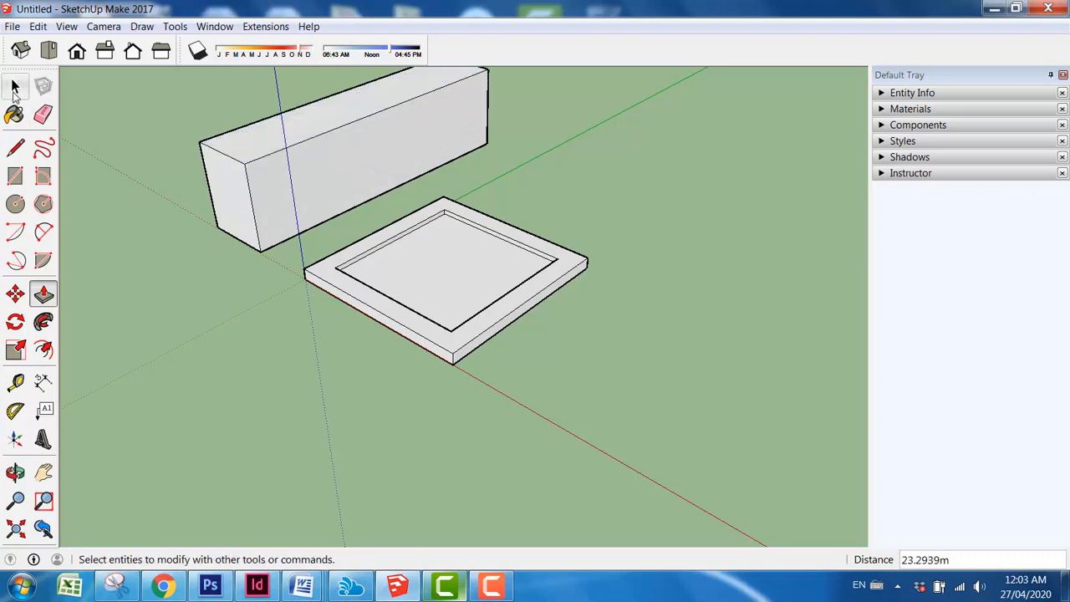
Step: Delete the long box's side face that faces the slab and examine the back faces inside
click(16, 87)
click(323, 189)
key(Delete)
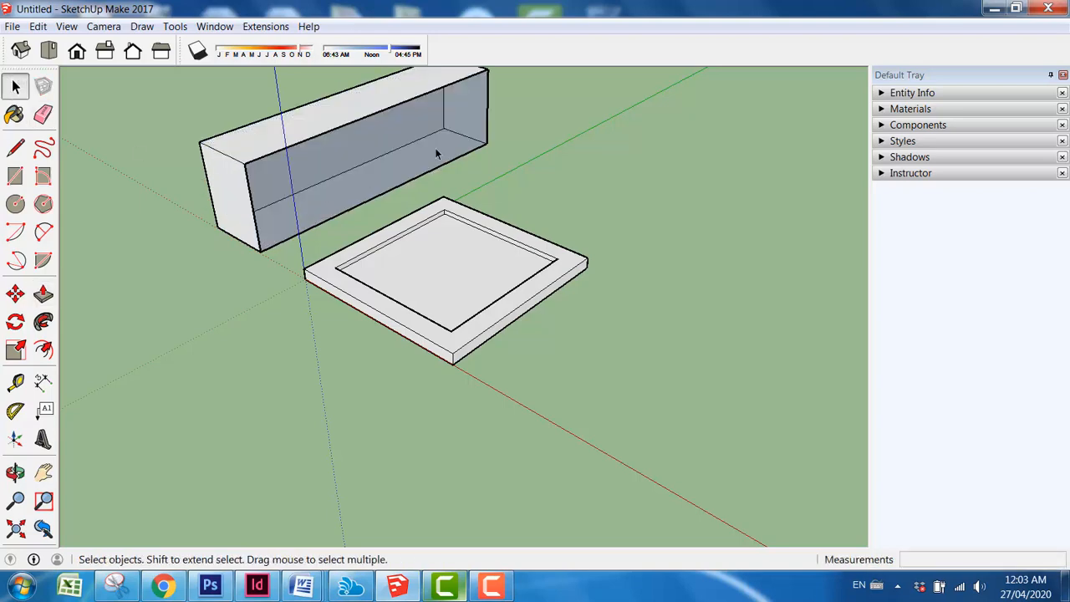
scroll(434, 153, up, 6)
middle_drag(532, 136, 705, 252)
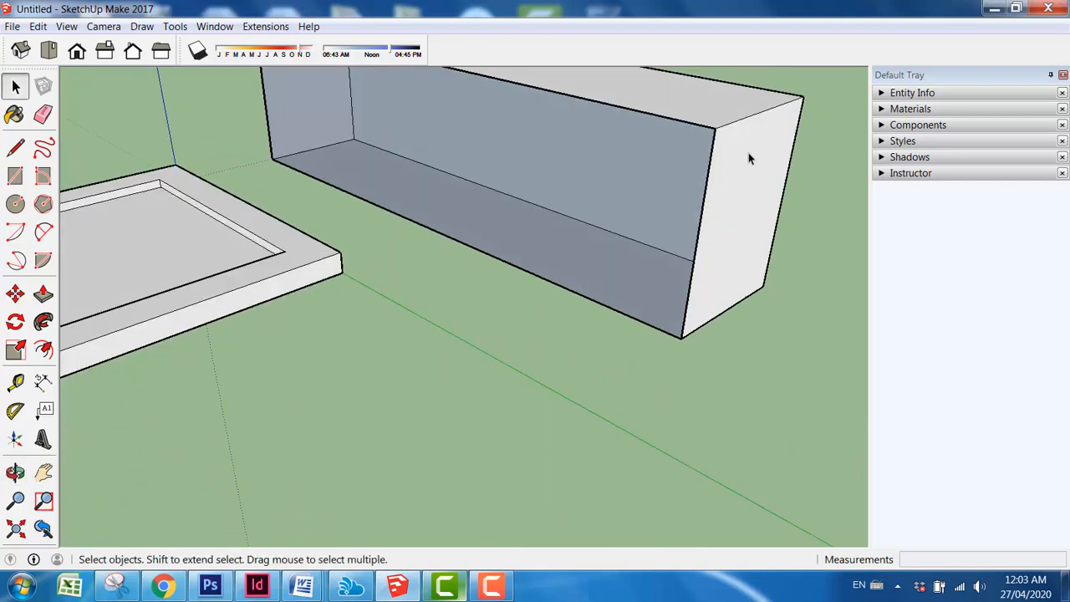
middle_drag(701, 212, 657, 229)
scroll(663, 227, down, 5)
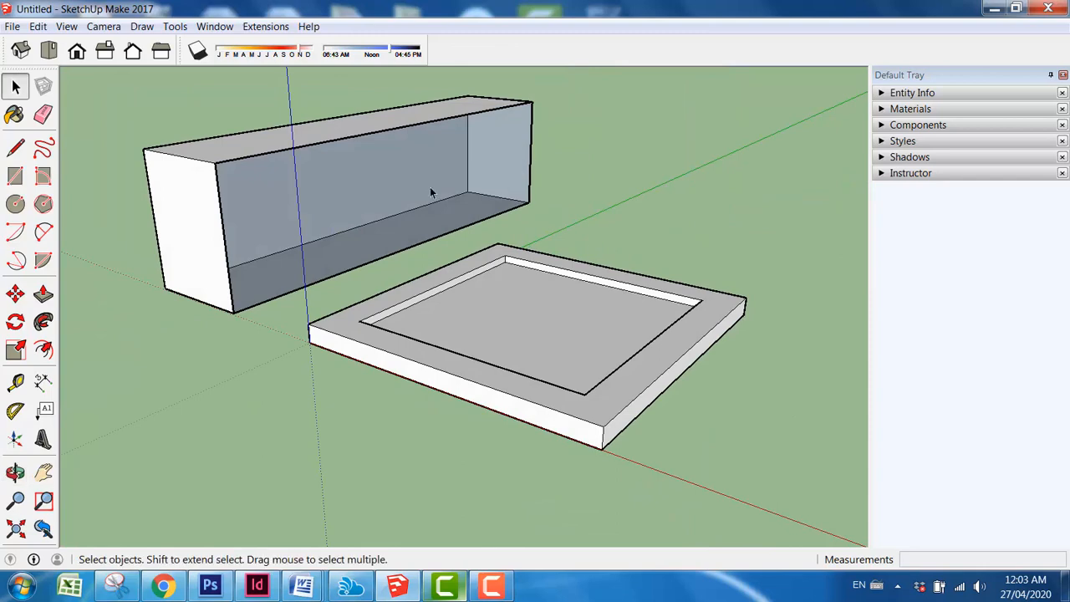
Step: Delete the rimmed slab and the open box together to empty the model
click(502, 311)
middle_drag(503, 308, 681, 297)
scroll(619, 247, down, 3)
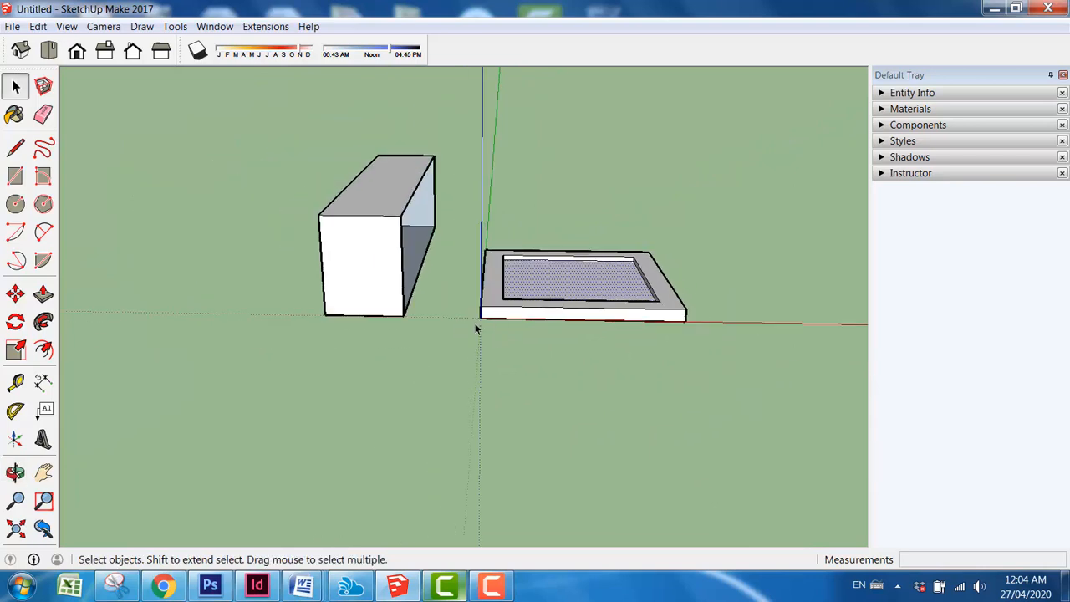
drag(278, 145, 271, 134)
key(Delete)
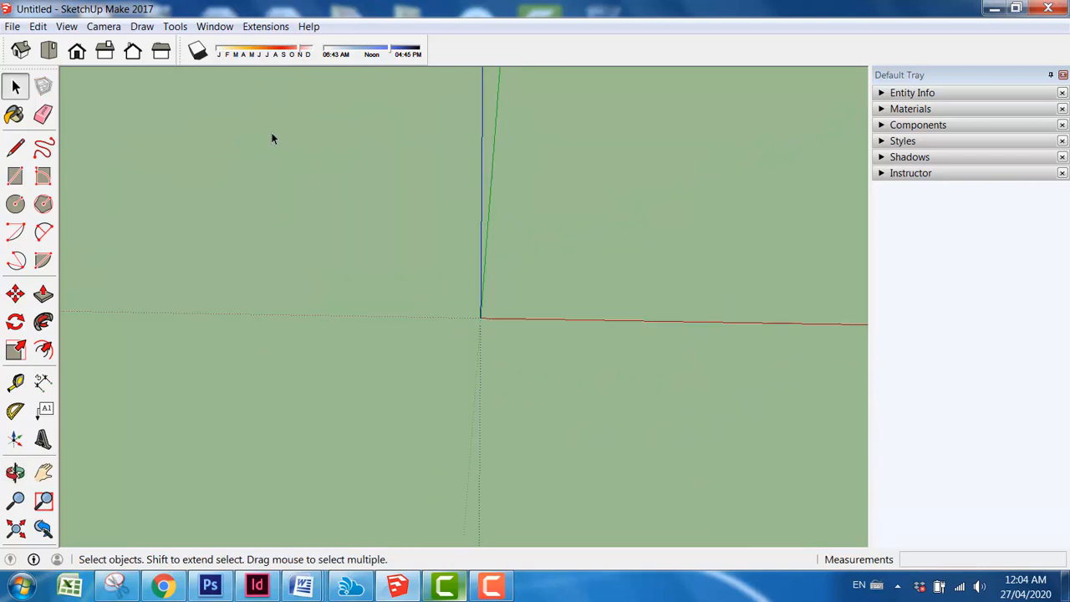
Step: Draw a 10 by 10 m rectangle on the ground plane with its first corner at the origin
middle_drag(224, 309, 672, 289)
scroll(673, 275, up, 5)
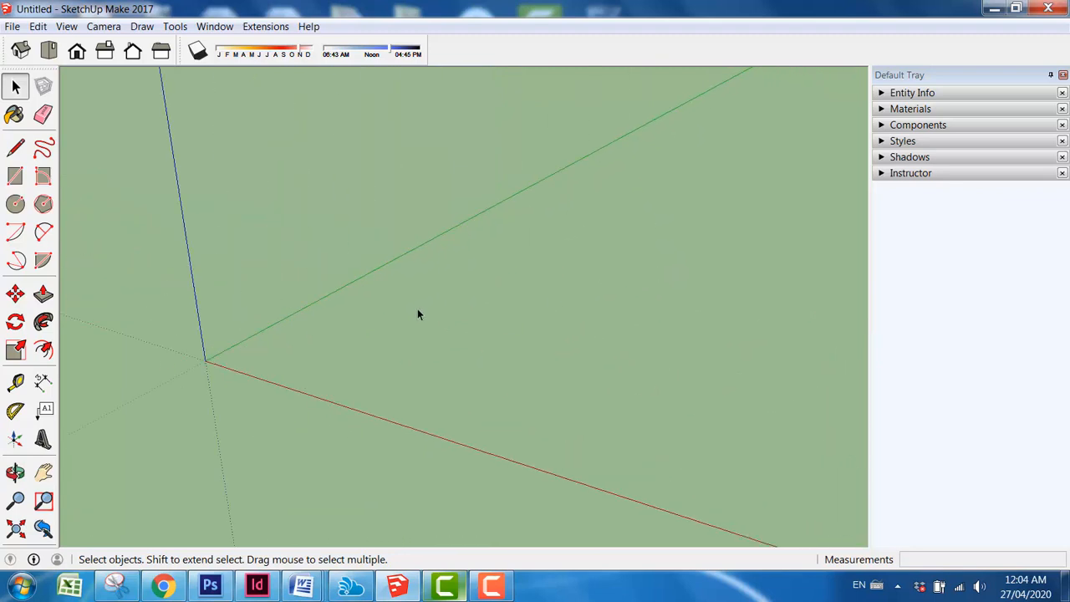
click(15, 176)
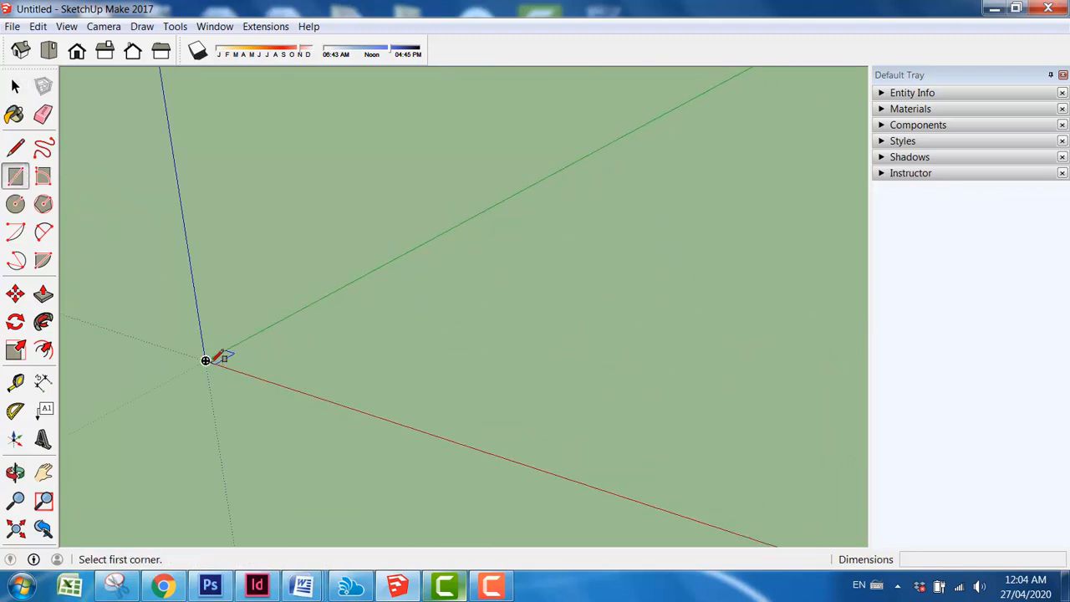
click(205, 361)
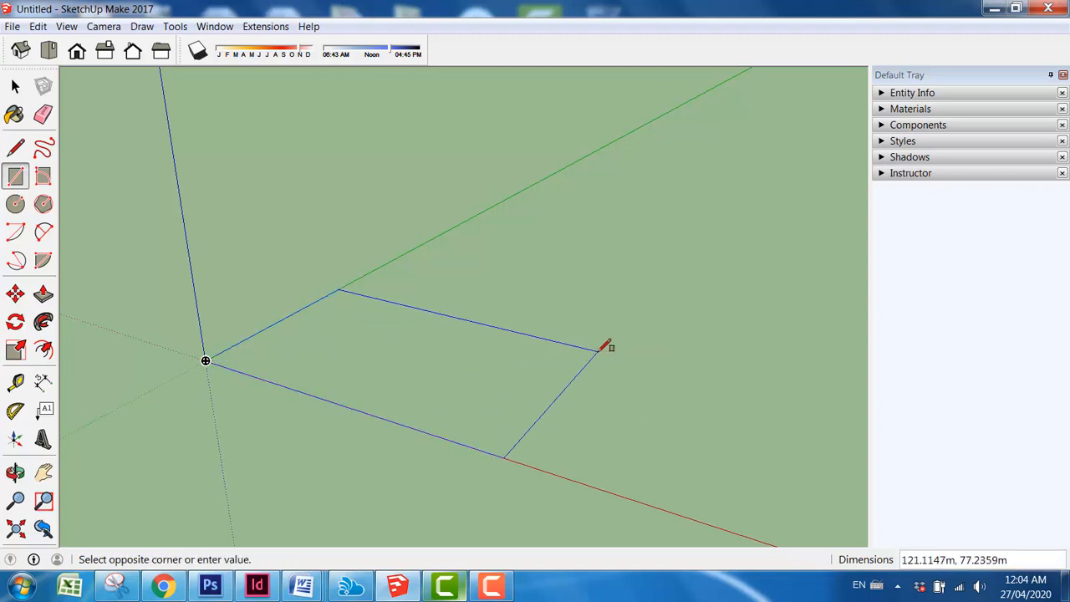
text(10,10)
key(Return)
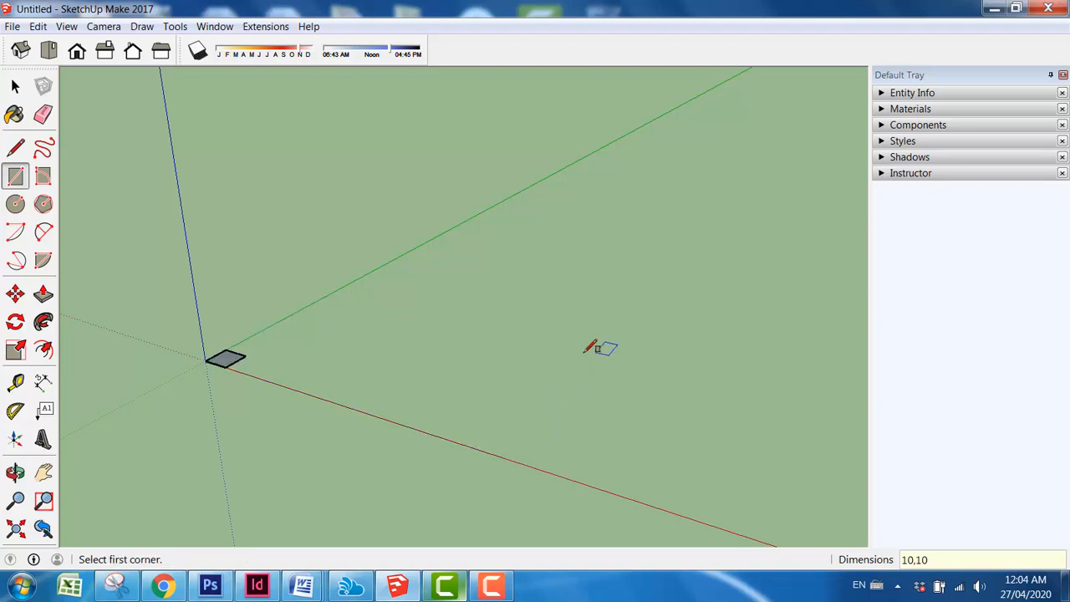
Step: Push/Pull the square face up 5 m to form a box
click(44, 295)
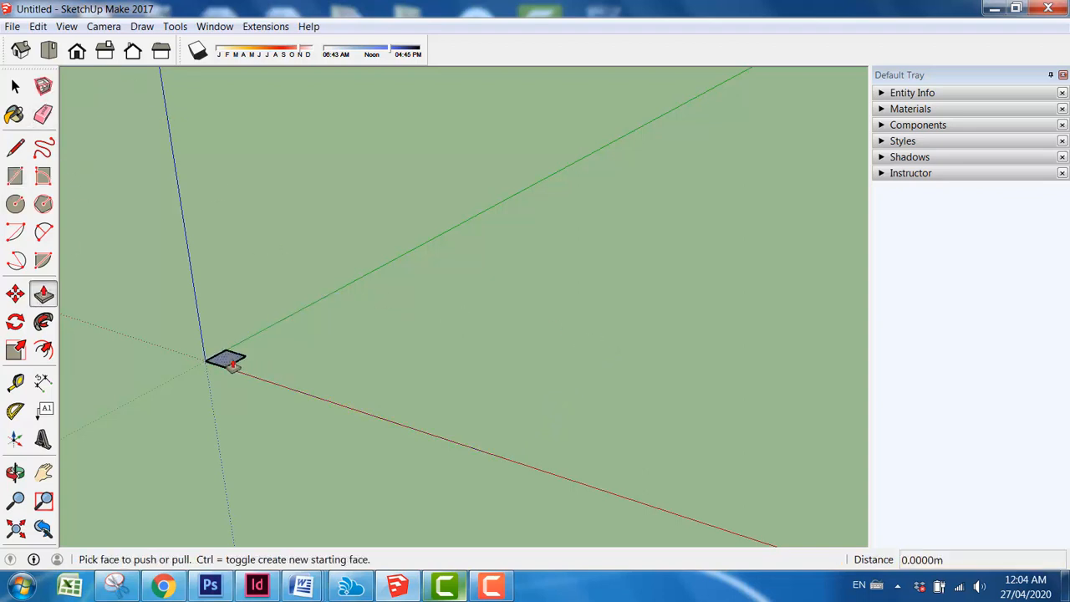
click(232, 363)
text(5)
key(Return)
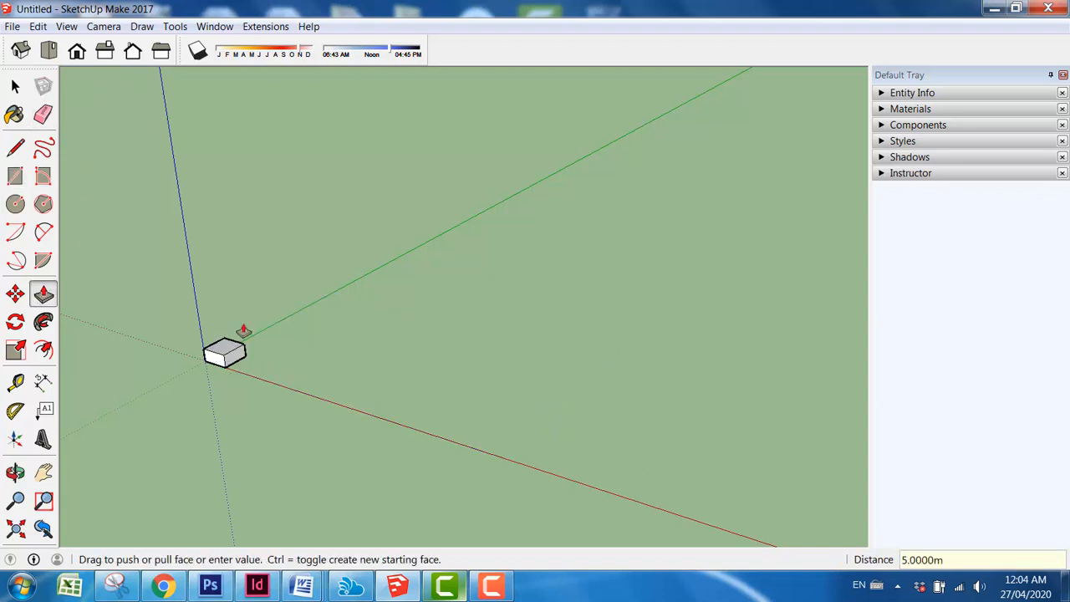
key(space)
Step: Select the whole box with all its faces and edges and make it a group
scroll(268, 315, down, 2)
scroll(289, 327, up, 9)
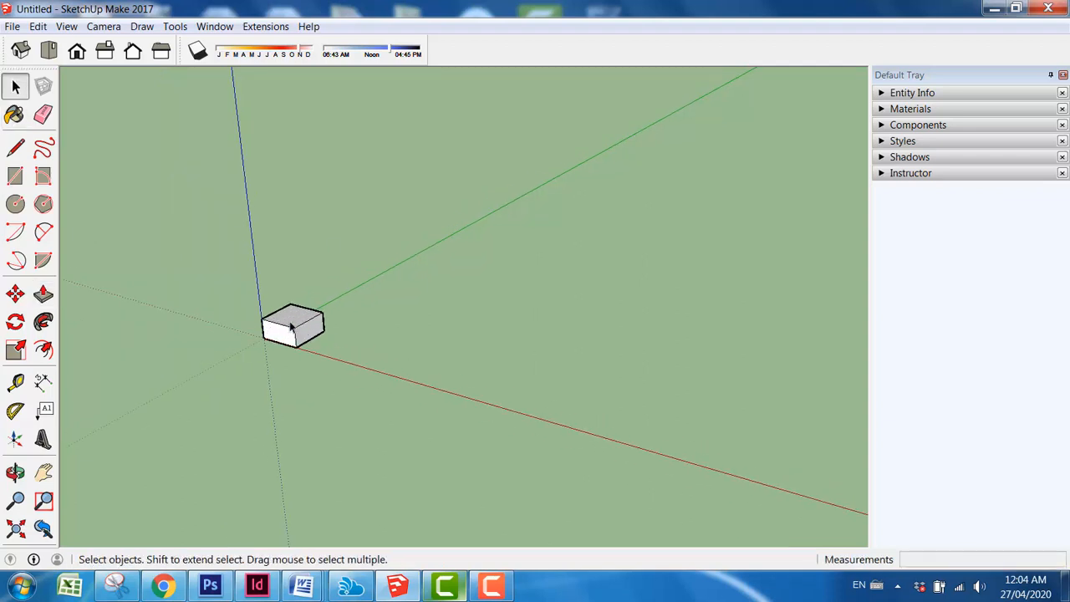
middle_drag(265, 391, 327, 382)
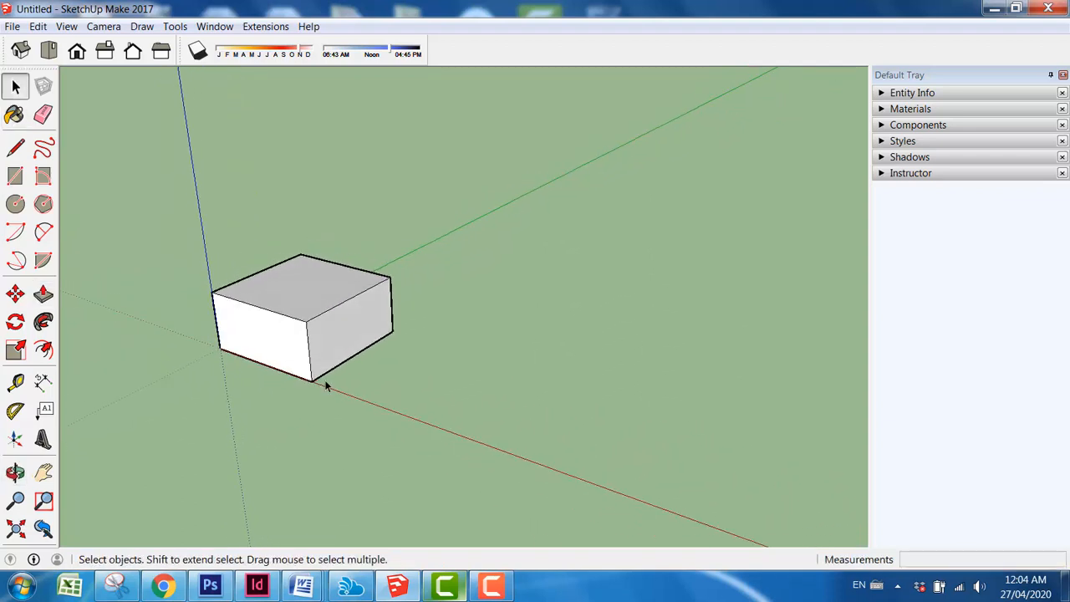
scroll(296, 326, up, 4)
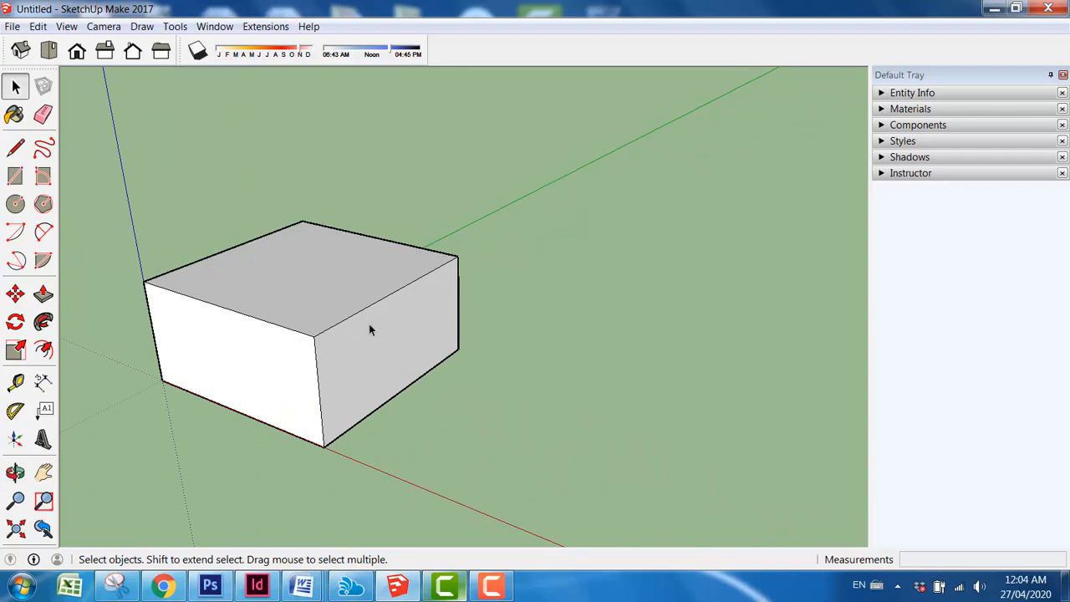
middle_drag(370, 329, 334, 334)
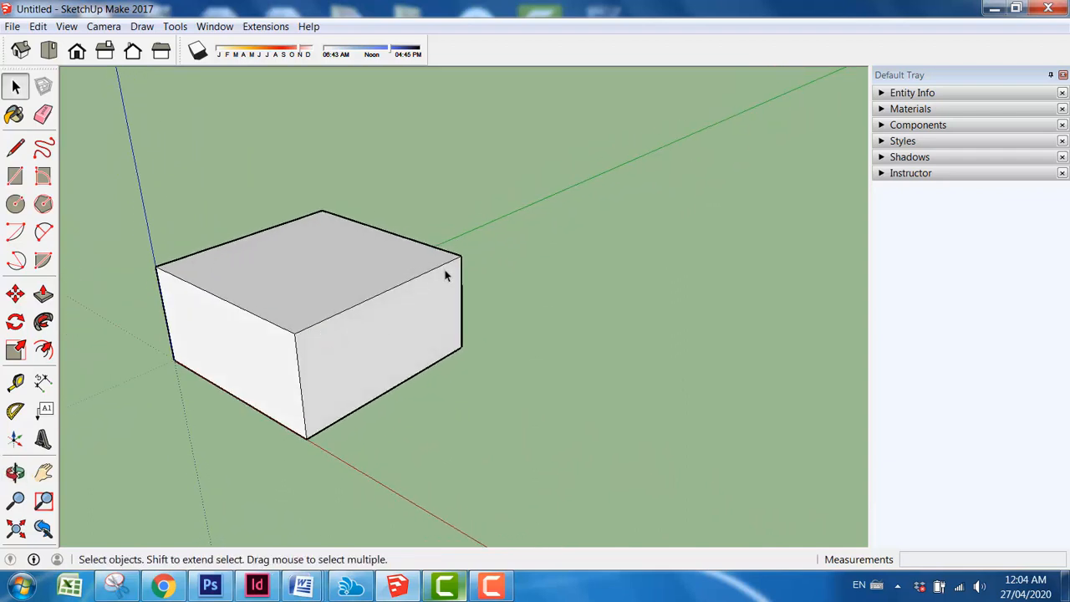
click(380, 337)
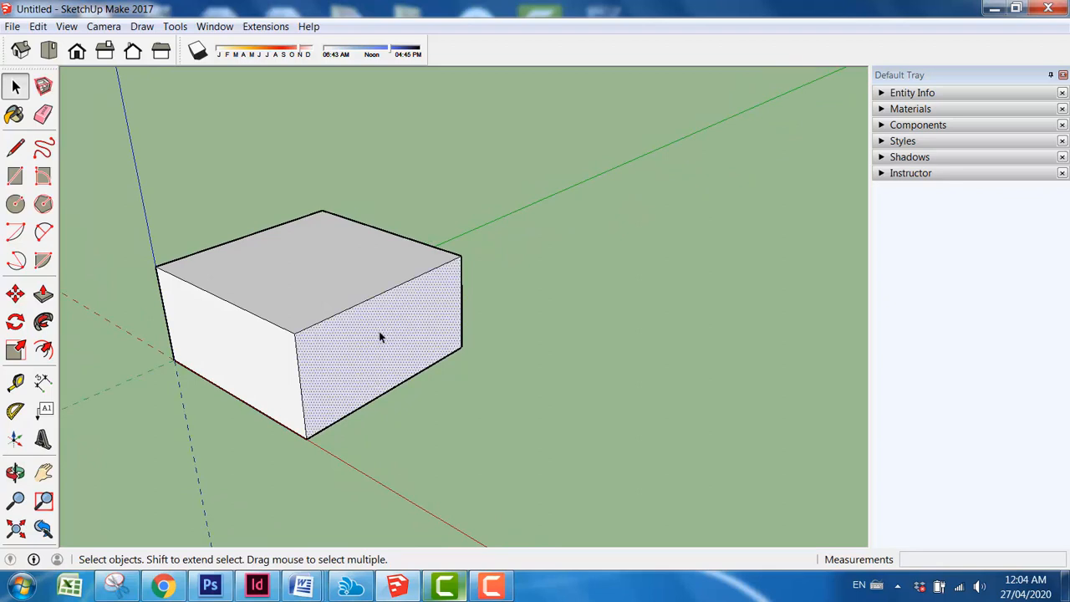
triple_click(289, 277)
right_click(289, 277)
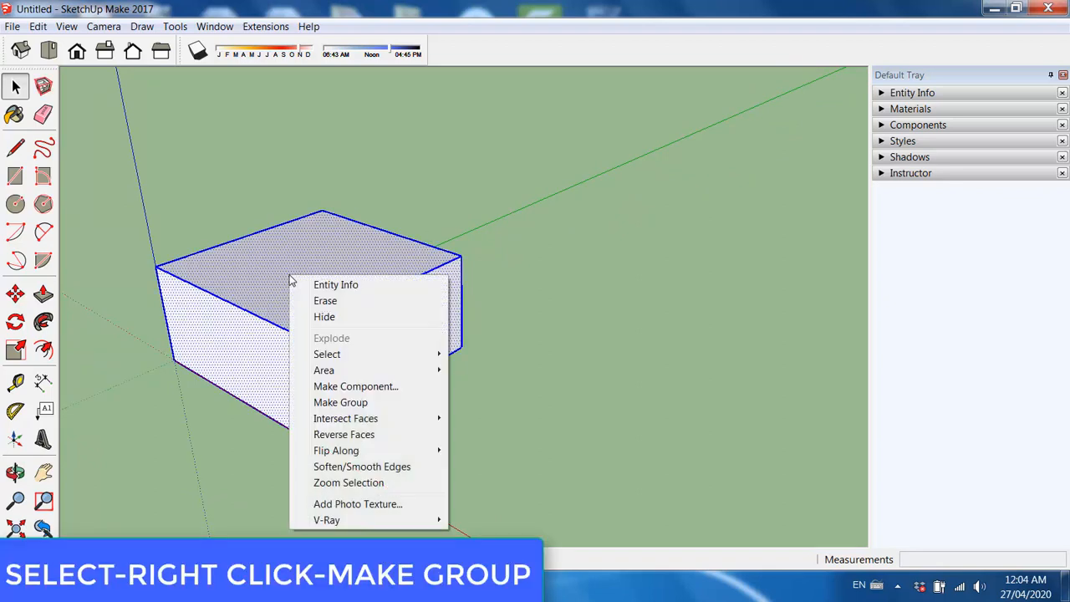
click(364, 405)
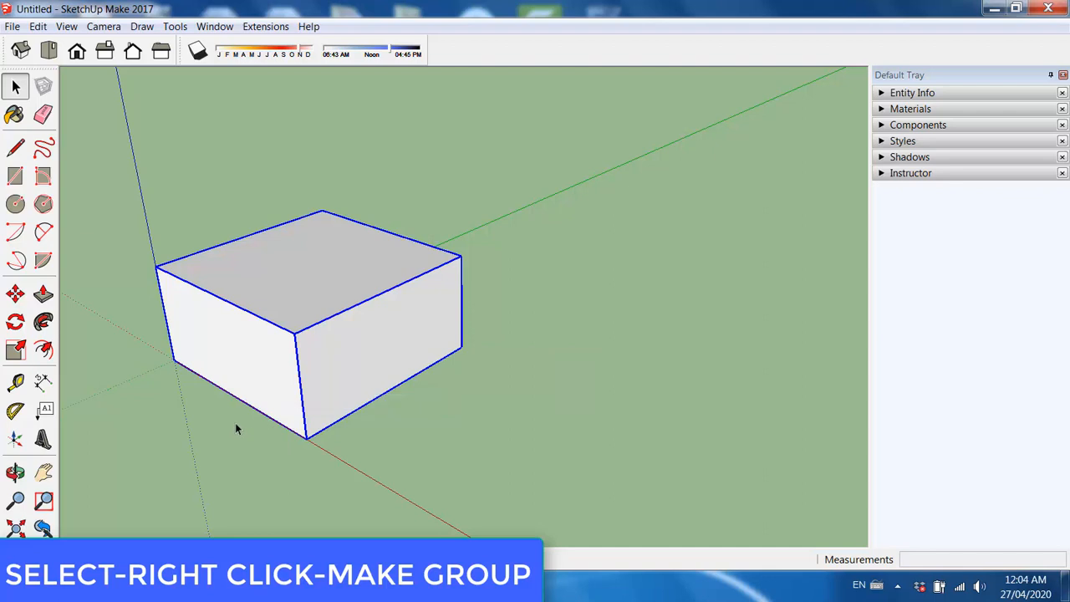
Step: Copy the grouped box from its origin corner and shift the copy about 2.9 m so it partly overlaps the original
click(15, 294)
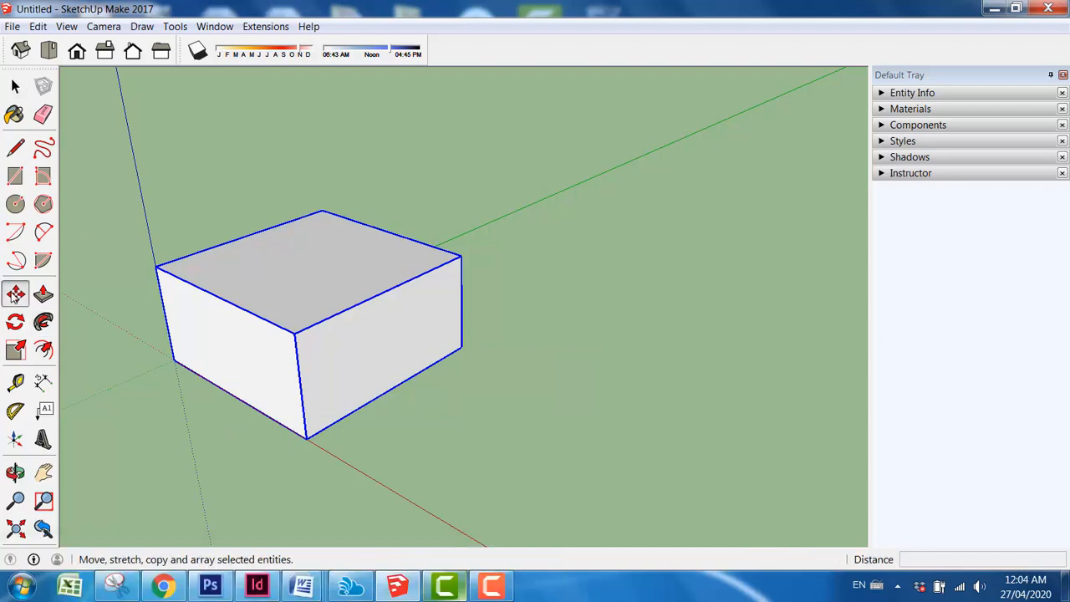
click(173, 360)
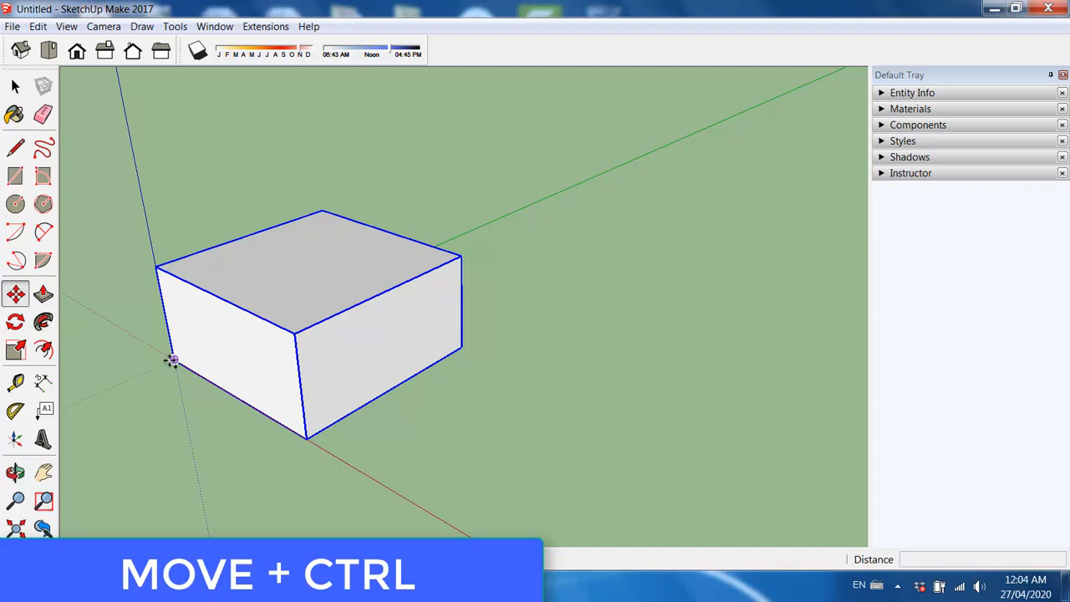
key(ctrl)
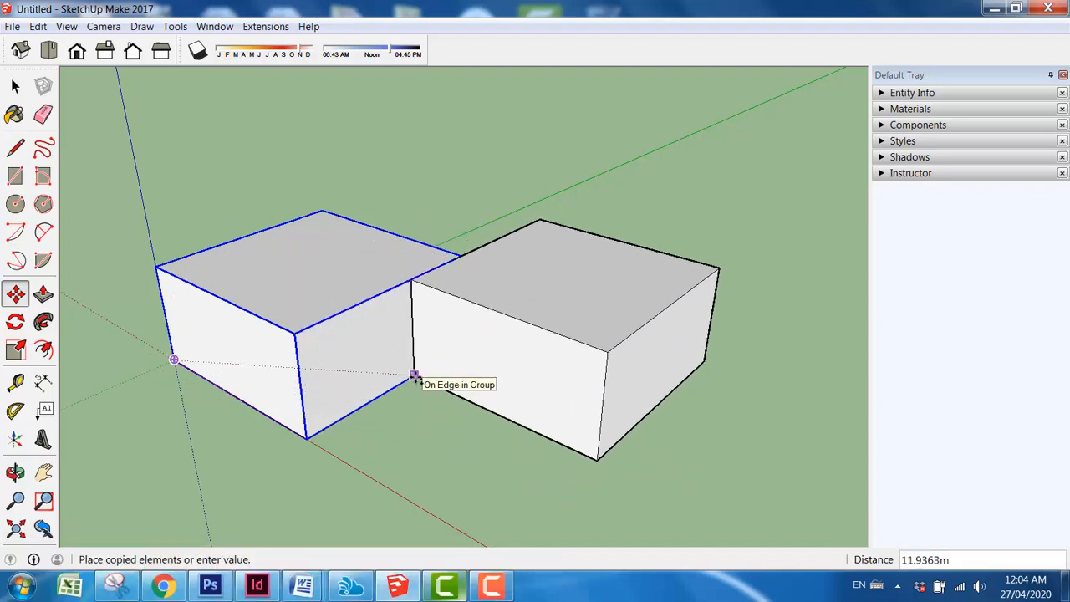
click(403, 380)
click(497, 460)
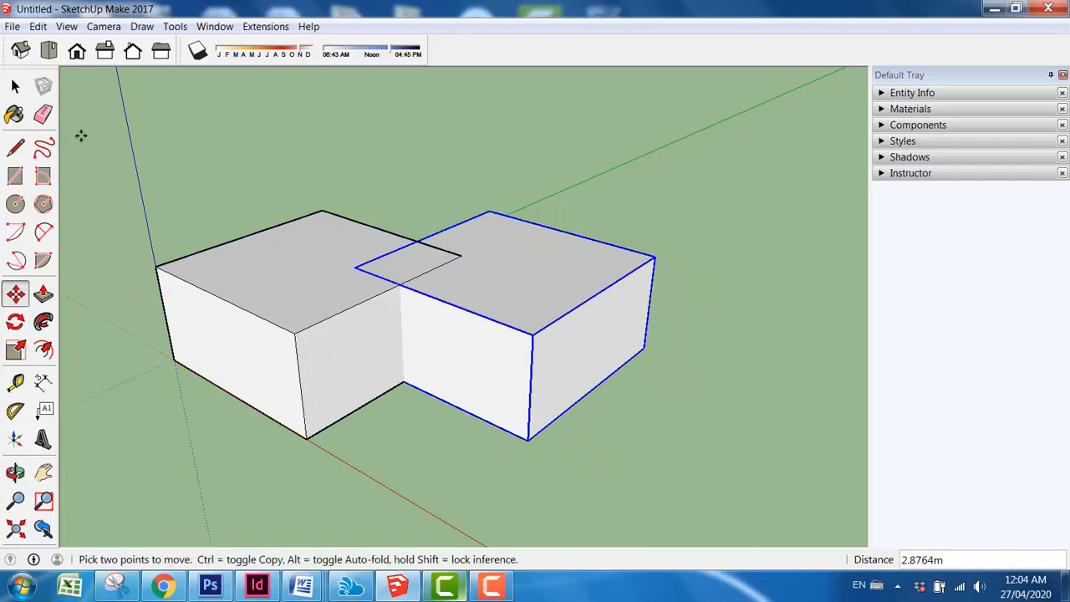
Step: Select the two overlapping boxes one after the other to check how they behave as separate groups
click(15, 87)
click(356, 161)
click(491, 267)
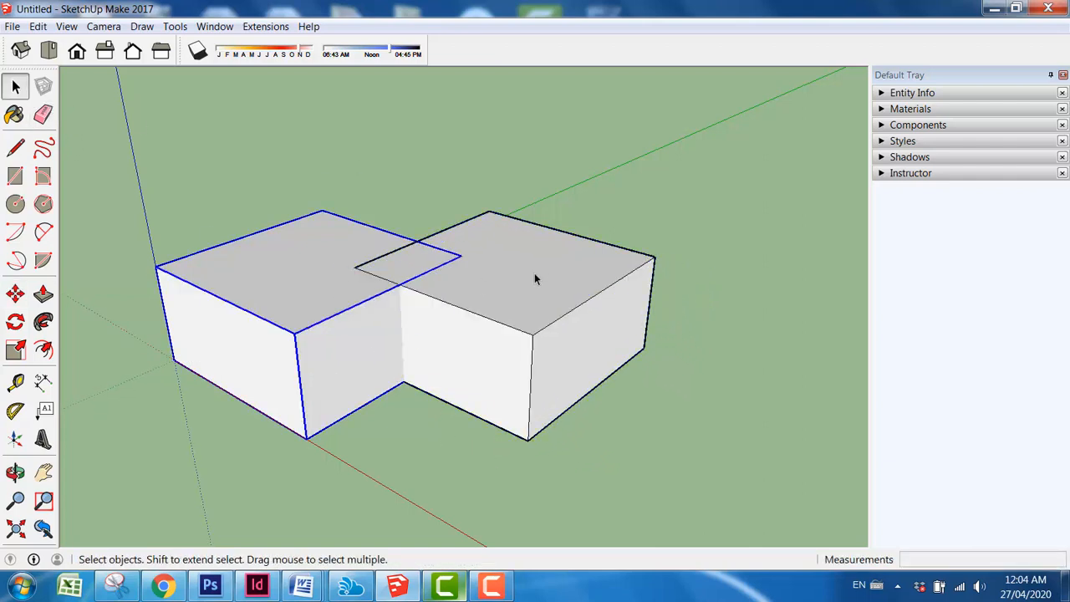
click(379, 269)
click(330, 273)
mouse_move(411, 436)
middle_down()
mouse_move(401, 451)
mouse_move(412, 456)
middle_up()
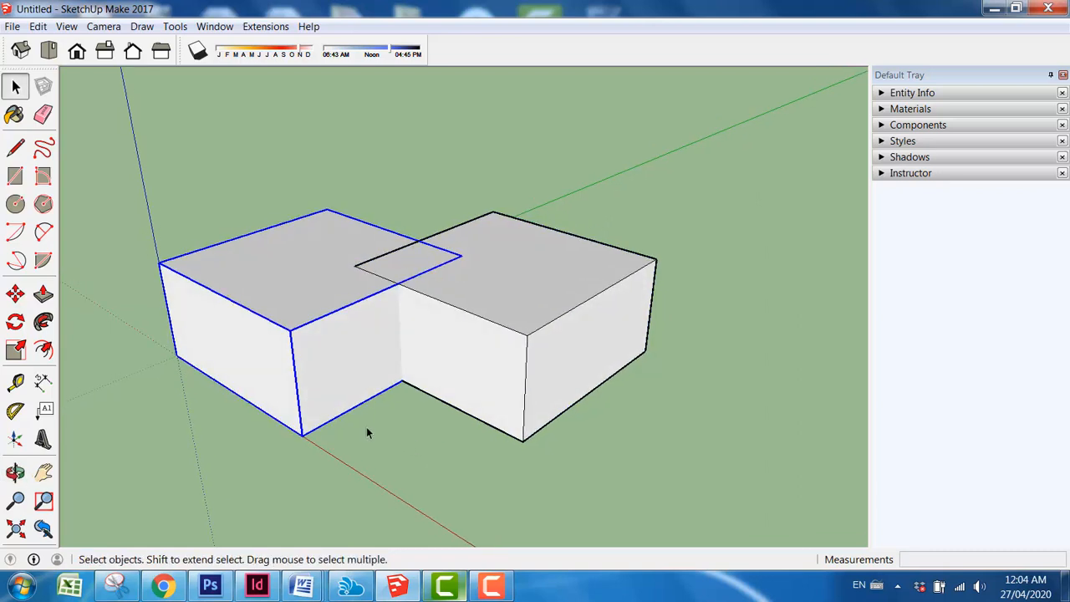
Step: Open the original box group at the origin for editing and Push/Pull its top face up about 1.5 m
double_click(306, 275)
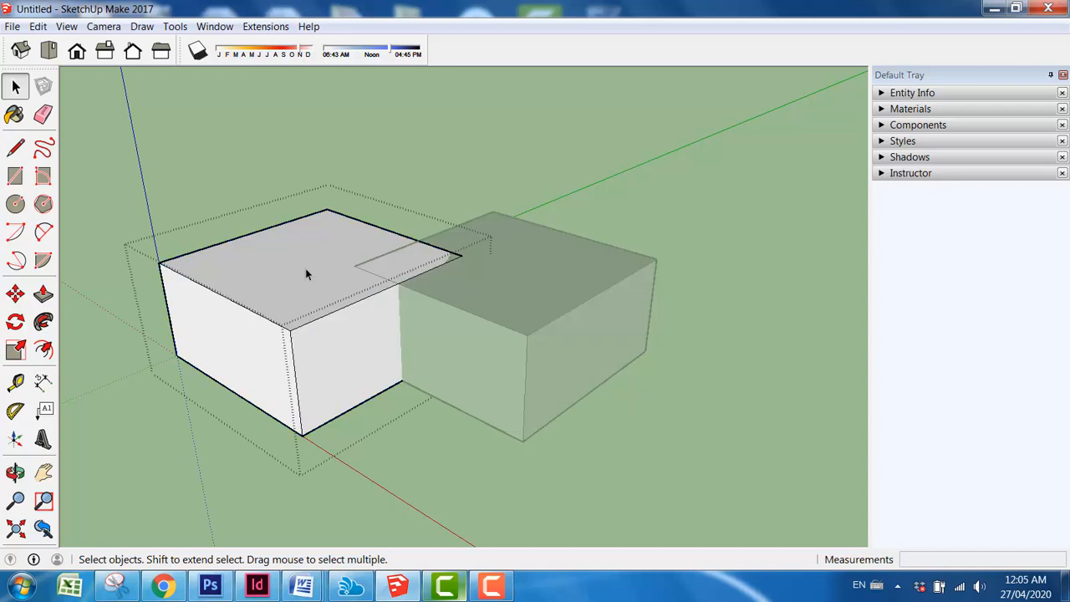
click(44, 294)
drag(303, 269, 301, 240)
click(14, 87)
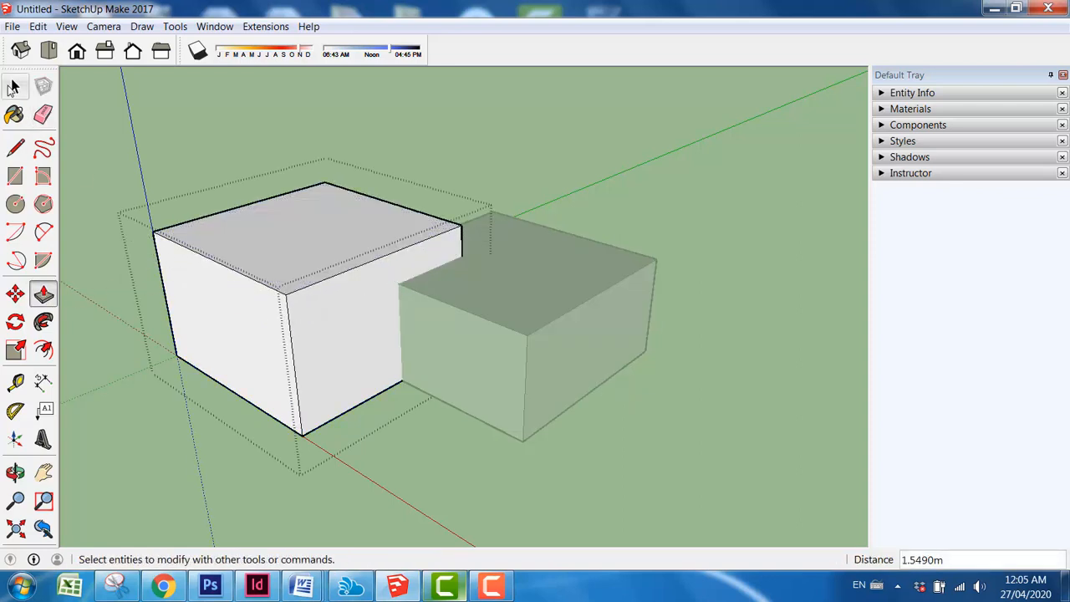
Step: Exit the raised box group to finish editing it
click(15, 86)
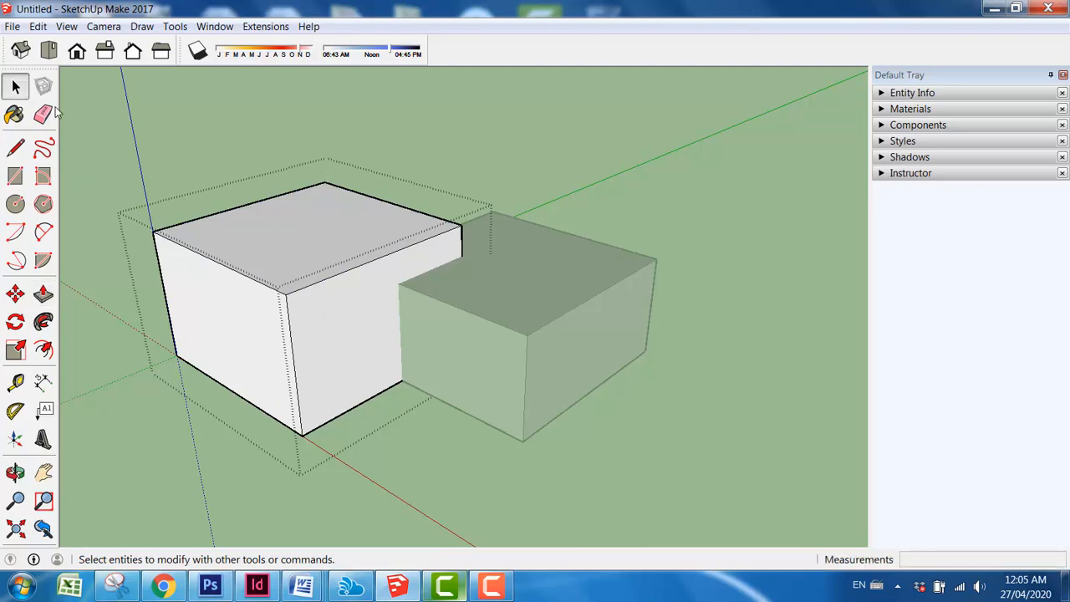
click(221, 137)
middle_drag(295, 310, 518, 382)
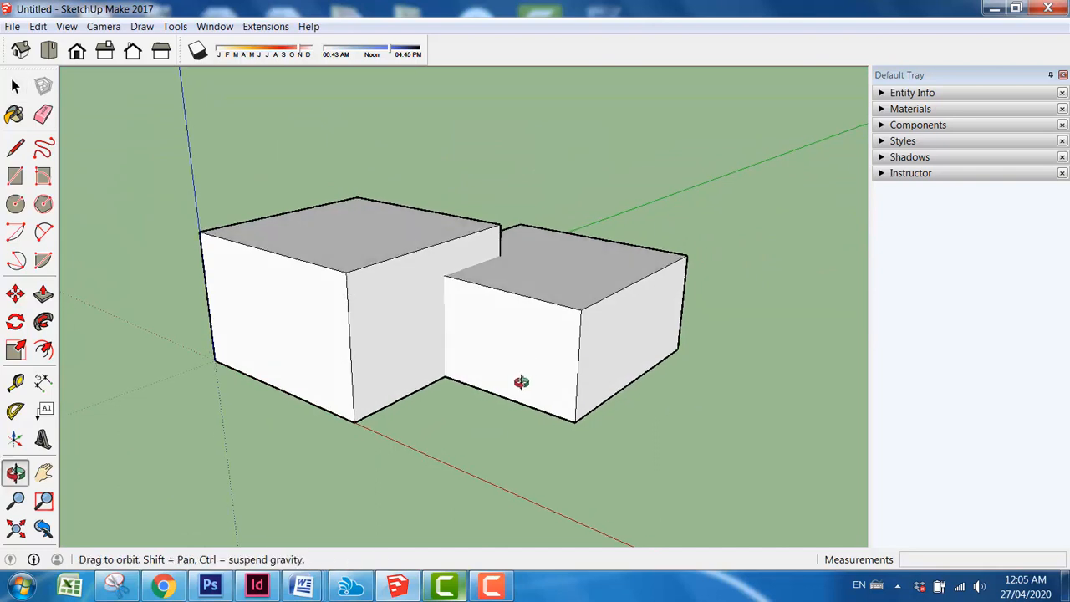
scroll(339, 287, up, 3)
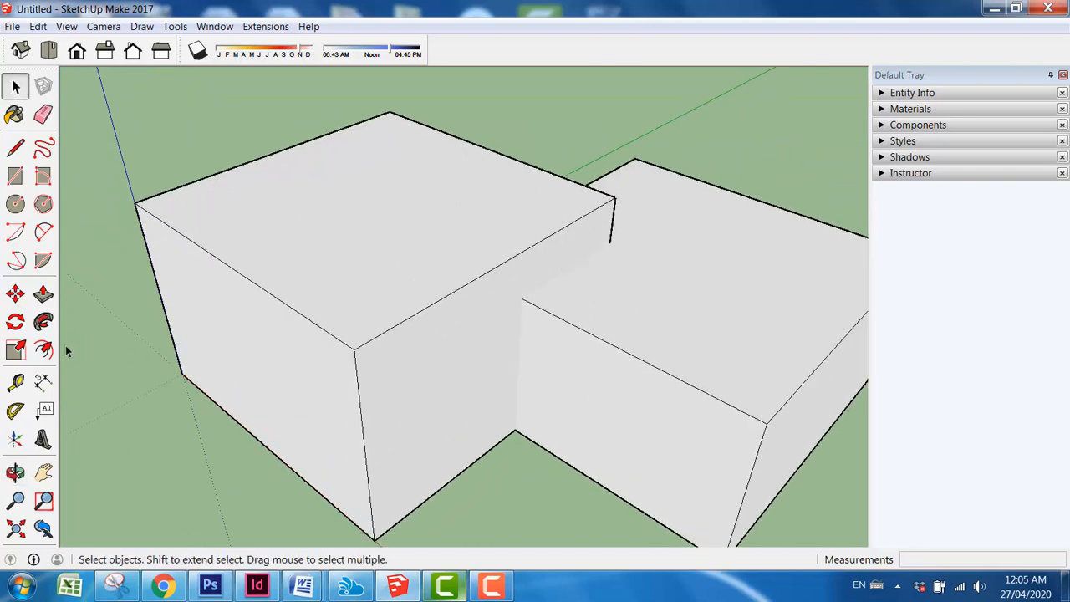
Step: Reopen the taller box group for editing and offset the outline of its top face inward by about 0.38 m
click(44, 350)
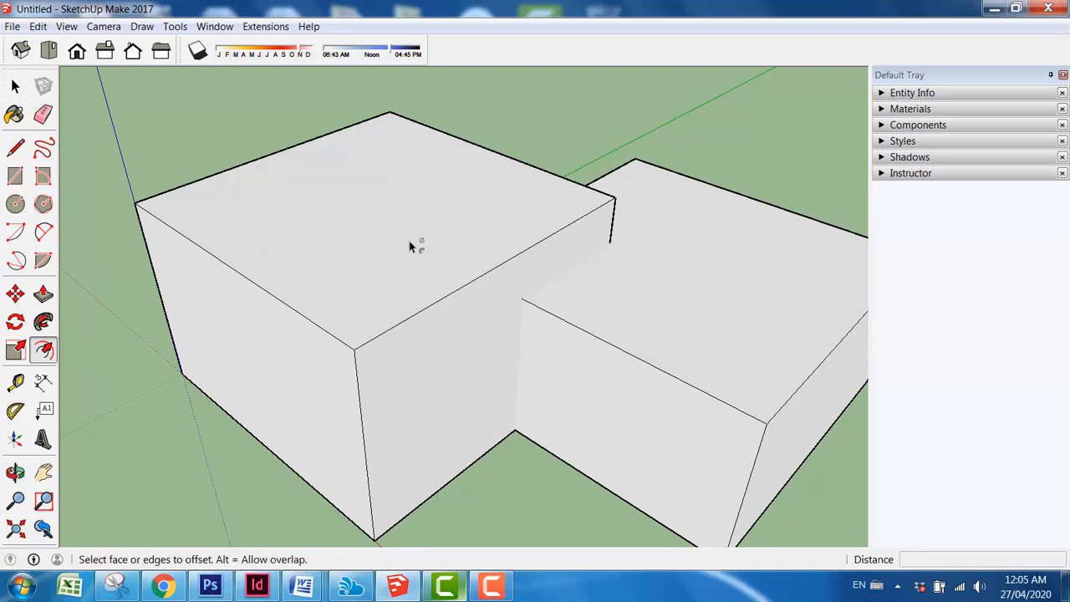
click(15, 86)
double_click(339, 248)
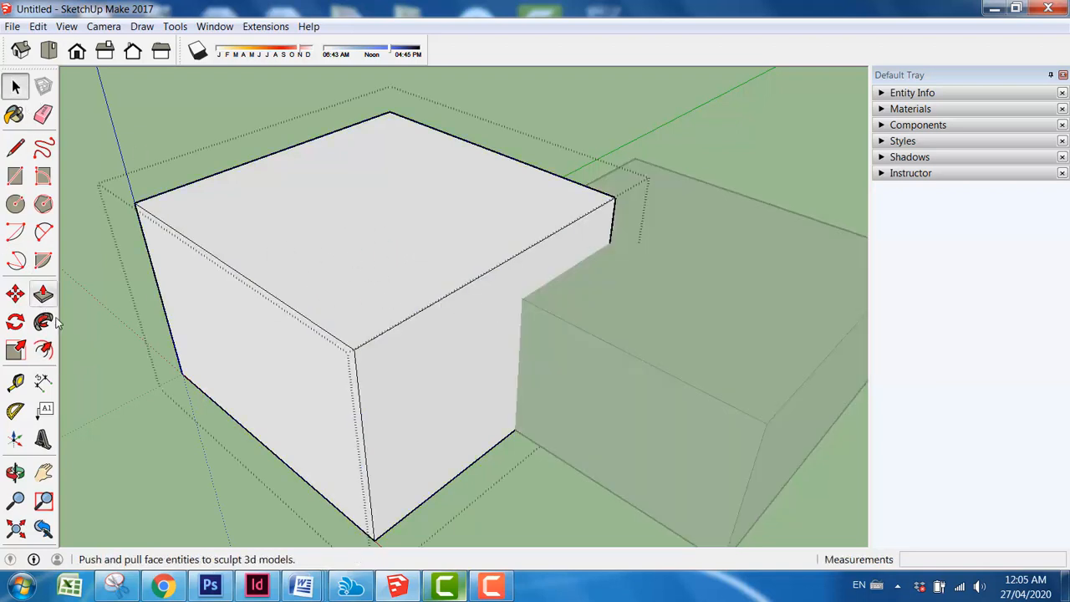
click(42, 349)
click(416, 310)
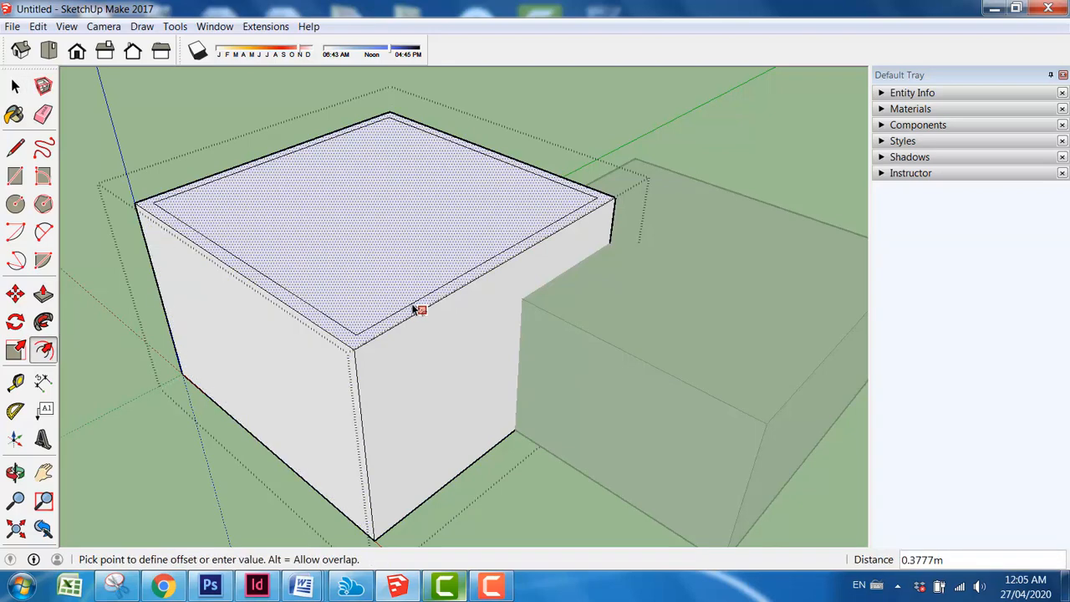
click(416, 310)
Step: Push the inner top face of the taller box down about 0.51 m to form a parapet, and exit the group
click(43, 294)
click(365, 188)
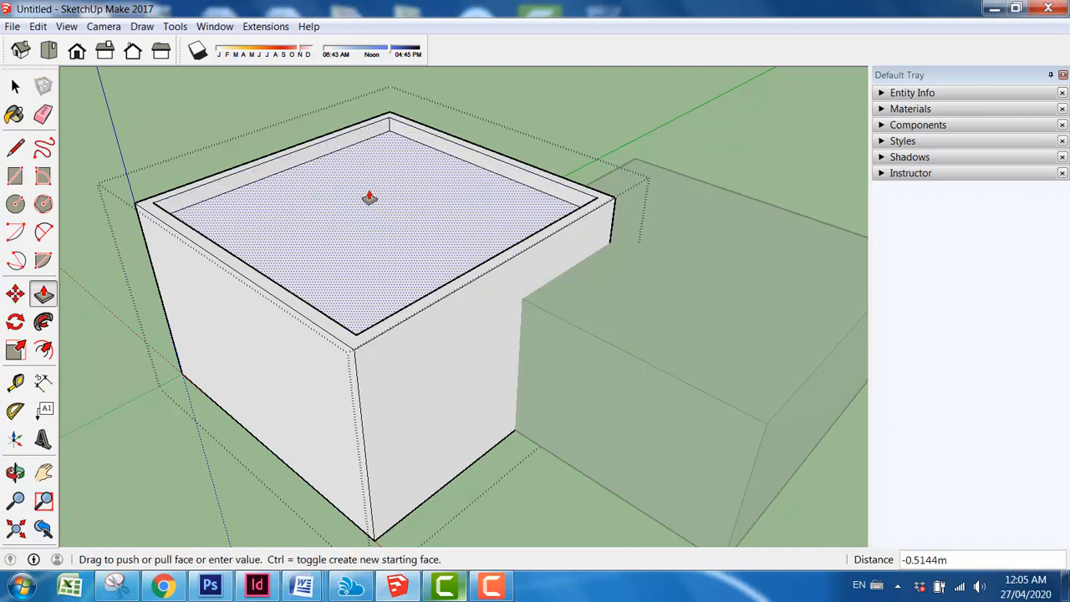
click(370, 198)
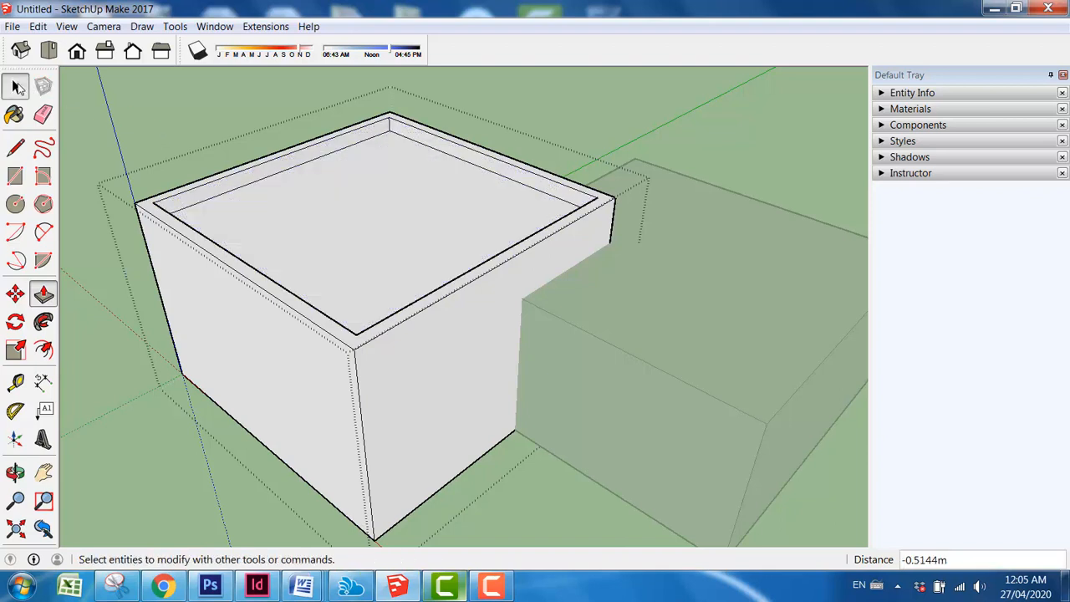
click(15, 86)
click(204, 115)
scroll(242, 193, down, 2)
middle_drag(251, 280, 625, 322)
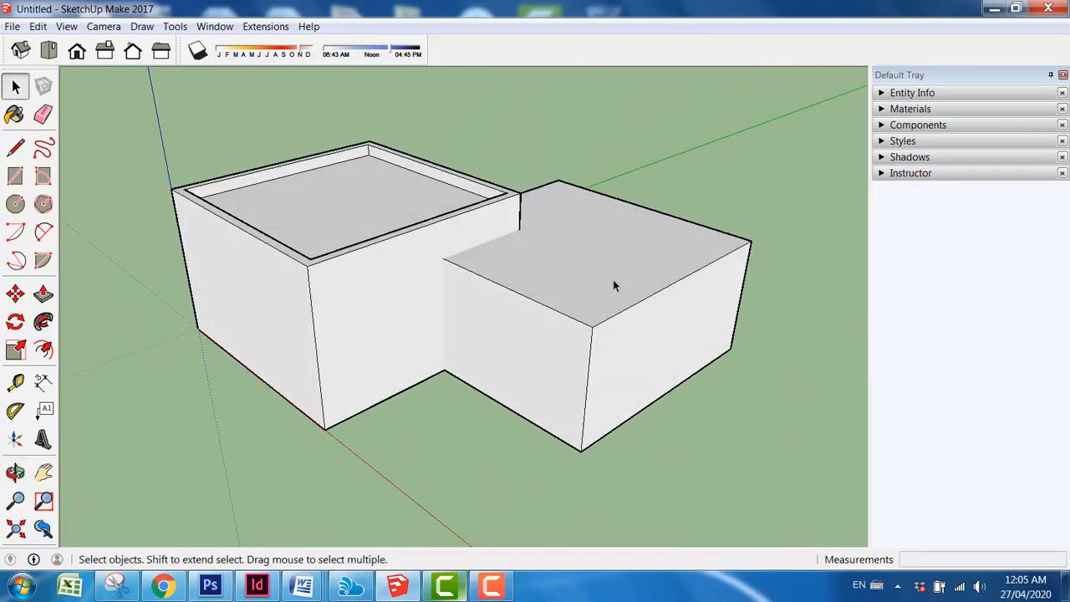
Step: Inside the lower box group, repeat the same top-face offset and push the inner face down by the same depth, and exit the group
double_click(616, 284)
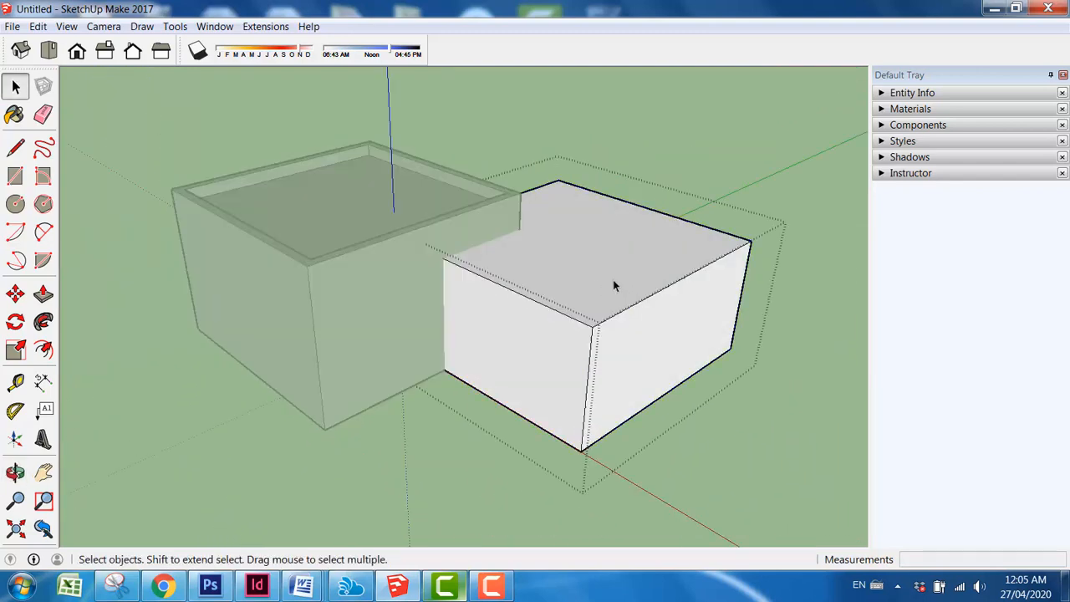
click(45, 350)
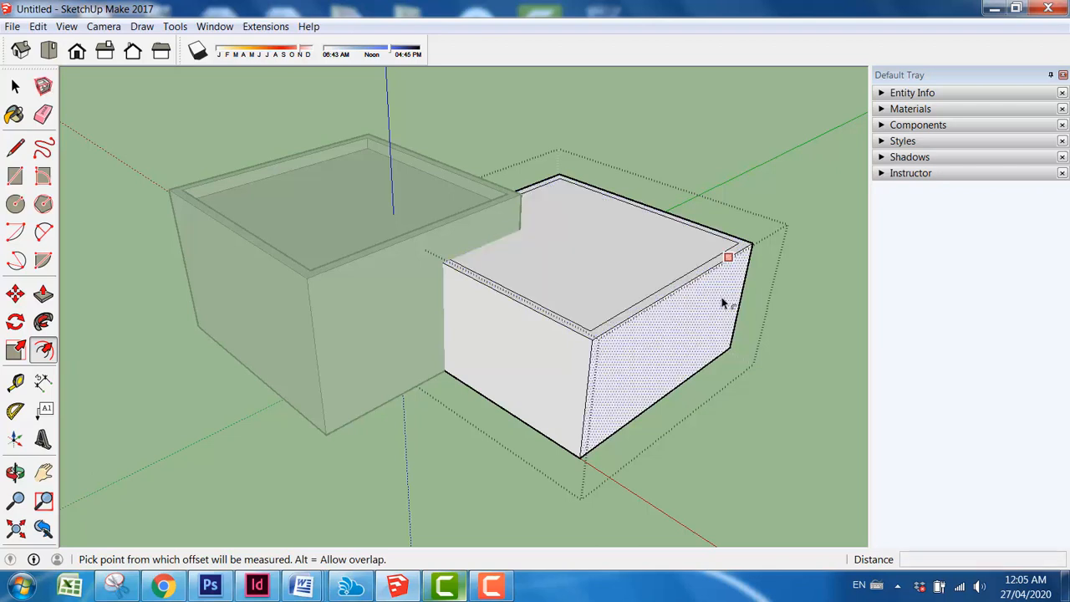
click(43, 294)
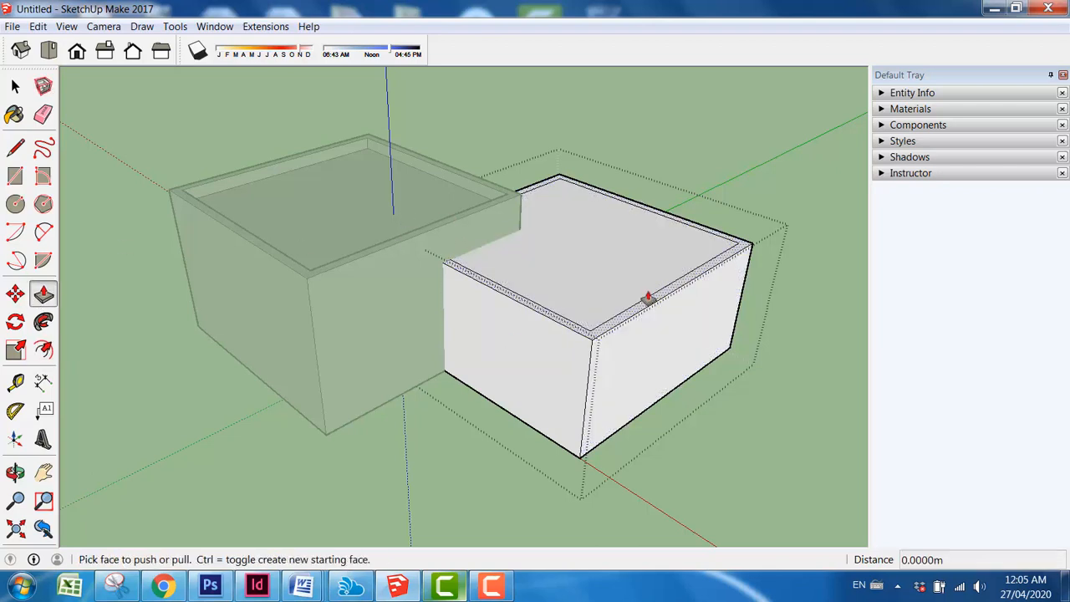
double_click(608, 273)
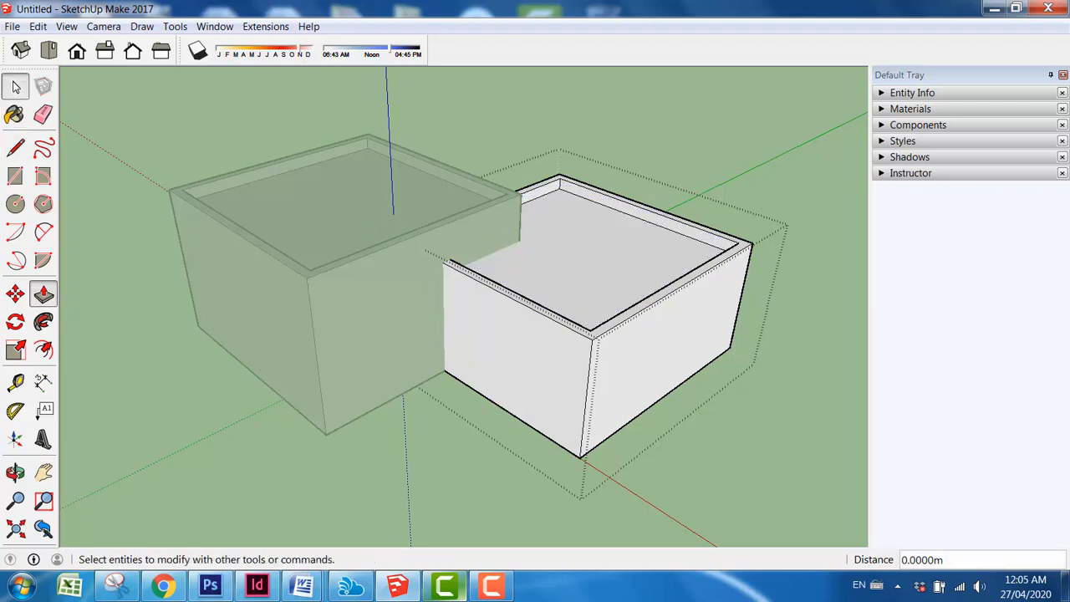
click(15, 86)
click(195, 126)
Step: Try to Push/Pull a rectangle about 3.67 × 2.45 m drawn at the taller box's front corner without opening its group
middle_drag(417, 337, 504, 270)
scroll(443, 332, up, 2)
scroll(422, 335, up, 1)
key(r)
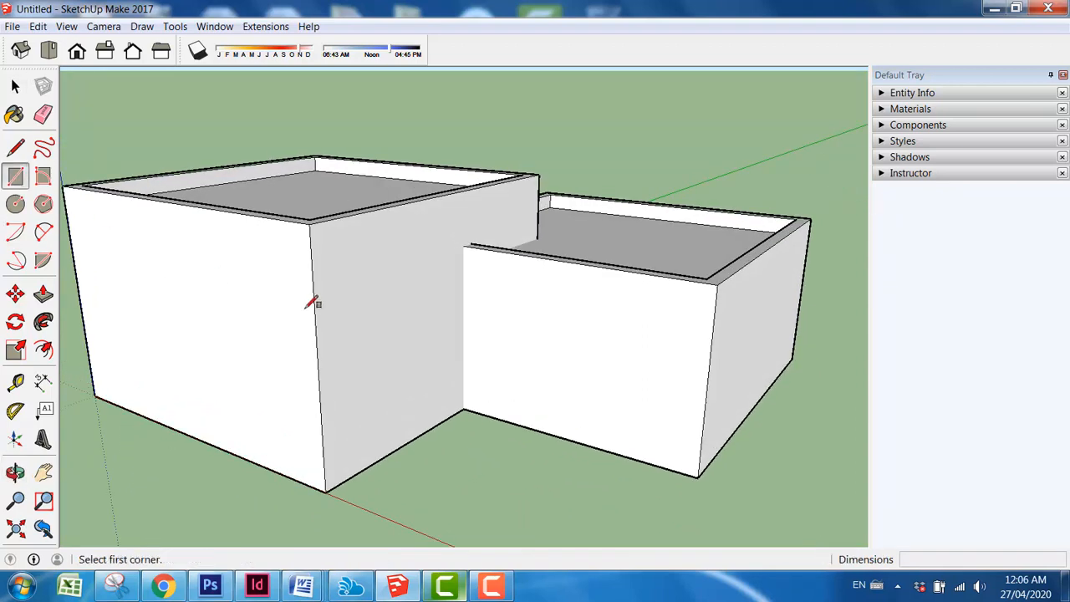
click(311, 264)
click(249, 393)
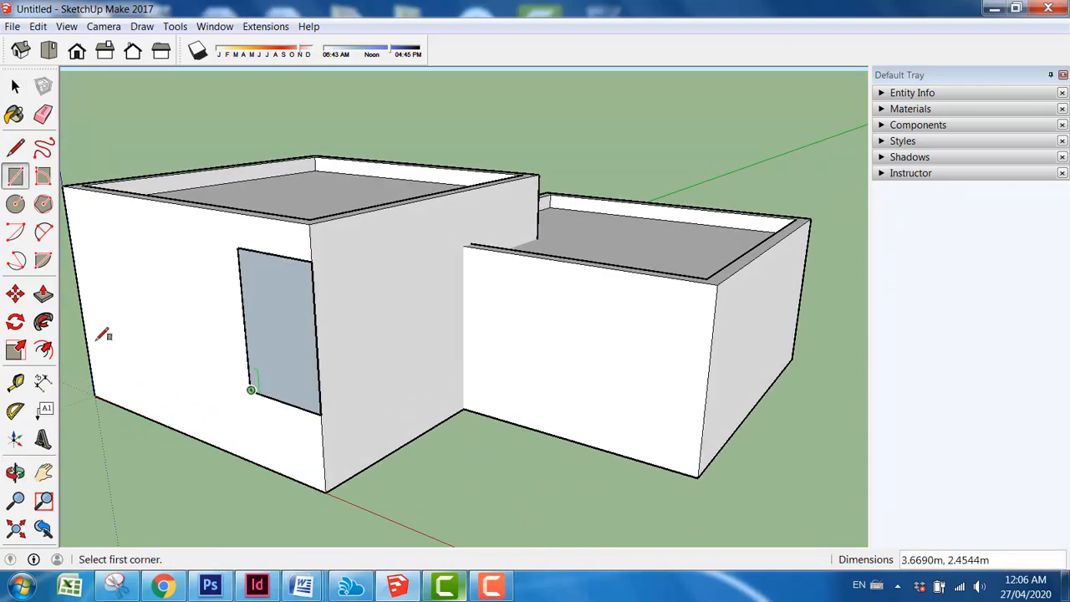
click(43, 297)
click(298, 345)
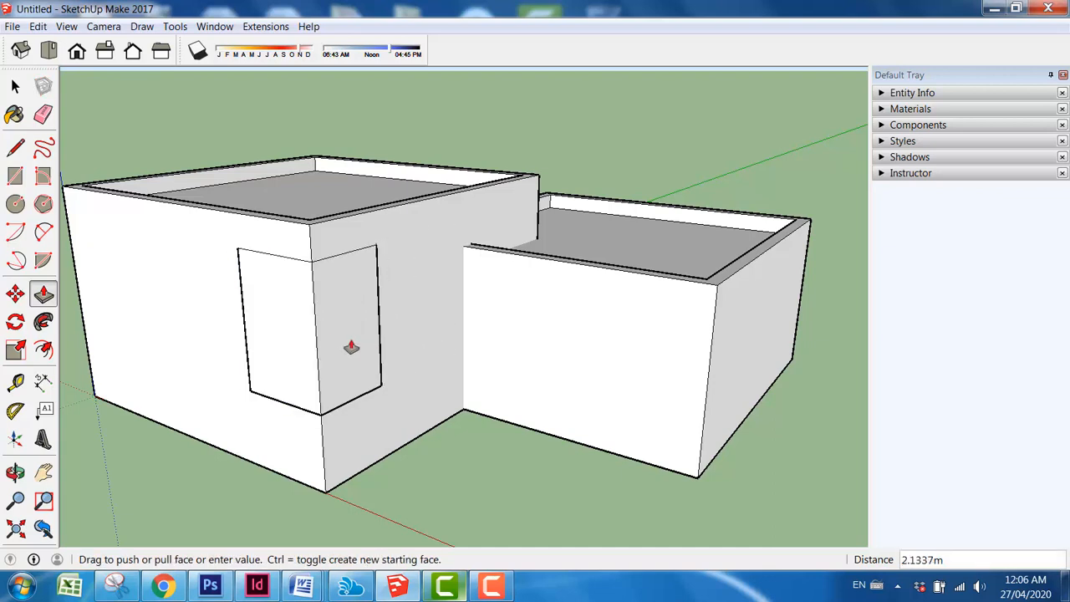
click(365, 208)
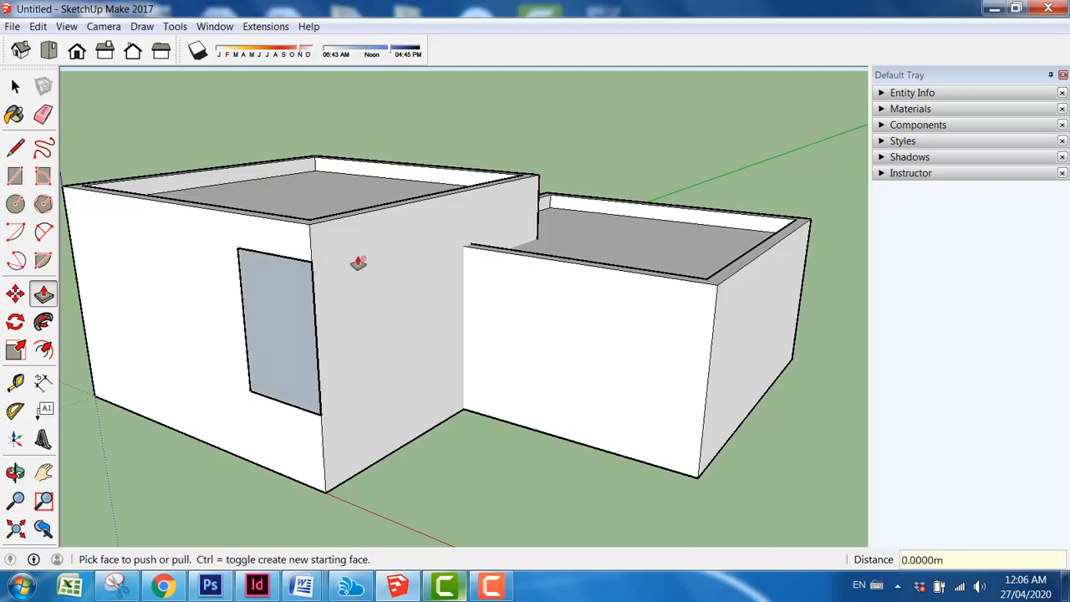
key(ctrl+z)
Step: Open the taller box group and draw a rectangle about 3.27 × 2.10 m on its front wall, starting from the vertical corner edge
click(15, 87)
double_click(211, 309)
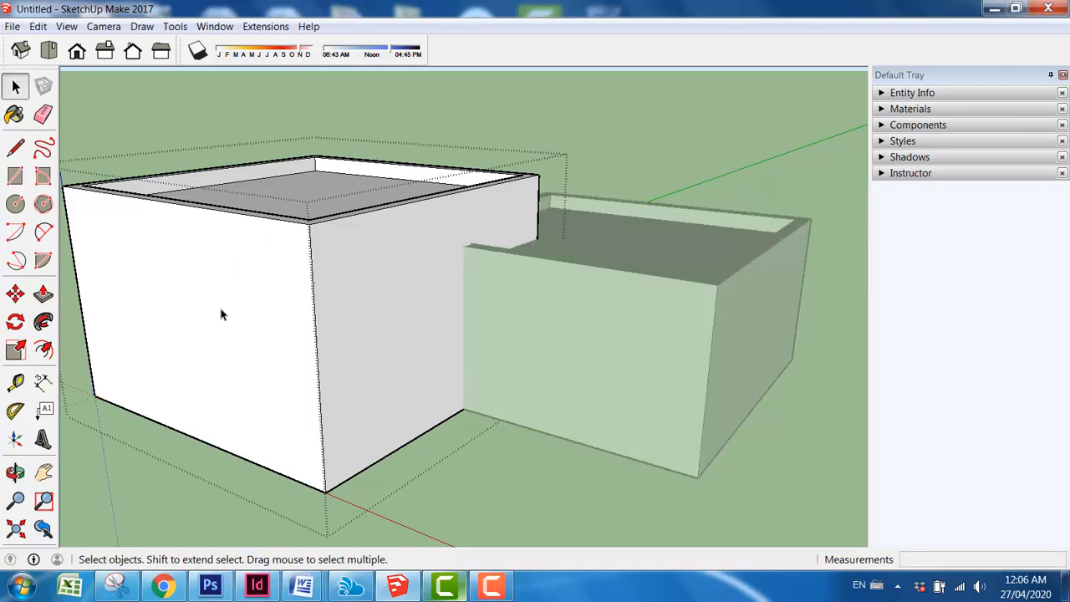
click(15, 175)
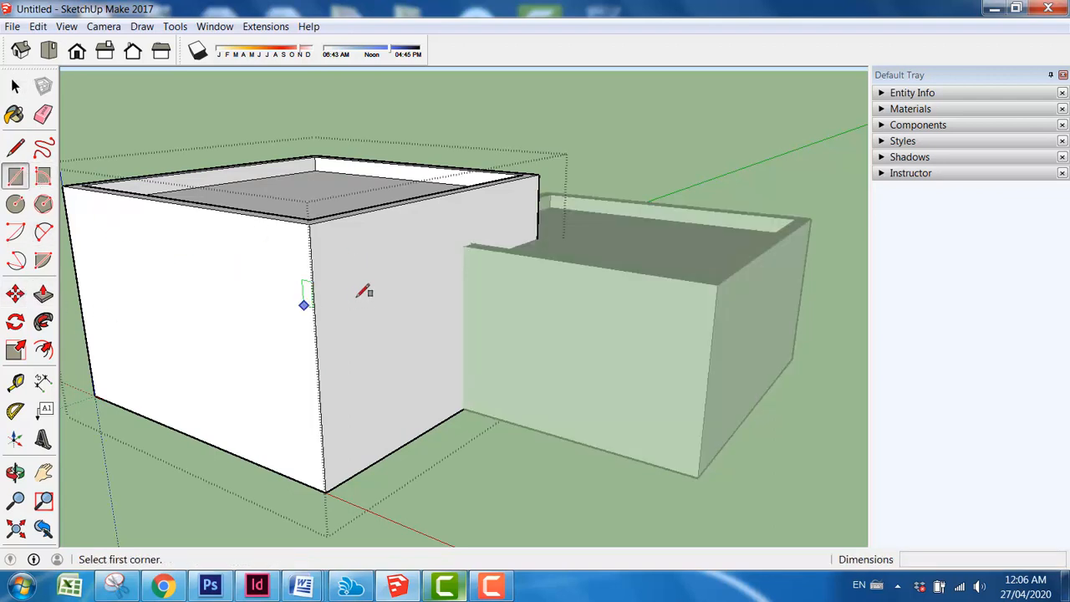
click(310, 256)
click(257, 380)
Step: Push the corner rectangle about 5.03 m into the taller box to cut an open recess, and exit the group
click(44, 293)
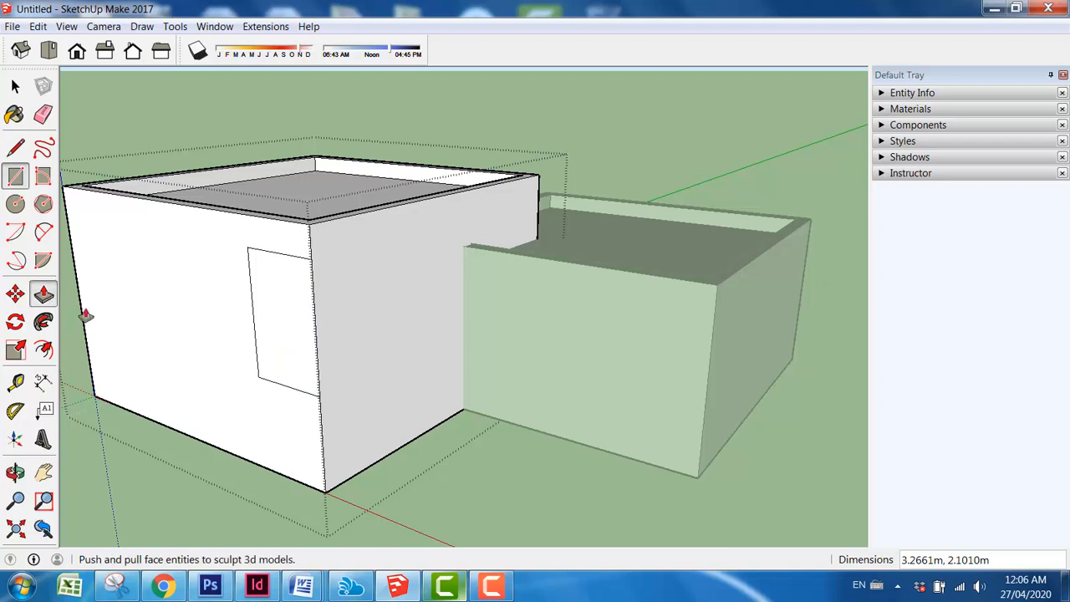
drag(289, 351, 437, 326)
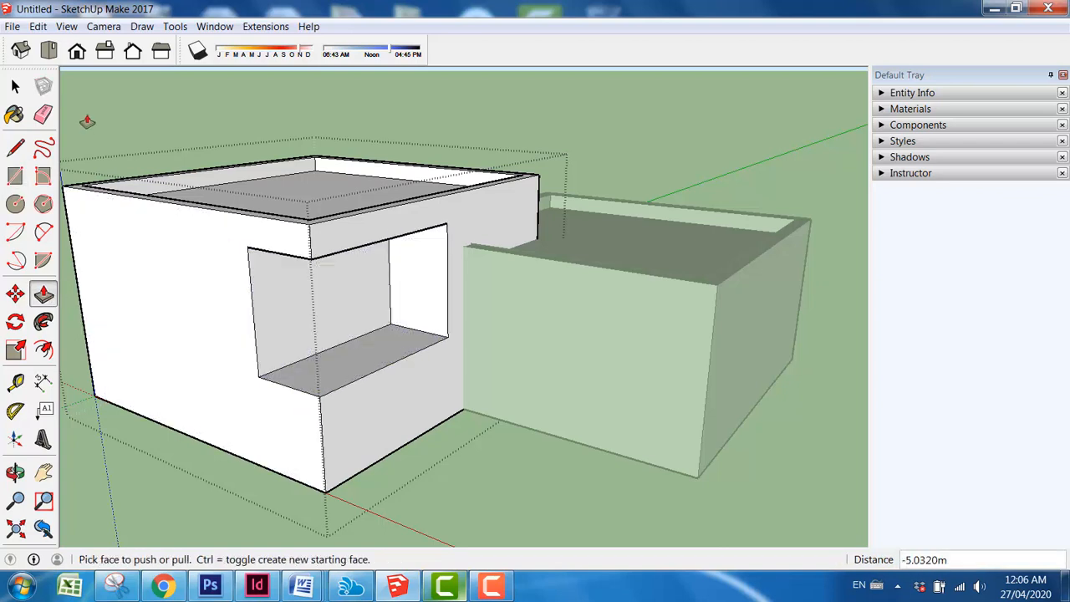
click(15, 86)
Step: Try to draw a line from the recess's upper corner to the wall's far edge without opening the group
middle_drag(642, 254, 691, 337)
scroll(614, 355, down, 3)
scroll(356, 251, up, 2)
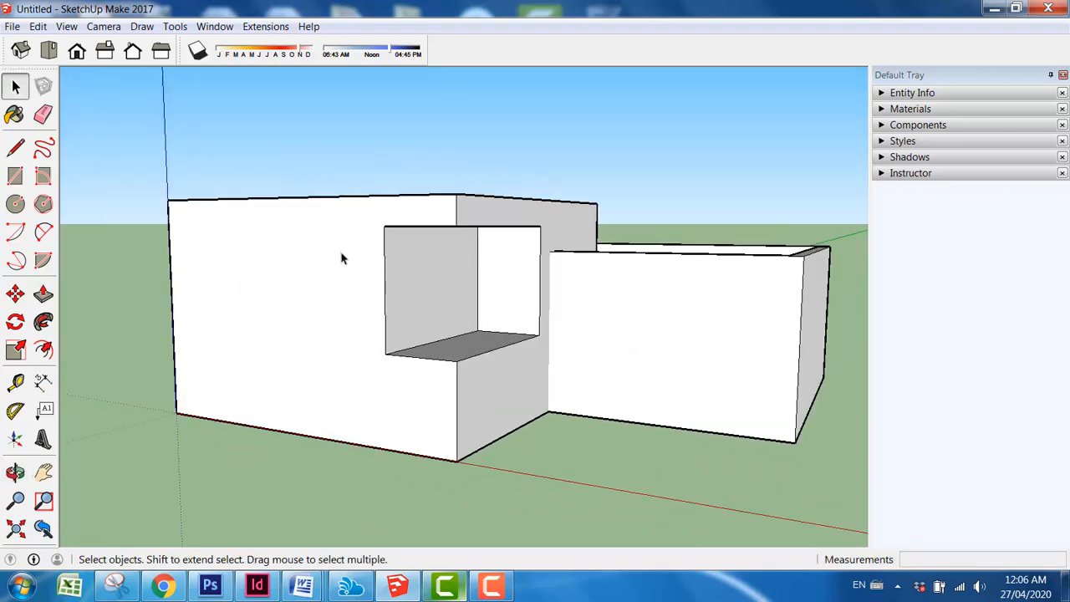
key(l)
click(388, 224)
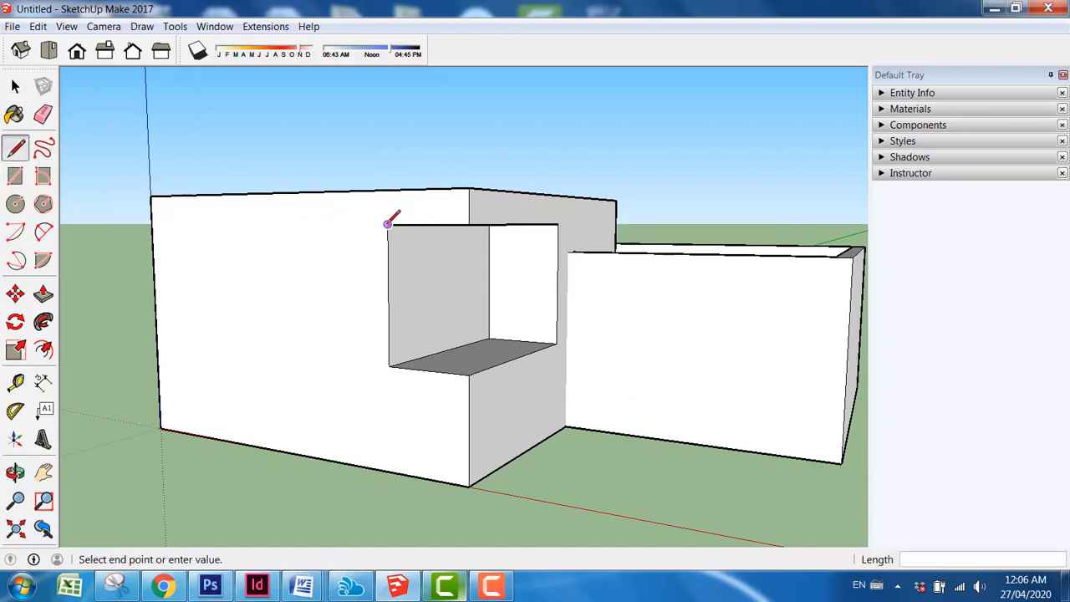
click(153, 223)
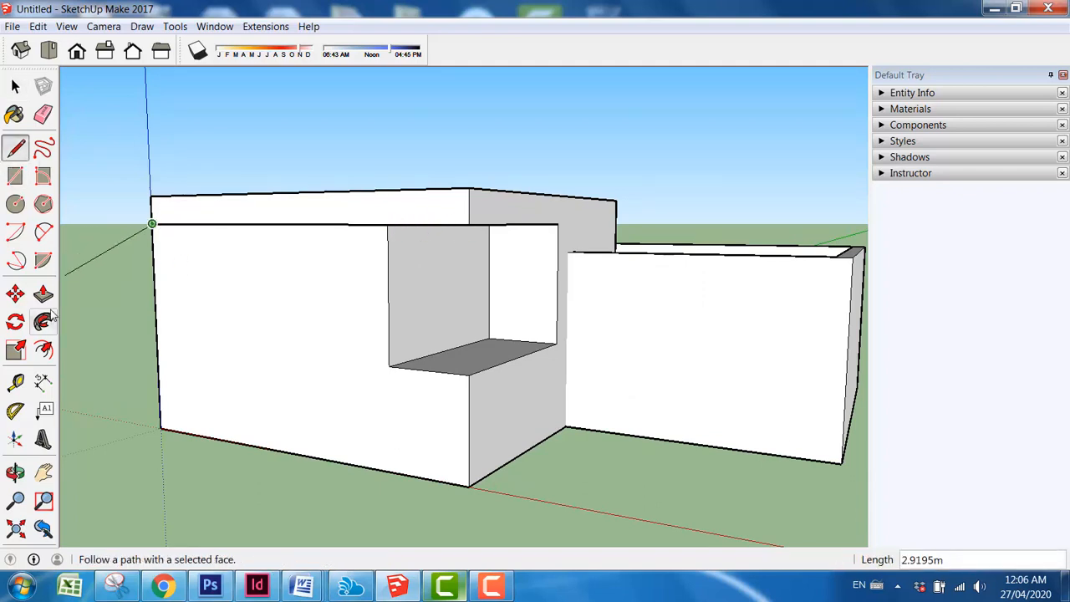
key(Escape)
key(ctrl+z)
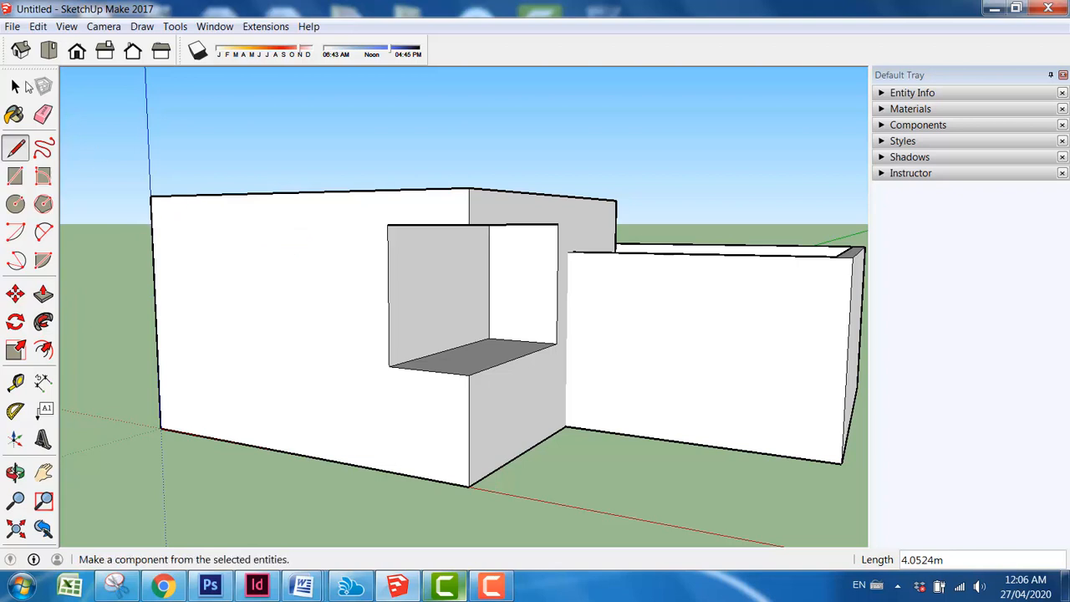
Step: Inside the taller box group, draw a line about 7.9 m from the recess's upper corner to the wall's far edge and pull the strip above outward
click(15, 86)
double_click(304, 258)
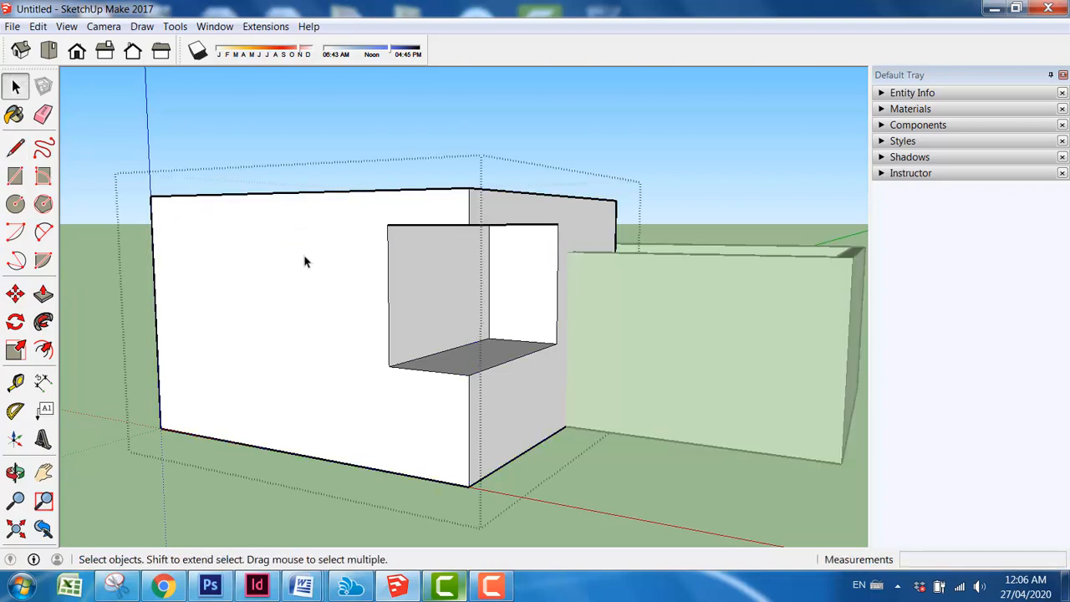
click(15, 148)
click(387, 224)
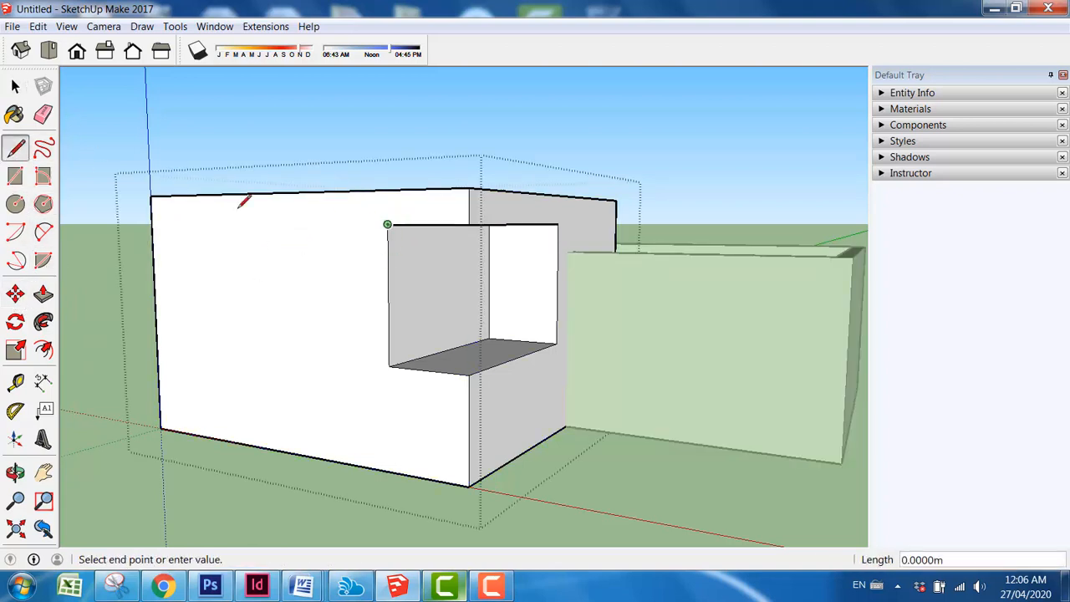
click(151, 224)
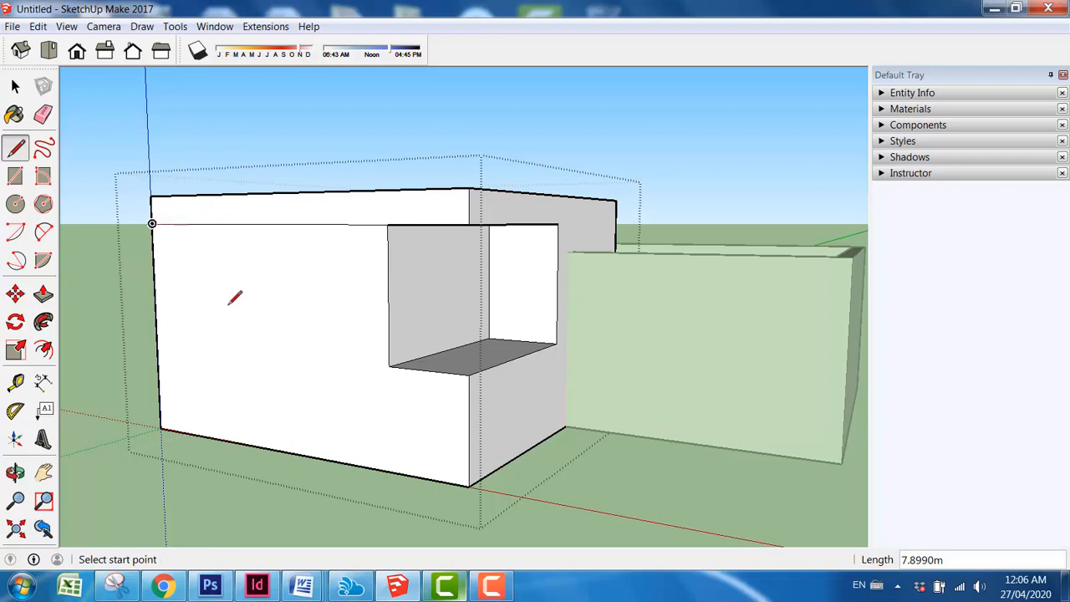
click(42, 294)
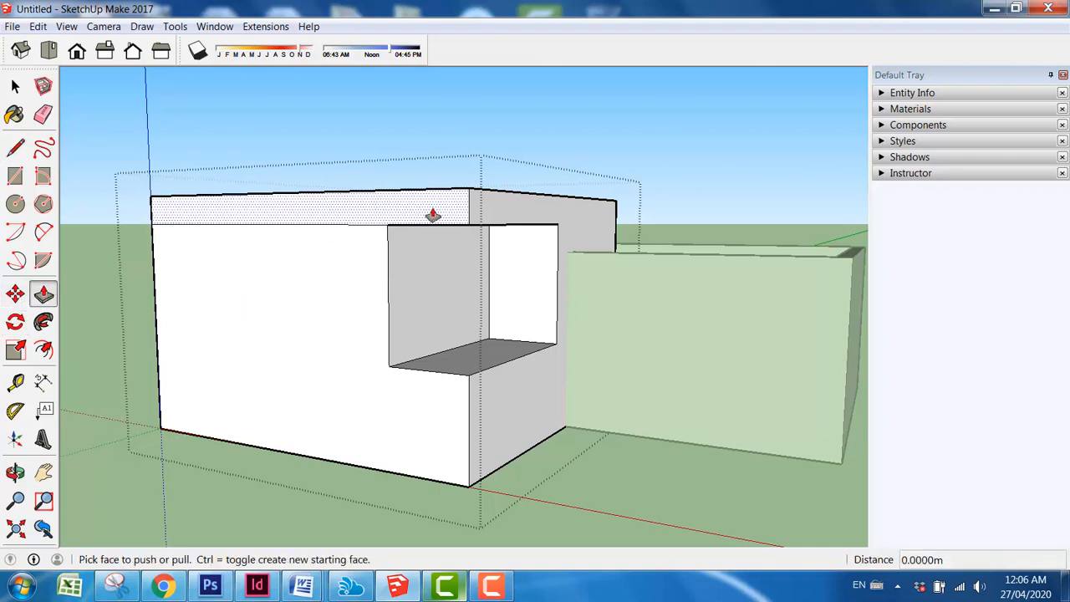
drag(435, 217, 424, 218)
Step: Draw a 10 m line across the adjoining side wall level with the overhang and pull the strip above out by the same distance
middle_drag(535, 292, 817, 304)
middle_drag(310, 220, 454, 242)
click(15, 149)
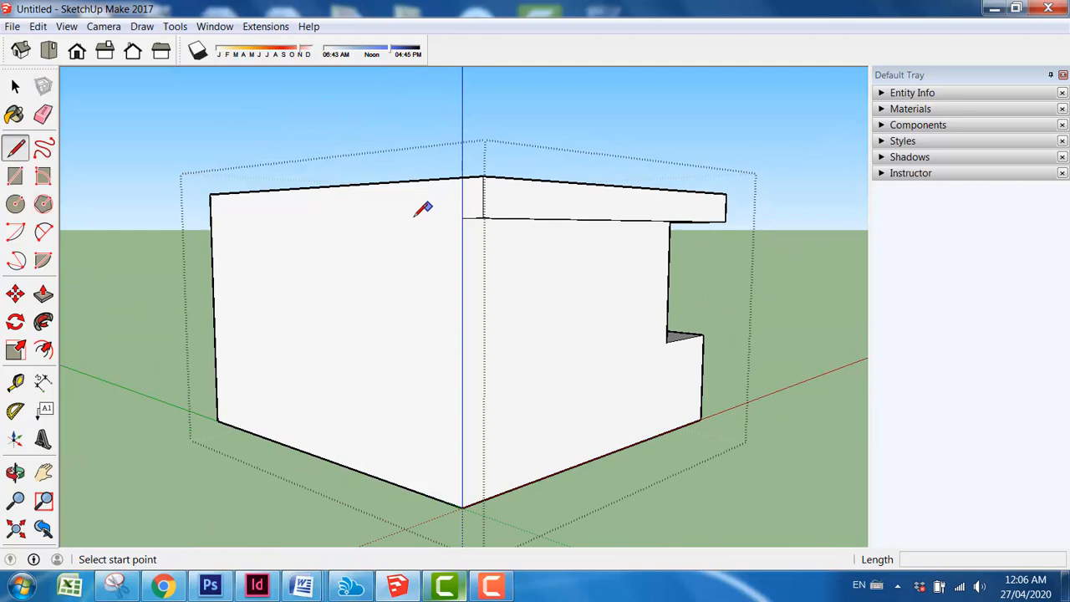
click(463, 218)
click(211, 219)
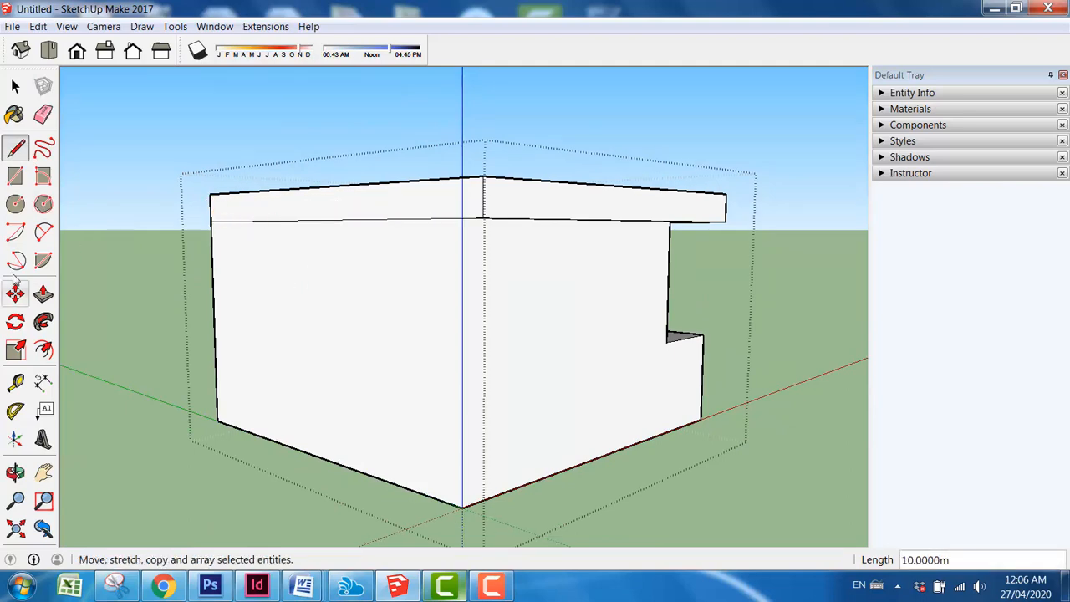
click(43, 293)
double_click(427, 217)
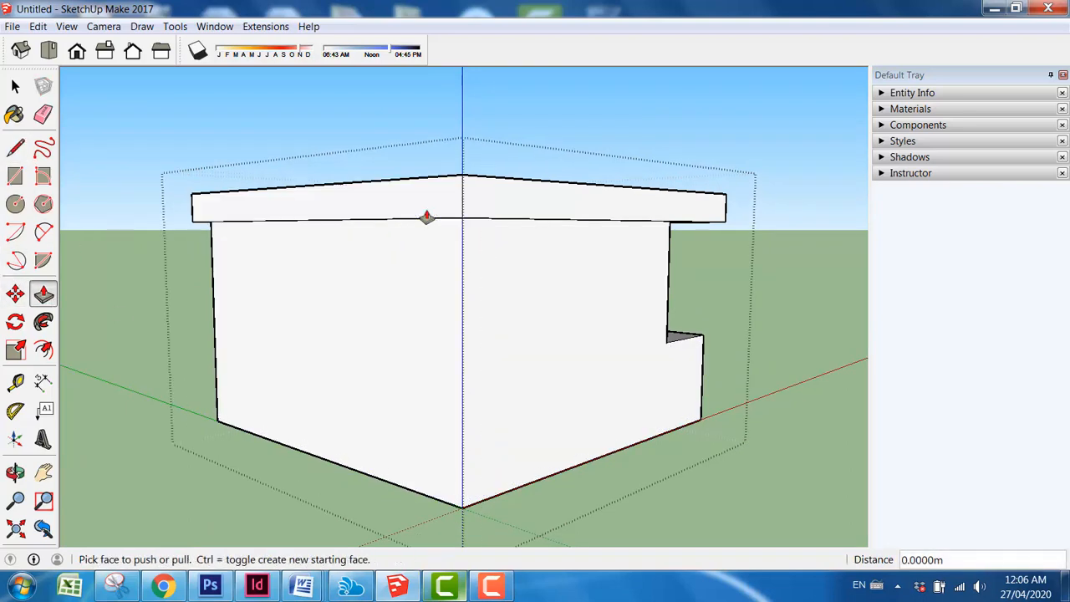
Step: Draw a line about 4.97 m from the recess's upper corner to the wall's end, pull the strip above out equally, and exit the group
mouse_move(426, 217)
middle_down()
mouse_move(633, 299)
mouse_move(251, 346)
mouse_move(385, 382)
mouse_move(15, 255)
middle_up()
click(15, 148)
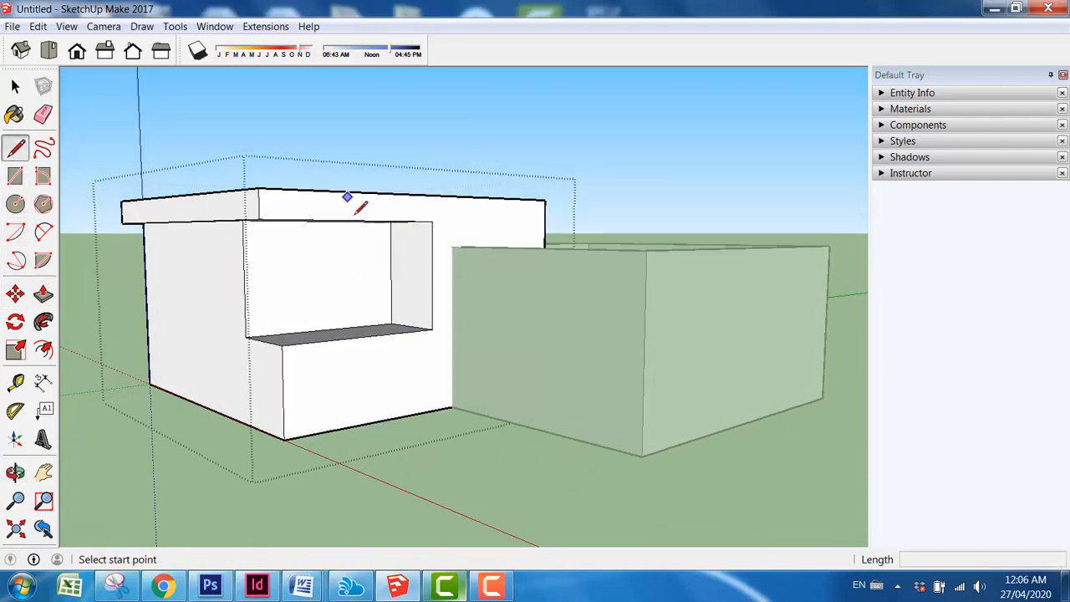
click(432, 221)
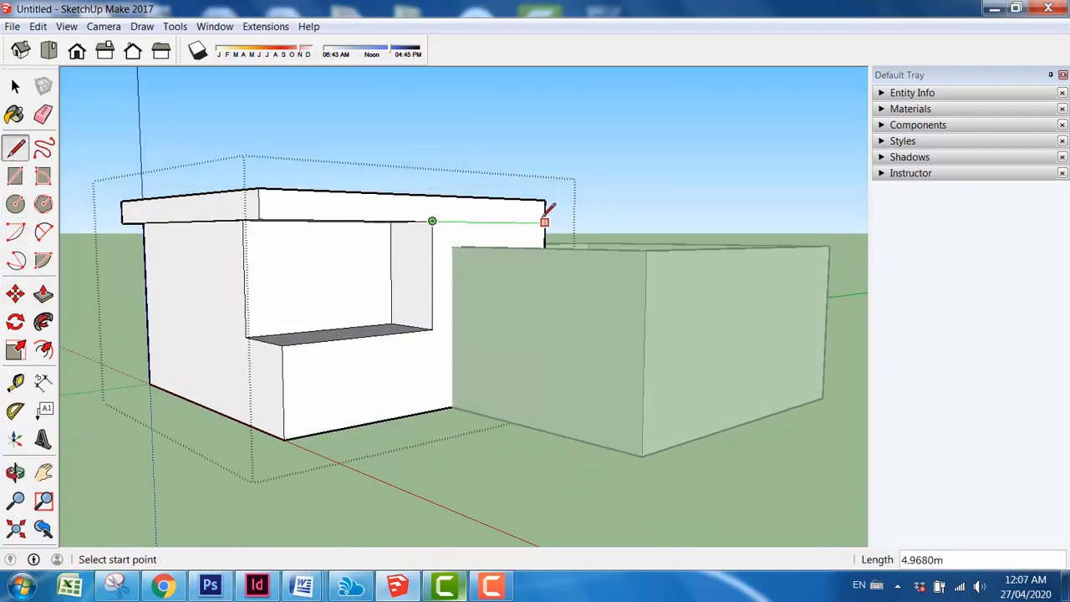
click(44, 295)
double_click(332, 218)
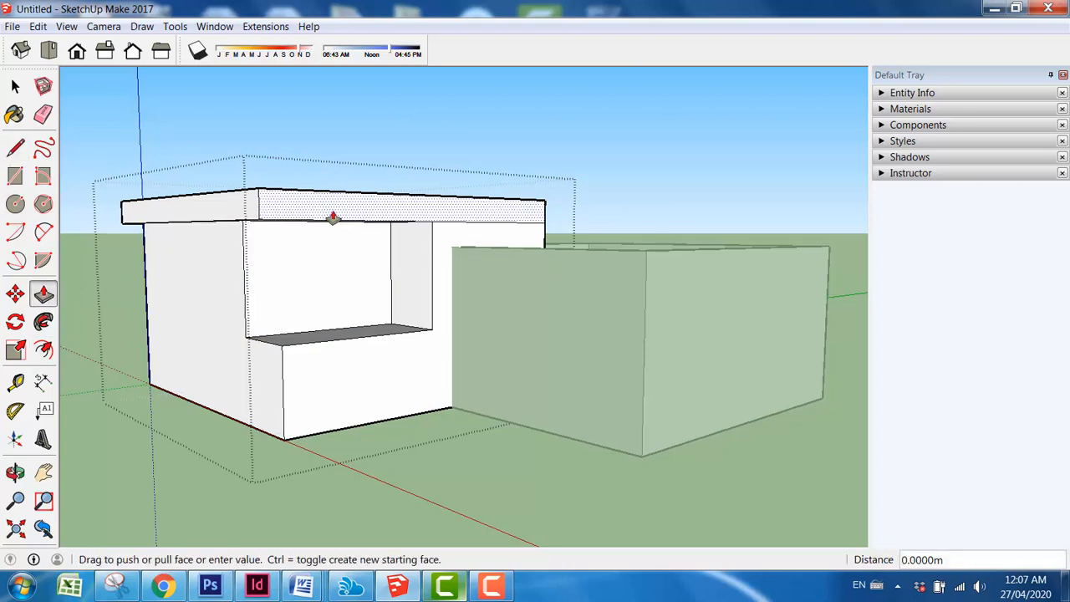
middle_drag(382, 319, 468, 301)
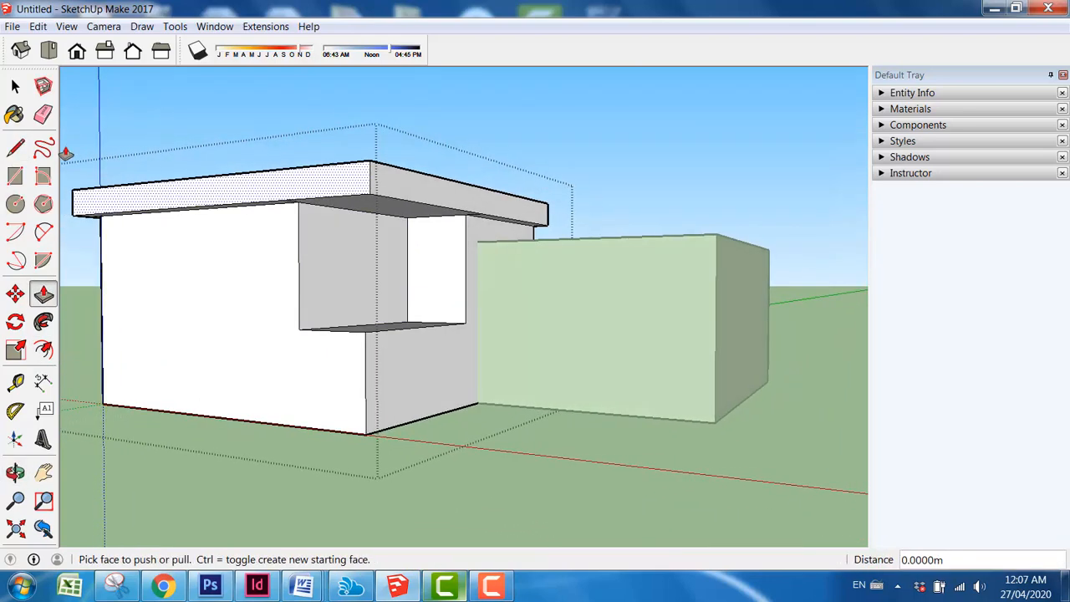
click(15, 87)
middle_drag(693, 193, 621, 317)
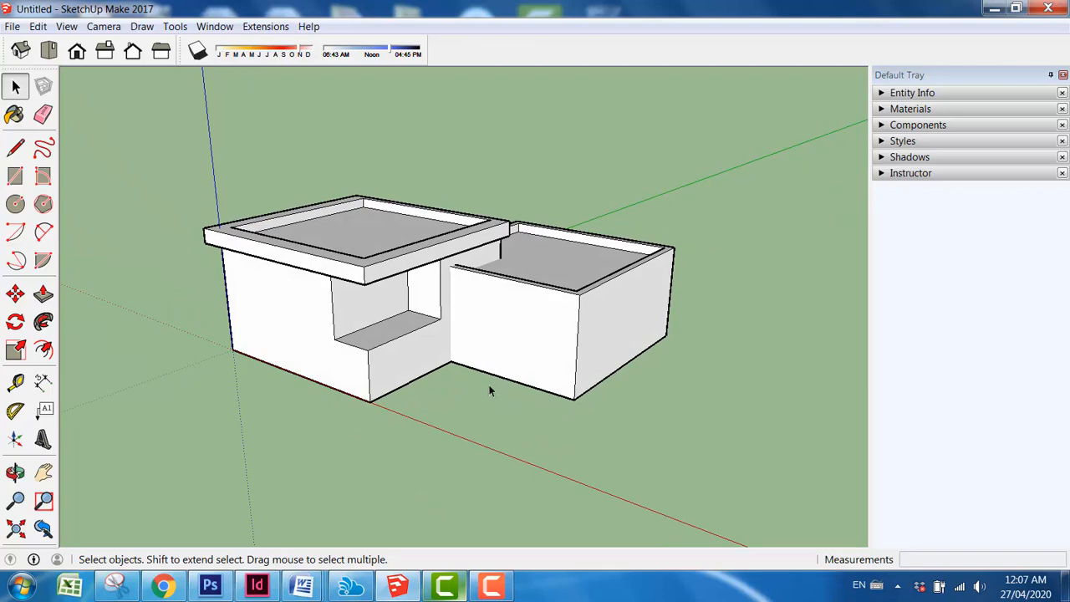
Step: Draw a stair riser about 0.3 m high and a tread about 0.48 m deep at the base of the wall below the recess
scroll(371, 413, up, 5)
middle_drag(374, 406, 530, 390)
middle_drag(531, 345, 492, 361)
scroll(490, 363, up, 5)
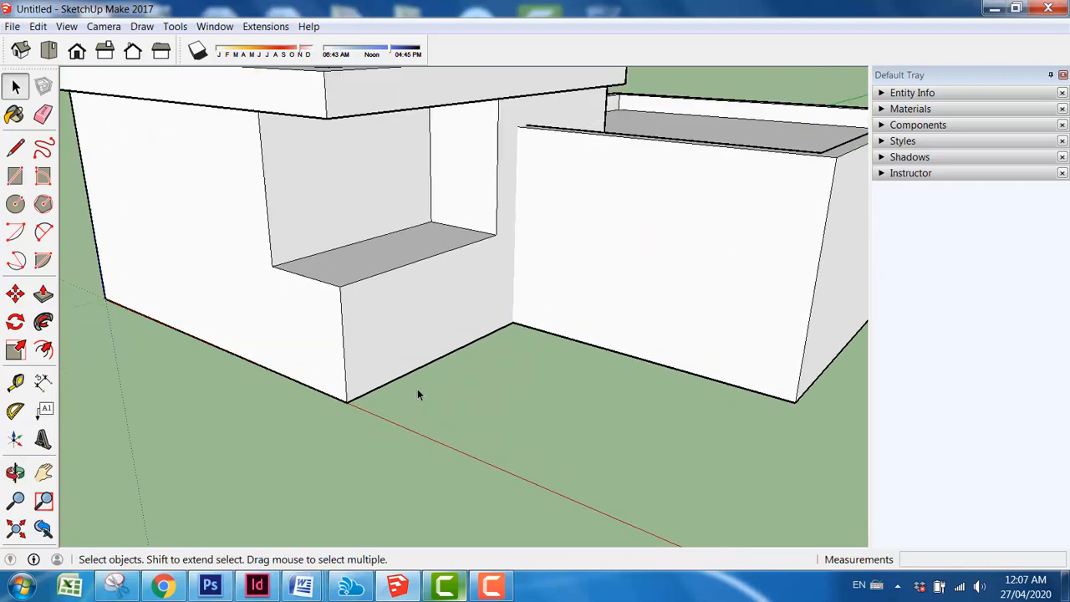
click(15, 148)
scroll(349, 387, up, 3)
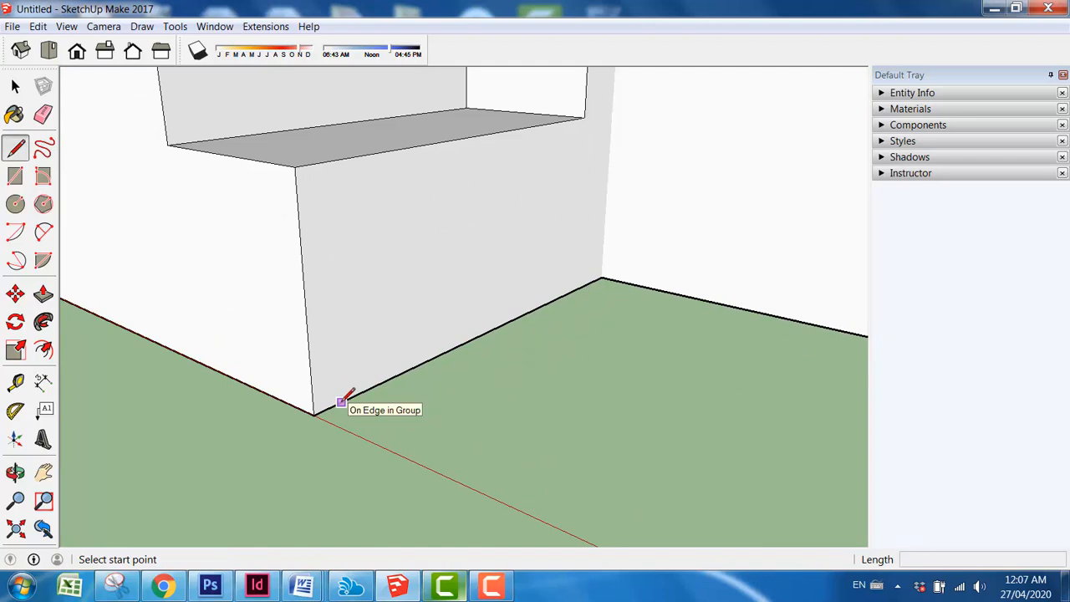
click(341, 402)
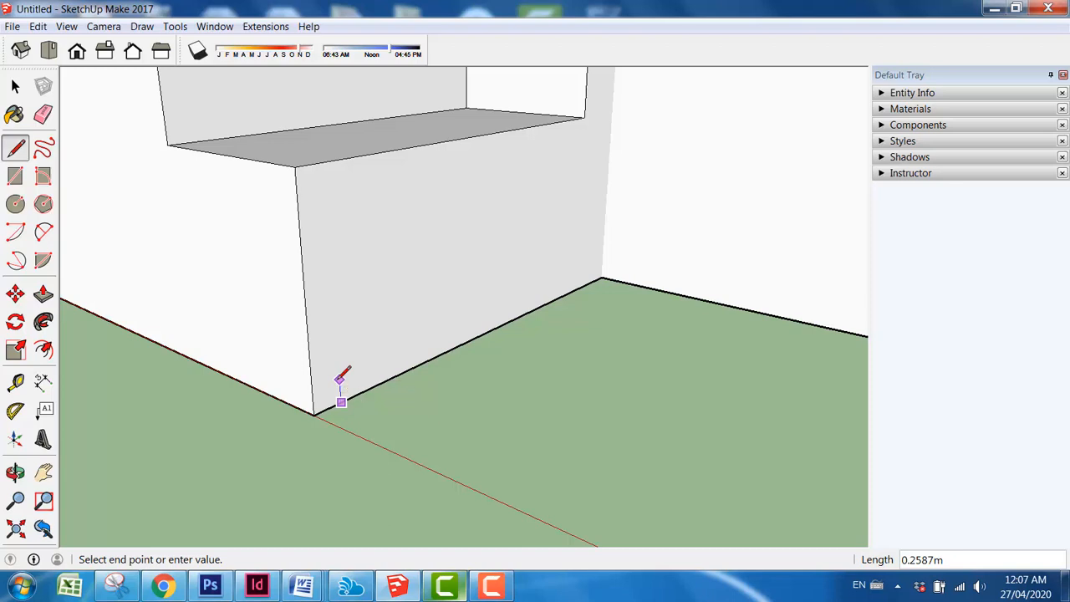
click(339, 377)
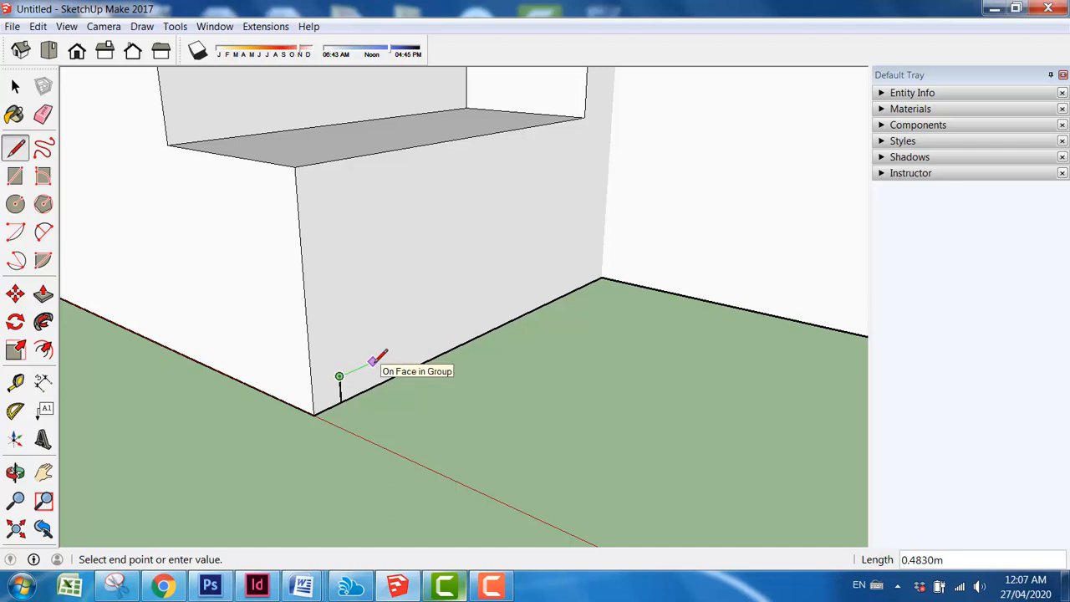
click(373, 361)
Step: Copy the riser and tread lines from the riser's foot to the tread's end and repeat the copy 6x up the wall
click(15, 86)
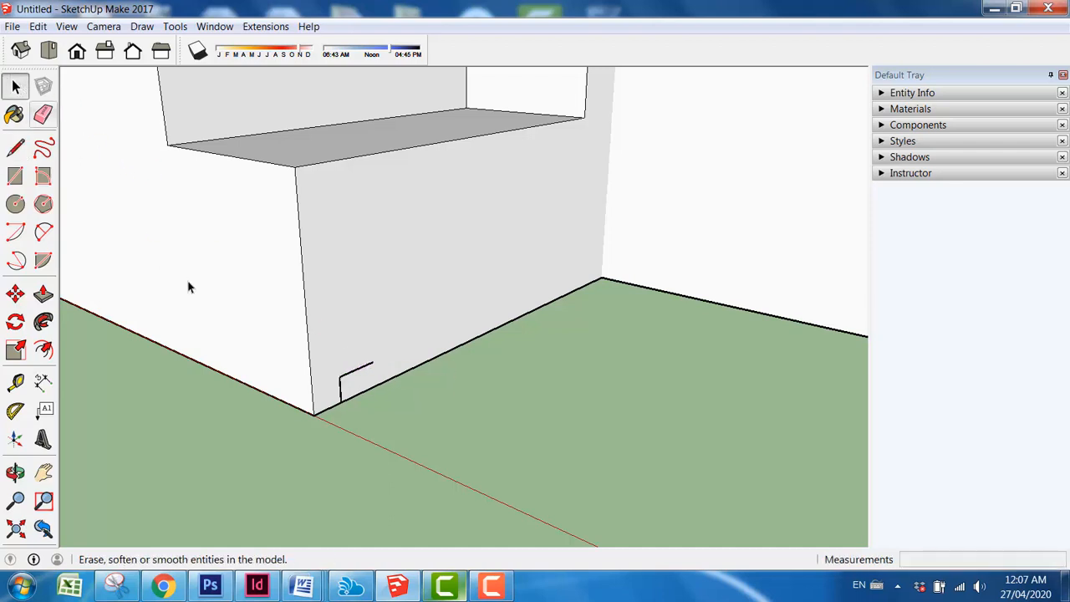
scroll(360, 408, up, 1)
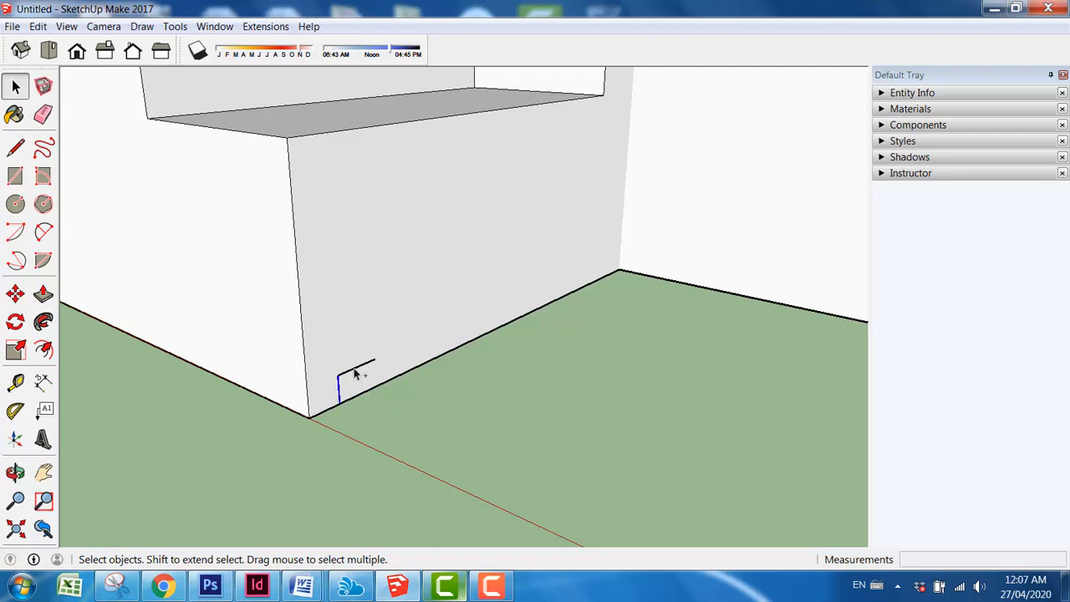
click(16, 294)
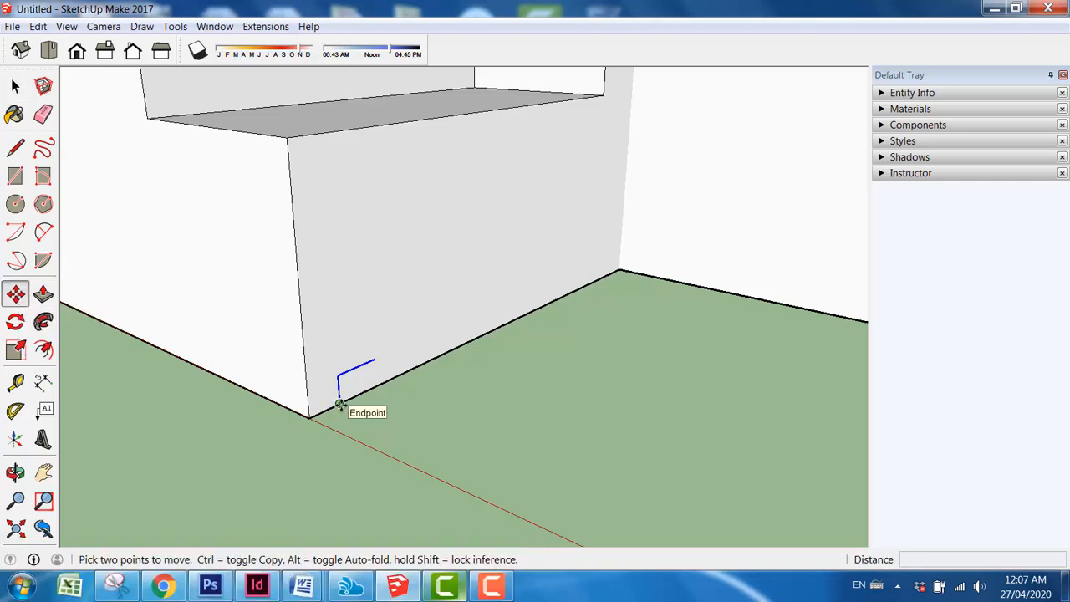
key(ctrl)
click(340, 405)
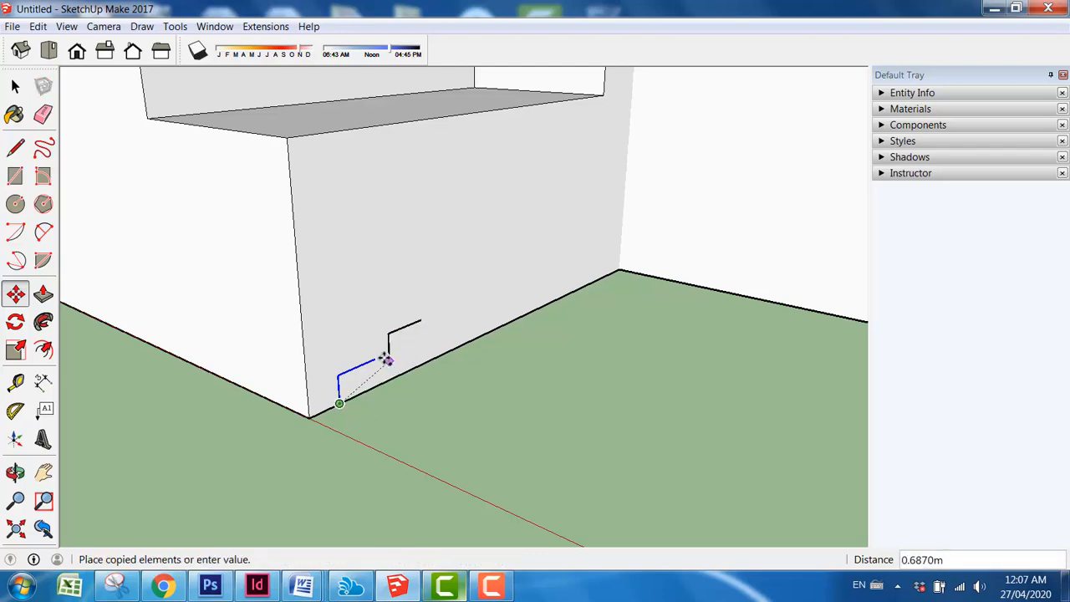
click(375, 360)
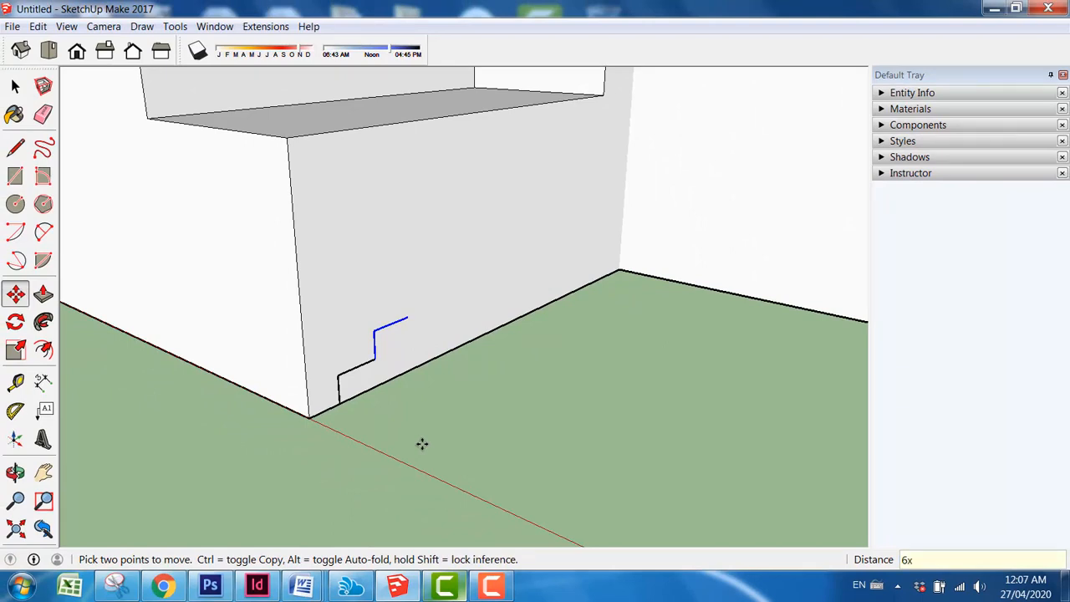
key(Return)
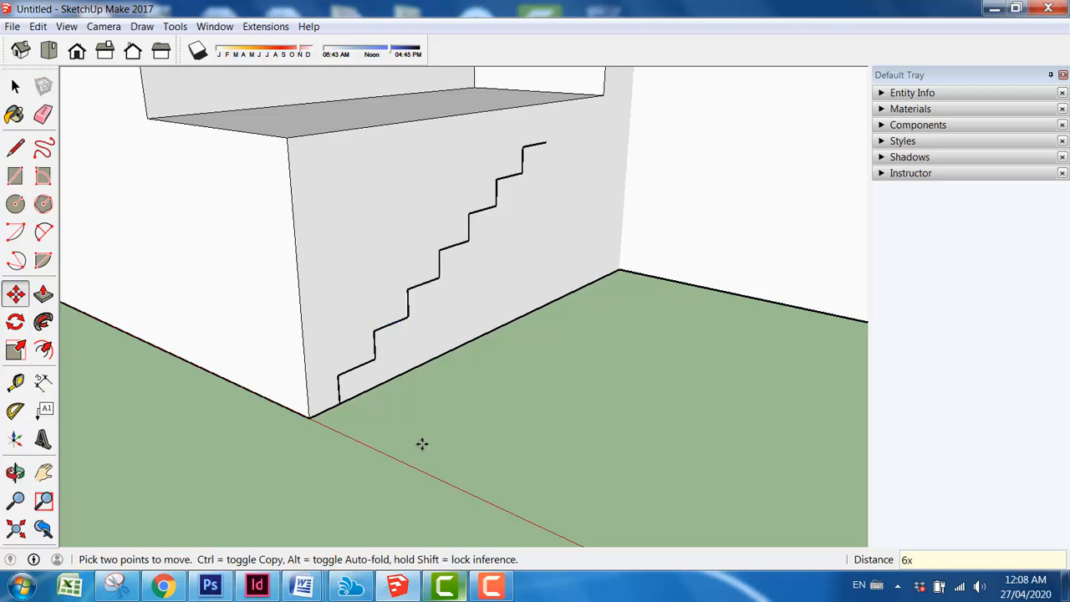
Step: Close the stair profile with a vertical line about 2.07 m down from the top tread and a base line about 3.38 m long
click(15, 147)
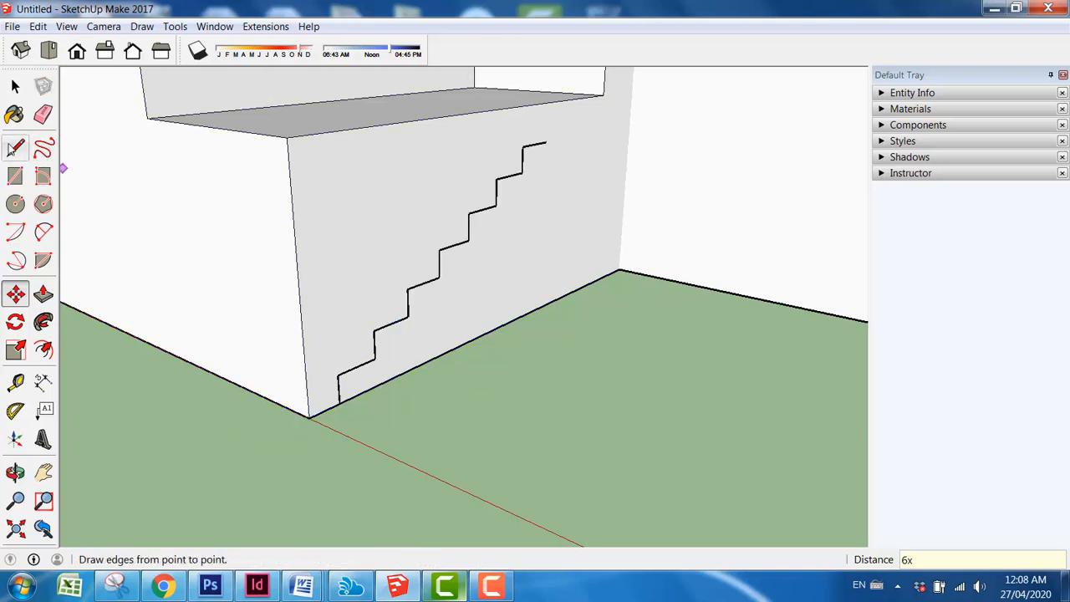
click(546, 141)
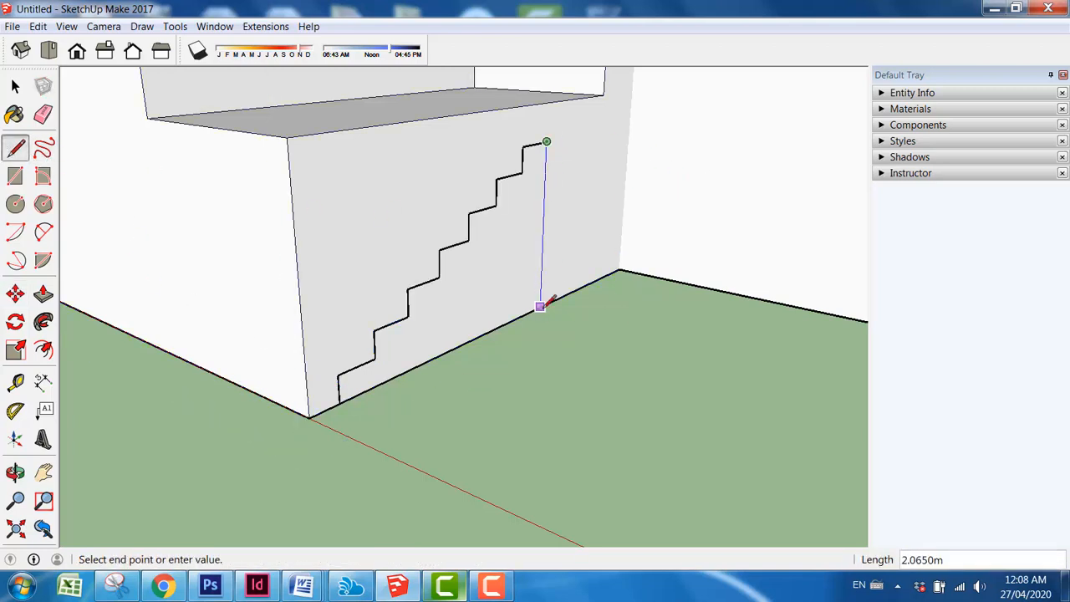
click(339, 404)
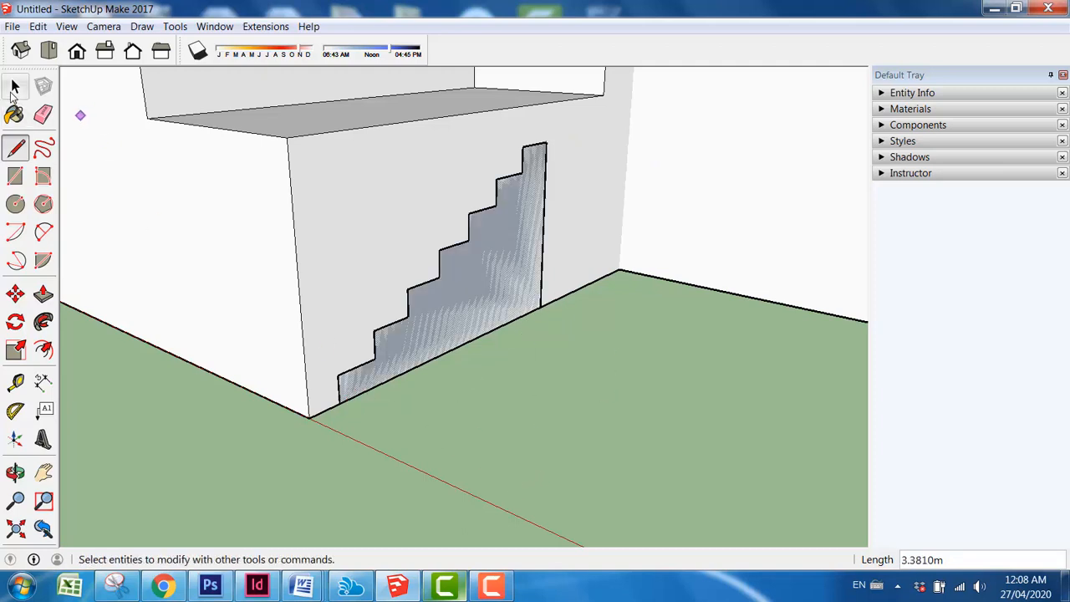
Step: Pull the stair profile about 7.12 m out from the wall to form solid steps
click(44, 293)
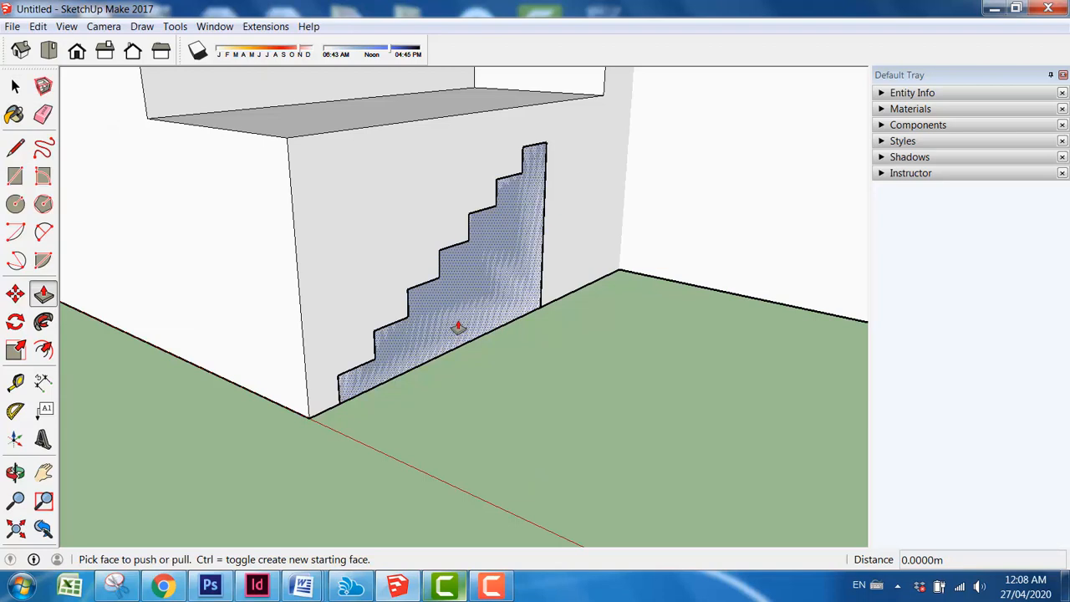
click(459, 327)
scroll(400, 369, down, 2)
scroll(391, 373, down, 3)
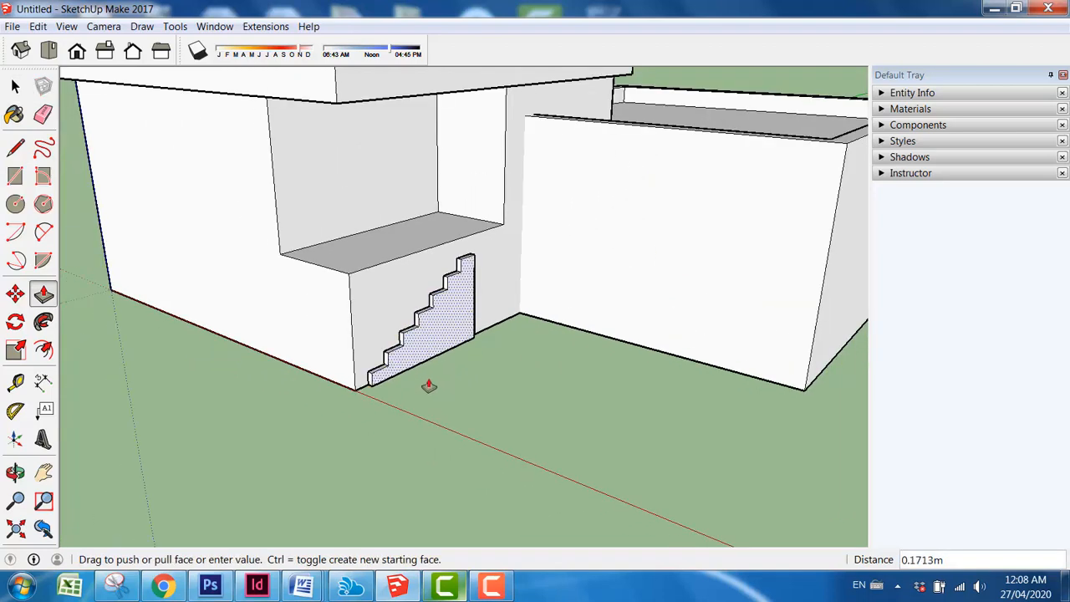
click(827, 257)
scroll(485, 331, down, 3)
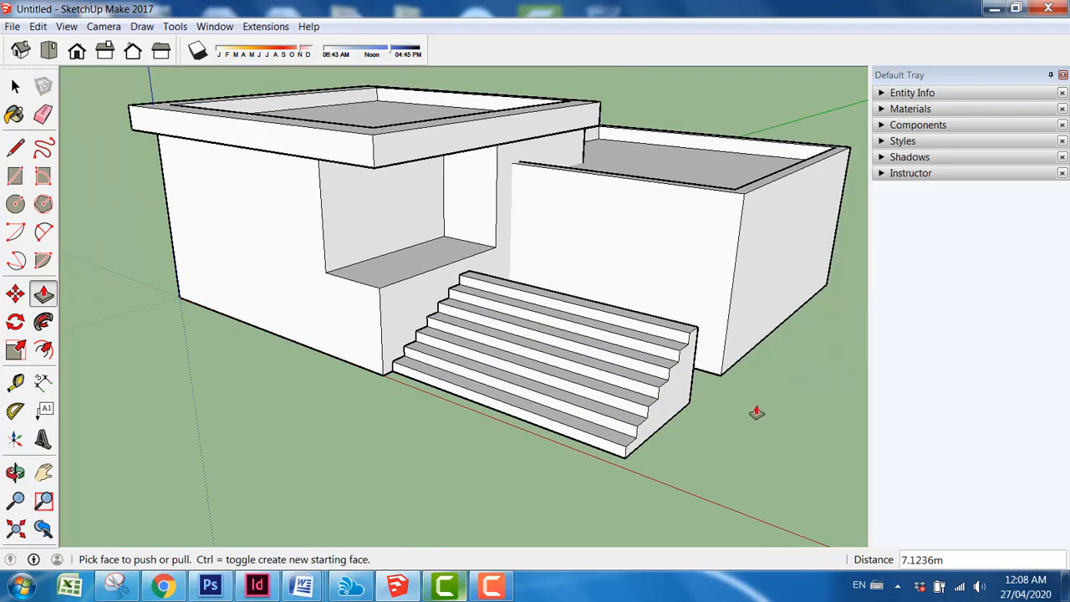
Step: Pull the stairs' back face about 2.06 m to the lower box's base corner to form a top landing
middle_drag(757, 411, 502, 433)
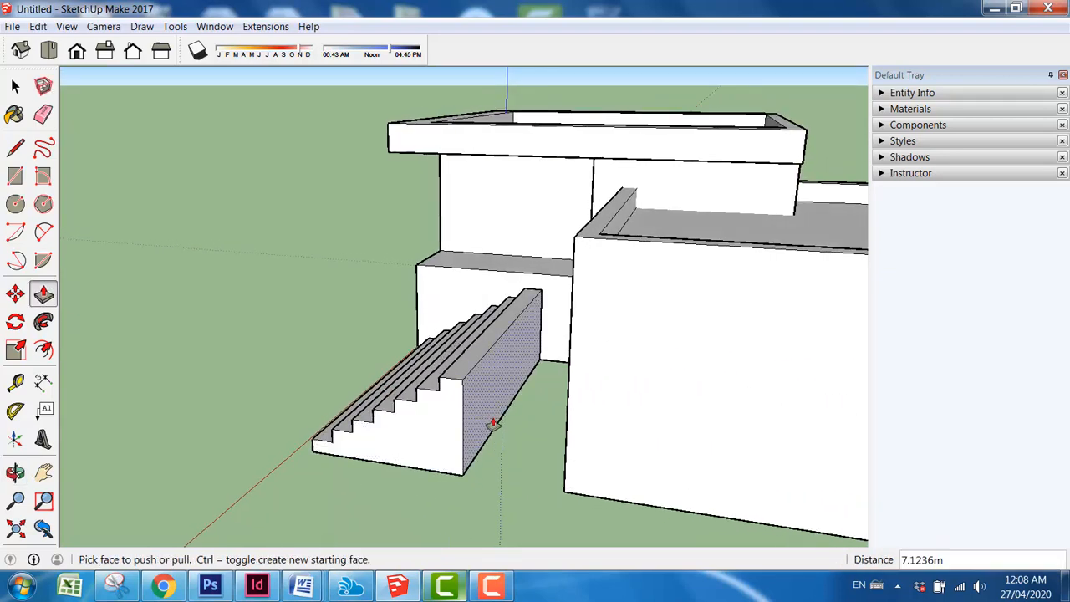
click(493, 428)
click(565, 493)
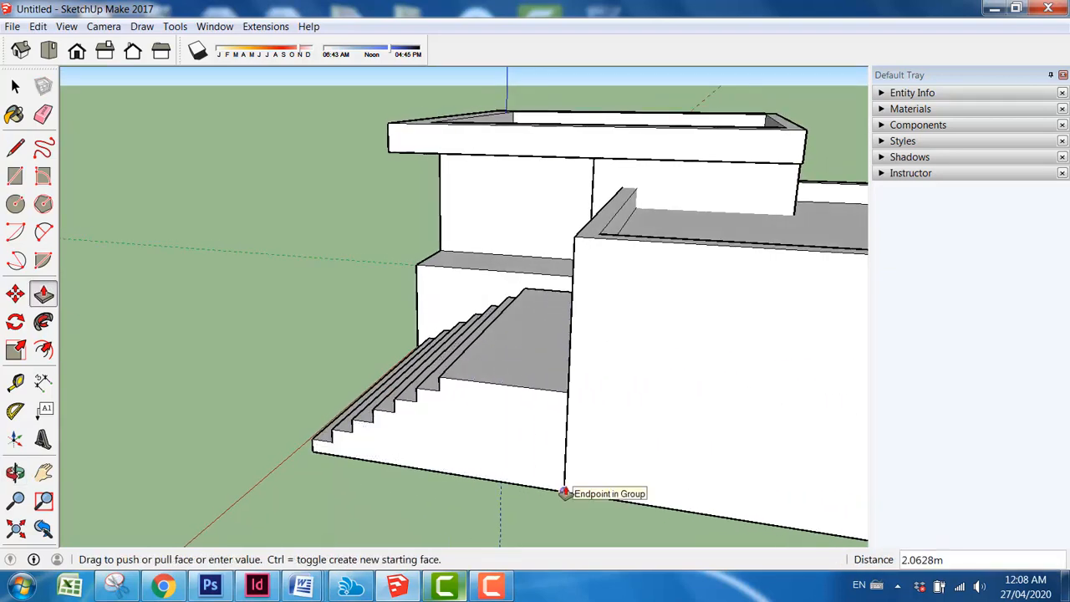
scroll(490, 442, down, 5)
middle_drag(476, 454, 691, 440)
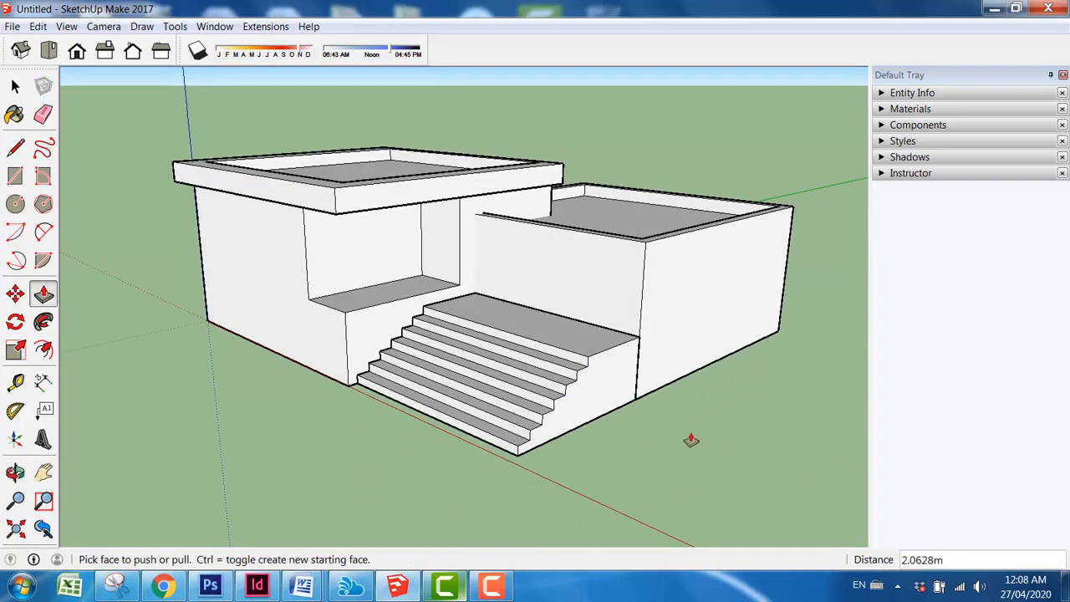
scroll(335, 198, up, 4)
middle_drag(561, 335, 561, 257)
scroll(501, 326, down, 3)
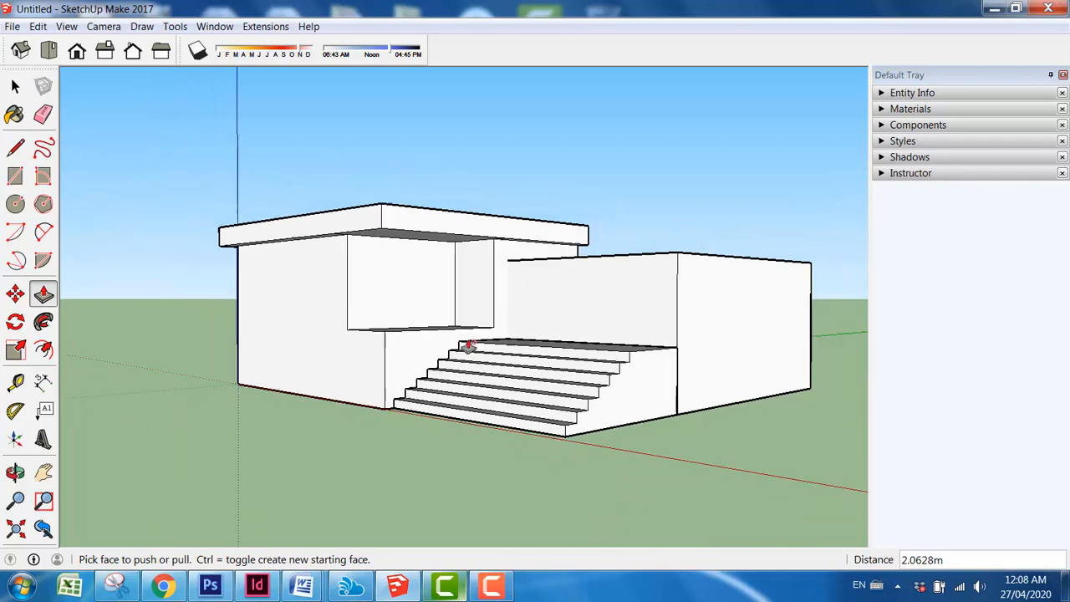
middle_drag(469, 343, 503, 403)
scroll(498, 428, up, 2)
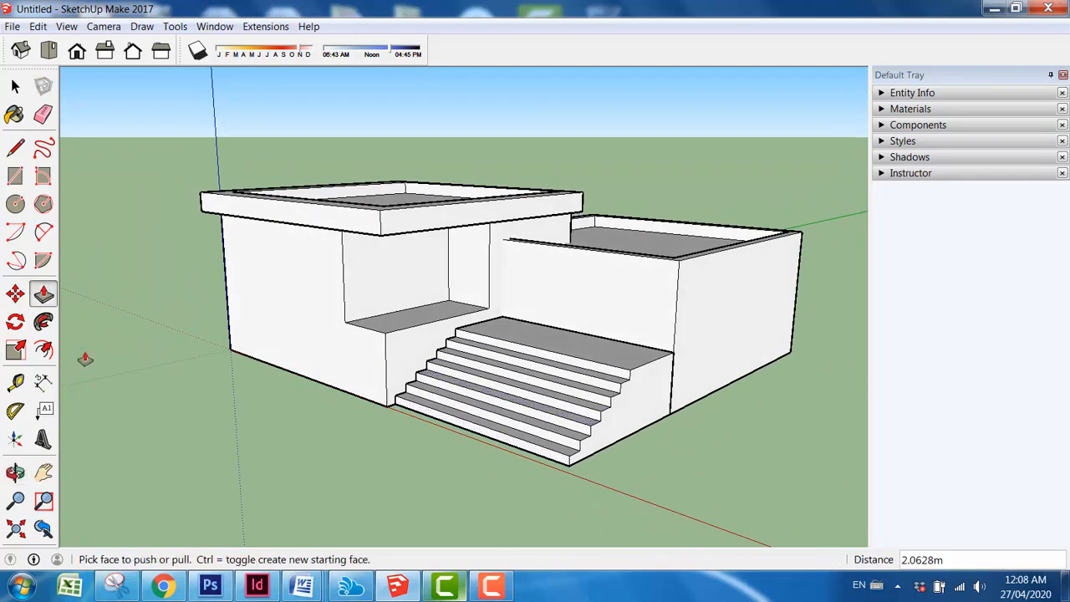
Step: Try to draw window rectangles on the taller box's wall without opening its group, and undo the drawn one
scroll(161, 305, up, 3)
click(15, 176)
scroll(263, 217, up, 3)
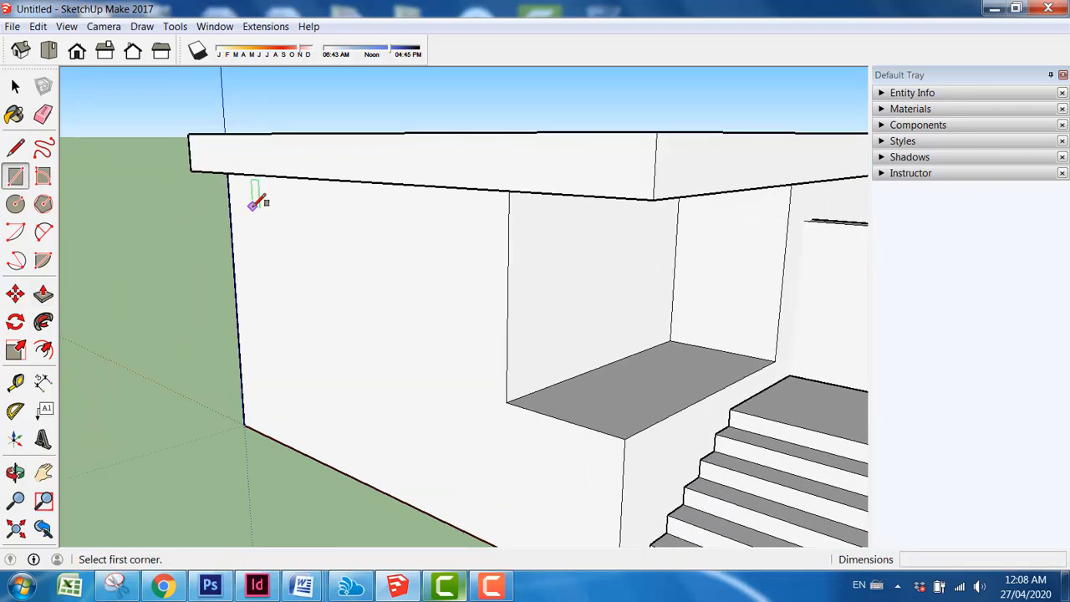
click(252, 208)
click(296, 391)
click(316, 221)
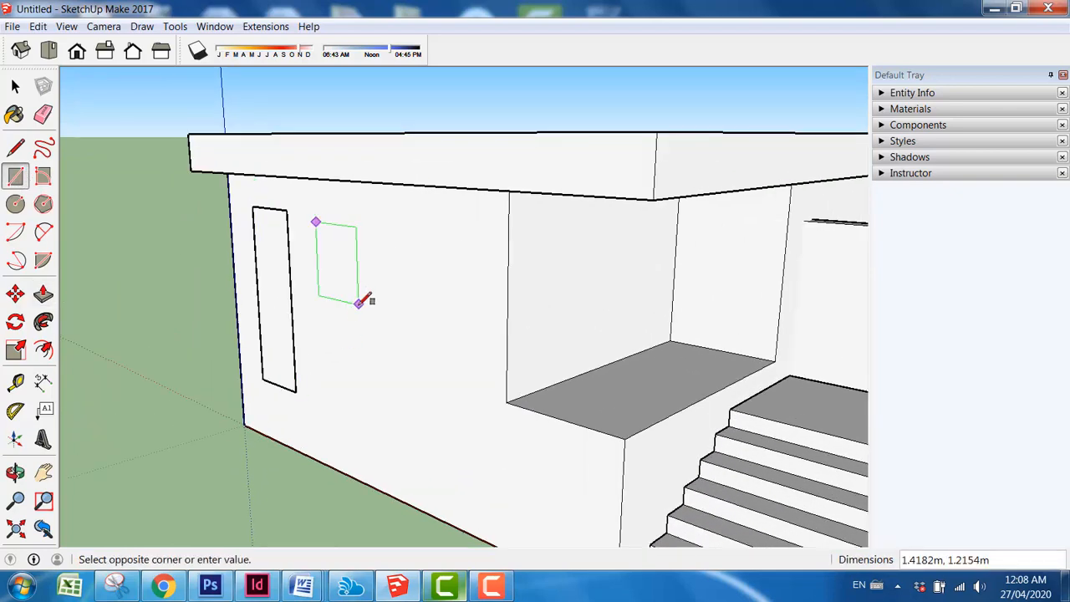
key(Escape)
key(z)
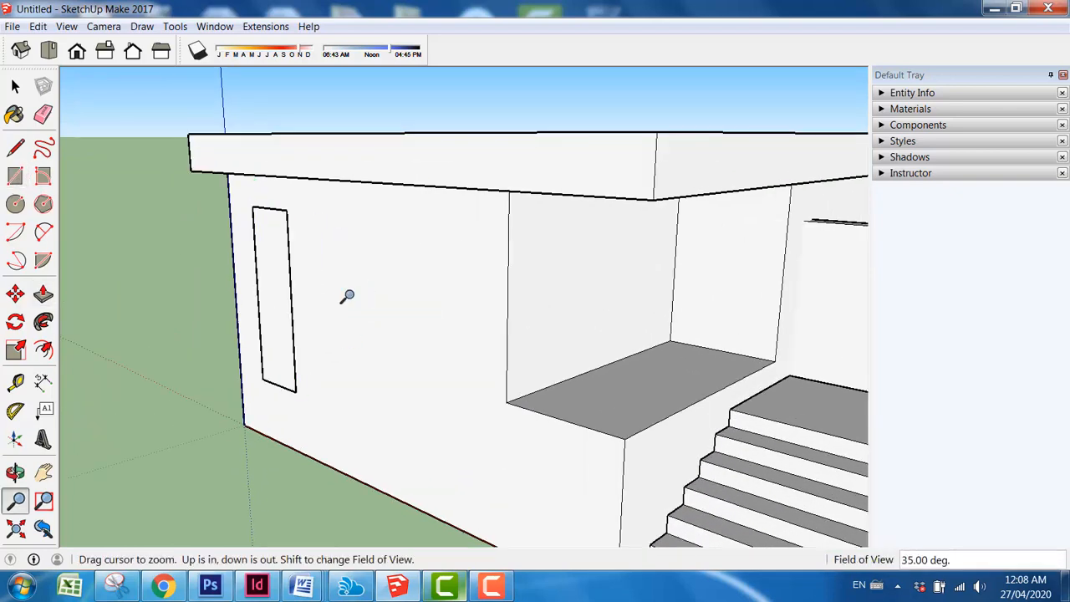
click(17, 86)
key(ctrl+z)
Step: Inside the taller box group, draw a tall window rectangle, a narrow one about 1.72 by 0.65 m and a wide one about 2.33 by 1.93 m
double_click(385, 285)
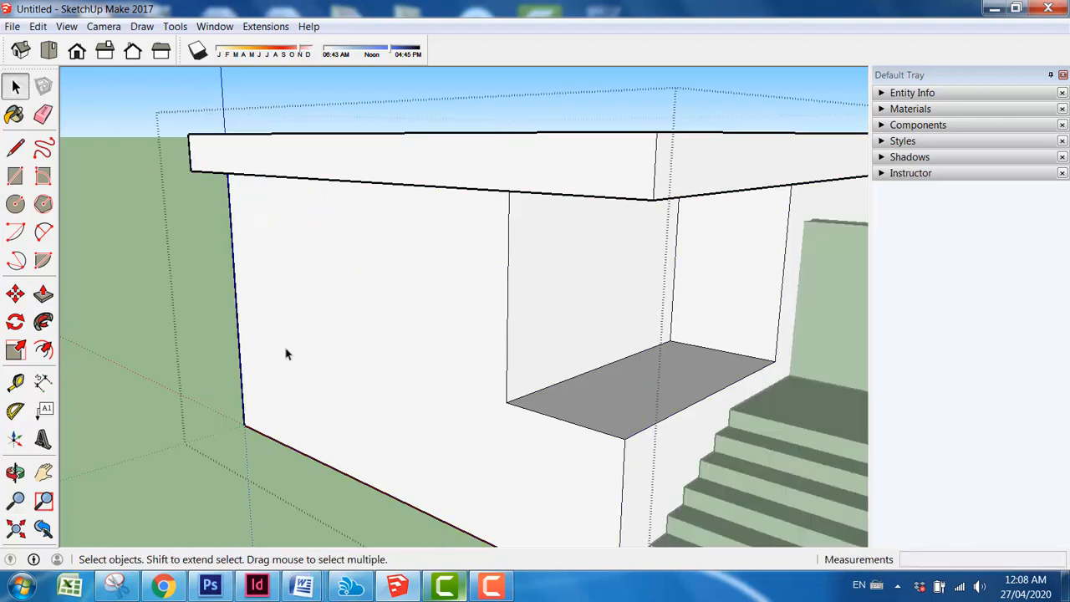
click(15, 175)
click(247, 202)
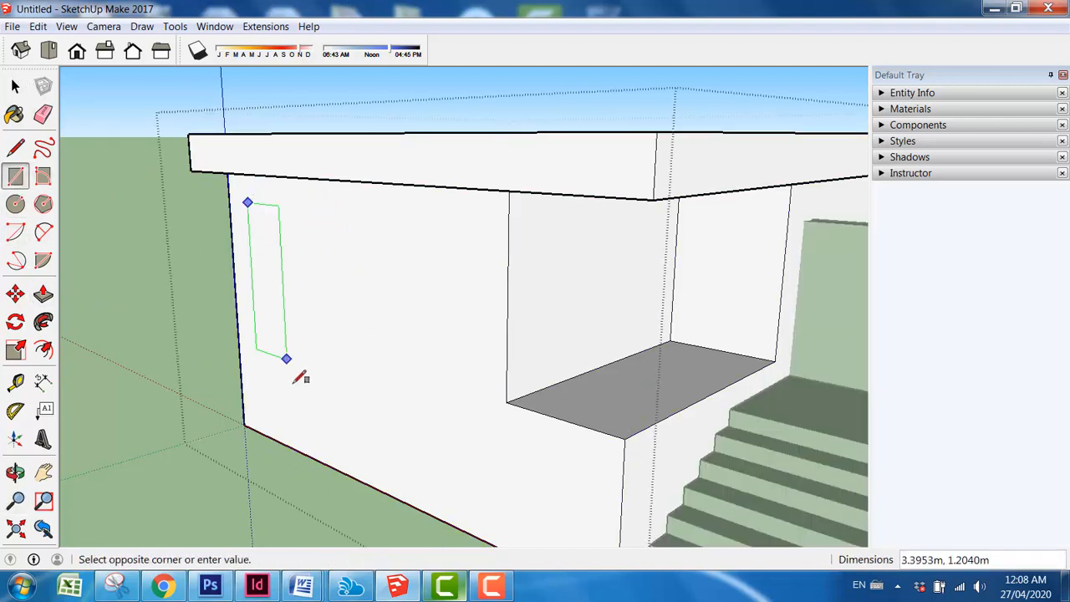
click(307, 397)
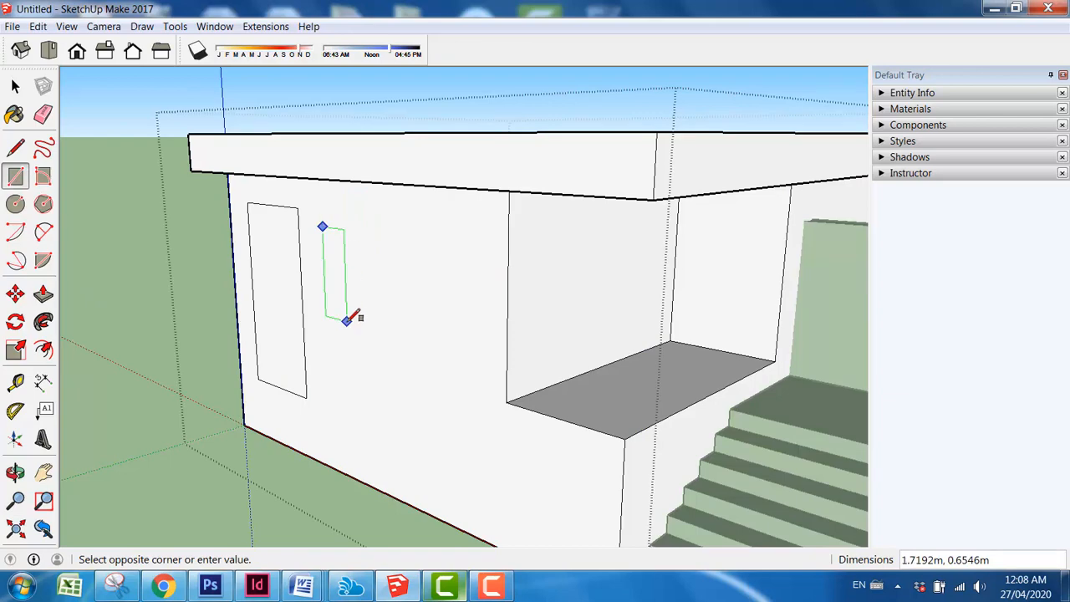
click(347, 321)
click(386, 264)
click(465, 419)
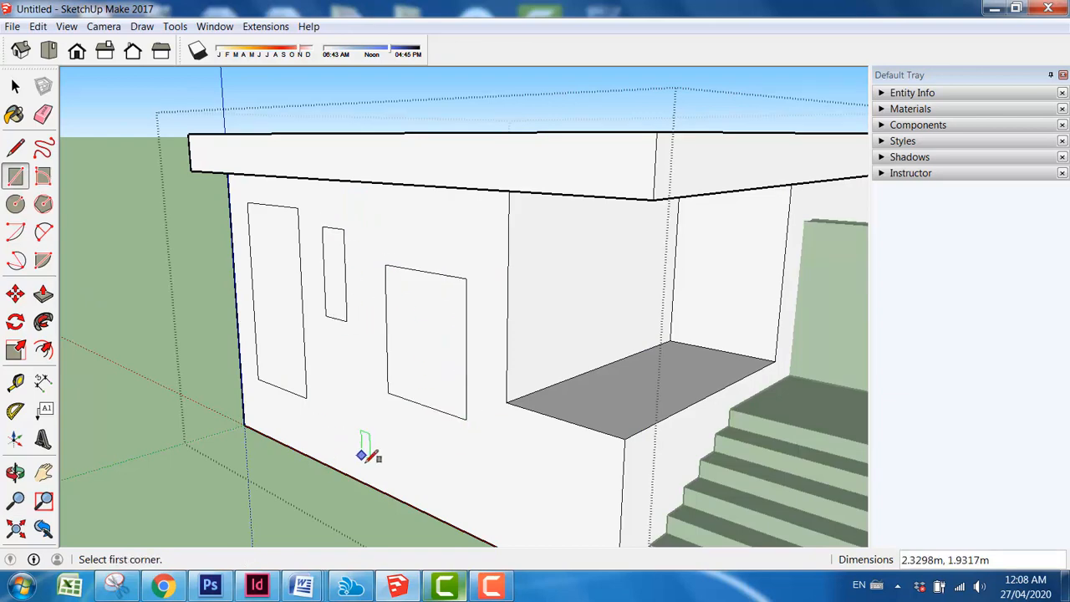
Step: Push the three window rectangles on the taller box's wall about 0.12 m inward, and leave the group
middle_drag(466, 421, 452, 394)
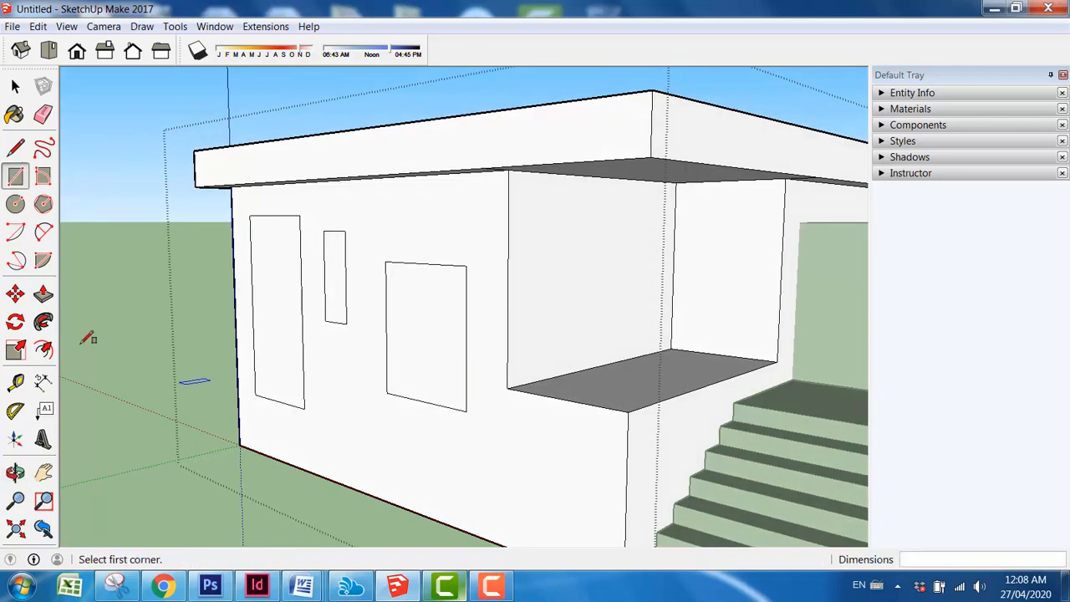
click(43, 294)
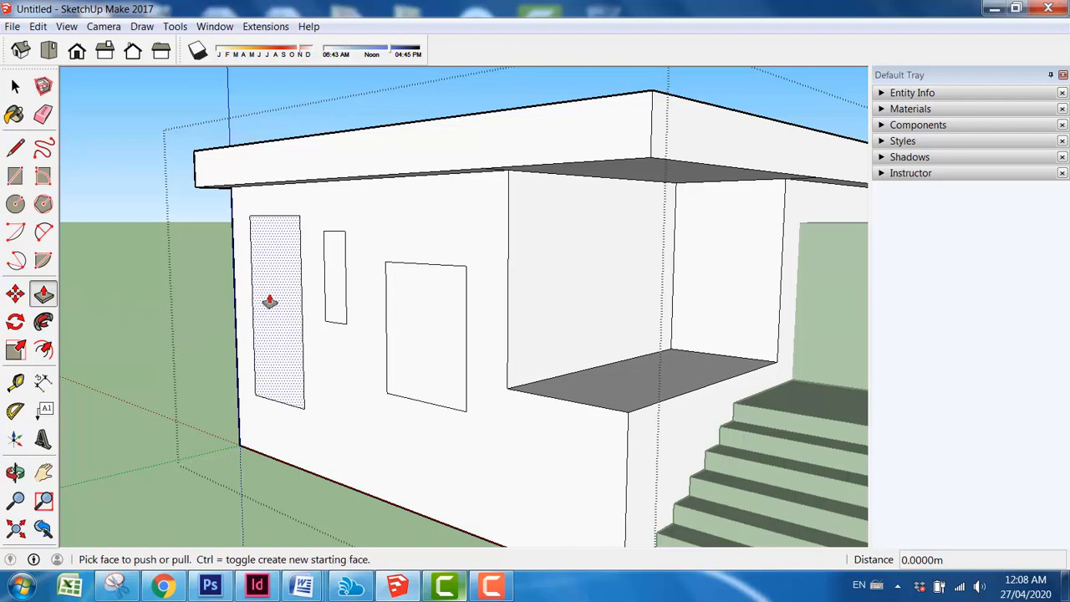
drag(269, 301, 274, 303)
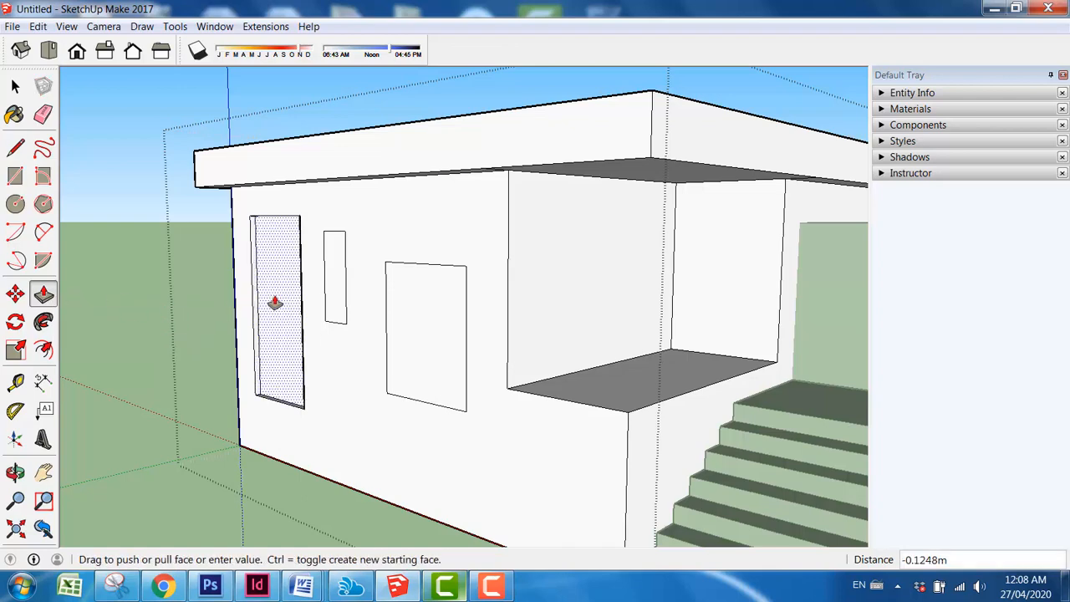
click(276, 302)
double_click(329, 311)
double_click(438, 358)
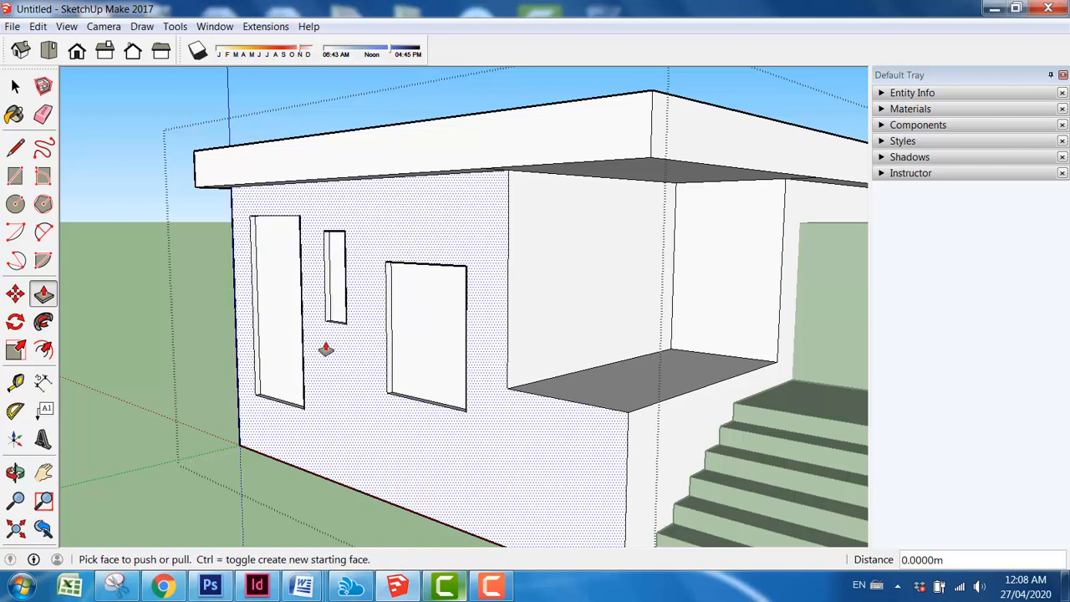
scroll(326, 350, down, 2)
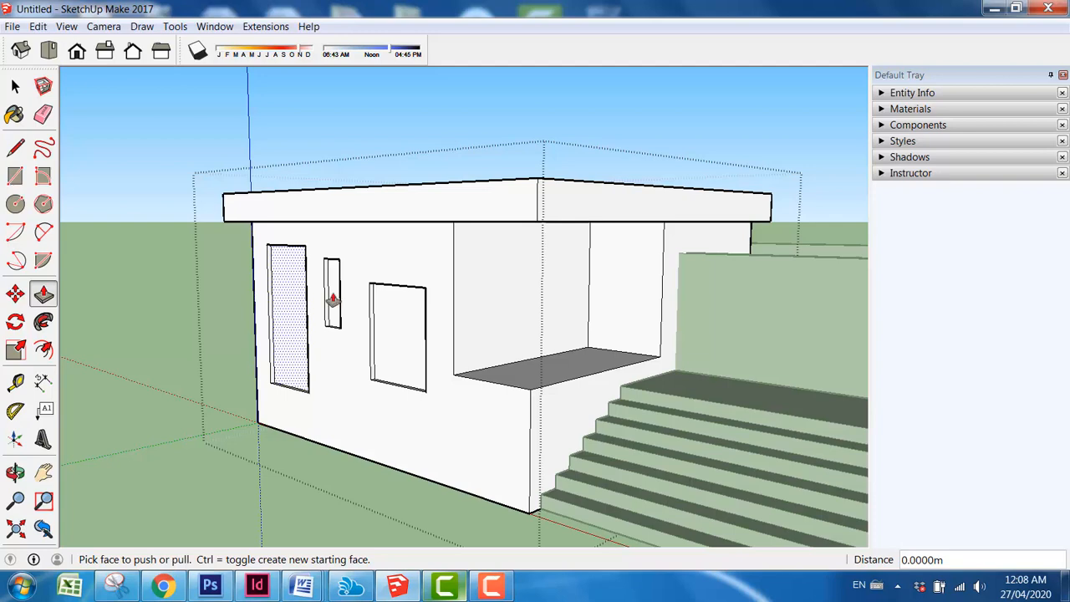
click(15, 86)
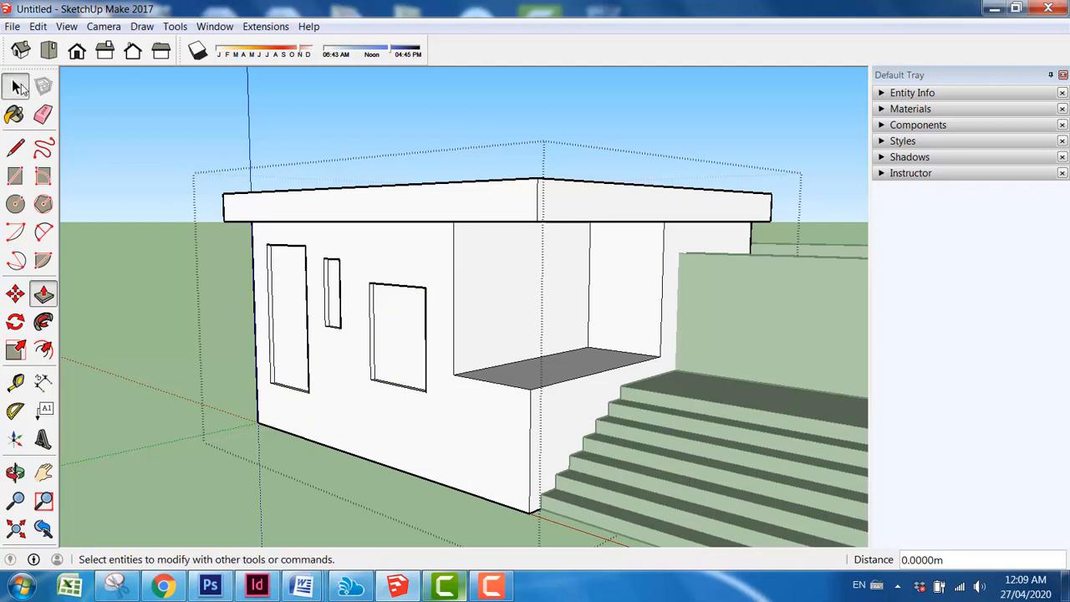
click(160, 293)
Step: Draw a 0.5 by 0.5 m square on the ground in front of the lower box's outer wall
middle_drag(160, 293, 277, 328)
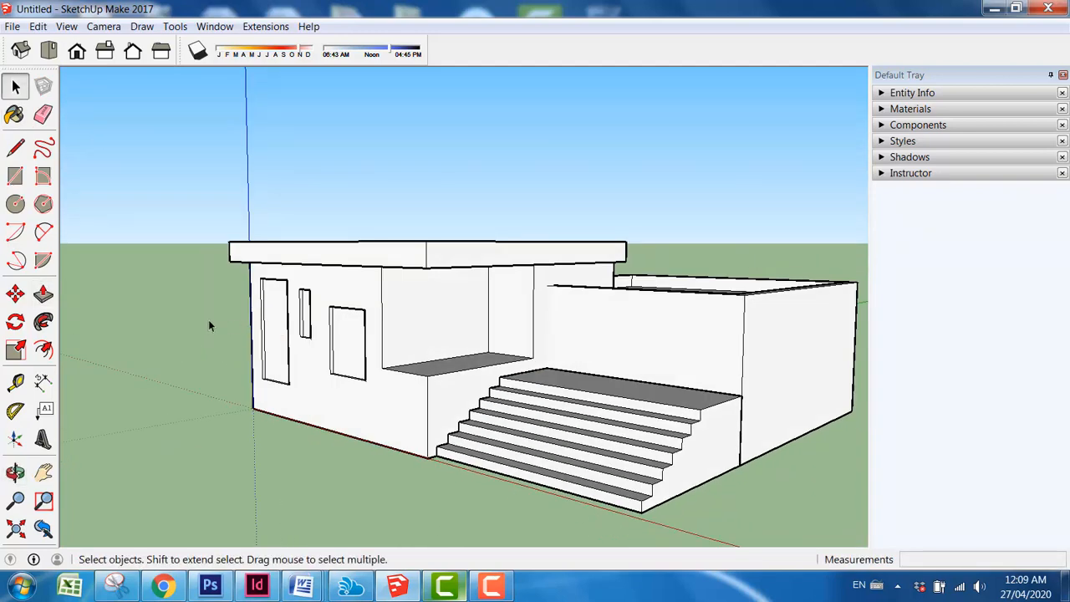
scroll(207, 317, down, 3)
middle_drag(208, 318, 465, 396)
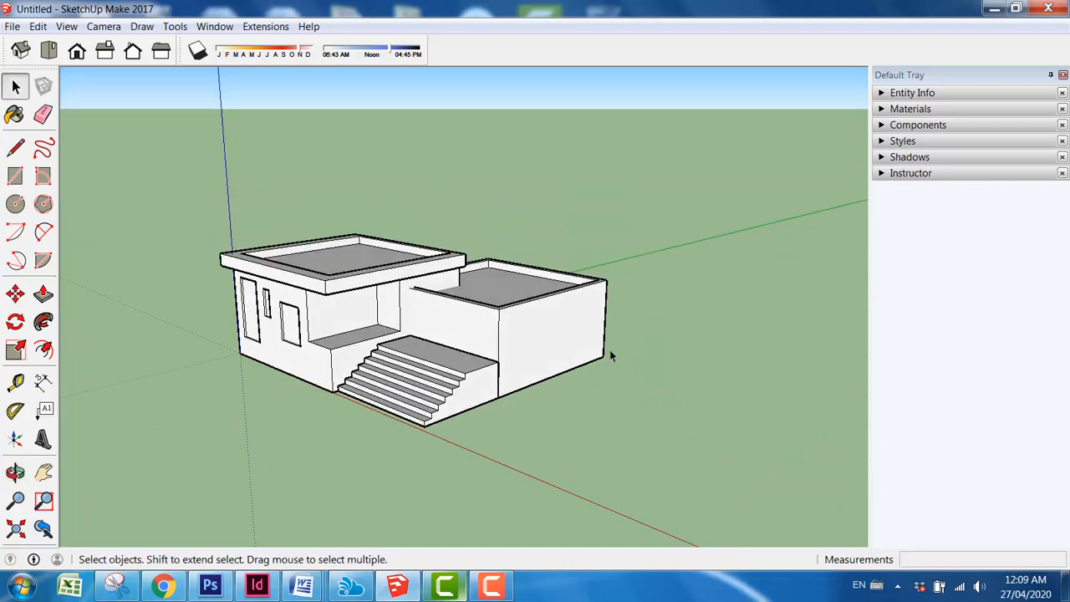
scroll(610, 357, up, 3)
scroll(574, 373, down, 3)
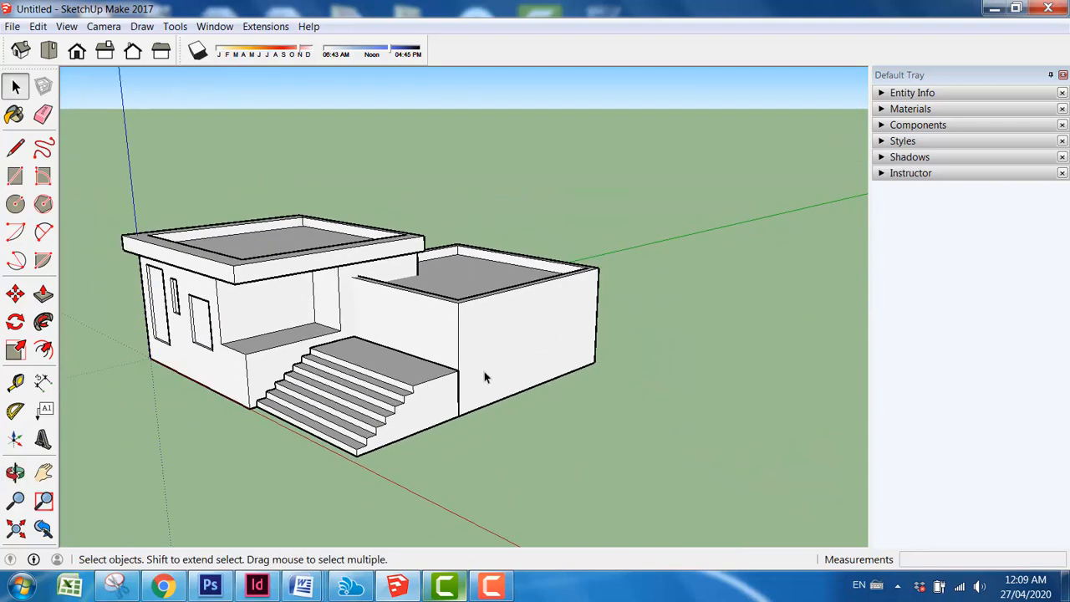
scroll(328, 368, up, 1)
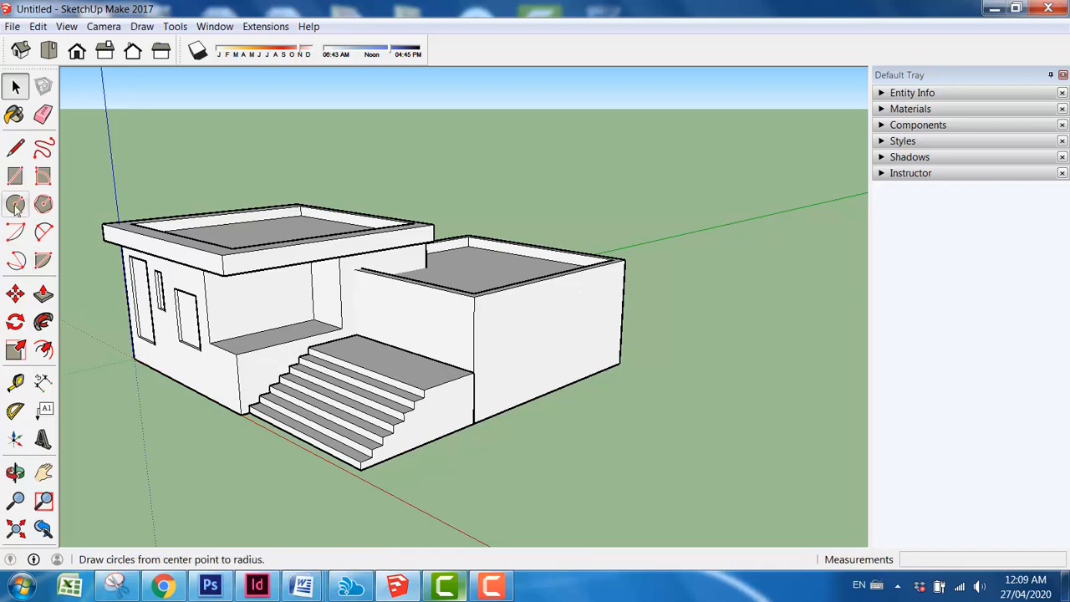
click(15, 176)
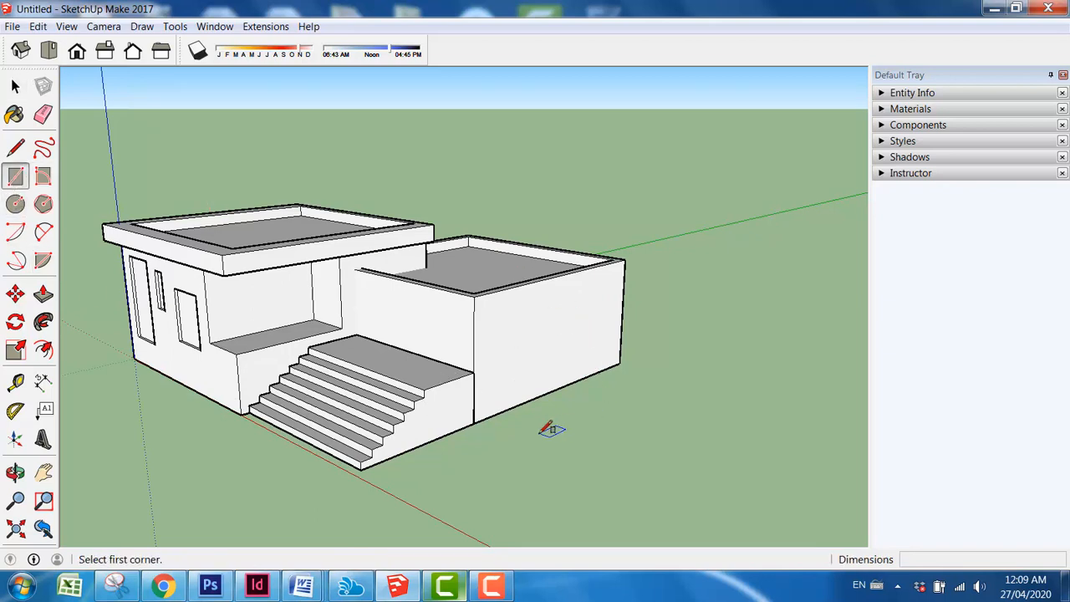
click(541, 432)
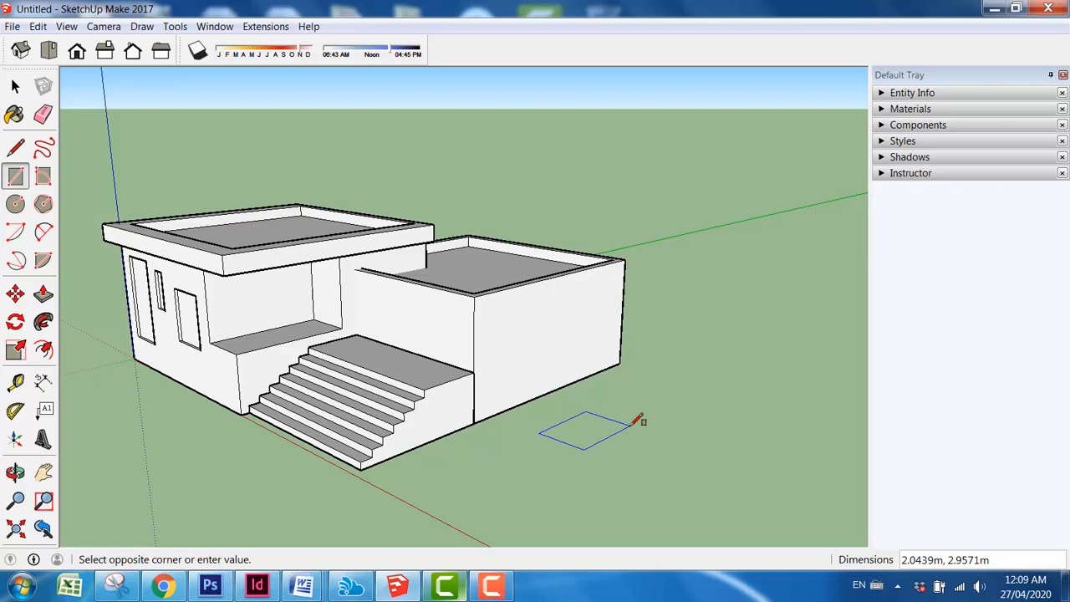
text(.5,.5)
key(Return)
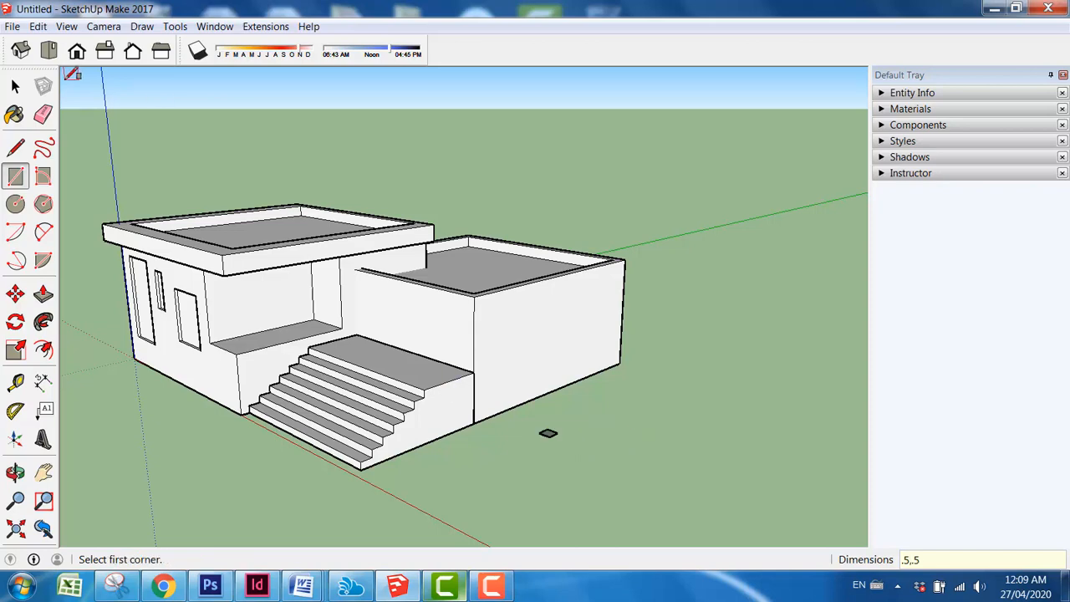
Step: Group the small square and move it by its corner to the lower box's base corner beside the stairs
click(15, 86)
middle_drag(595, 385, 543, 438)
scroll(549, 433, up, 5)
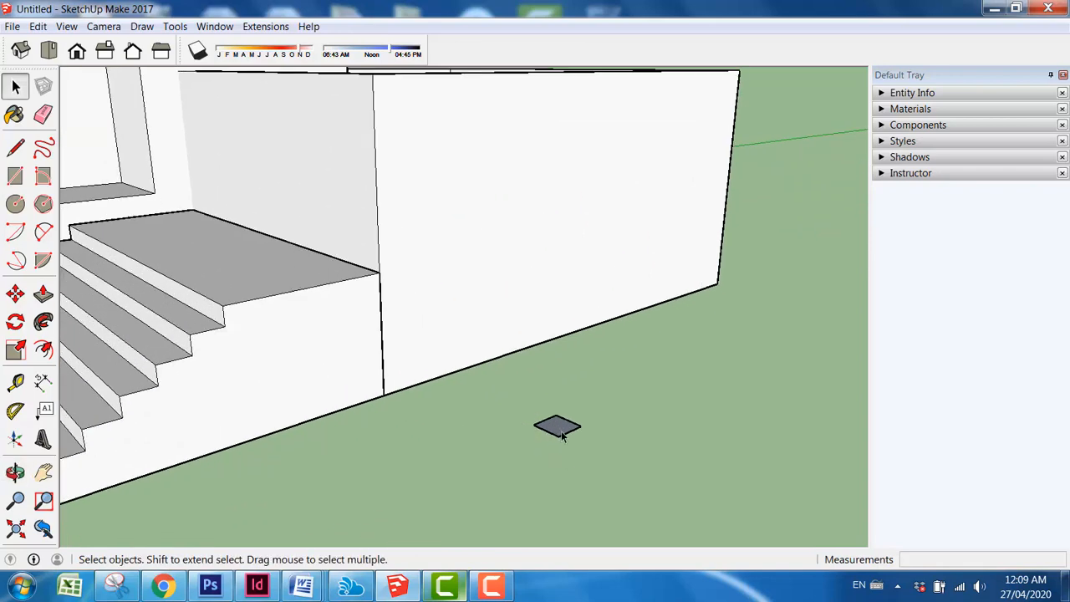
right_click(558, 432)
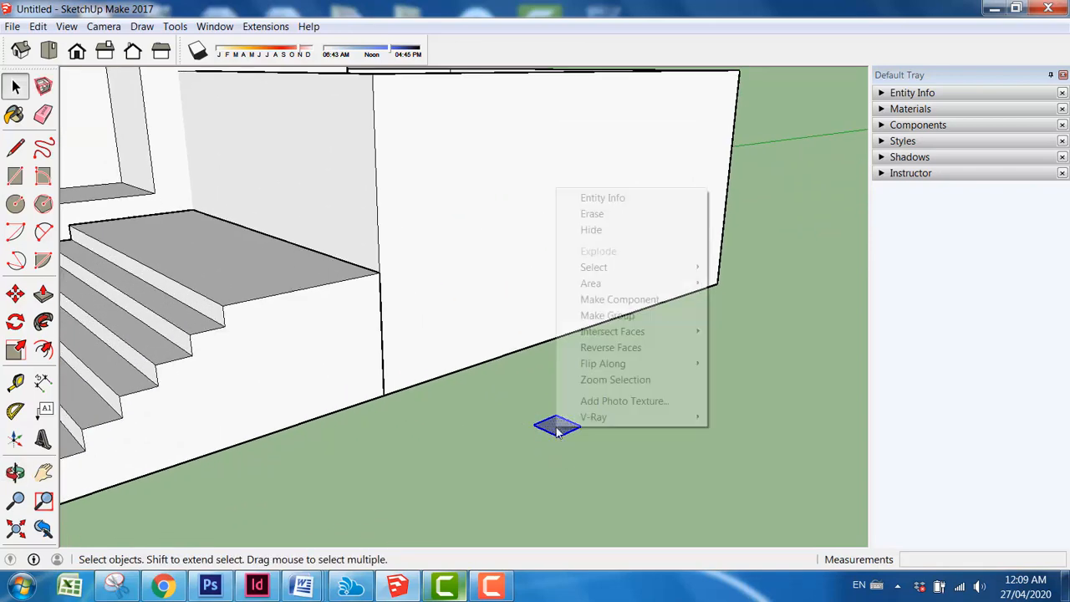
click(606, 315)
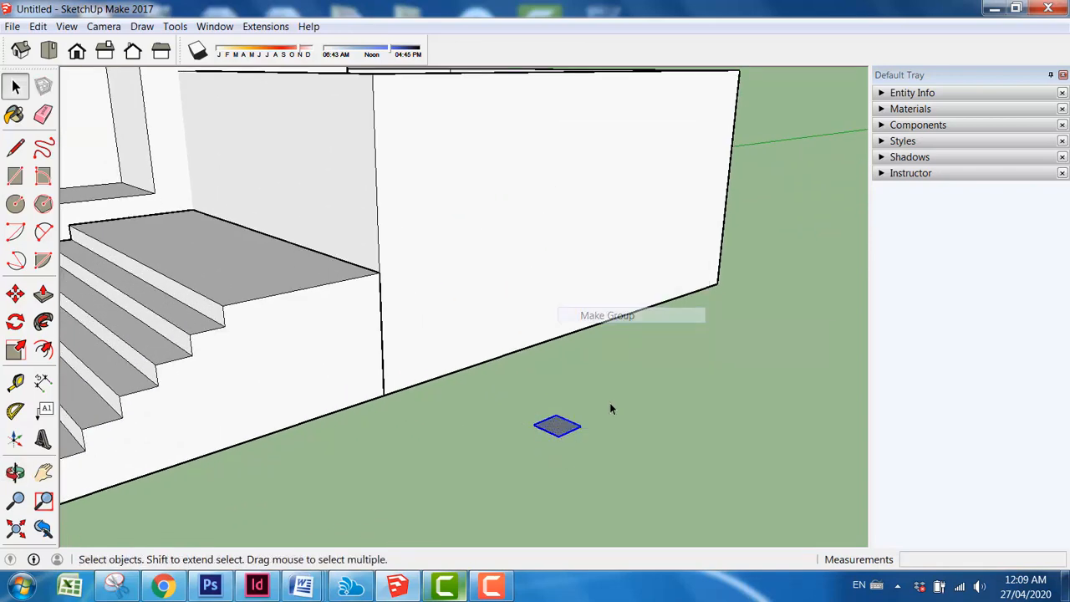
click(16, 294)
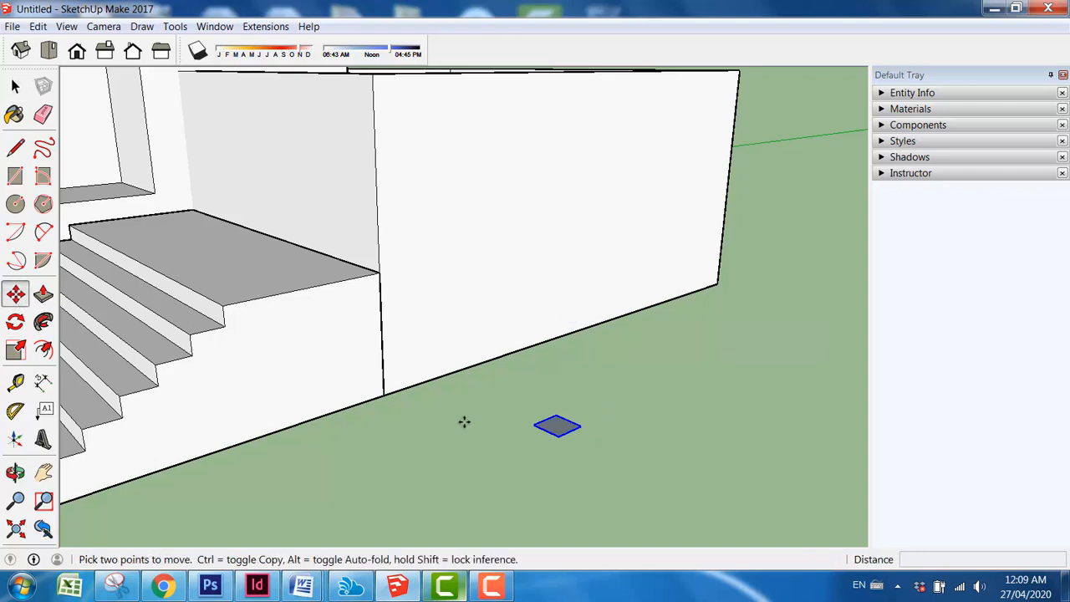
click(533, 423)
click(383, 395)
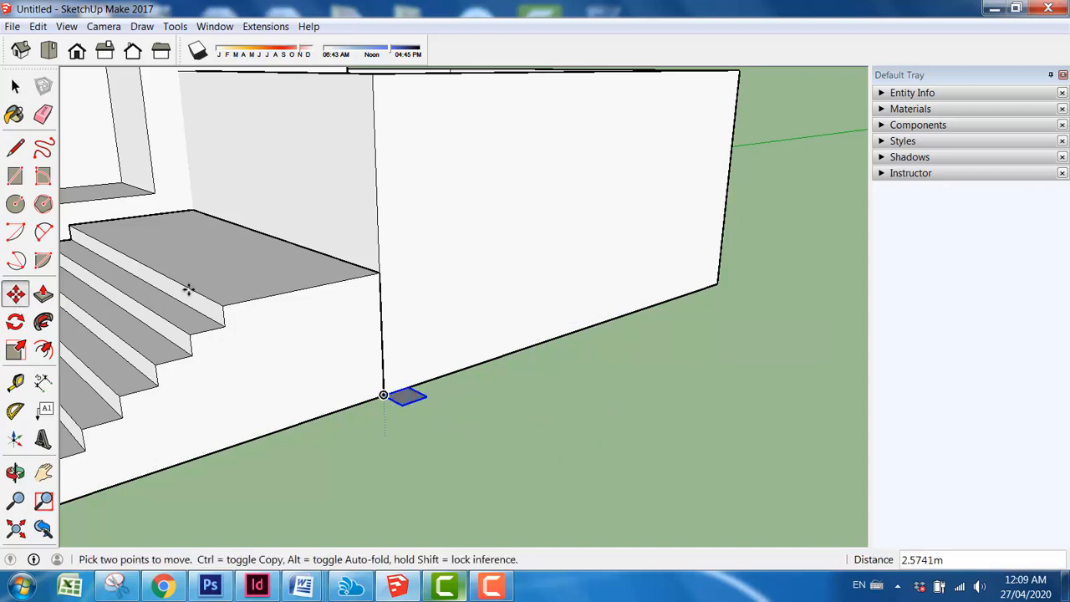
Step: Inside the square's group, pull the face up 5 m to form a column, and leave the group
click(16, 86)
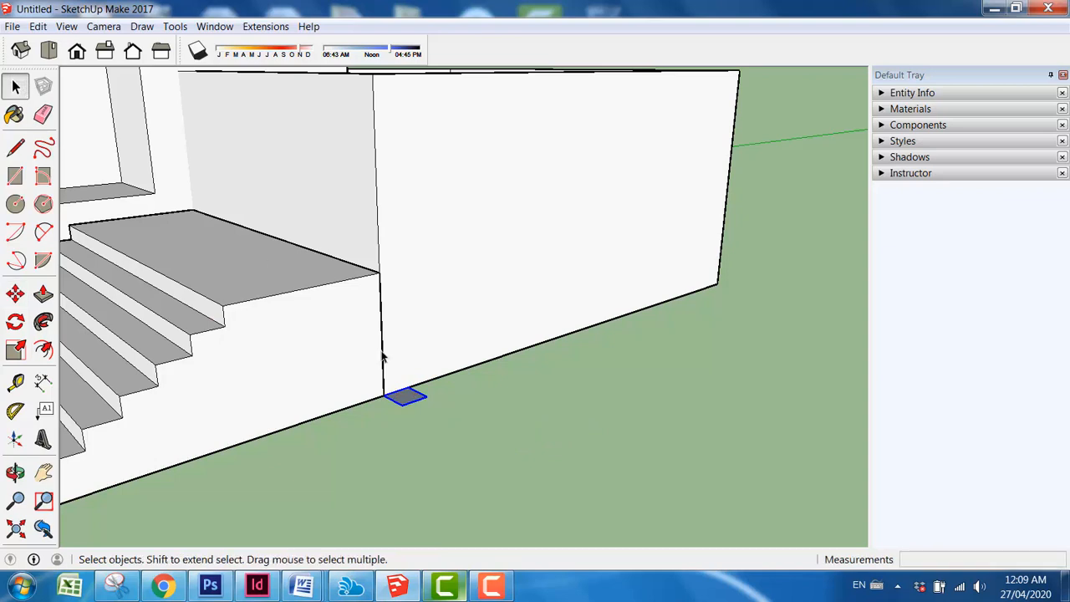
double_click(409, 399)
click(44, 294)
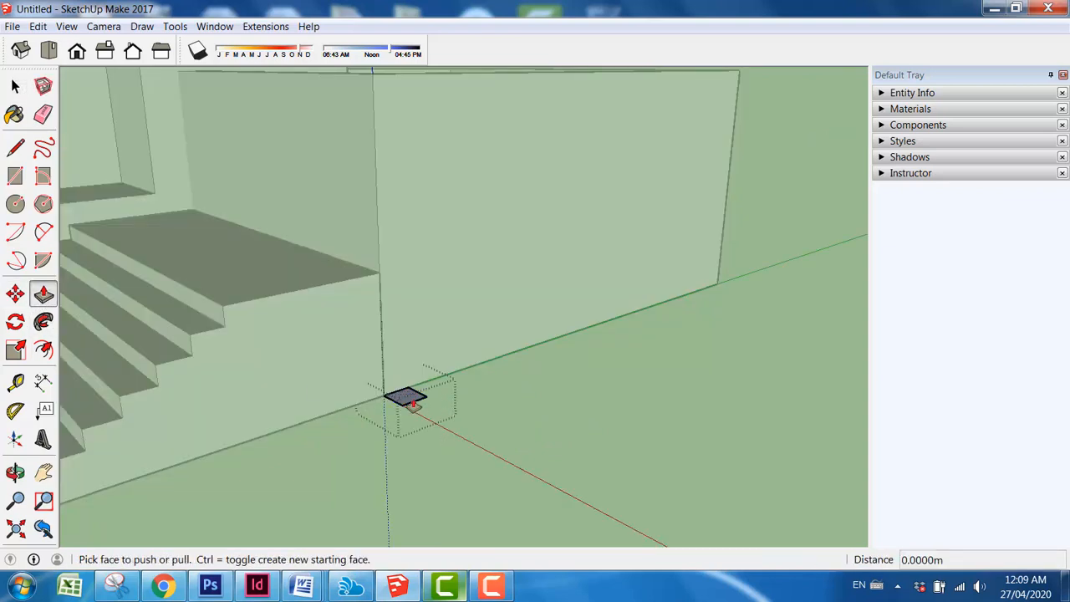
mouse_move(410, 400)
mouse_down()
mouse_move(485, 349)
mouse_move(426, 229)
mouse_move(420, 190)
mouse_up()
scroll(483, 351, down, 3)
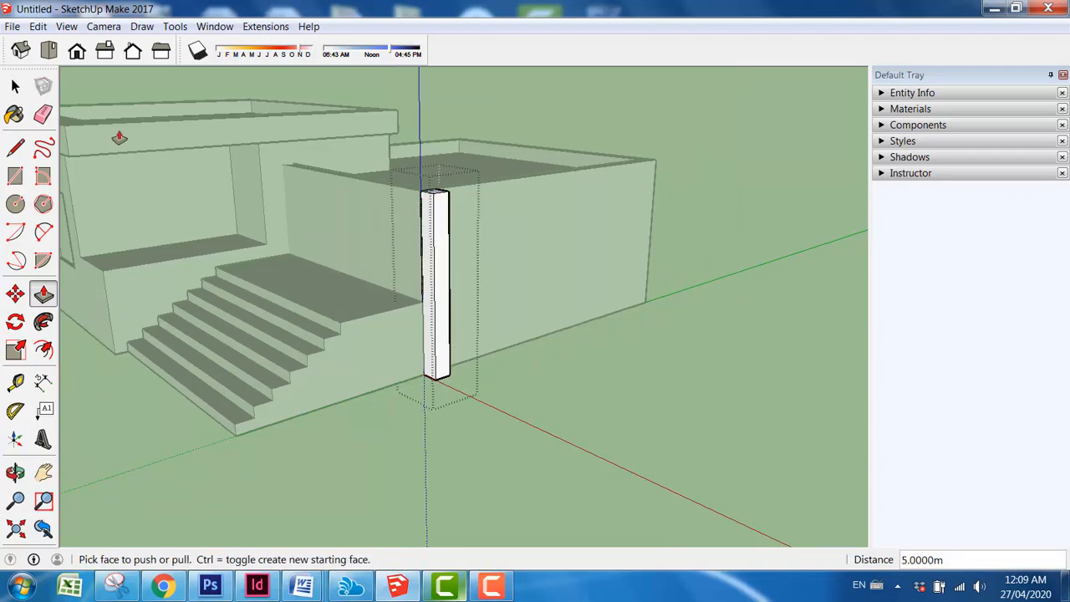
click(15, 86)
click(512, 402)
Step: Draw a freehand rectangle on the open ground in front of the lower box's outer wall
middle_drag(512, 402, 611, 458)
scroll(599, 432, down, 3)
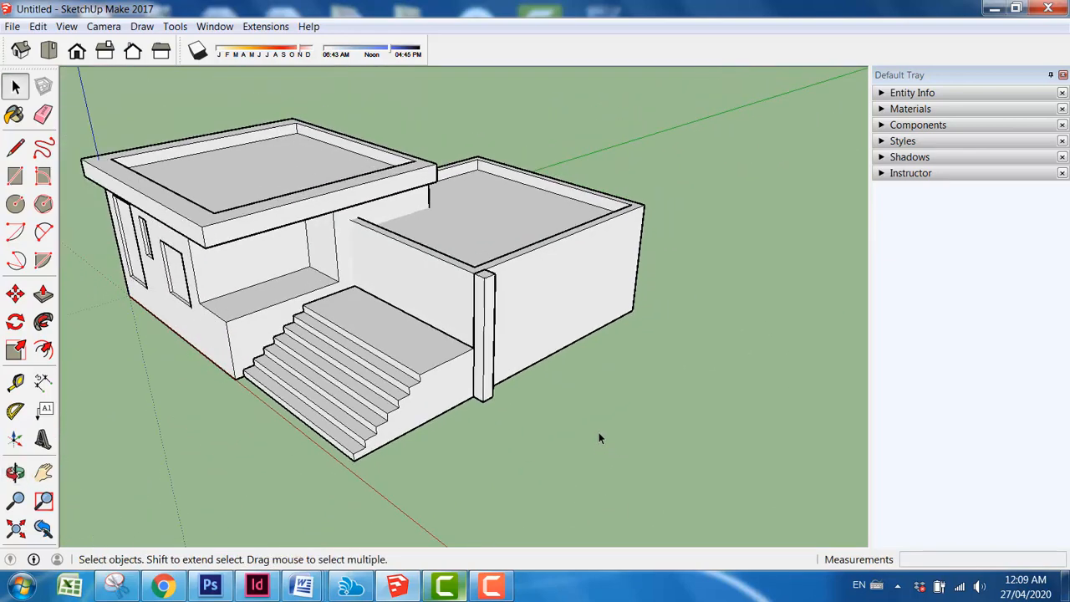
scroll(433, 304, up, 3)
scroll(476, 312, up, 2)
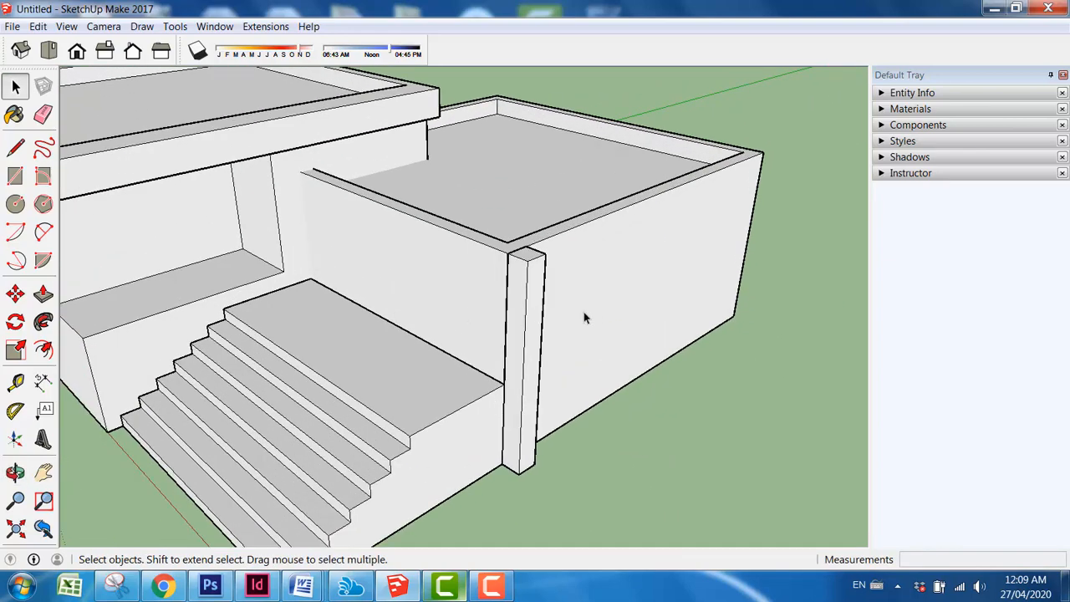
middle_drag(585, 313, 552, 311)
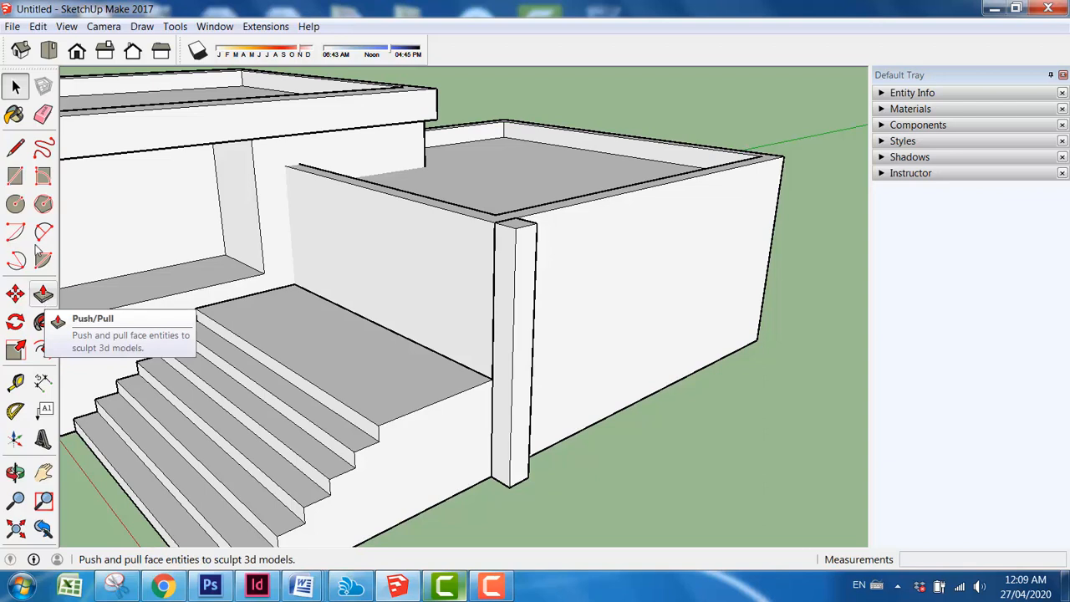
click(15, 175)
scroll(179, 203, down, 3)
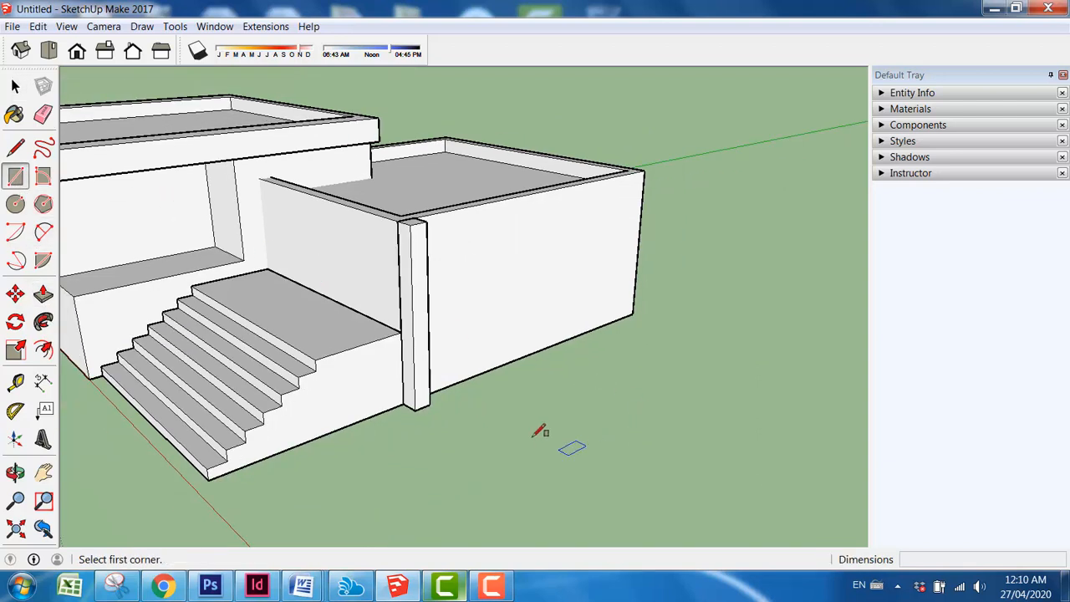
click(510, 429)
click(610, 438)
Step: Try extruding the ground rectangle about 1.24 m plus a stacked section about 2.19 m from a new starting face, and undo both
click(43, 293)
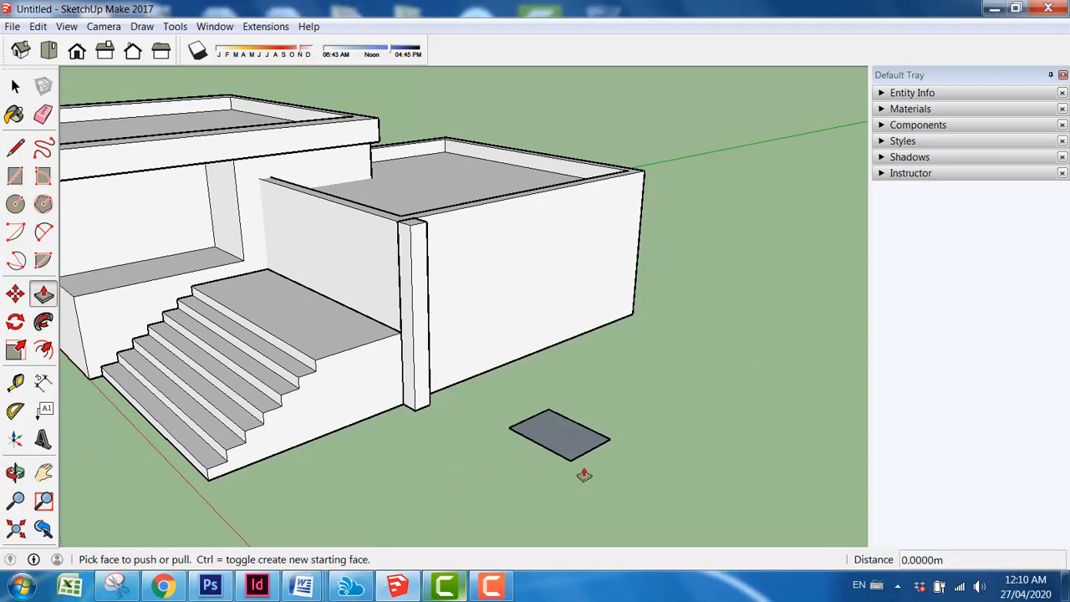
click(565, 440)
click(573, 393)
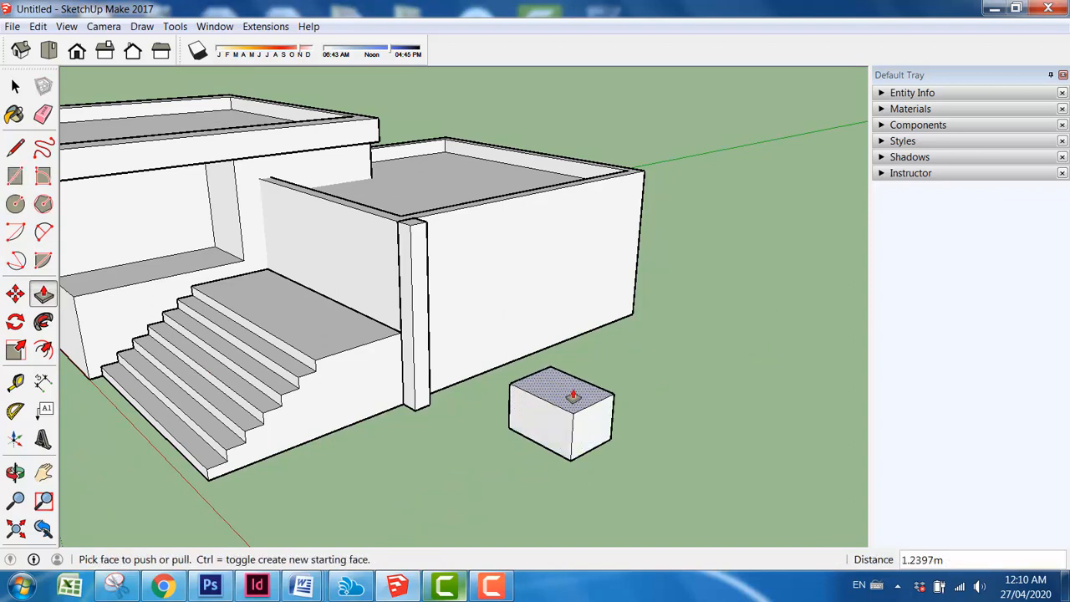
scroll(584, 412, up, 1)
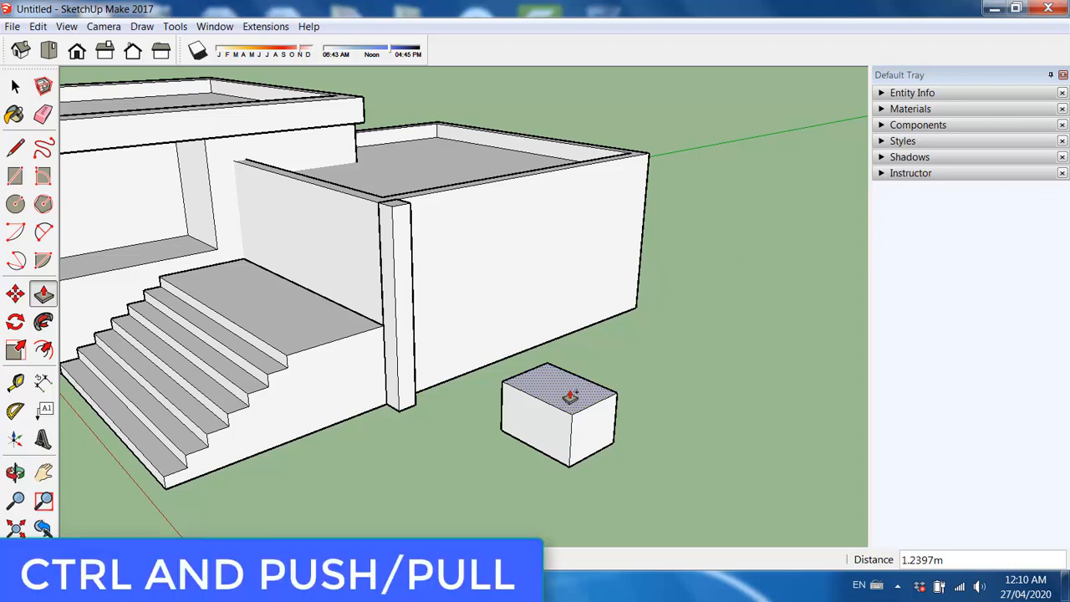
ctrl+drag(570, 397, 564, 300)
click(17, 86)
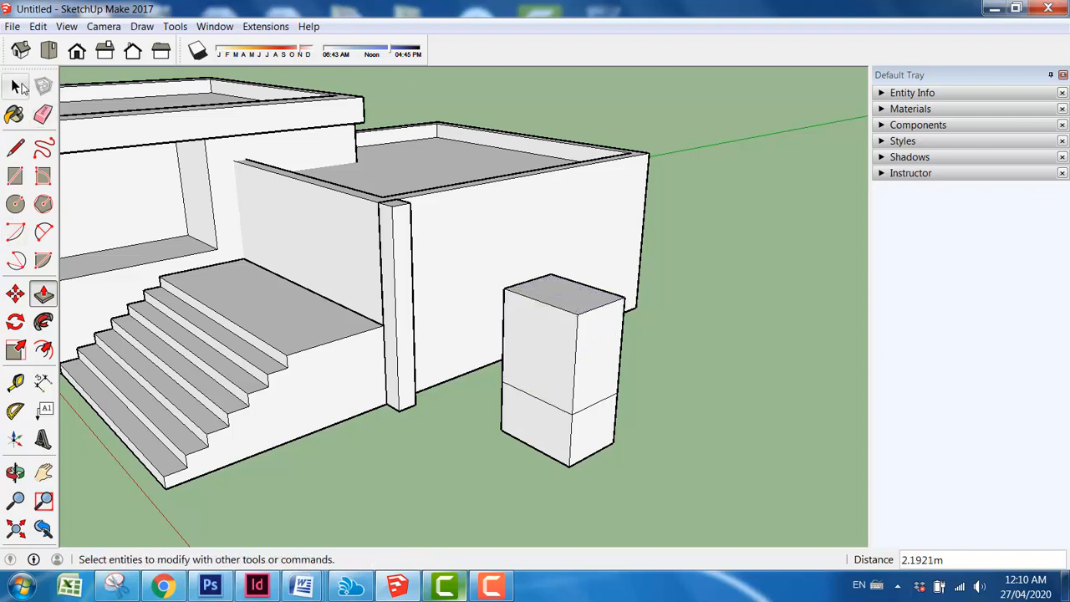
click(17, 86)
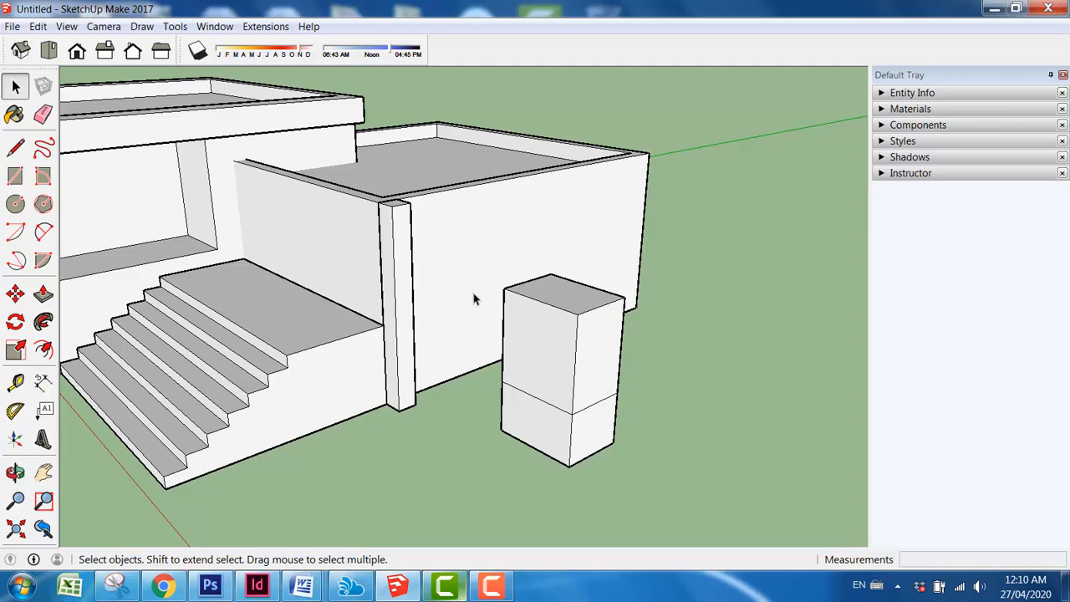
scroll(474, 295, down, 3)
middle_drag(562, 381, 583, 406)
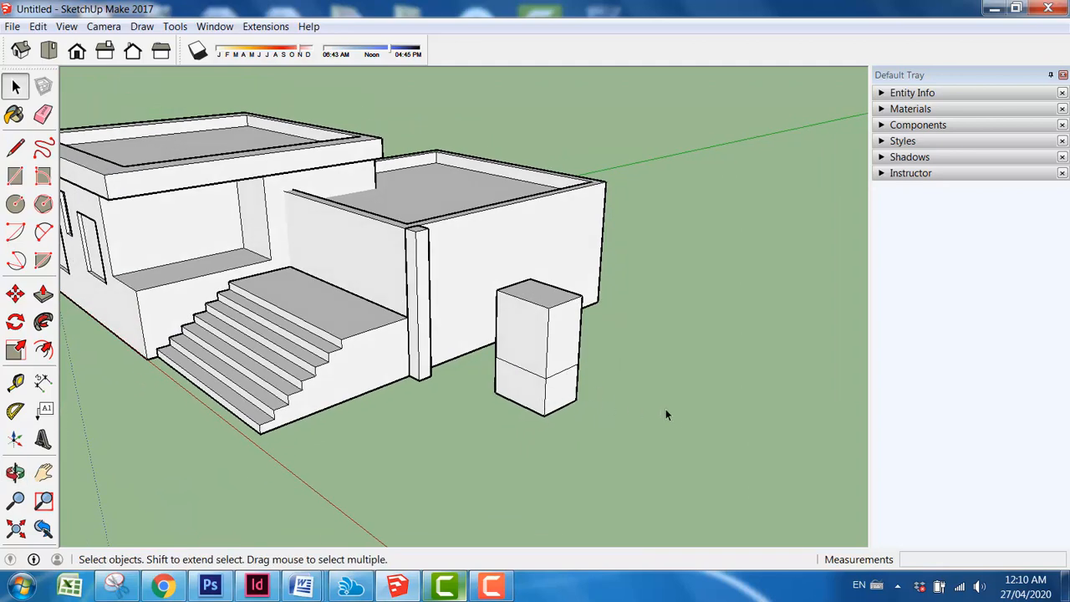
key(ctrl+z)
key(ctrl+z)
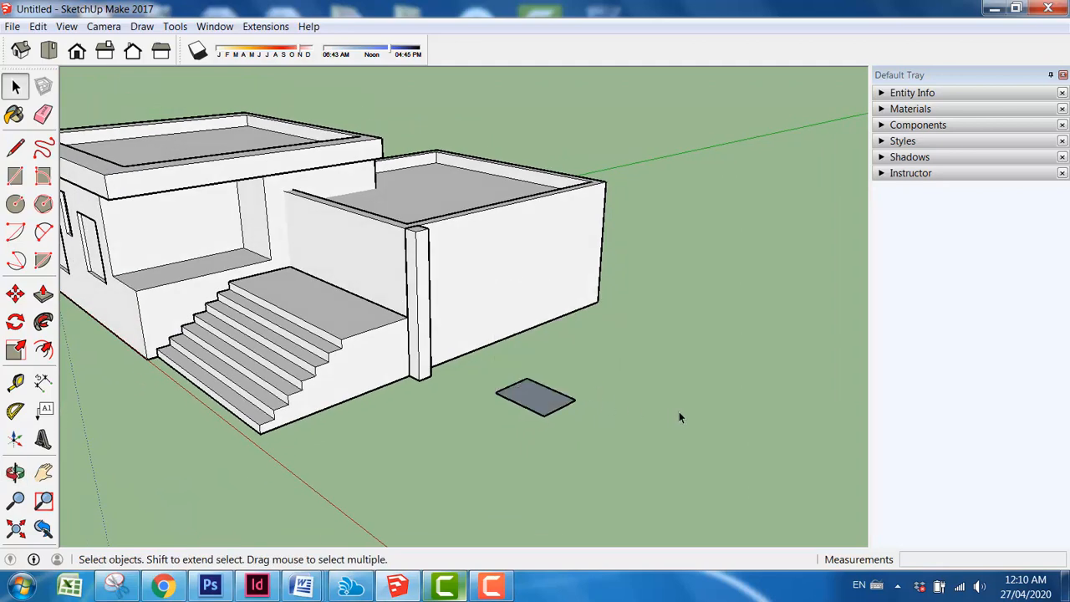
Step: Copy the whole ground rectangle about 2.9 m along the red axis, away from the house
drag(487, 371, 616, 449)
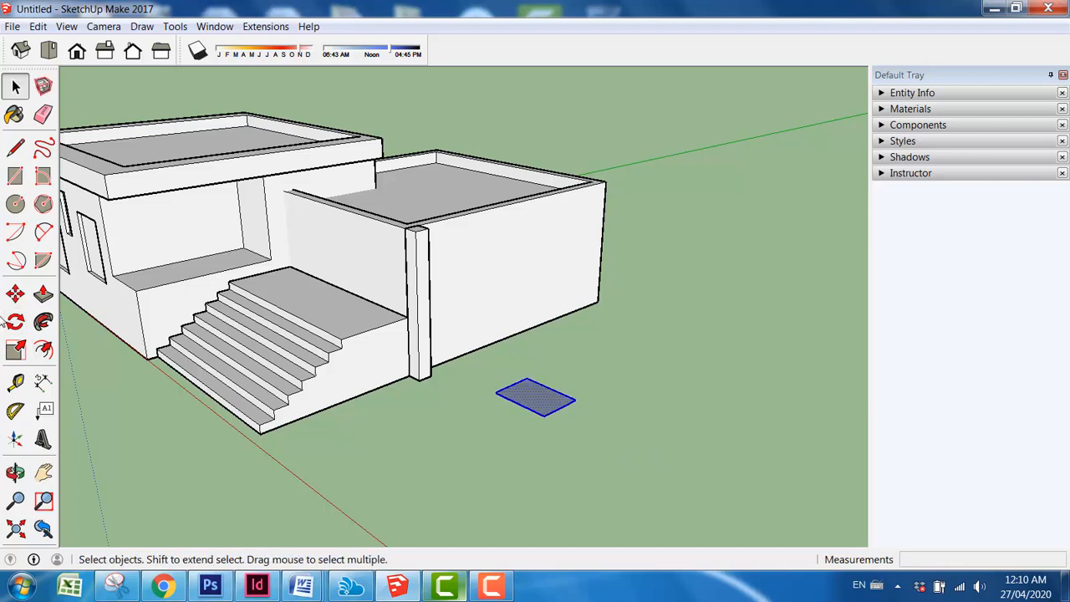
click(15, 294)
click(476, 416)
key(ctrl)
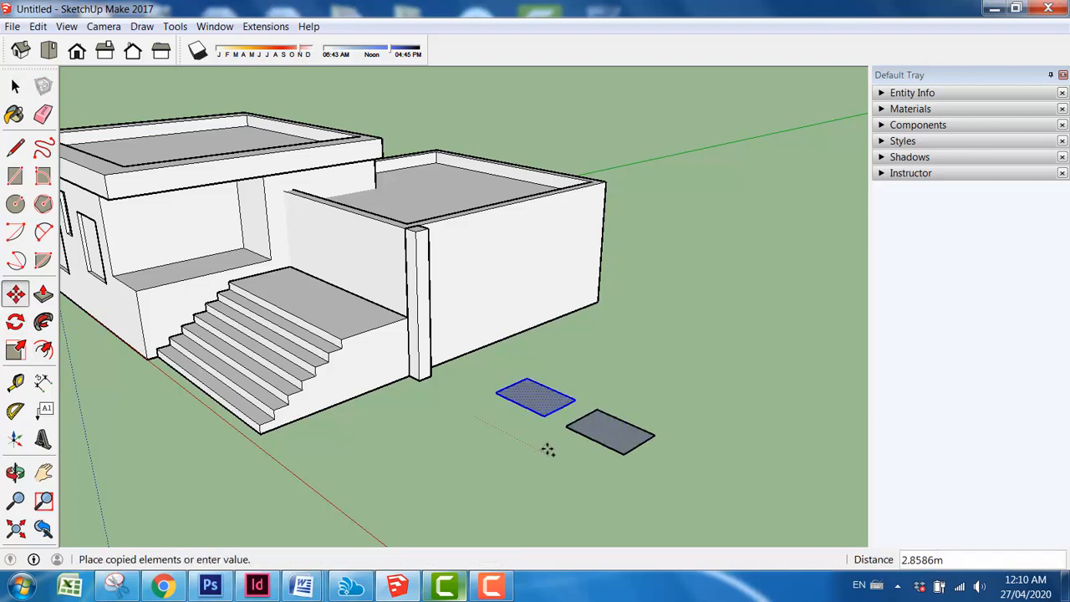
click(552, 446)
Step: Extrude the copied ground rectangle up about 3.84 m with Push/Pull
click(43, 294)
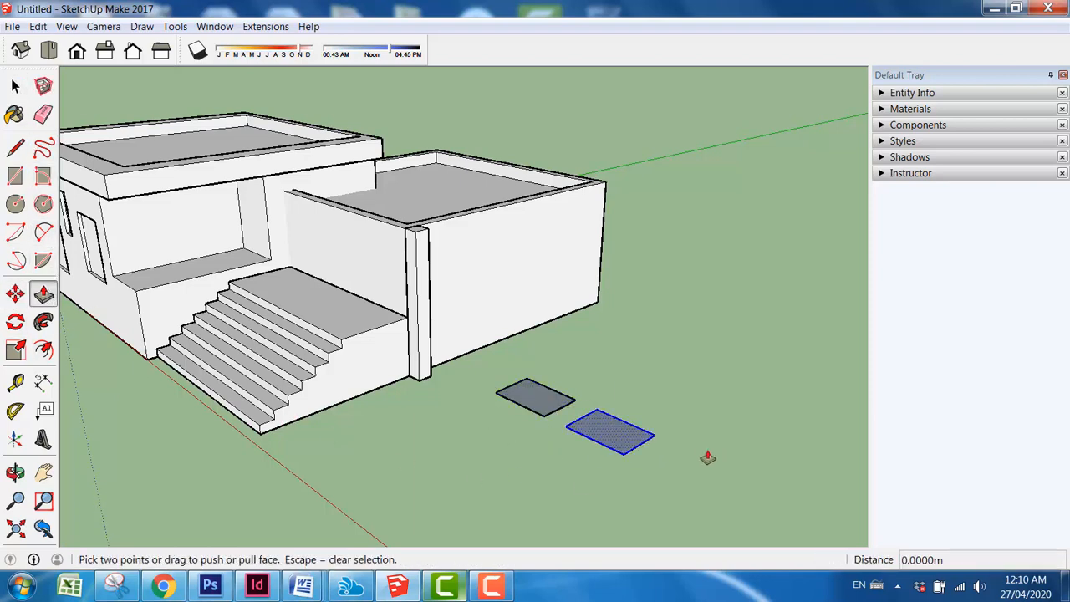
click(624, 434)
click(668, 319)
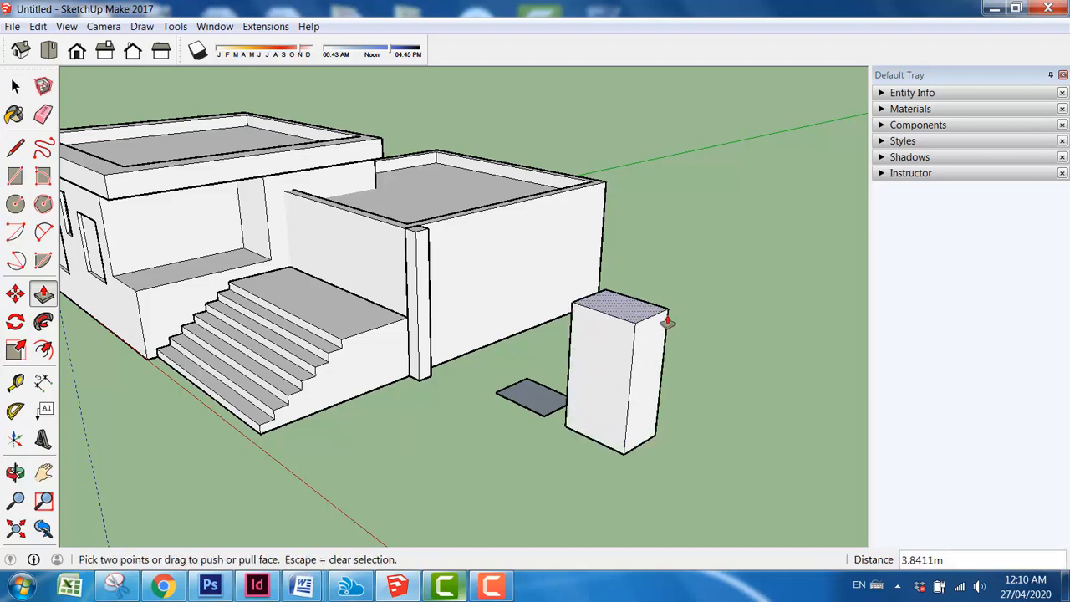
Step: Extrude the original ground rectangle up about 1.24 m and stack a section about 2.6 m on it from a new starting face
click(535, 412)
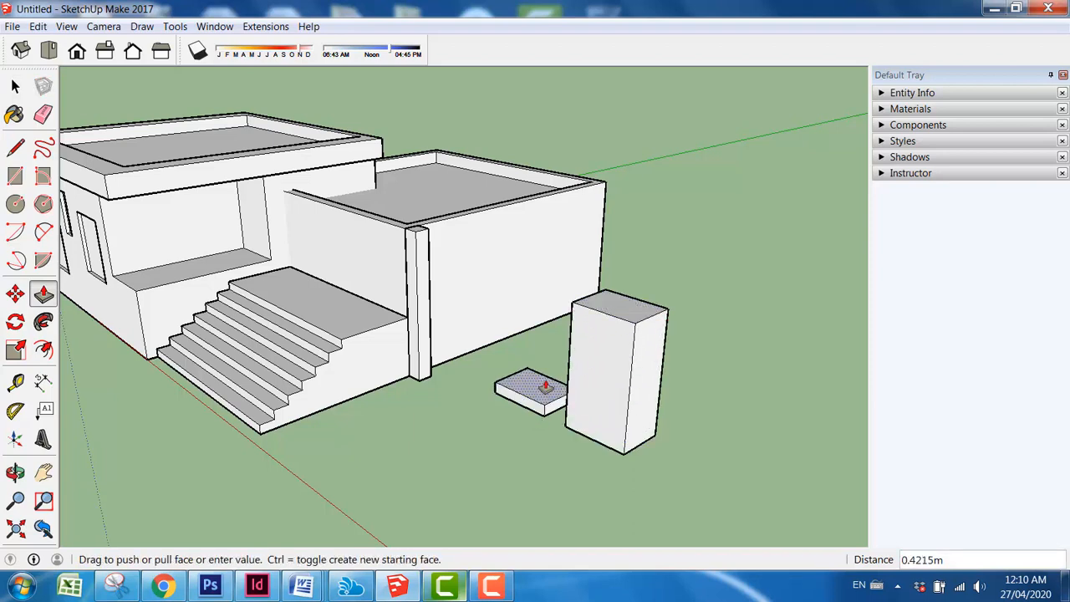
click(543, 362)
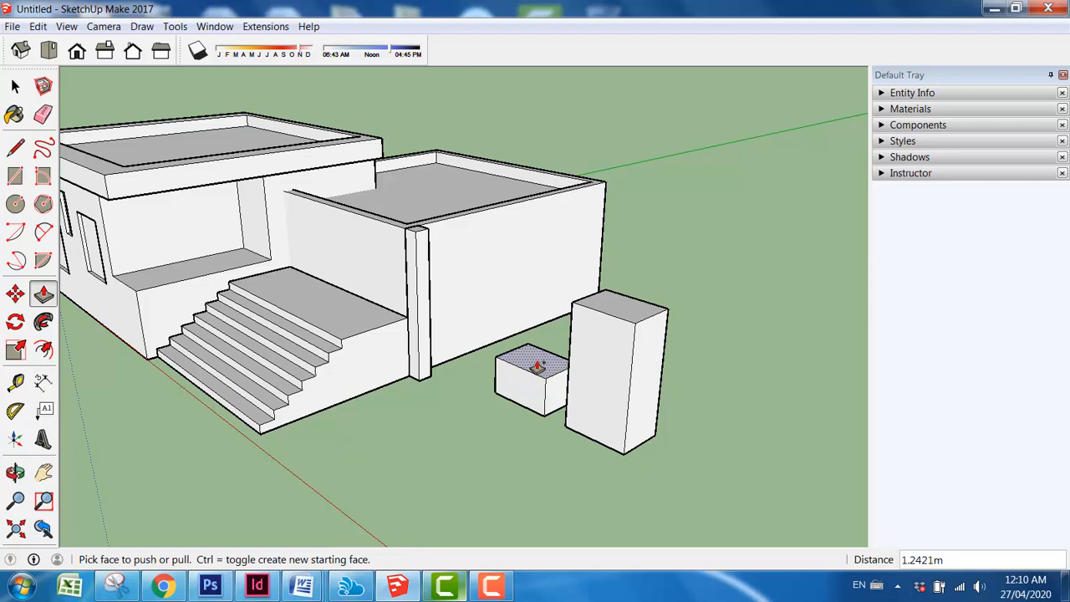
click(538, 365)
key(ctrl)
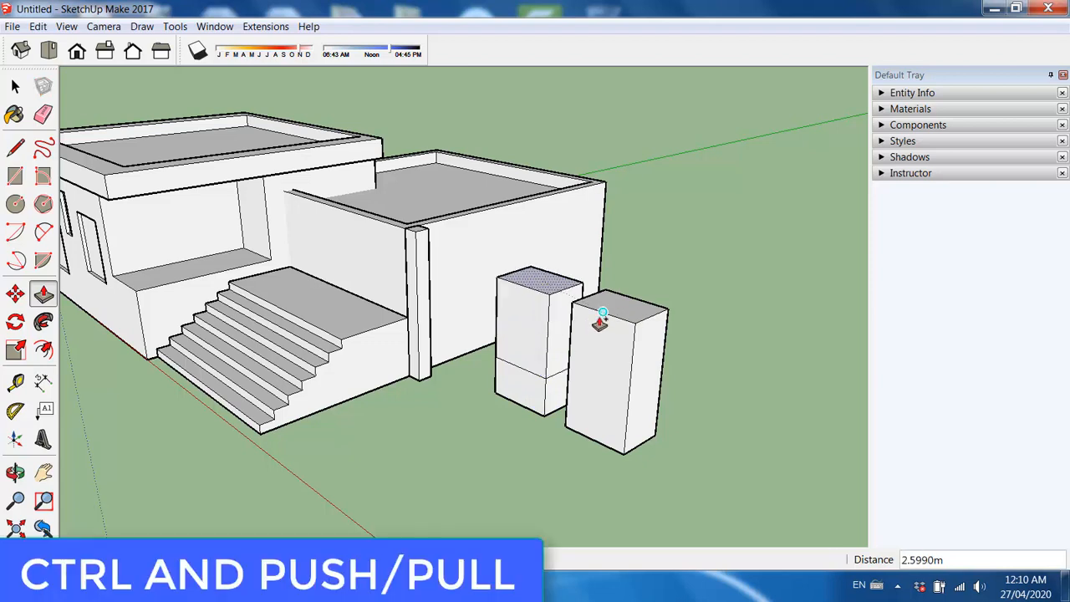
click(601, 321)
Step: Check the stacked box's lower and upper side faces individually to see how its sections are divided
click(15, 86)
scroll(607, 379, up, 2)
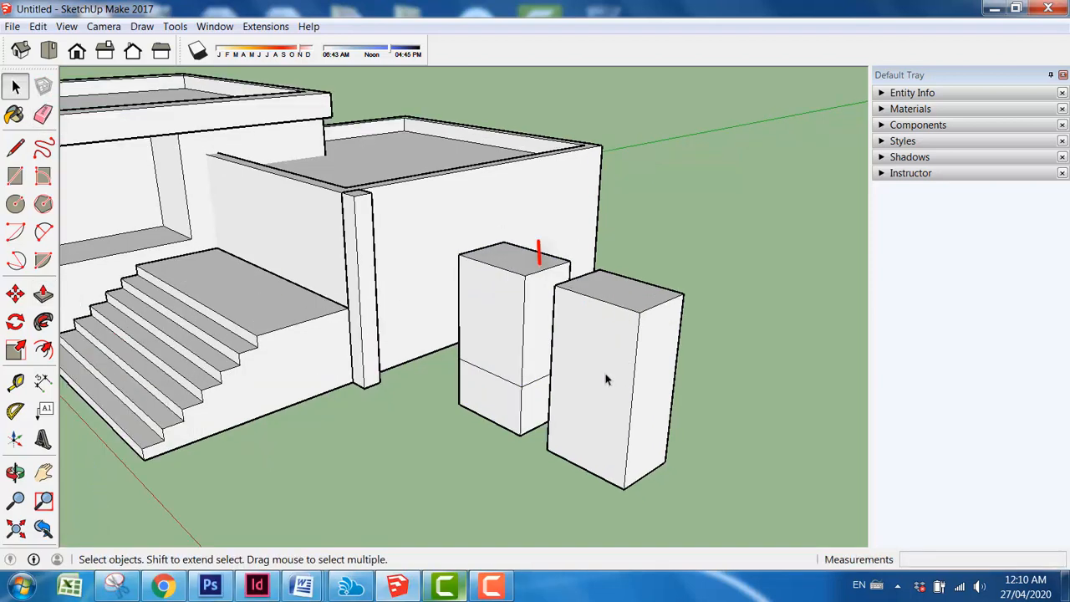
click(520, 413)
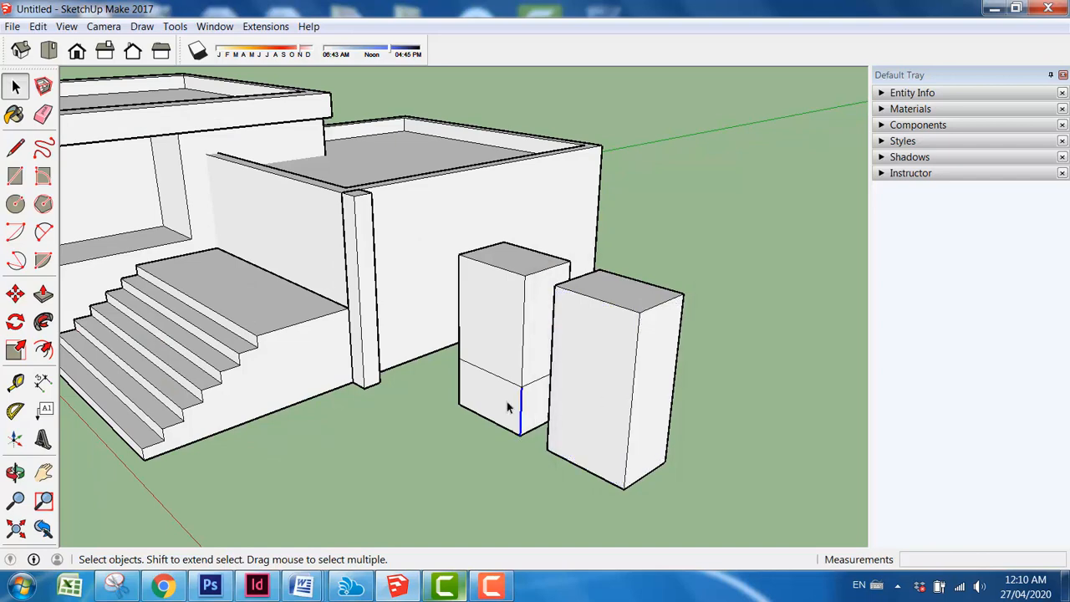
click(504, 407)
click(540, 406)
click(539, 357)
click(501, 332)
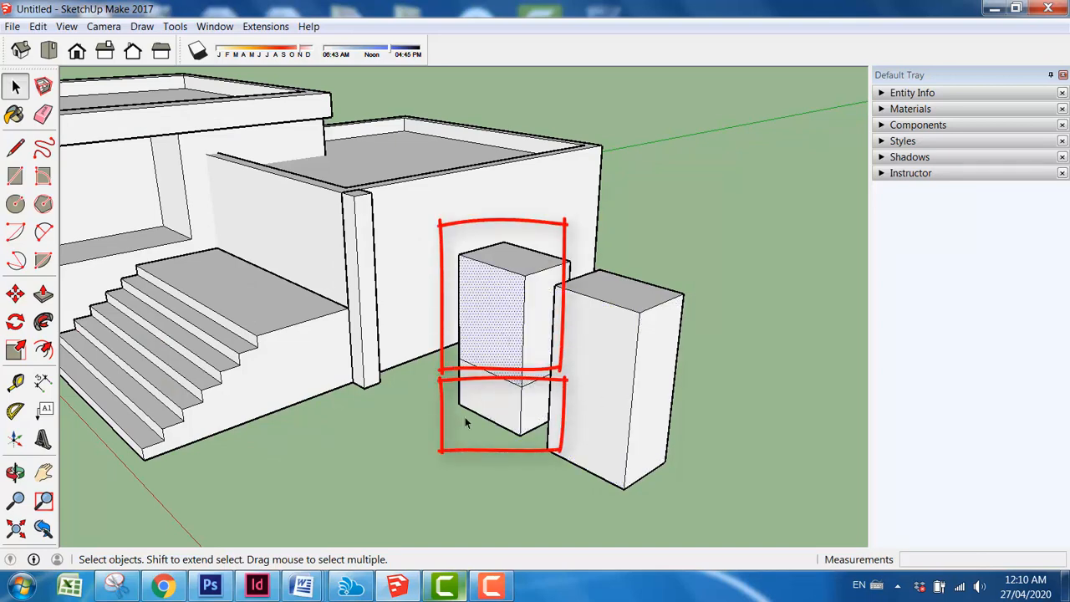
Step: Select both demonstration boxes beside the house and delete them
middle_drag(466, 422, 708, 378)
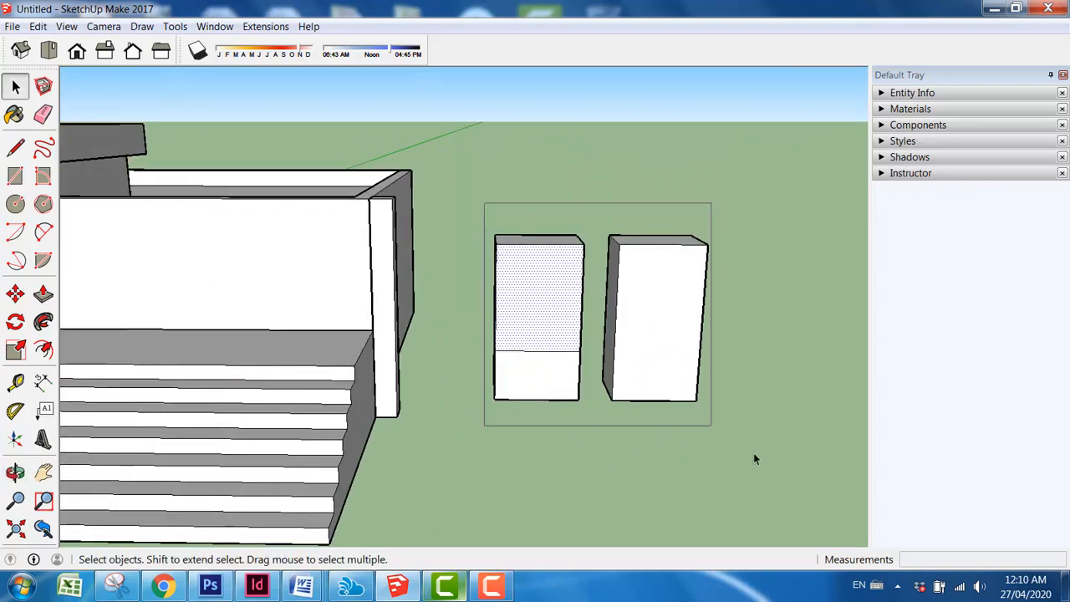
drag(754, 459, 754, 460)
key(Delete)
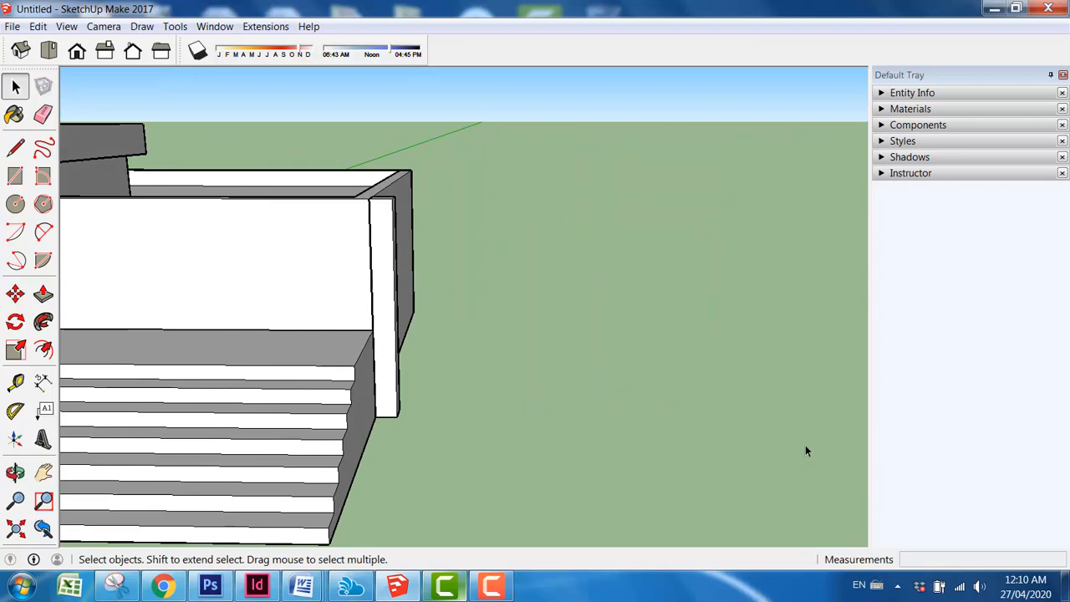
Step: Inside the corner column's group, pull the top face up about 0.45 m as a separate section
middle_drag(703, 454, 487, 531)
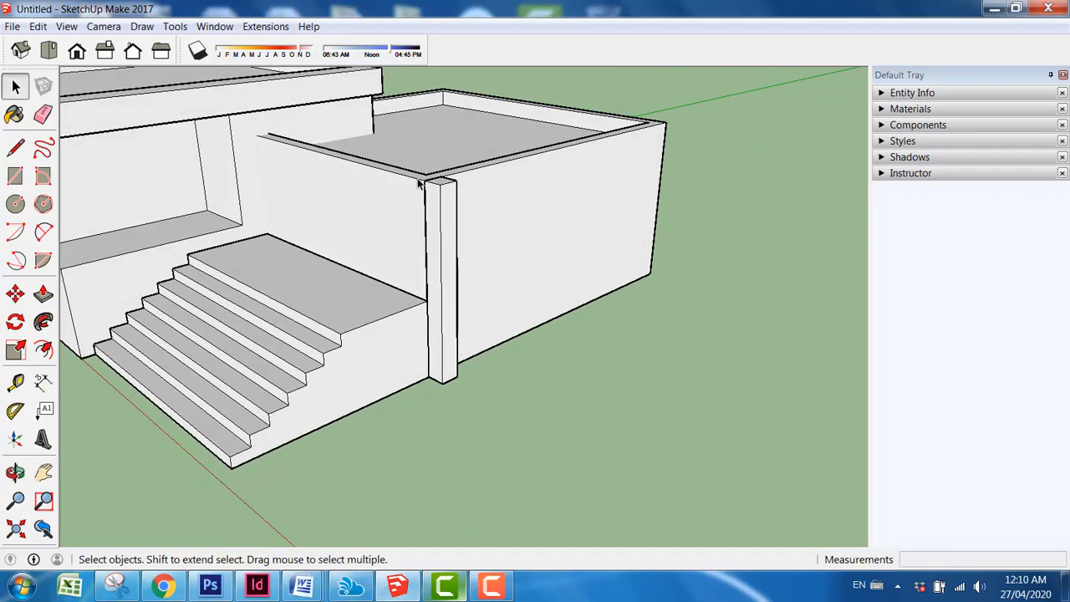
scroll(439, 216, up, 8)
click(441, 217)
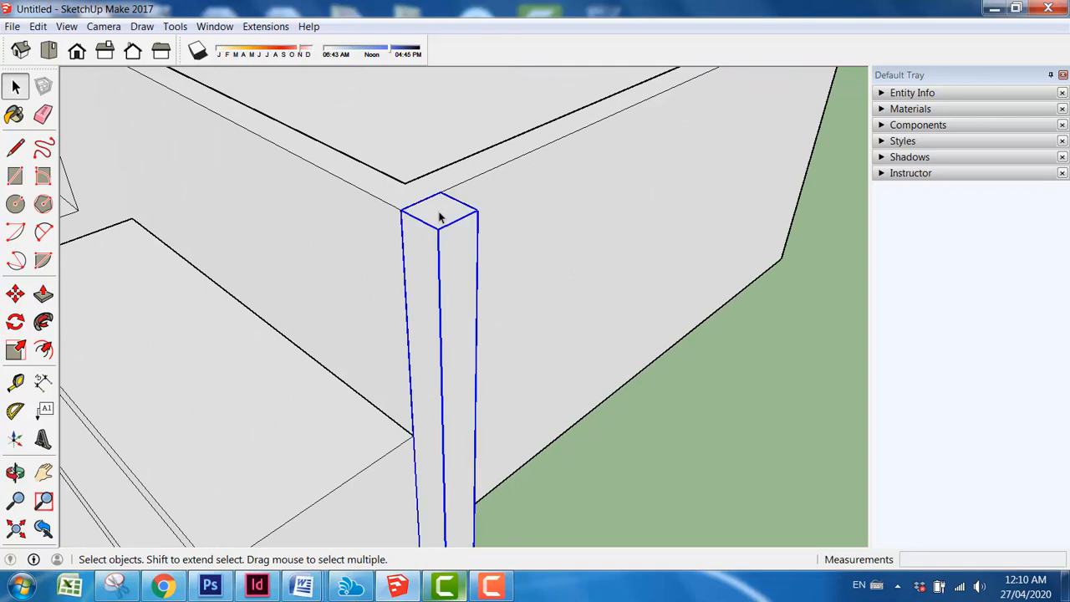
double_click(441, 217)
scroll(486, 226, down, 4)
mouse_move(485, 227)
middle_down()
mouse_move(479, 238)
mouse_move(484, 230)
middle_up()
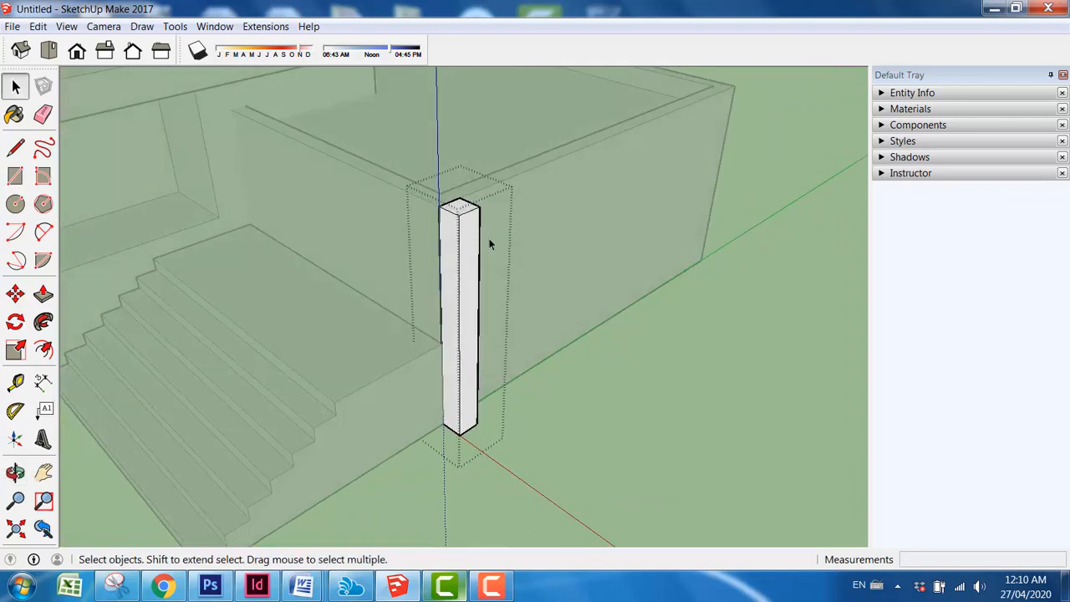
click(44, 294)
scroll(465, 210, up, 1)
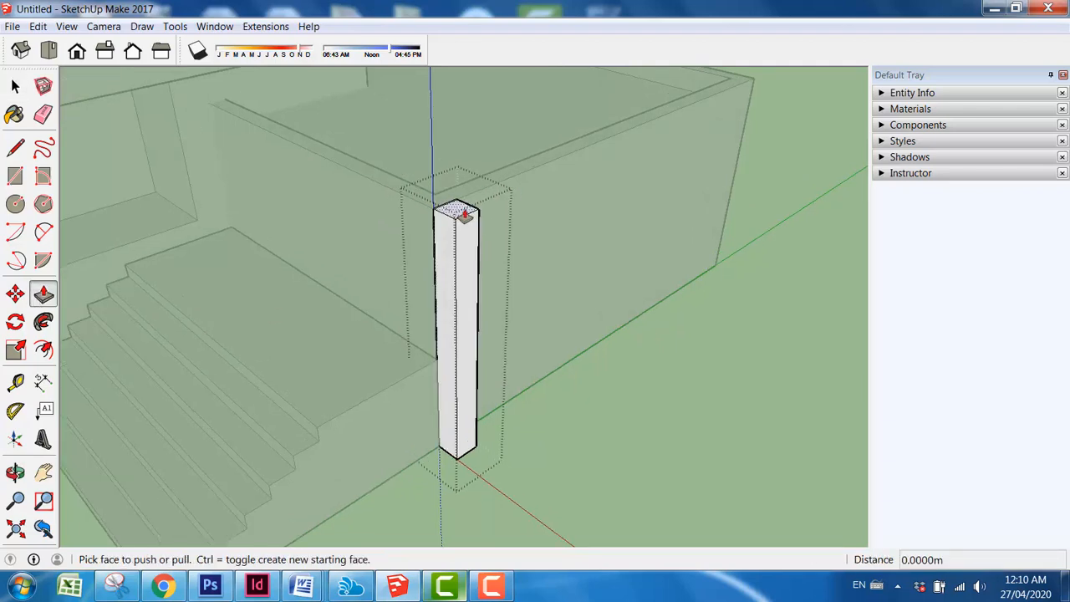
drag(466, 214, 469, 189)
Step: Pull the inner side face of the column's top section 5 m over the lower box to form a beam, and leave the group
middle_drag(526, 199, 581, 186)
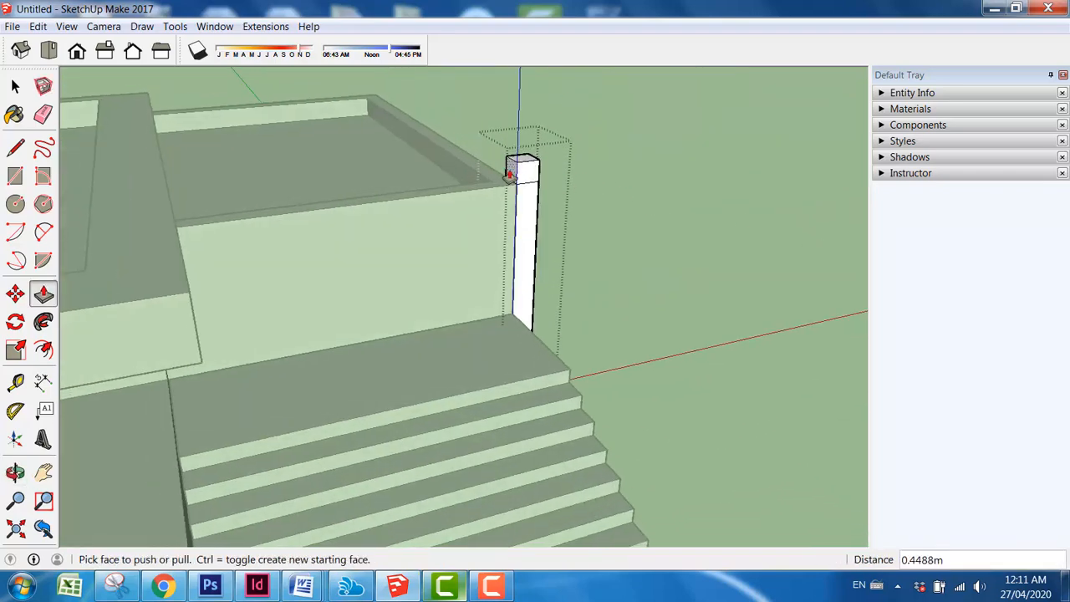
drag(513, 173, 269, 219)
click(15, 86)
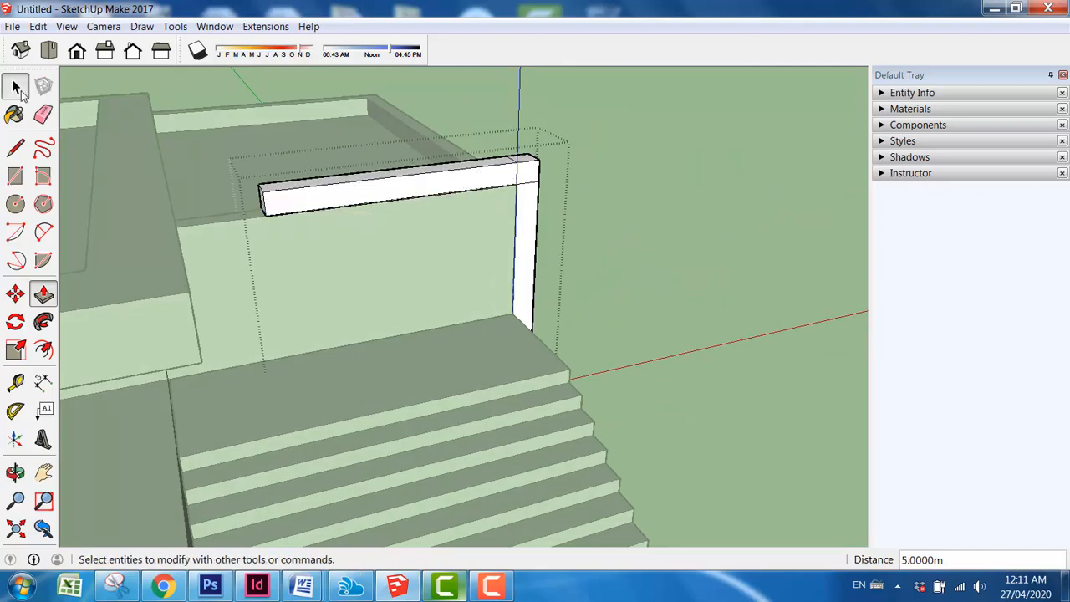
scroll(594, 329, down, 3)
middle_drag(595, 329, 159, 255)
click(468, 446)
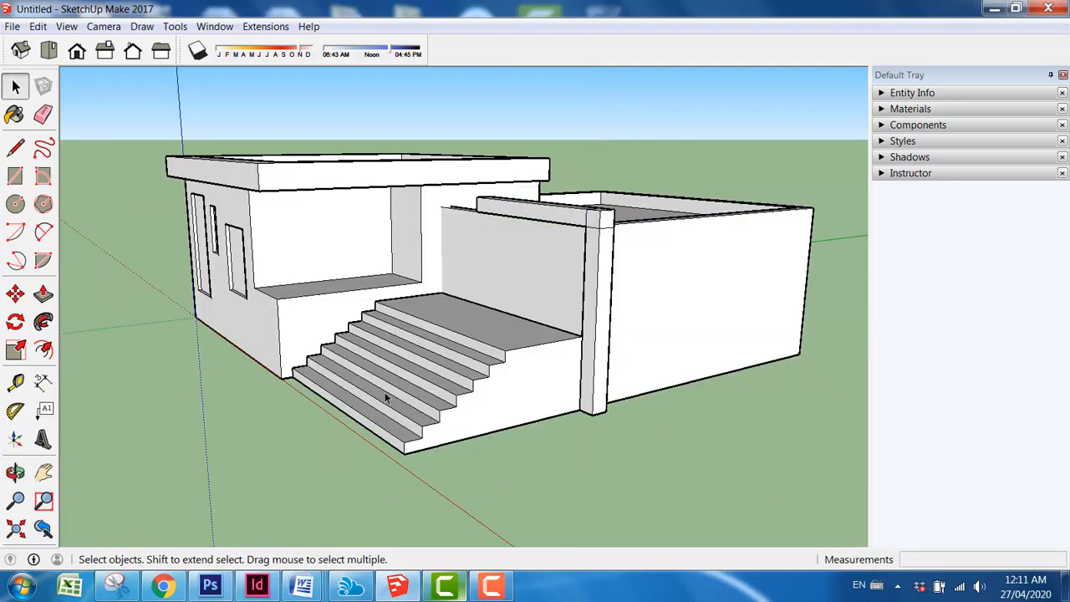
Step: Copy the column-and-beam group from its base corner to the far bottom corner of the lower box's outer wall
scroll(389, 352, down, 2)
middle_drag(439, 298, 455, 221)
scroll(487, 244, up, 3)
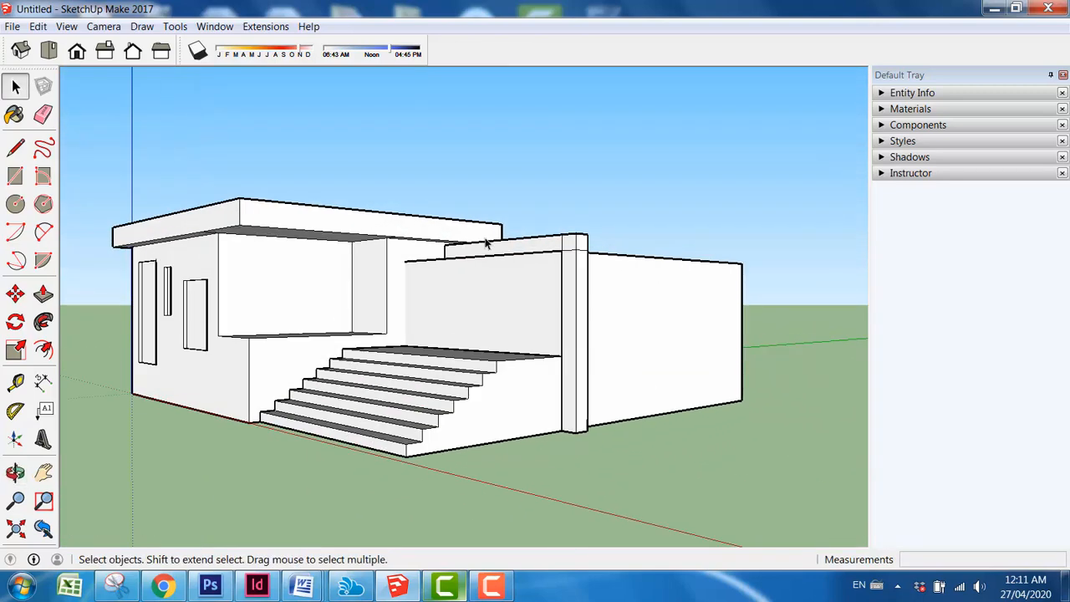
scroll(432, 295, down, 2)
middle_drag(433, 297, 592, 445)
click(554, 376)
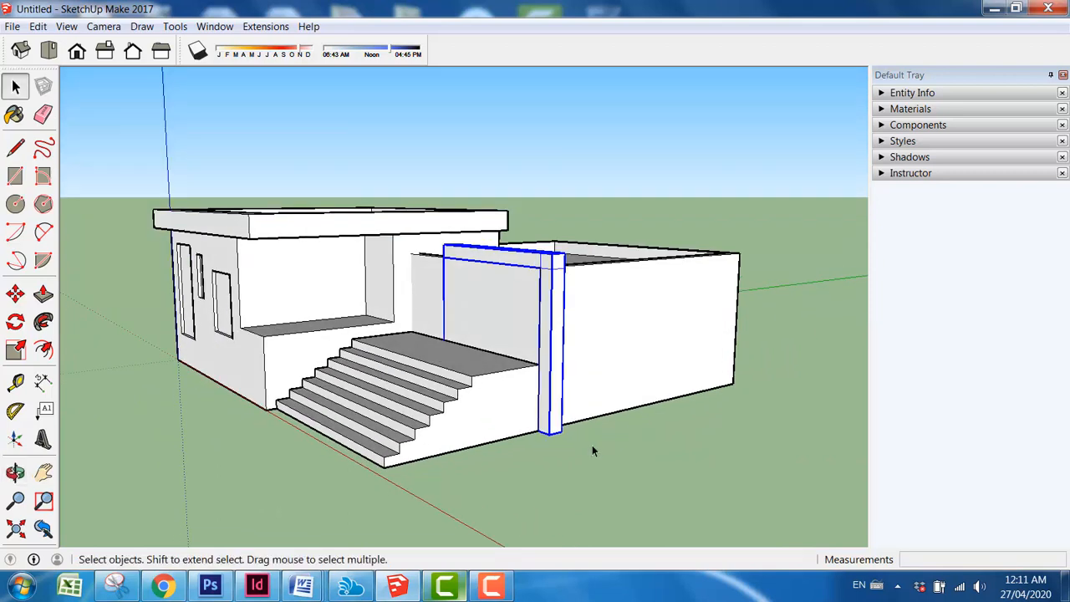
click(15, 294)
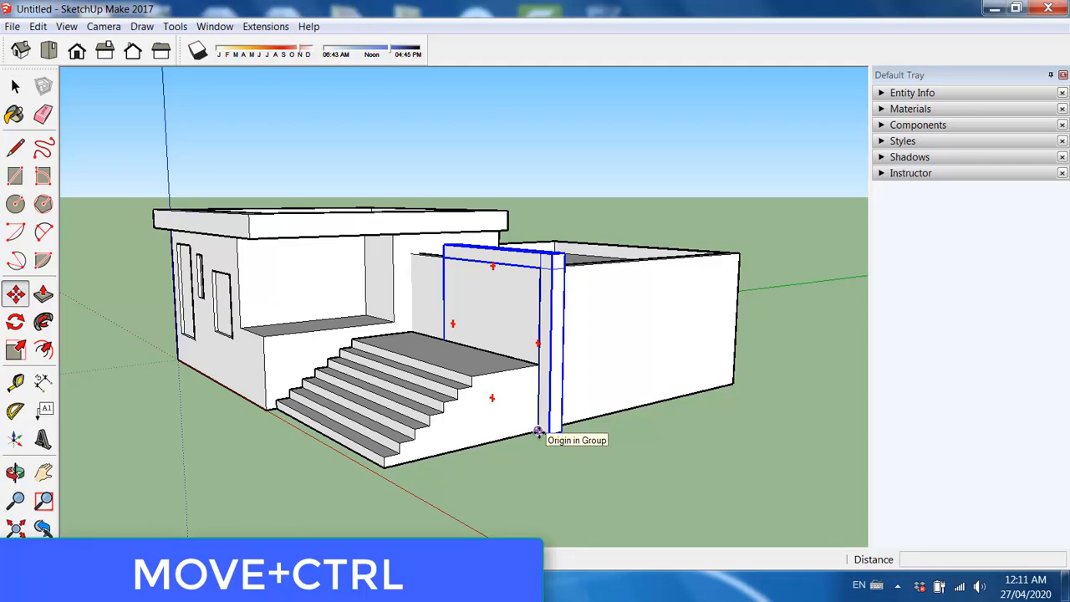
middle_drag(762, 446, 426, 490)
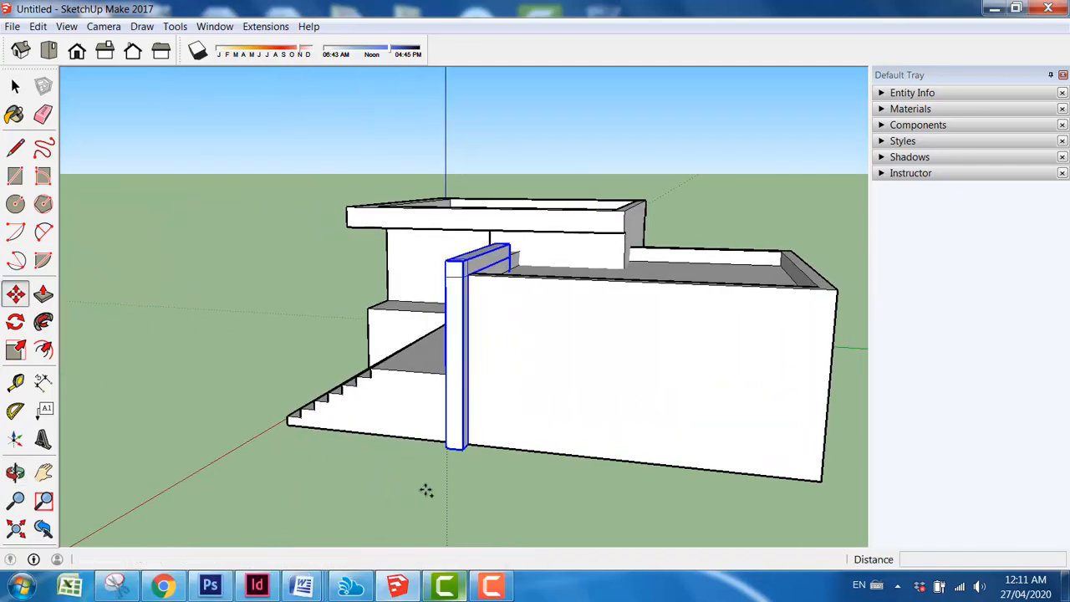
key(ctrl)
click(467, 444)
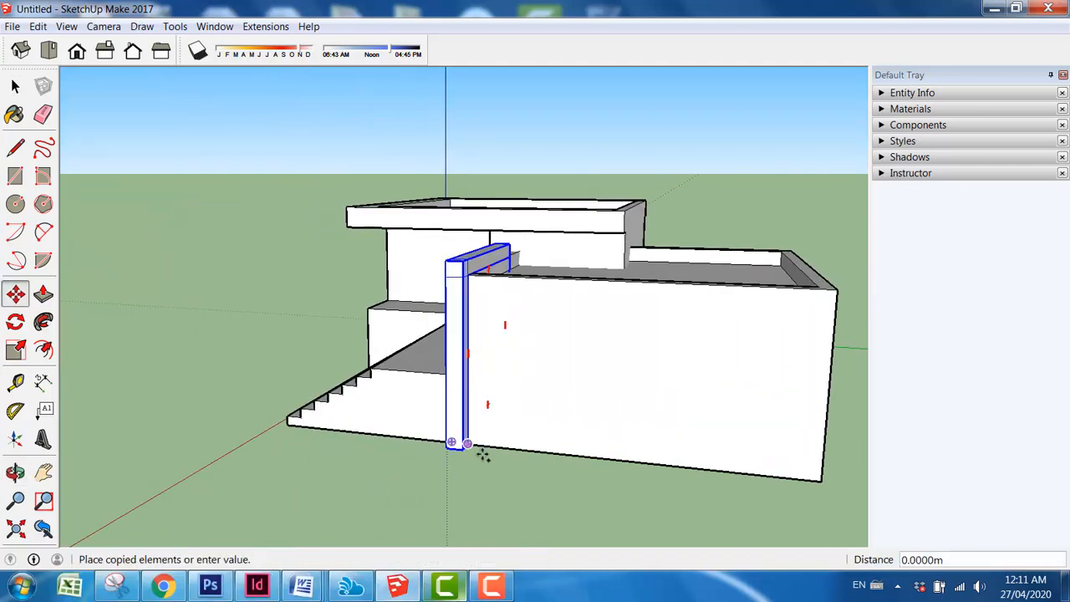
click(815, 478)
Step: Fill the span between the two column-and-beam frames with evenly spaced copies, trying 6/ and settling on 10/
middle_drag(457, 494, 759, 470)
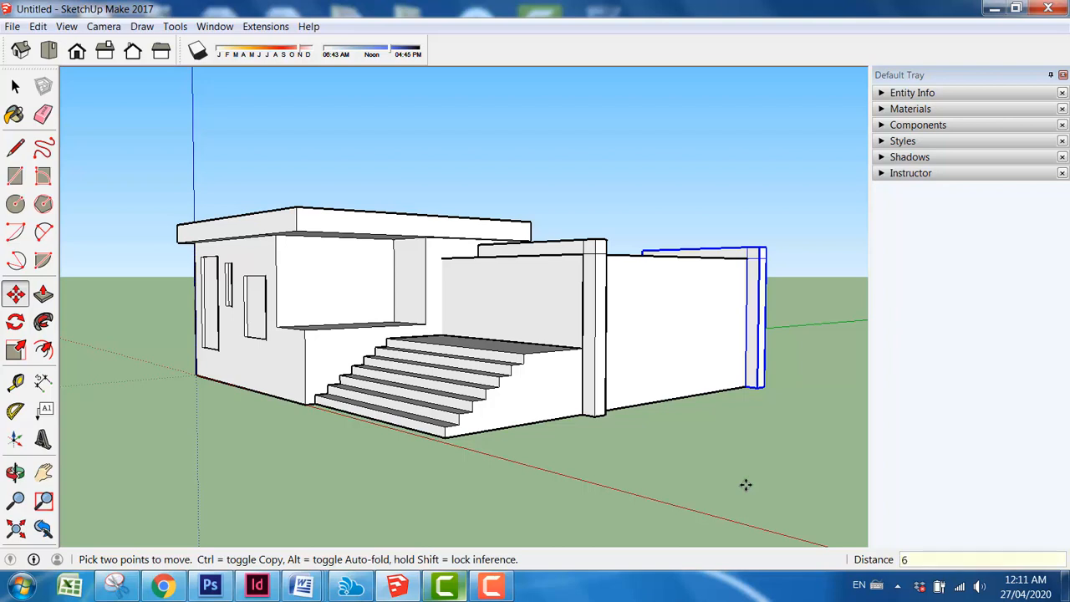
key(Return)
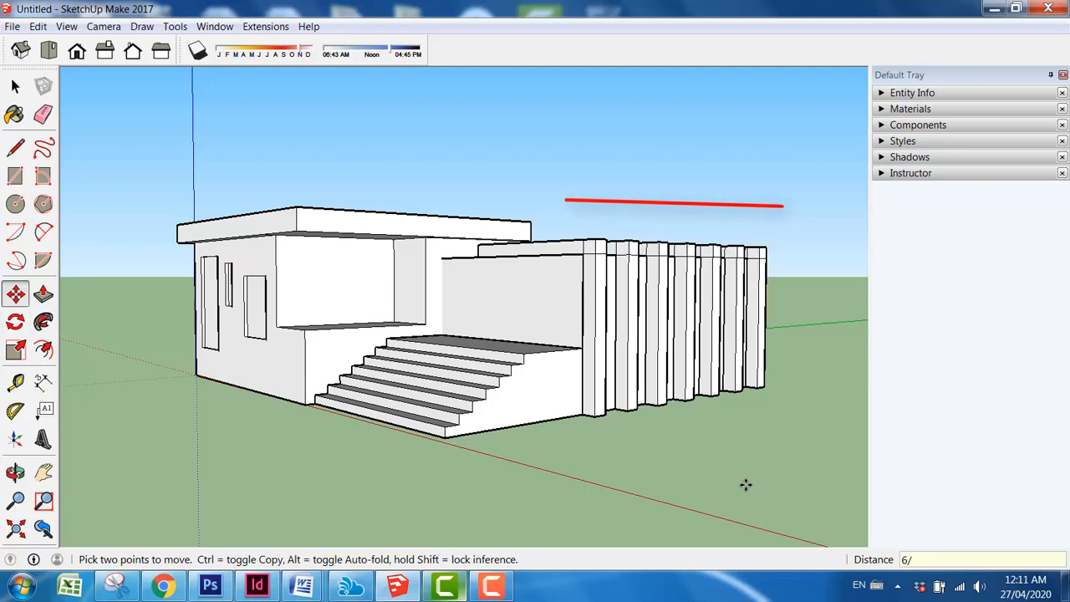
key(Return)
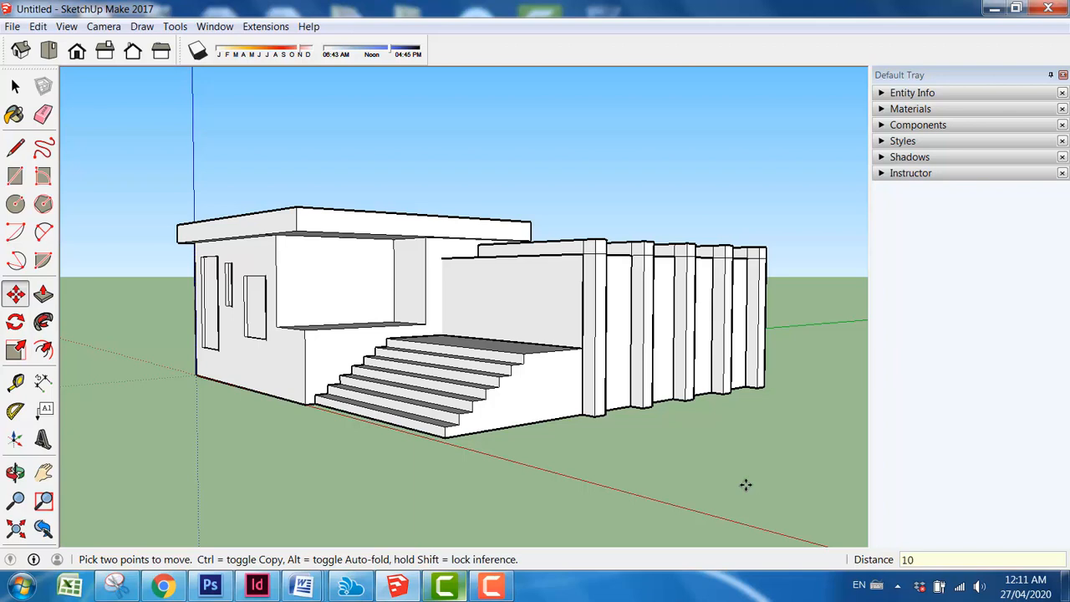
text(10/)
key(Return)
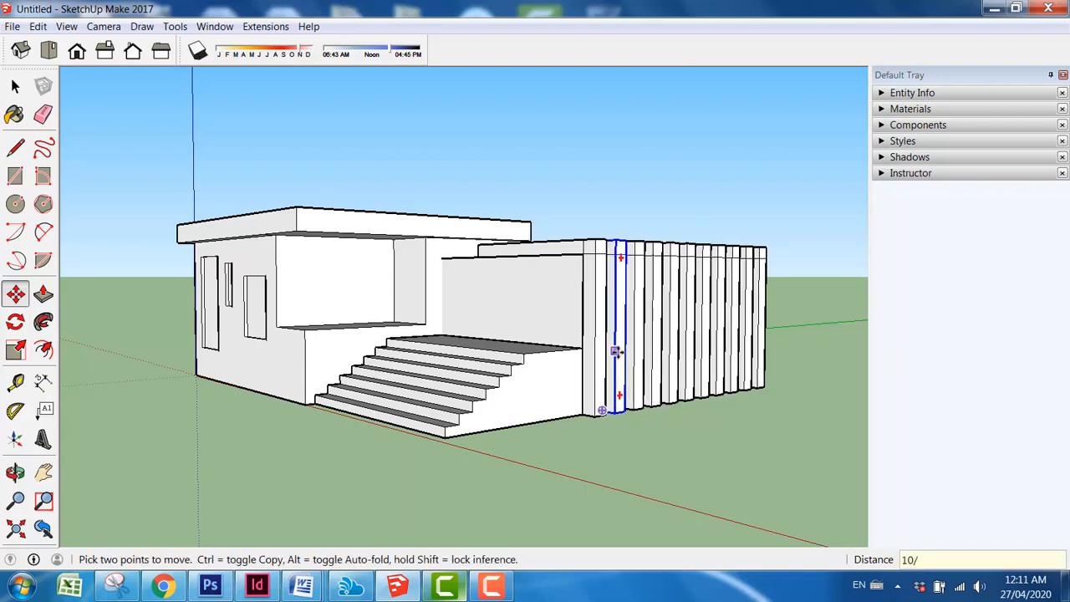
Step: Examine the house with its row of frames and stairs from high and low angles
middle_drag(615, 352, 641, 463)
click(15, 86)
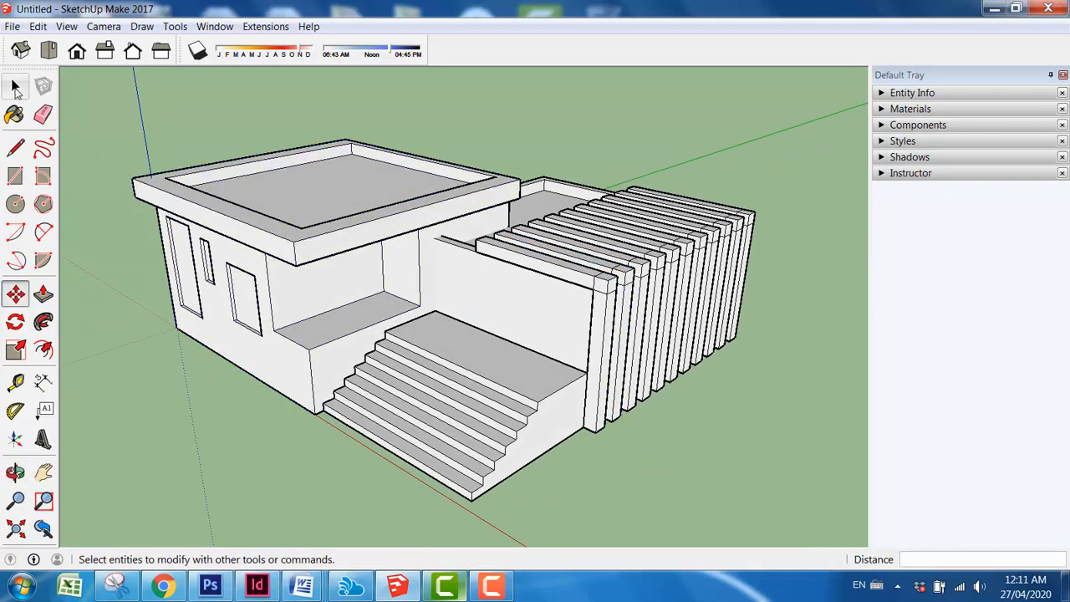
middle_drag(723, 414, 564, 223)
scroll(535, 251, up, 2)
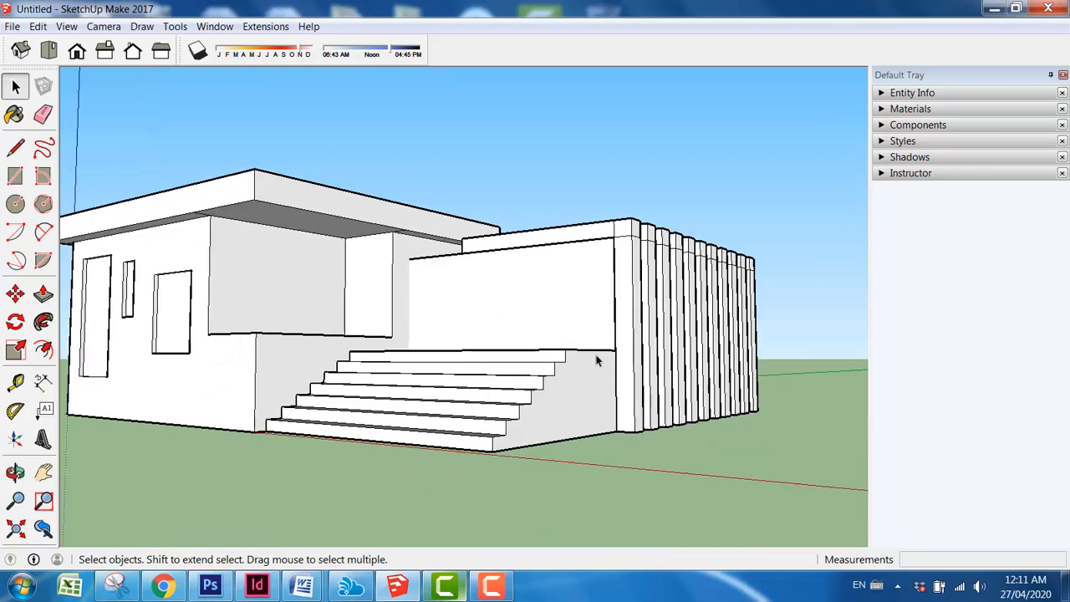
middle_drag(597, 359, 547, 376)
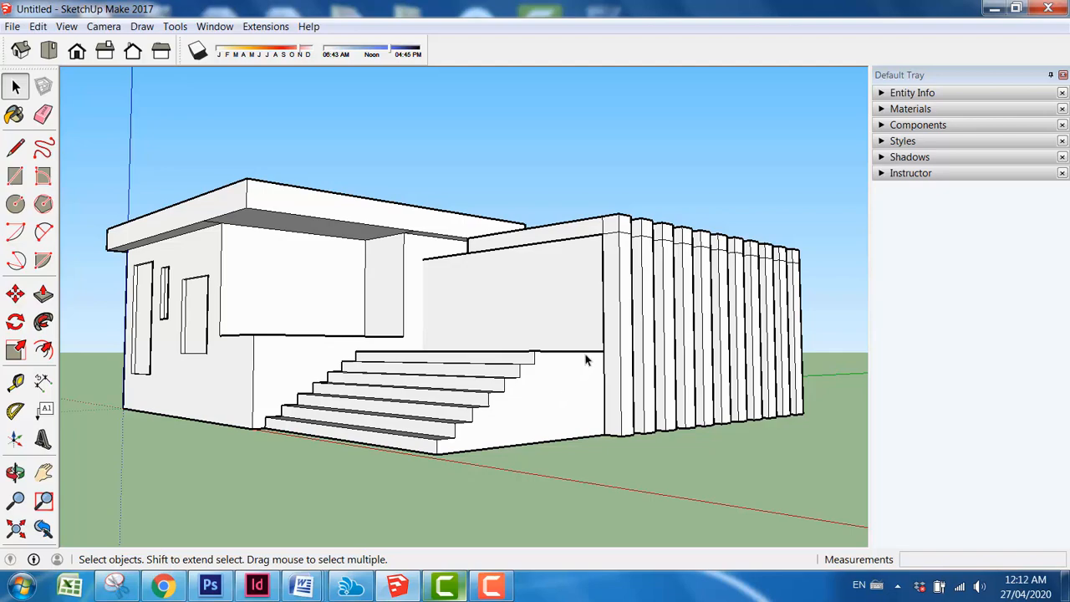
middle_drag(561, 325, 526, 342)
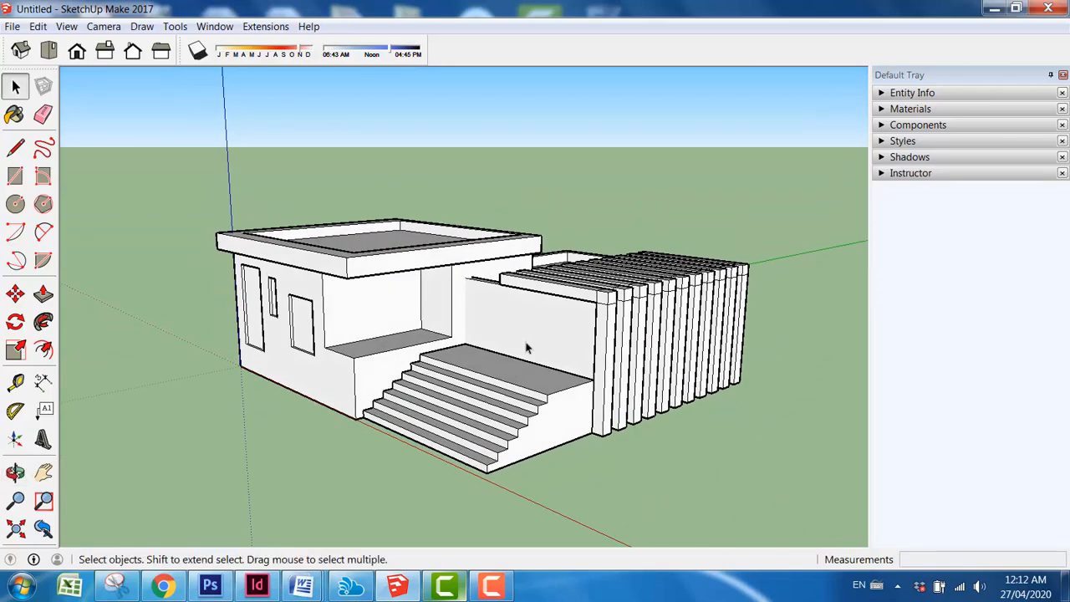
scroll(569, 408, down, 3)
middle_drag(568, 409, 568, 441)
Step: Pull the side face of the stairs outward about 1.42 m past the row of columns
scroll(583, 439, up, 2)
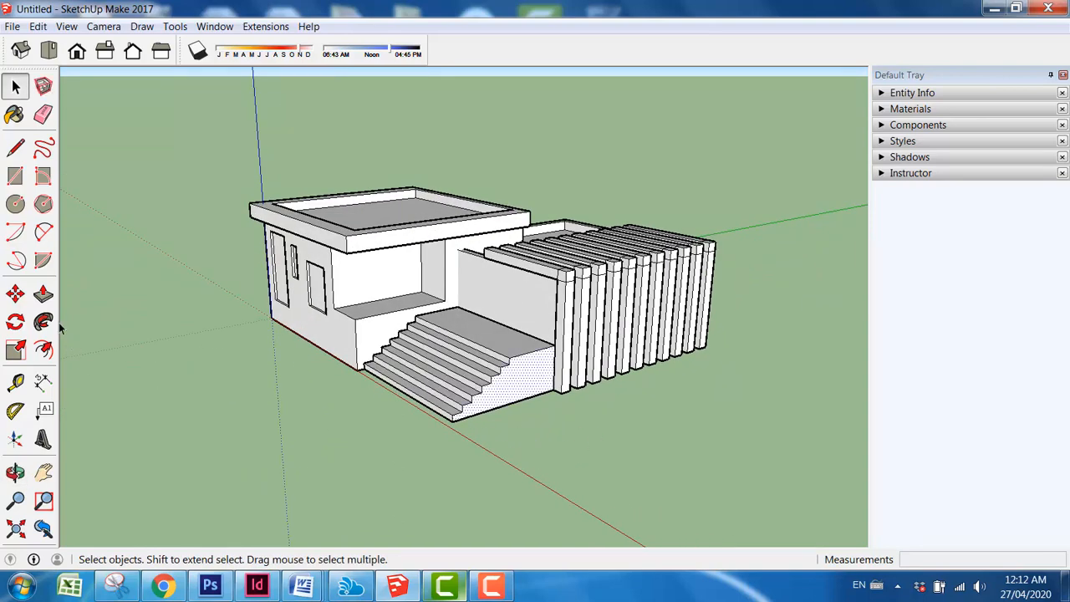
click(43, 293)
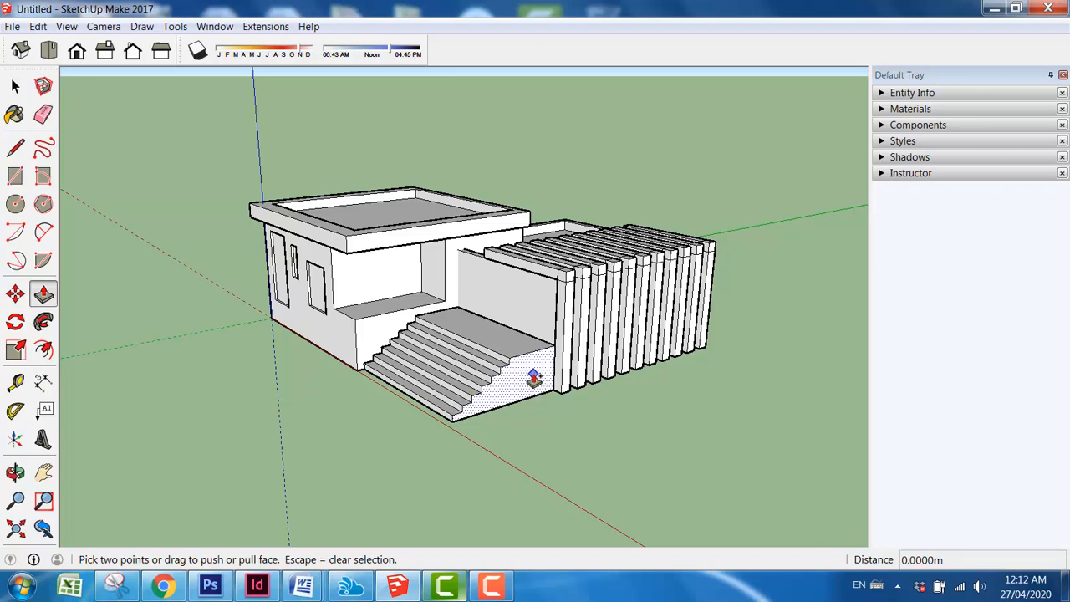
drag(534, 379, 554, 399)
middle_drag(553, 399, 407, 382)
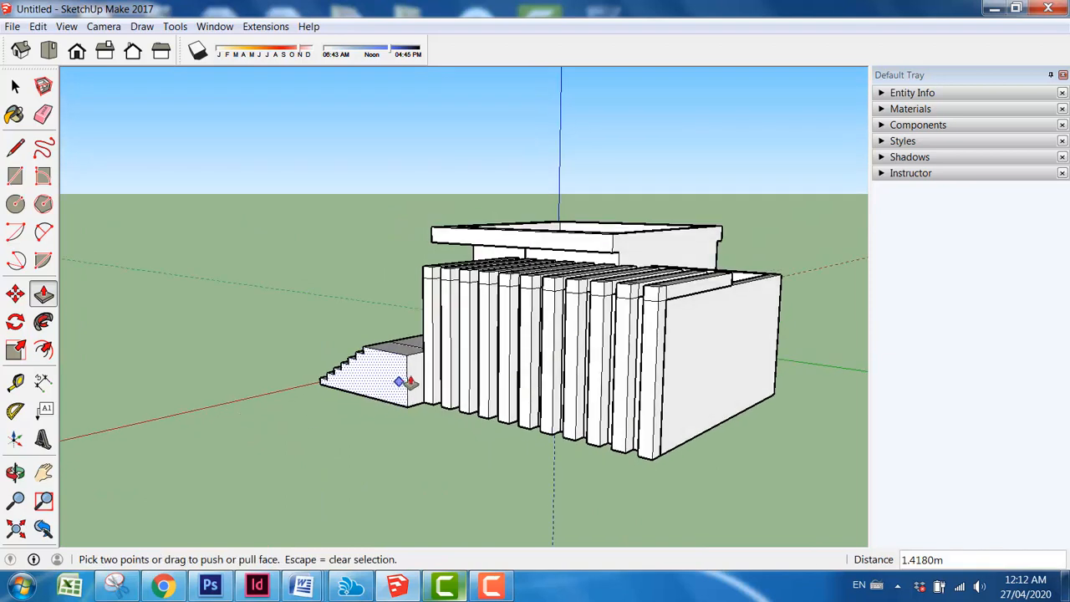
key(Escape)
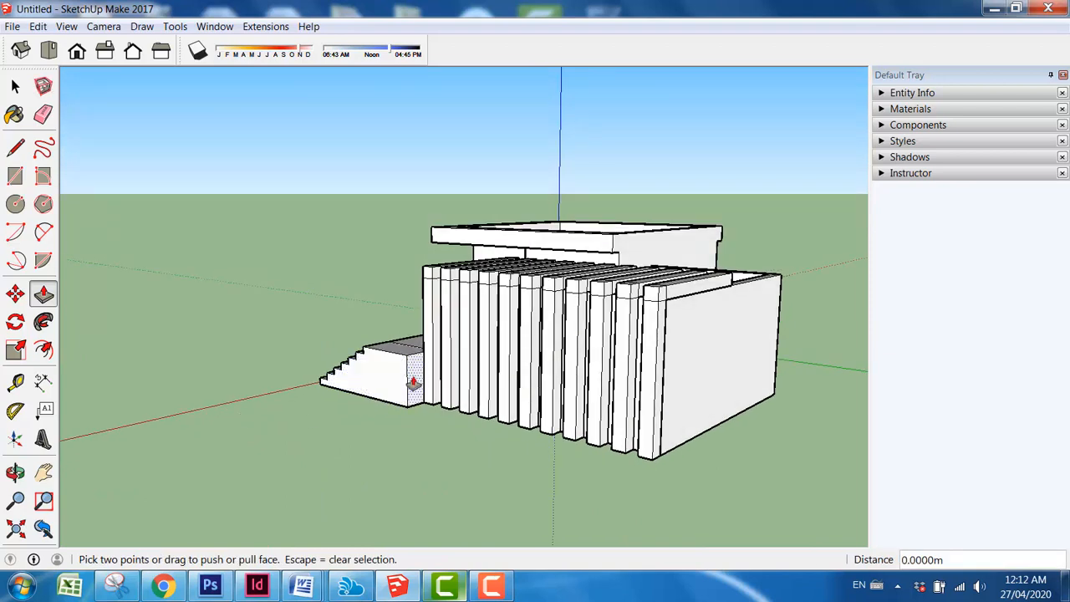
Step: Extend the widened stair base's end face along the full row of columns, and about 0.81 m past the lower box's end wall
drag(413, 383, 648, 351)
middle_drag(648, 351, 564, 508)
drag(566, 468, 576, 485)
middle_drag(576, 484, 276, 430)
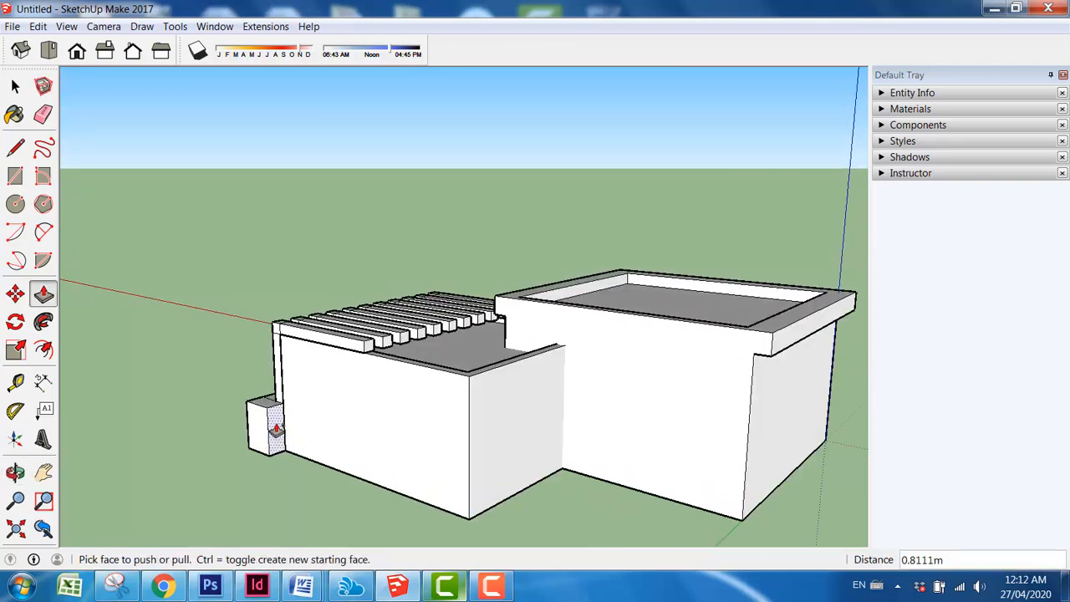
Step: Extend the base 10 m along the lower box's end wall, about 0.96 m past the corner, and about 5.81 m back to the taller box
drag(275, 429, 470, 411)
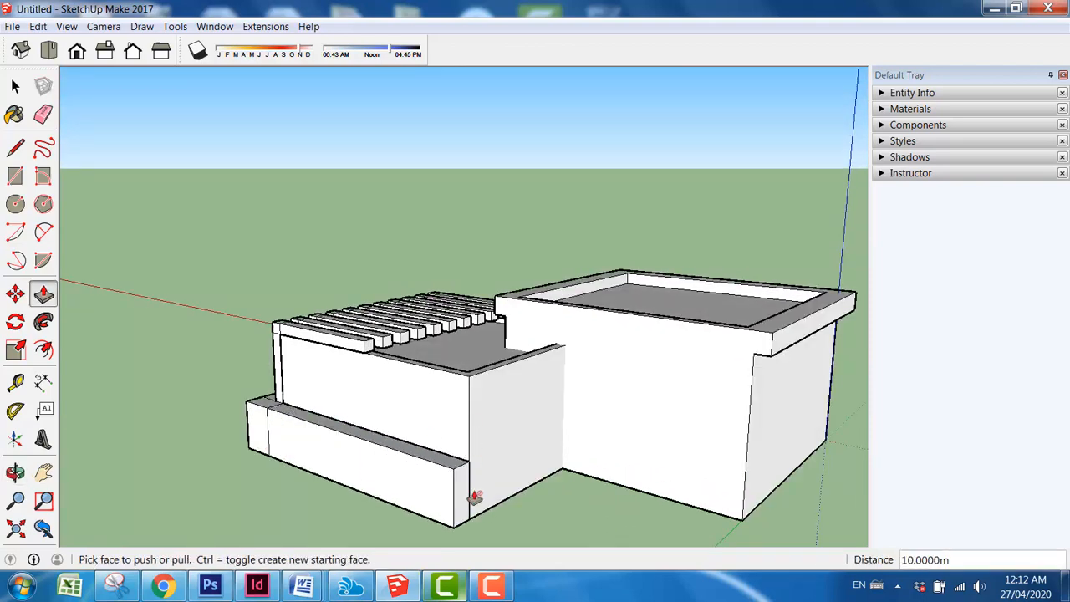
drag(468, 499, 476, 468)
middle_drag(476, 469, 230, 466)
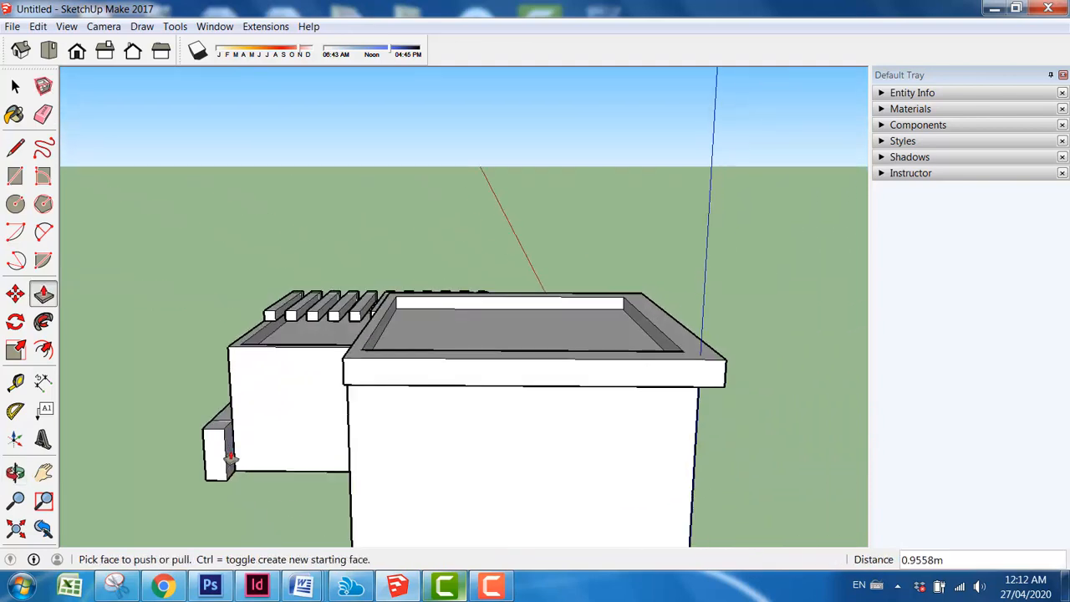
drag(231, 456, 355, 468)
middle_drag(540, 382, 328, 334)
click(16, 86)
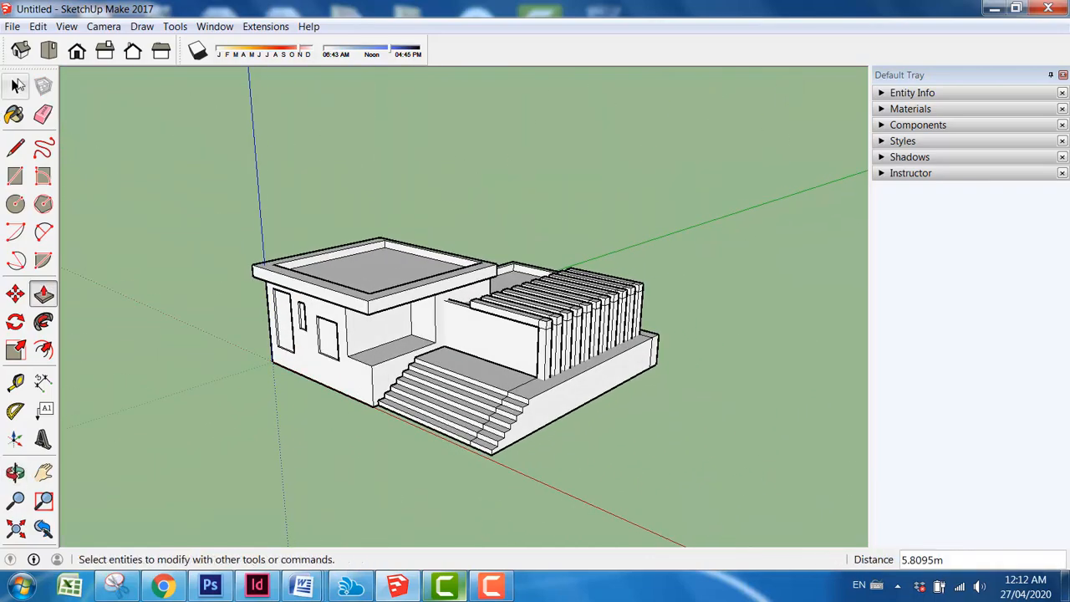
click(15, 86)
Step: Examine the widened stairs from a low angle and the recessed ledge of the taller box beside them
middle_drag(450, 270, 504, 361)
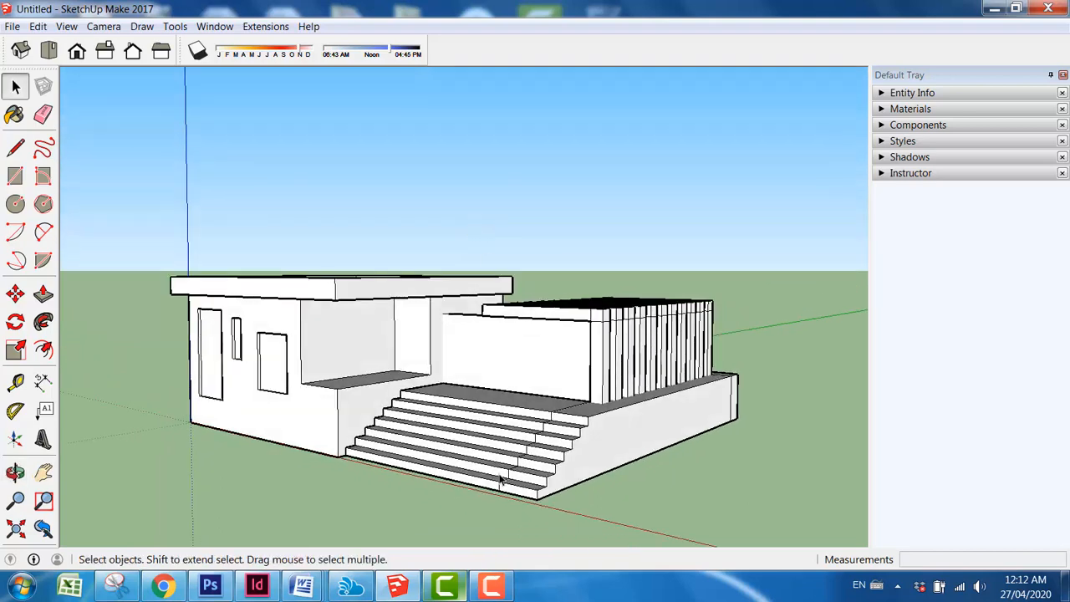
scroll(500, 478, up, 3)
middle_drag(499, 490, 532, 487)
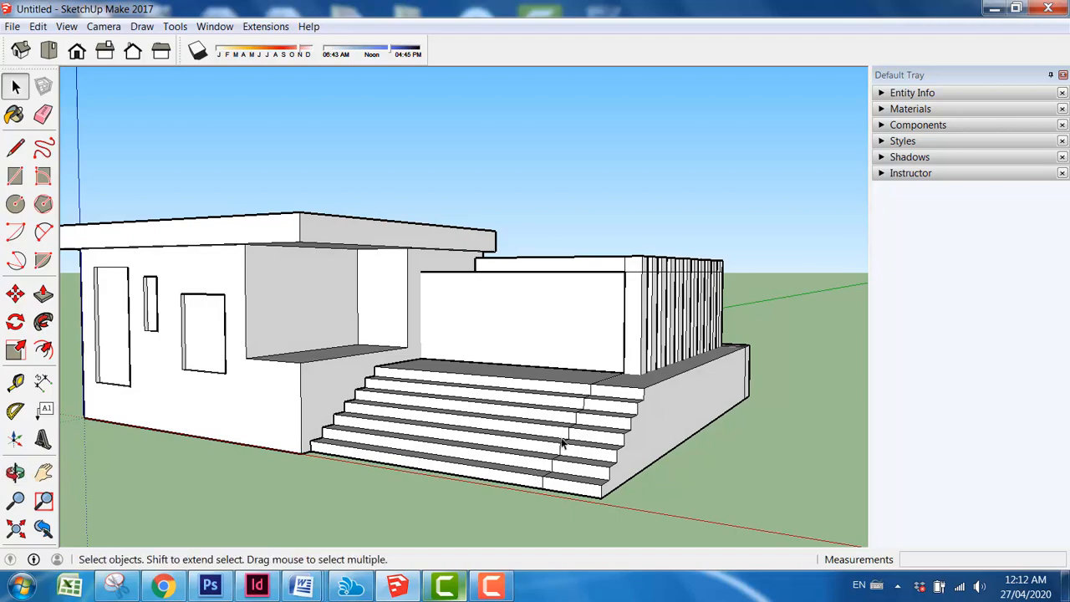
scroll(564, 443, down, 3)
middle_drag(592, 460, 574, 445)
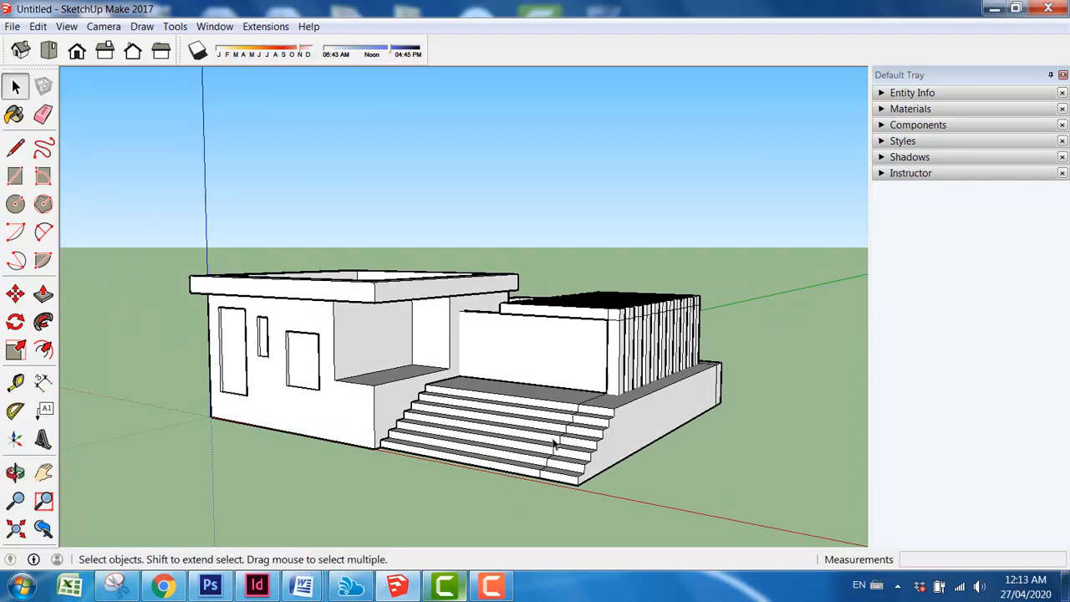
middle_drag(426, 431, 425, 479)
scroll(381, 396, up, 6)
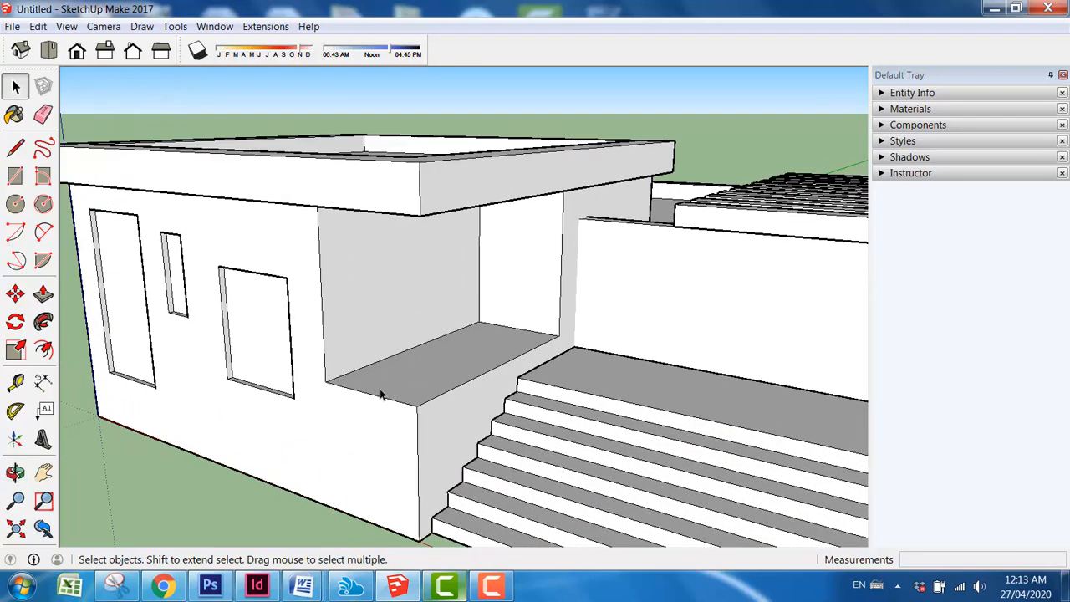
middle_drag(433, 391, 387, 418)
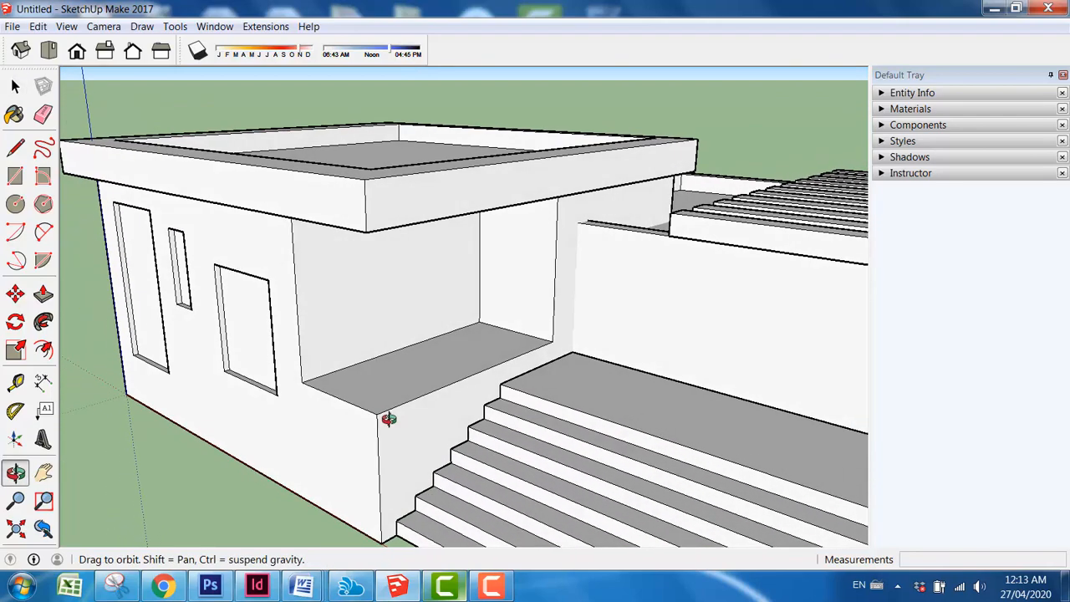
Step: Open the taller box's group for editing and offset the recessed ledge's outline inward to form a narrow border
scroll(368, 401, up, 3)
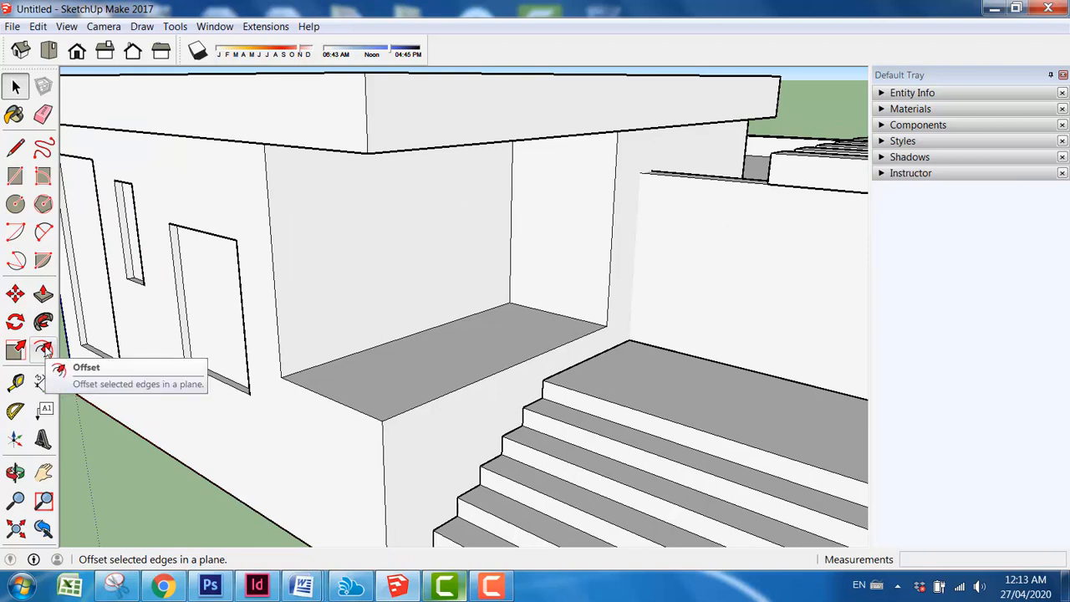
triple_click(284, 425)
double_click(284, 425)
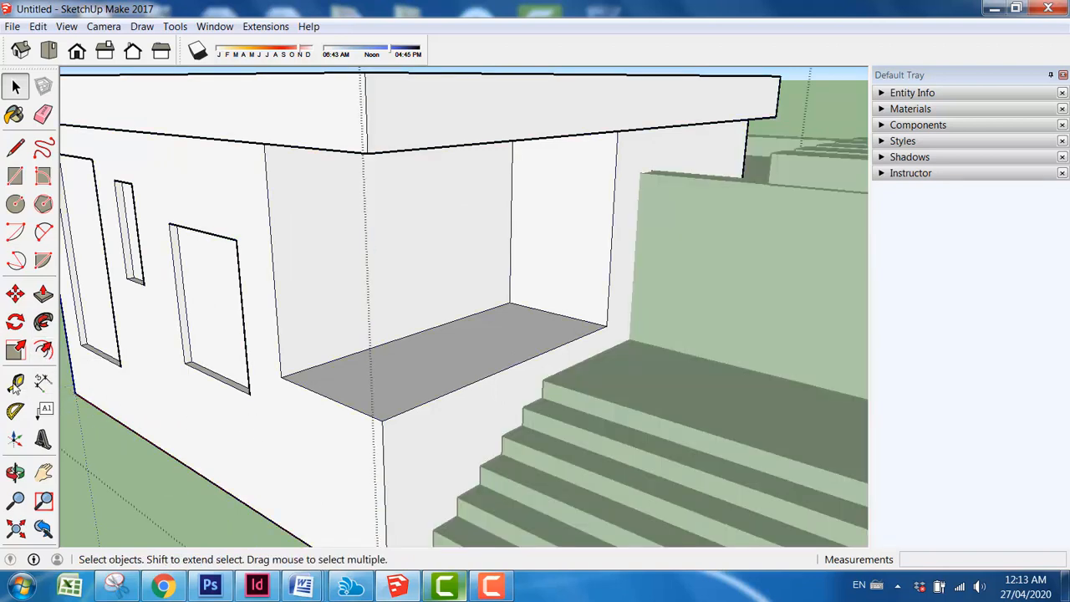
click(43, 349)
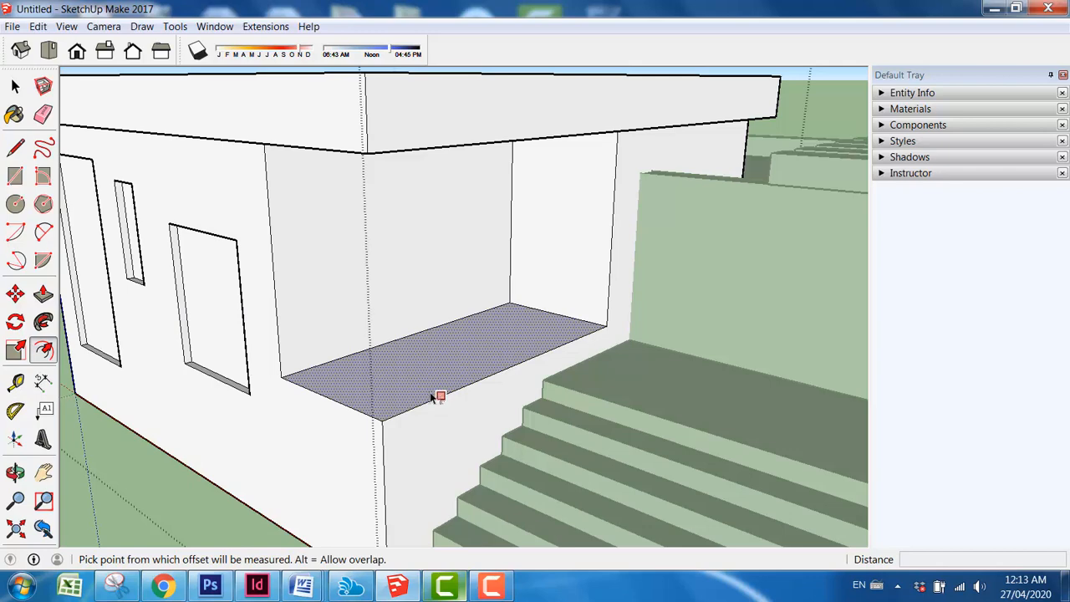
click(436, 397)
click(437, 396)
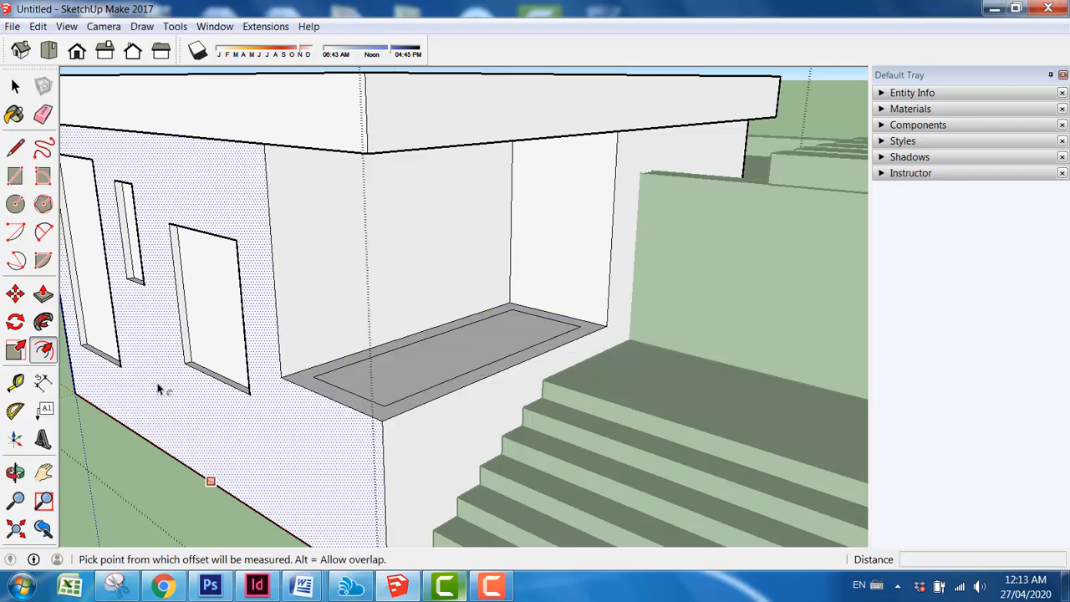
Step: Raise the border around the recessed ledge about 0.15 m as a rim
click(44, 295)
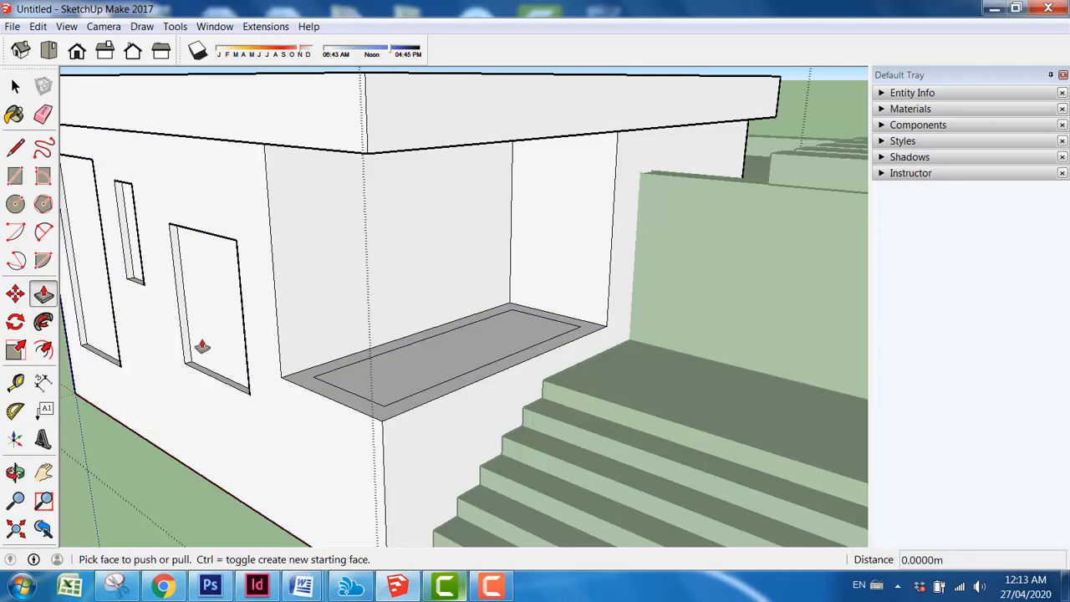
click(336, 398)
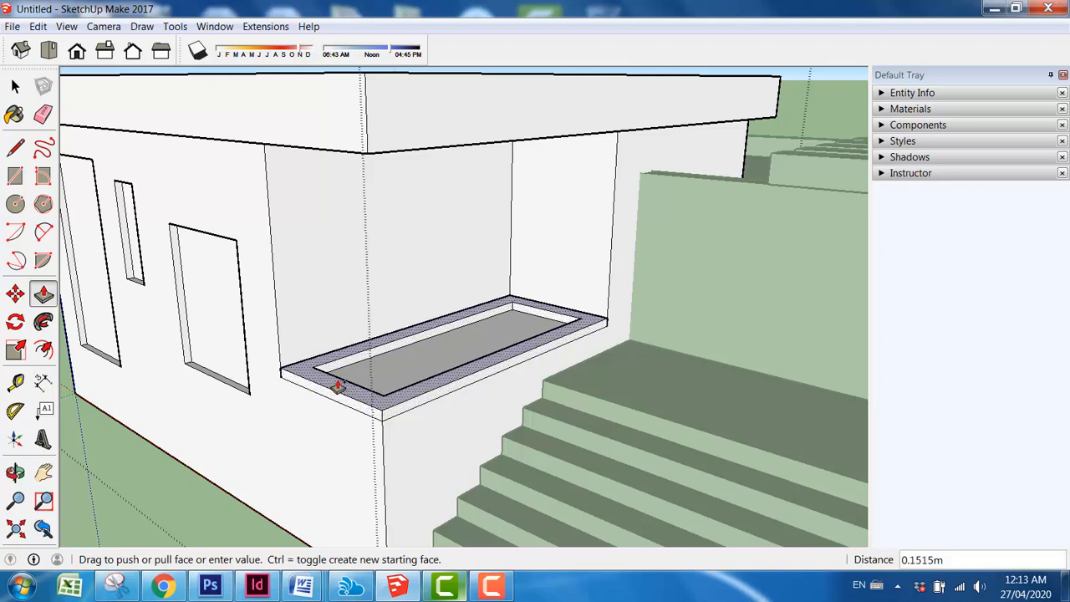
click(337, 386)
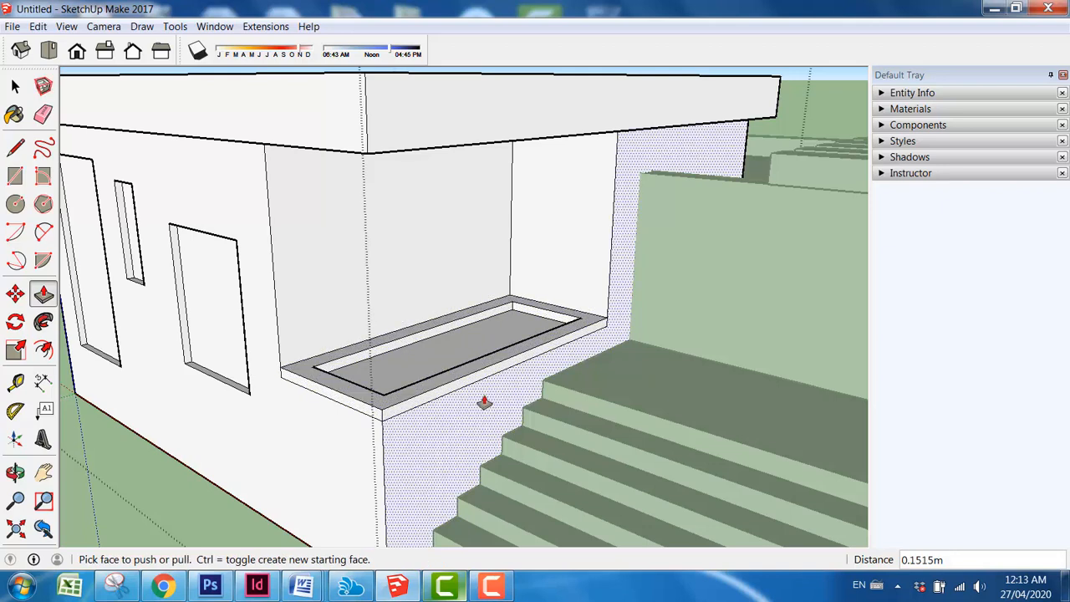
Step: Push/pull the face inside the ledge's rim by about 0.03 m and close the taller box's group
click(465, 353)
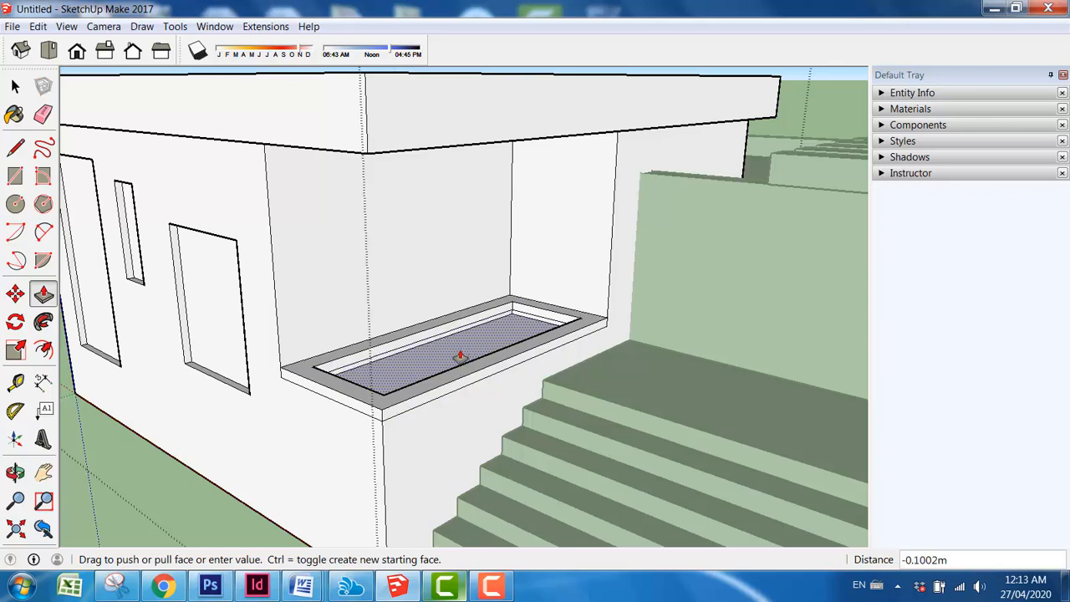
click(462, 349)
mouse_move(495, 318)
middle_down()
mouse_move(645, 366)
mouse_move(470, 368)
middle_up()
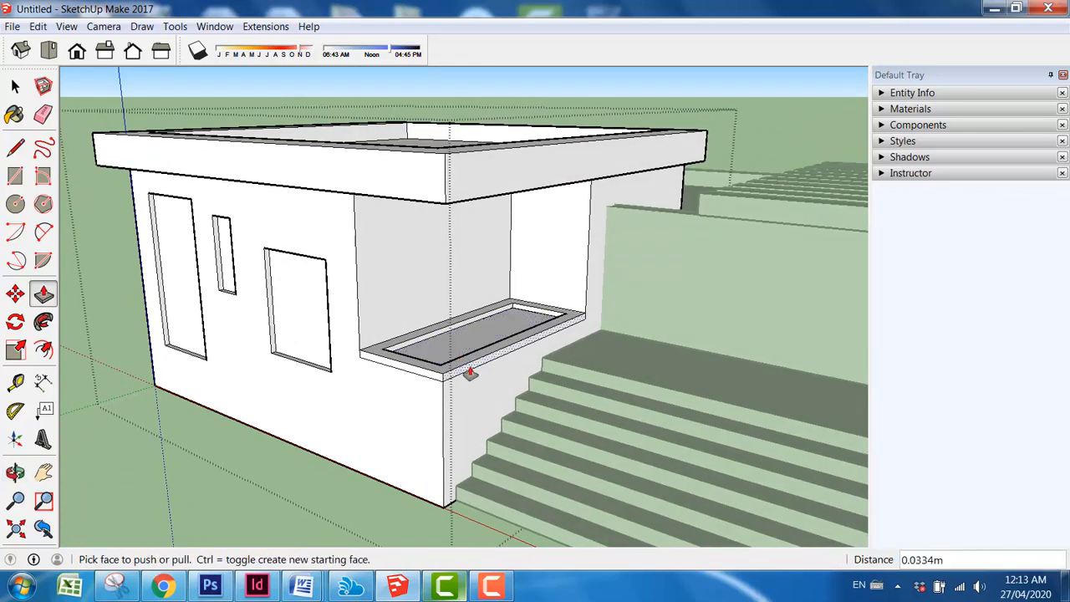
click(17, 88)
click(17, 88)
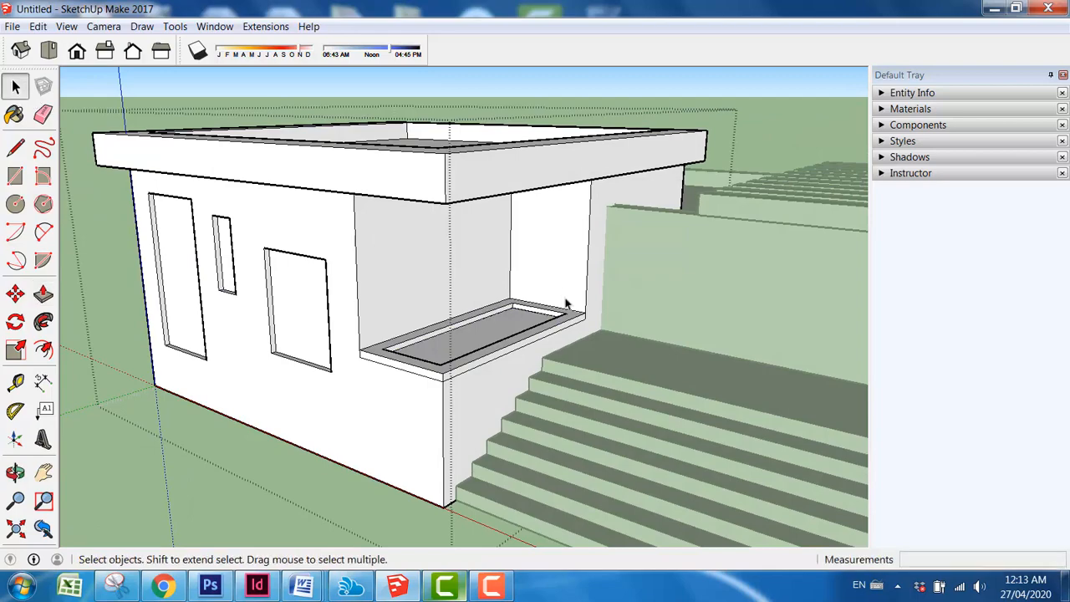
middle_drag(354, 348, 390, 353)
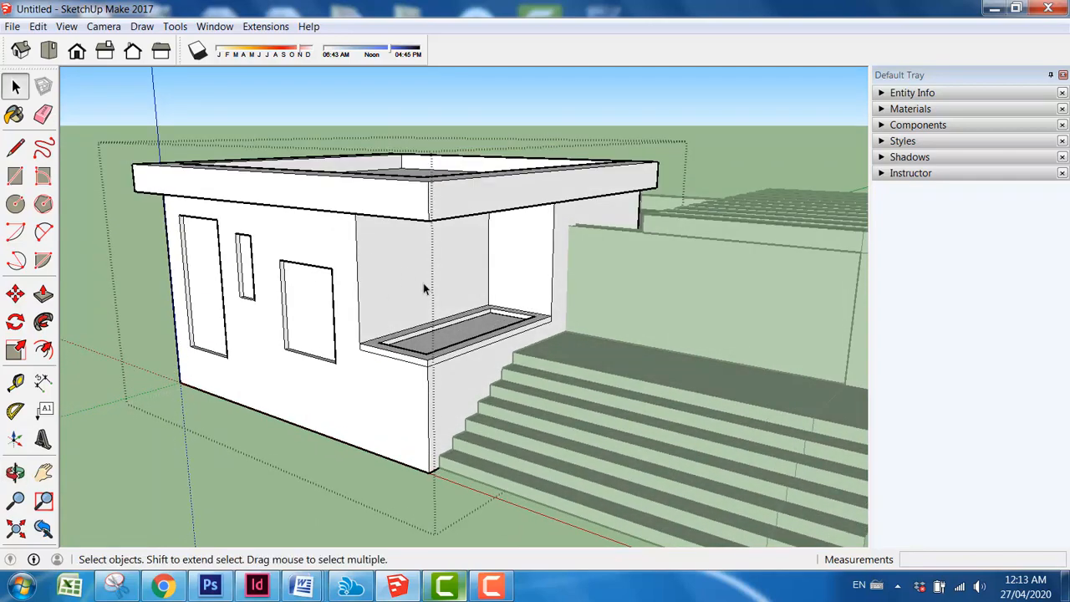
scroll(285, 390, down, 4)
click(251, 415)
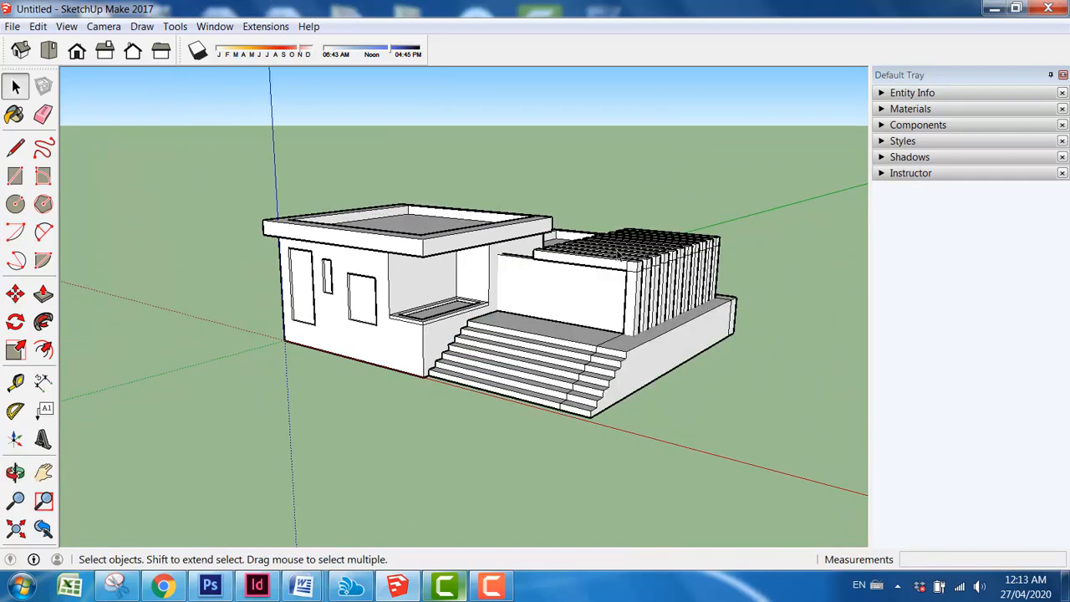
Step: Examine the house with its rimmed ledge, stairs and row of frames from high and low angles
scroll(636, 326, up, 3)
middle_drag(622, 339, 607, 435)
scroll(607, 349, up, 2)
scroll(706, 387, down, 3)
scroll(644, 382, down, 2)
middle_drag(443, 393, 494, 394)
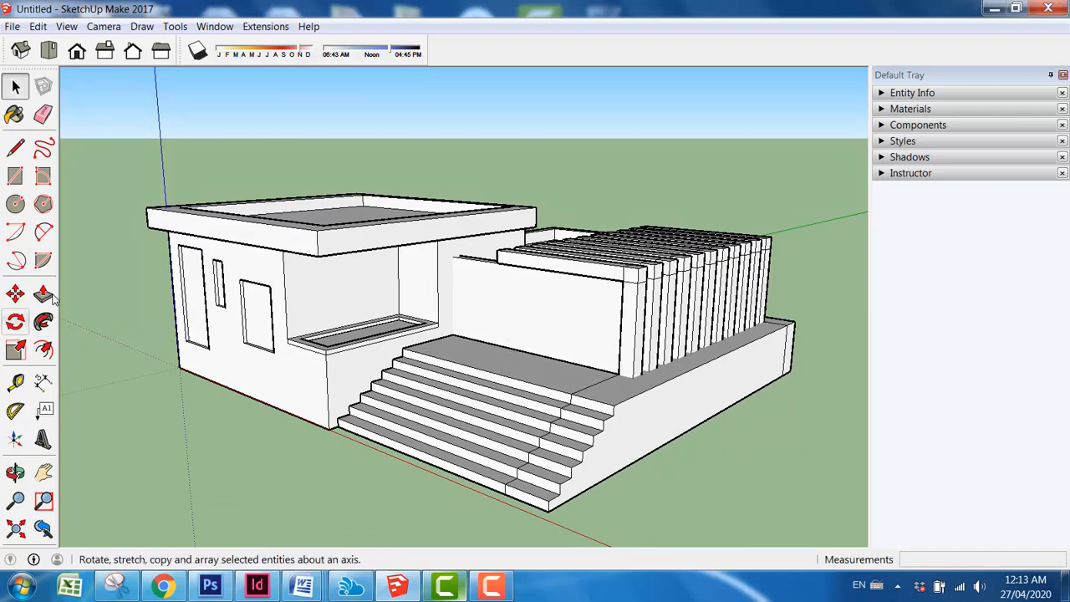
scroll(416, 347, down, 1)
middle_drag(415, 347, 444, 316)
scroll(440, 338, up, 1)
scroll(422, 325, up, 2)
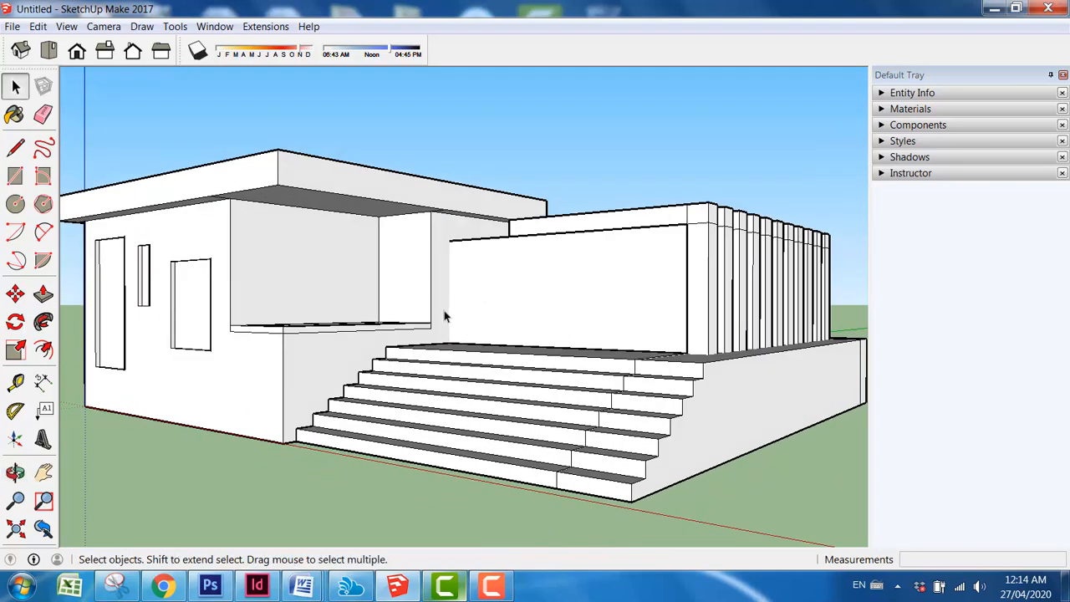
Step: Turn on shadows for the model with the whole front of the house in view
scroll(444, 316, down, 1)
click(197, 51)
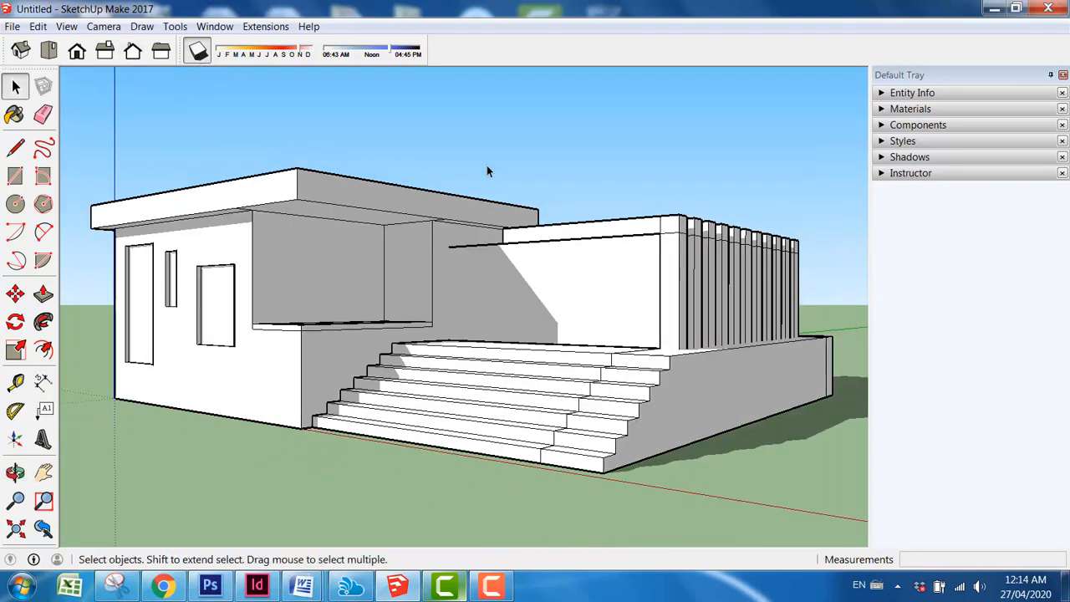
mouse_move(588, 243)
middle_down()
mouse_move(576, 248)
mouse_move(590, 260)
middle_up()
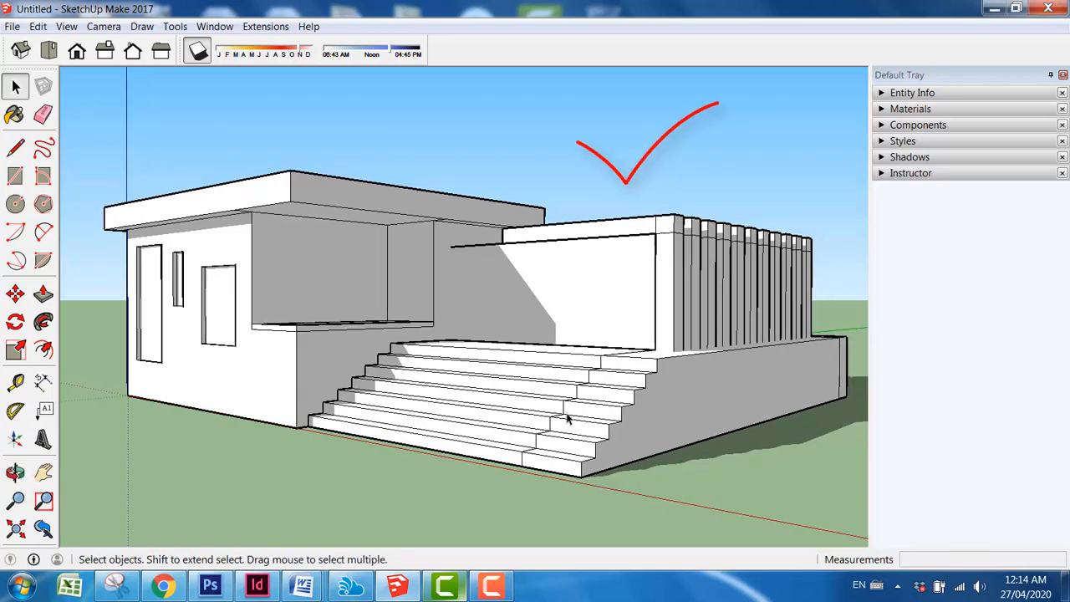
Step: Thicken the lowest stair tread upward slightly and pull its thin front strip outward about 0.07 m as a nosing
middle_drag(567, 418, 504, 528)
scroll(499, 494, up, 4)
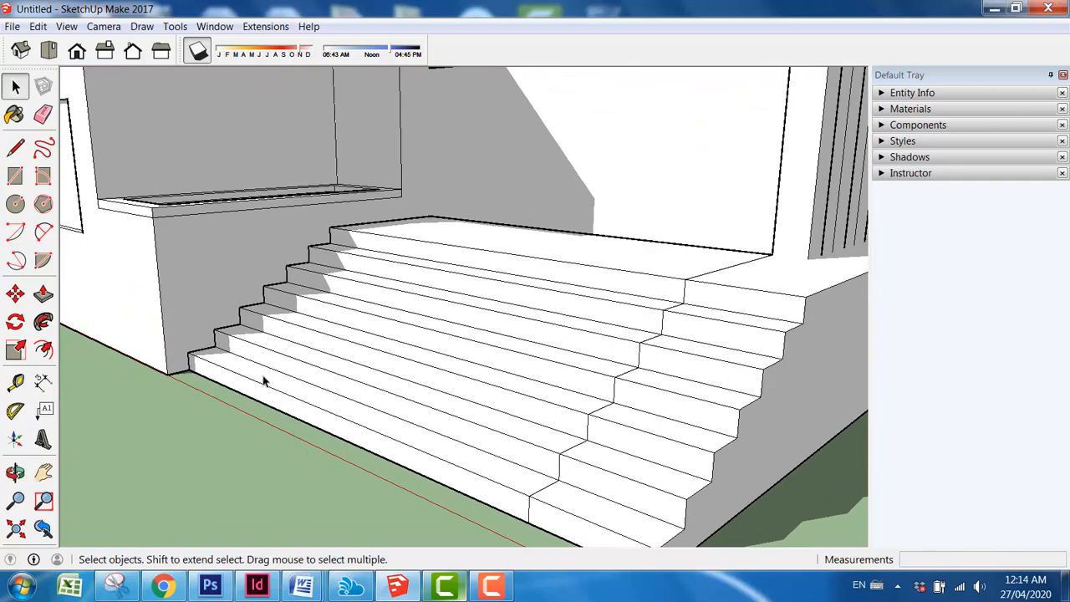
scroll(177, 358, up, 3)
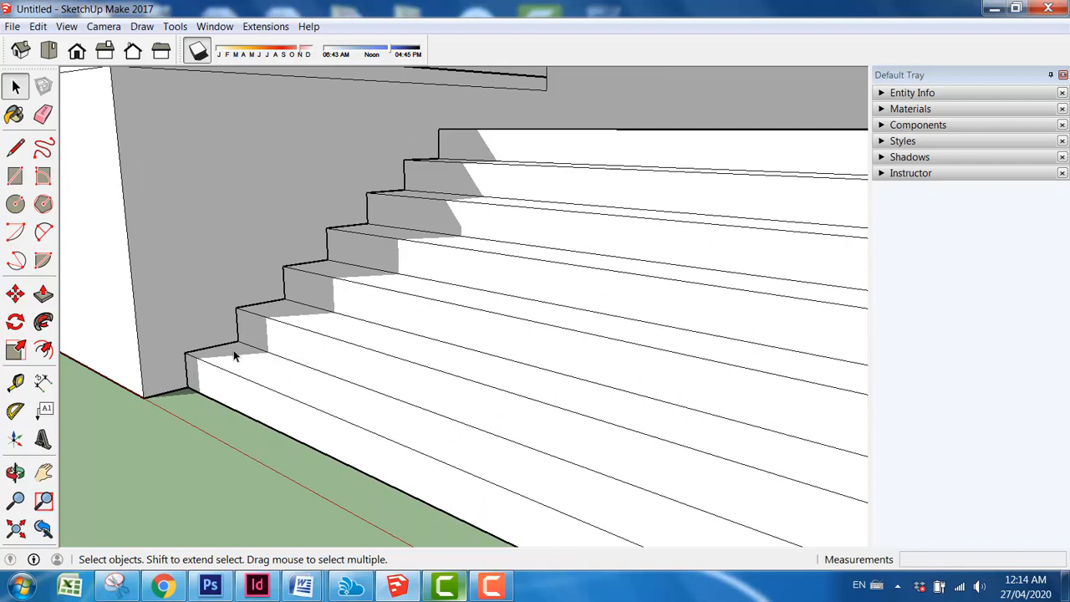
click(236, 357)
click(44, 293)
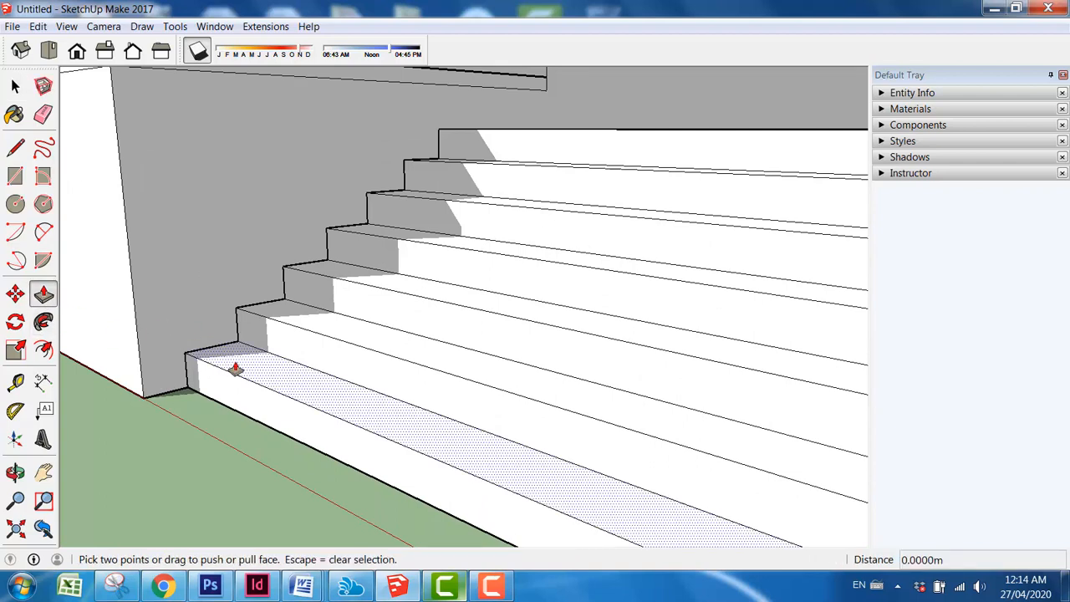
drag(233, 364, 210, 370)
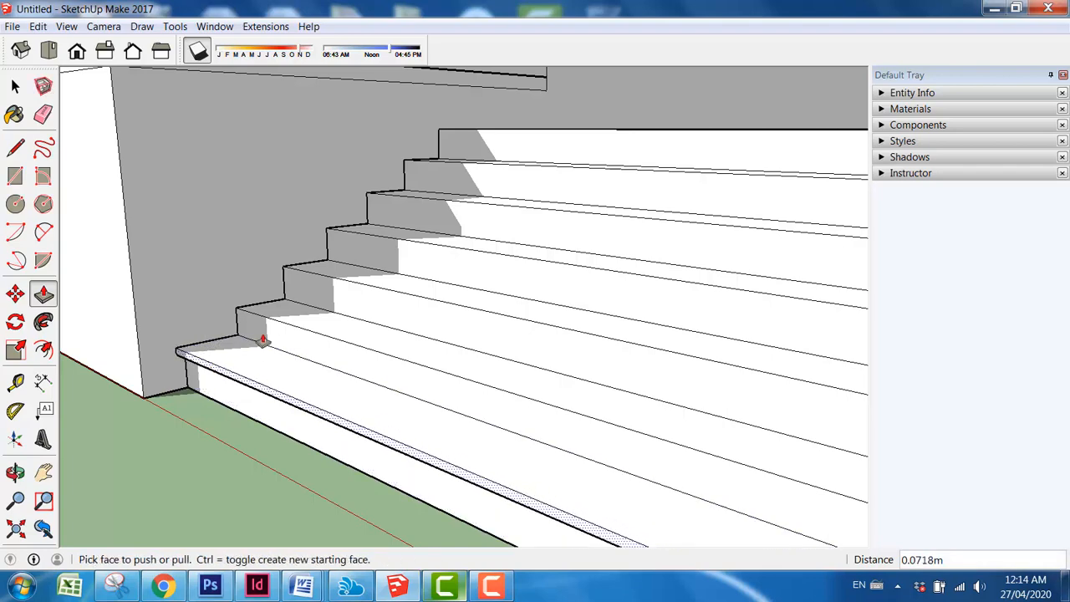
Step: Thicken the second stair tread upward slightly and pull its thin front strip outward about 0.08 m as a nosing
double_click(277, 314)
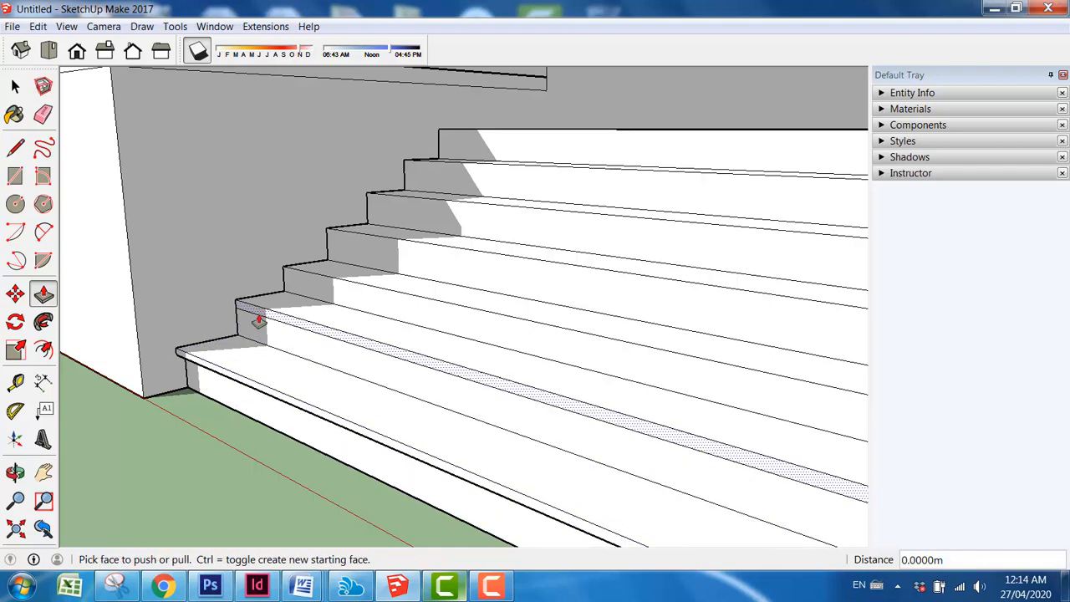
drag(259, 316, 249, 315)
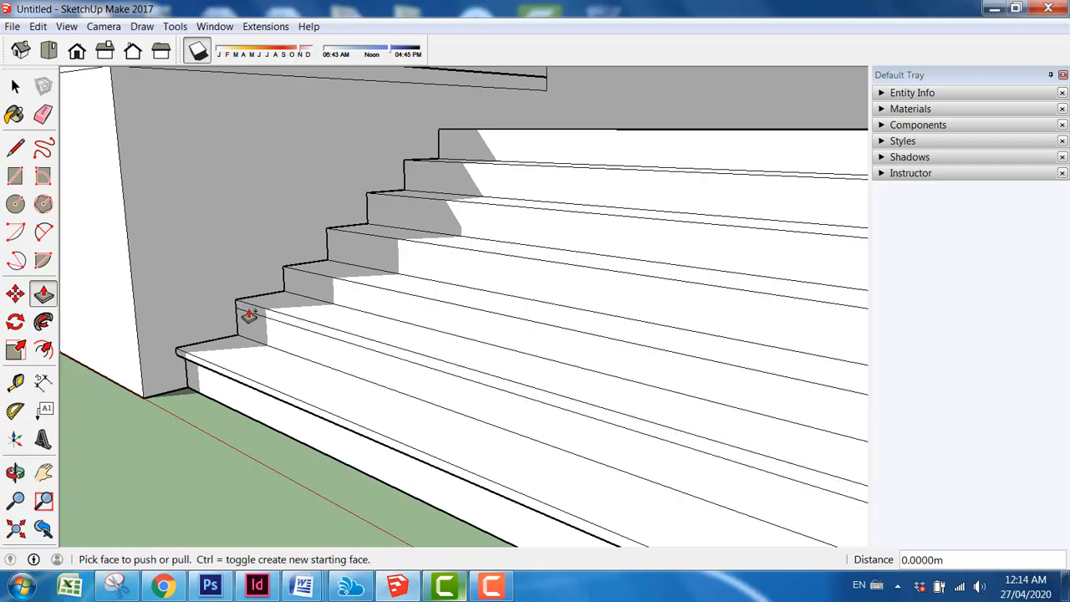
double_click(248, 315)
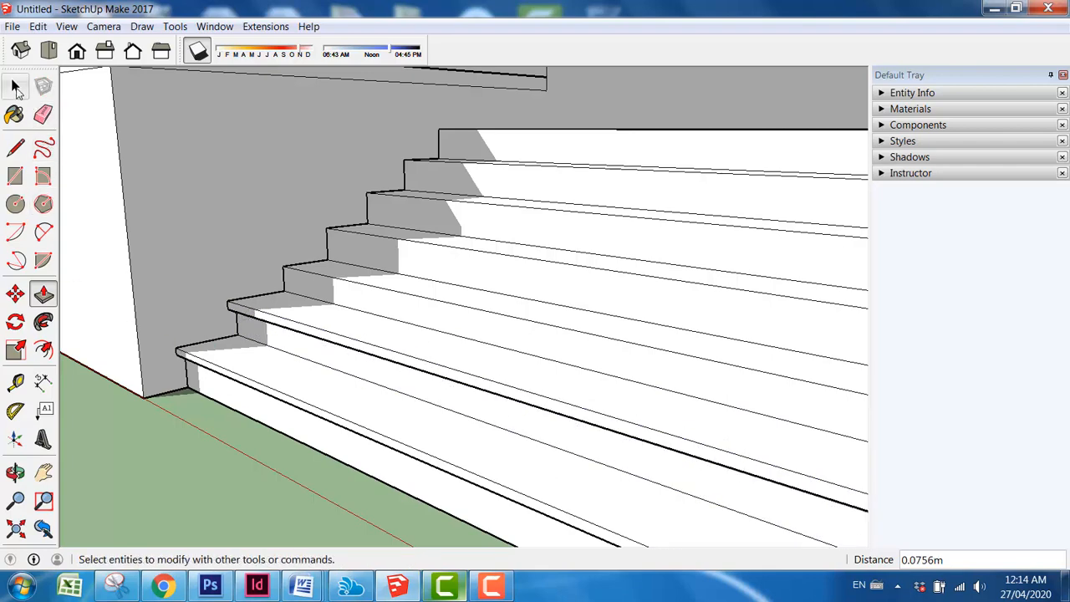
click(15, 86)
Step: Examine the two stair nosings and the shaded house from above and from a low front angle
scroll(202, 249, down, 3)
middle_drag(454, 339, 482, 361)
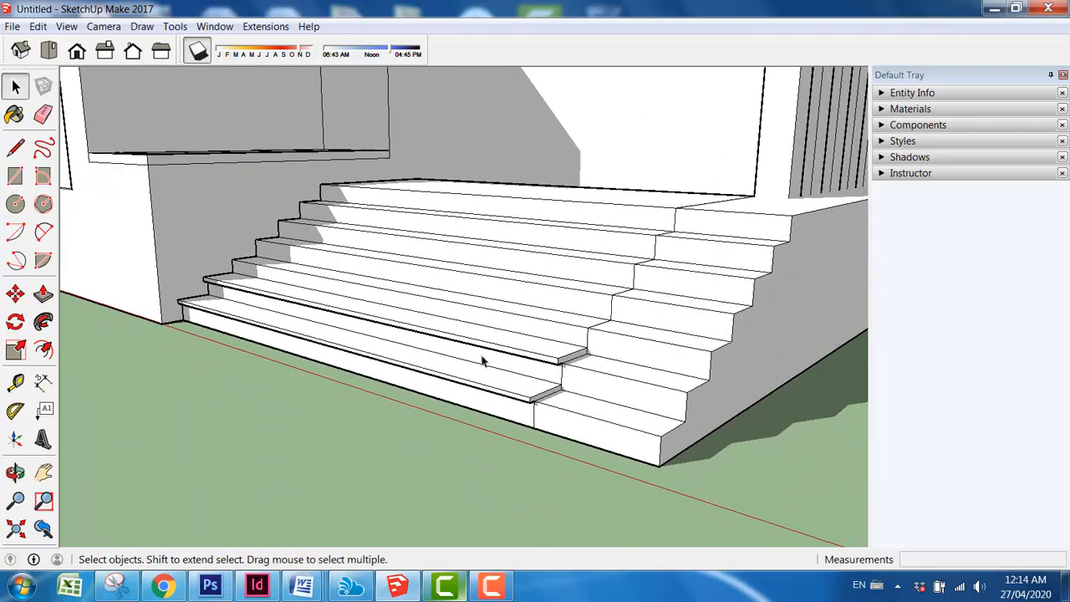
scroll(478, 382, down, 6)
scroll(406, 322, up, 4)
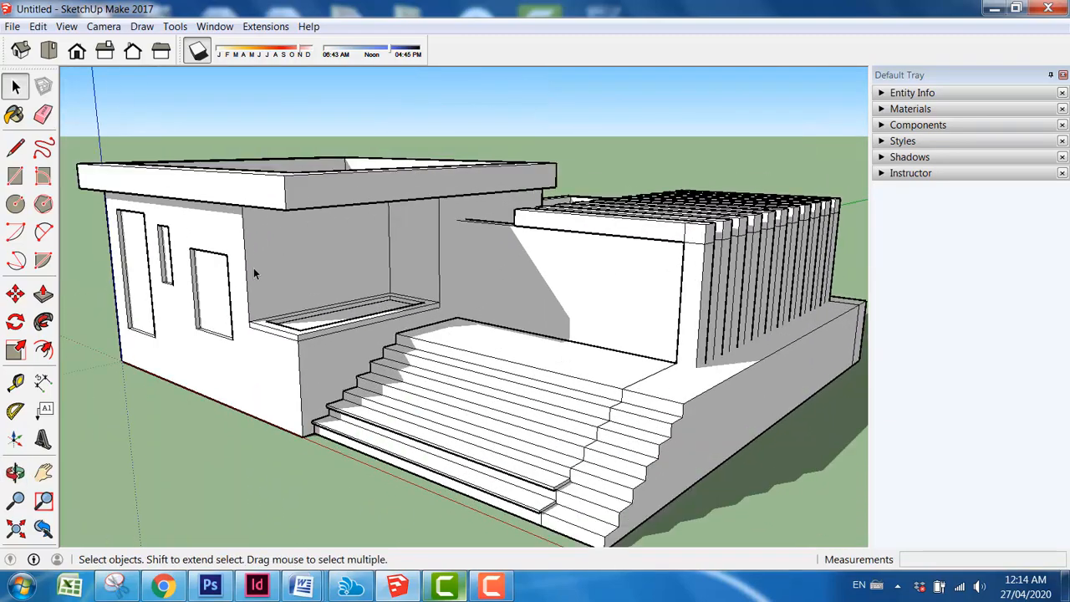
middle_drag(406, 322, 400, 242)
scroll(377, 311, down, 2)
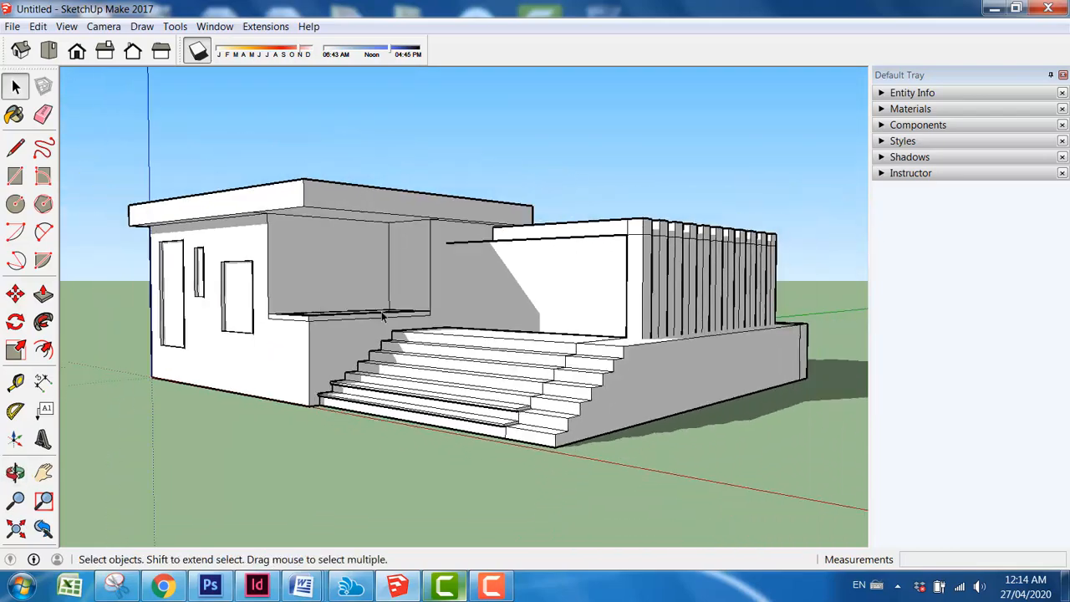
middle_drag(481, 309, 486, 309)
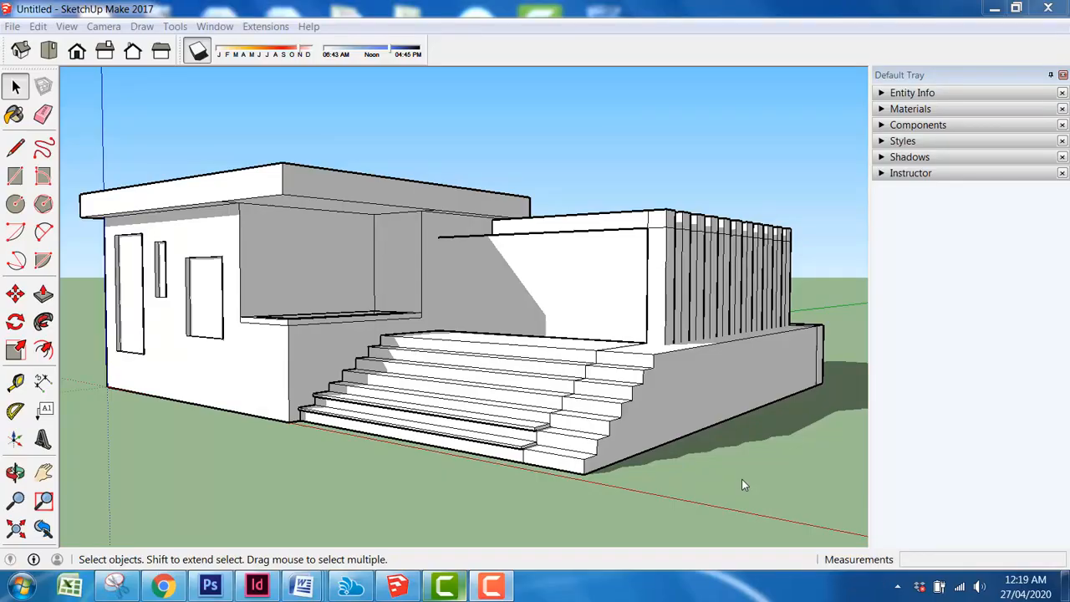